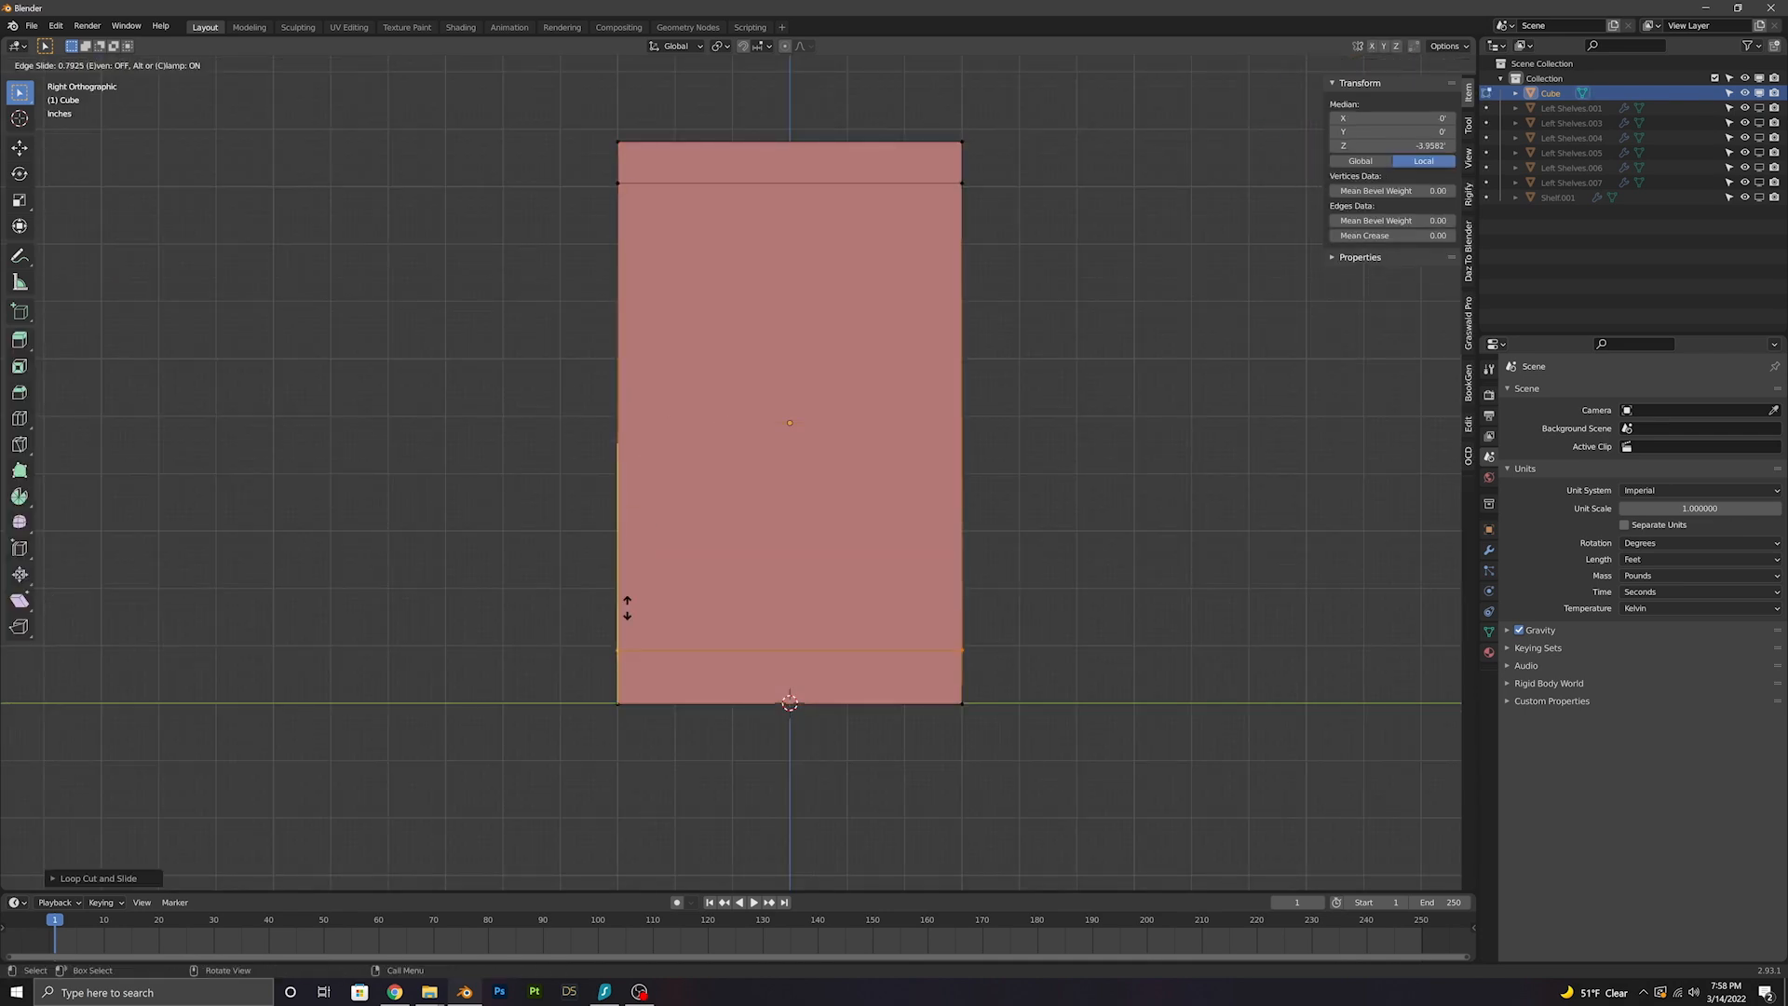
Inset the cabinet's front face and push the inner face back along X to hollow out the bookcase
{"action": "middle_click_drag", "start_coordinate": [726, 431], "coordinate": [810, 447]}
{"action": "scroll", "coordinate": [798, 451], "scroll_direction": "down", "scroll_amount": 1}
{"action": "key", "text": "3"}
{"action": "left_click", "coordinate": [866, 450]}
{"action": "key", "text": "i"}
{"action": "left_click", "coordinate": [946, 428]}
{"action": "key", "text": "g"}
{"action": "key", "text": "x"}
{"action": "left_click", "coordinate": [774, 465]}
{"action": "middle_click_drag", "start_coordinate": [810, 447], "coordinate": [826, 527], "text": "shift"}
{"action": "key", "text": "Tab"}
Enable the wireframe overlay in the viewport and deselect the bookcase
{"action": "left_click", "coordinate": [1369, 65]}
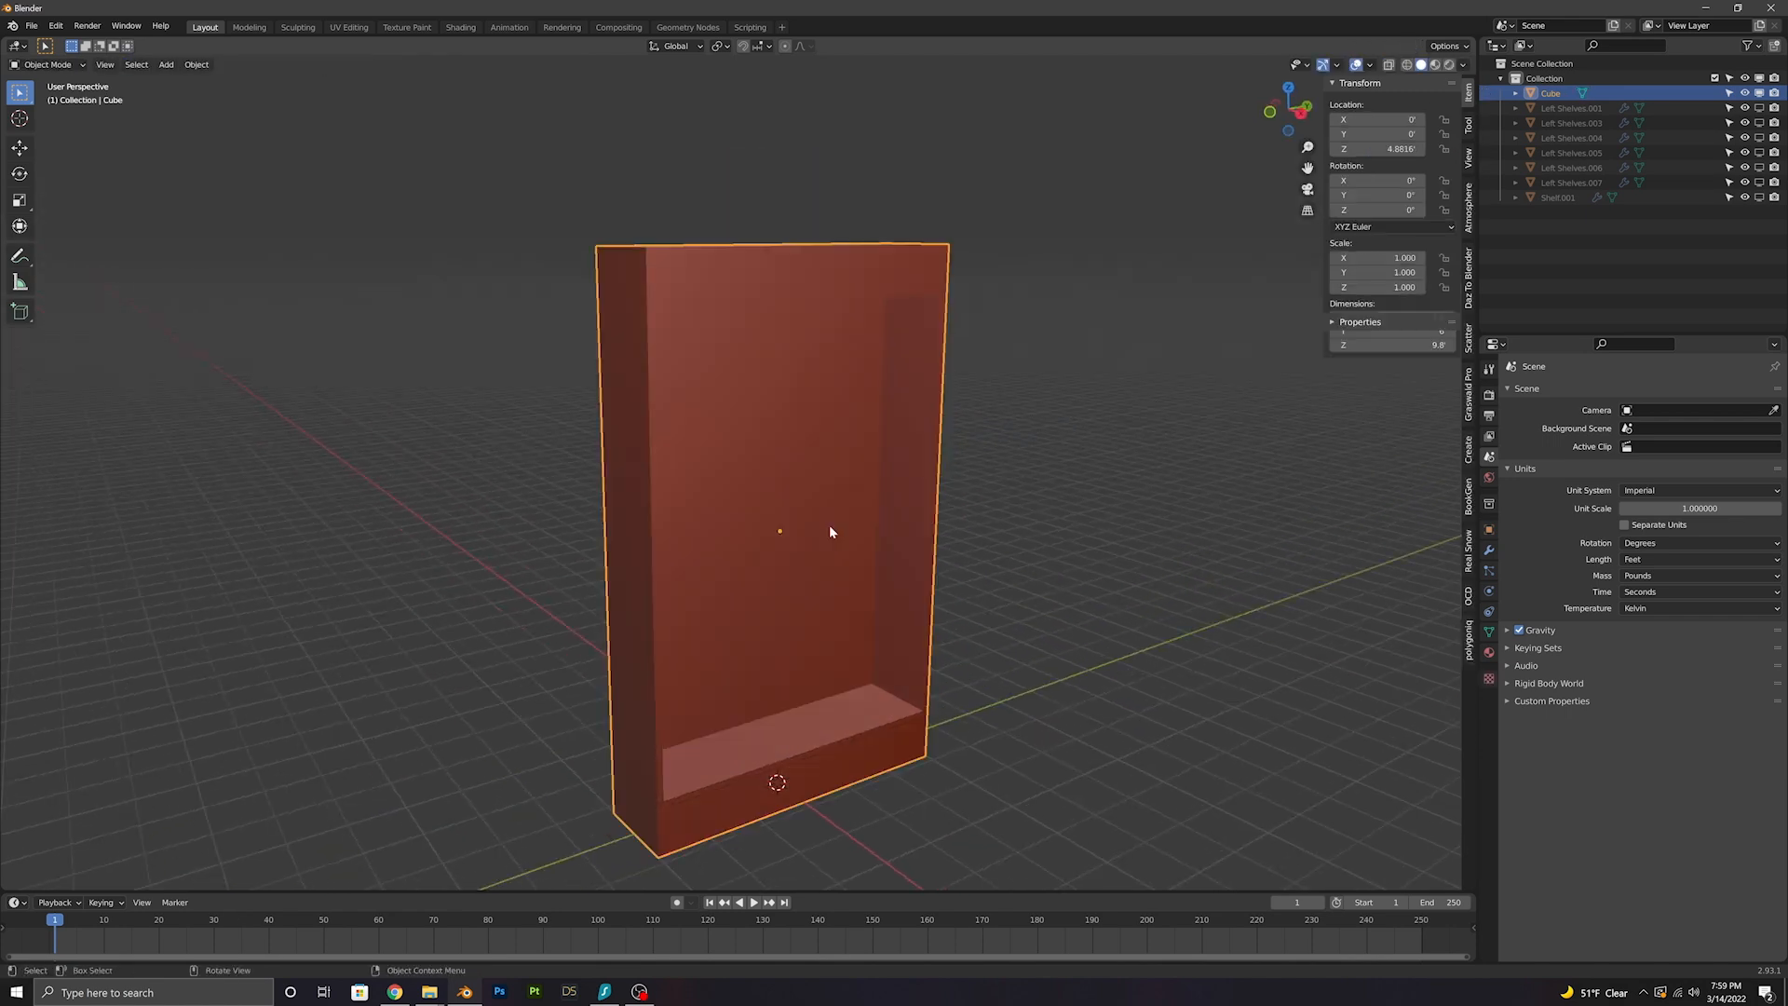
{"action": "left_click", "coordinate": [1290, 311]}
{"action": "left_click", "coordinate": [1145, 372]}
Add a Bevel modifier to the bookcase with an amount of 0.02 ft
{"action": "left_click", "coordinate": [1489, 550]}
{"action": "left_click", "coordinate": [1536, 392]}
{"action": "left_click", "coordinate": [1510, 451]}
{"action": "double_click", "coordinate": [1676, 474]}
{"action": "type", "text": ".02"}
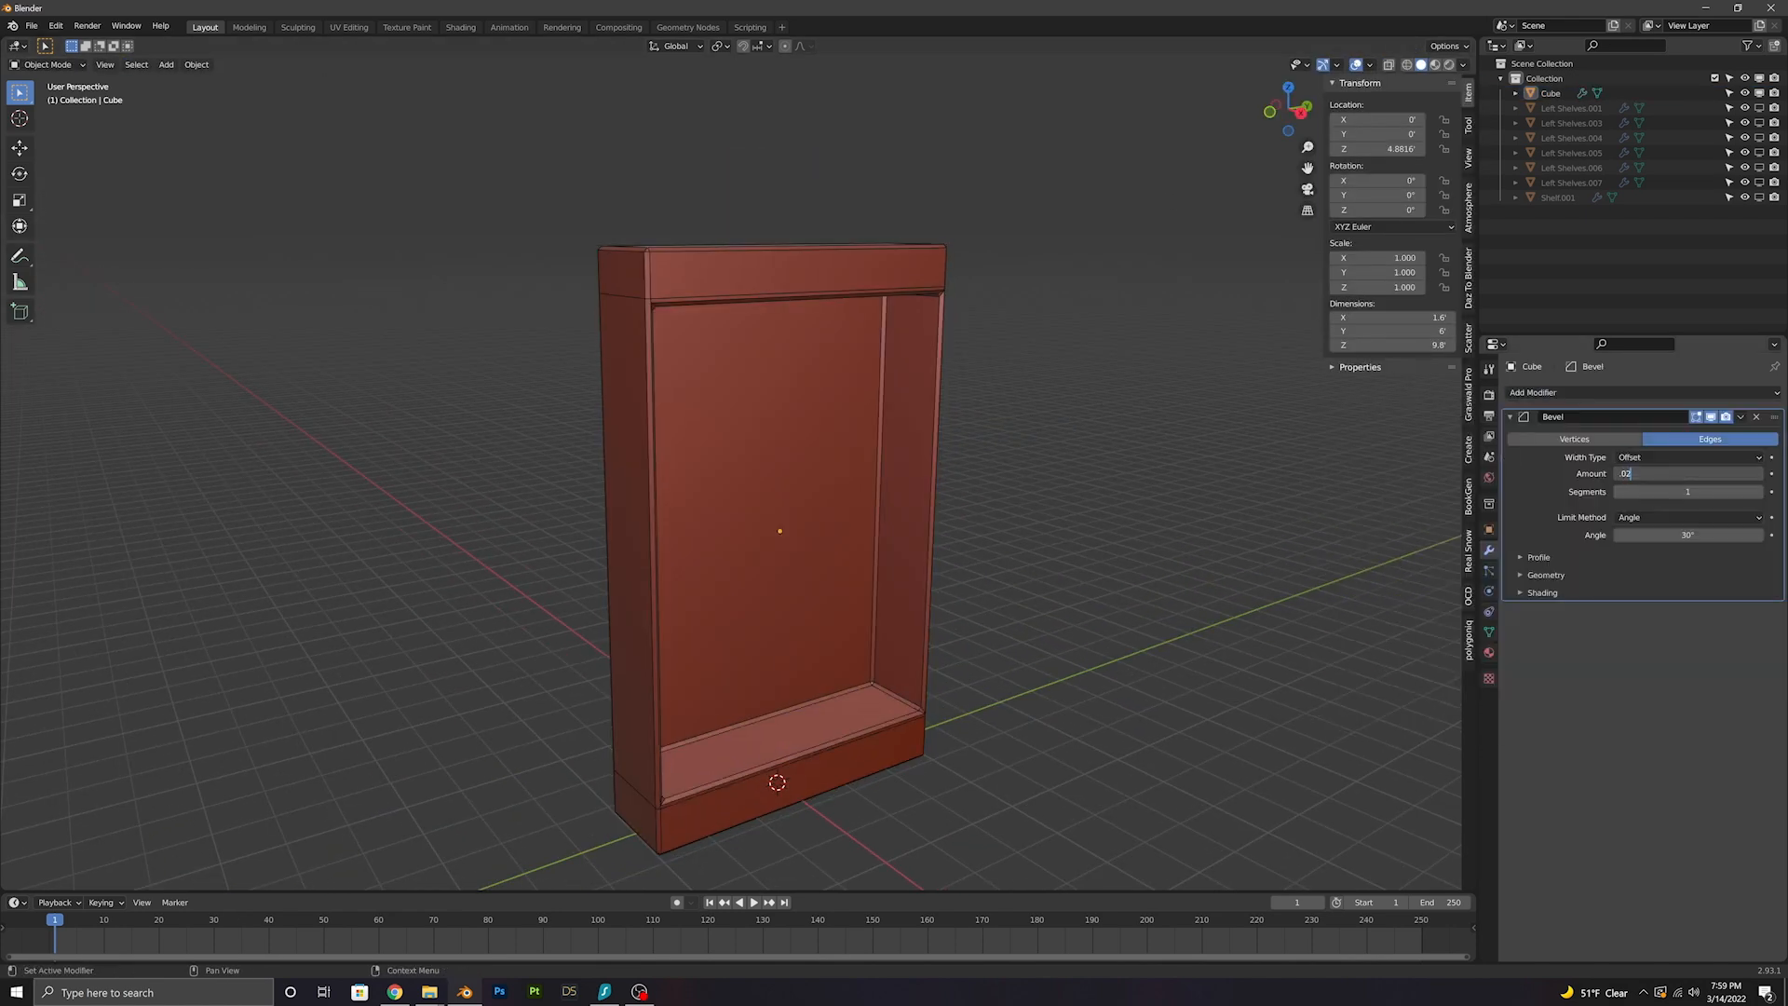
Hide the bevel in the viewport and add evenly spaced horizontal loop cuts around the bookcase's top band
{"action": "scroll", "coordinate": [945, 409], "scroll_direction": "up", "scroll_amount": 3}
{"action": "middle_click_drag", "start_coordinate": [935, 326], "coordinate": [943, 542], "text": "shift"}
{"action": "left_click", "coordinate": [1710, 417]}
{"action": "middle_click_drag", "start_coordinate": [894, 346], "coordinate": [854, 347]}
{"action": "key", "text": "Tab"}
{"action": "left_click", "coordinate": [851, 346]}
{"action": "key", "text": "ctrl+r"}
{"action": "scroll", "coordinate": [525, 334], "scroll_direction": "up", "scroll_amount": 3}
{"action": "left_click", "coordinate": [566, 318]}
{"action": "right_click", "coordinate": [566, 318]}
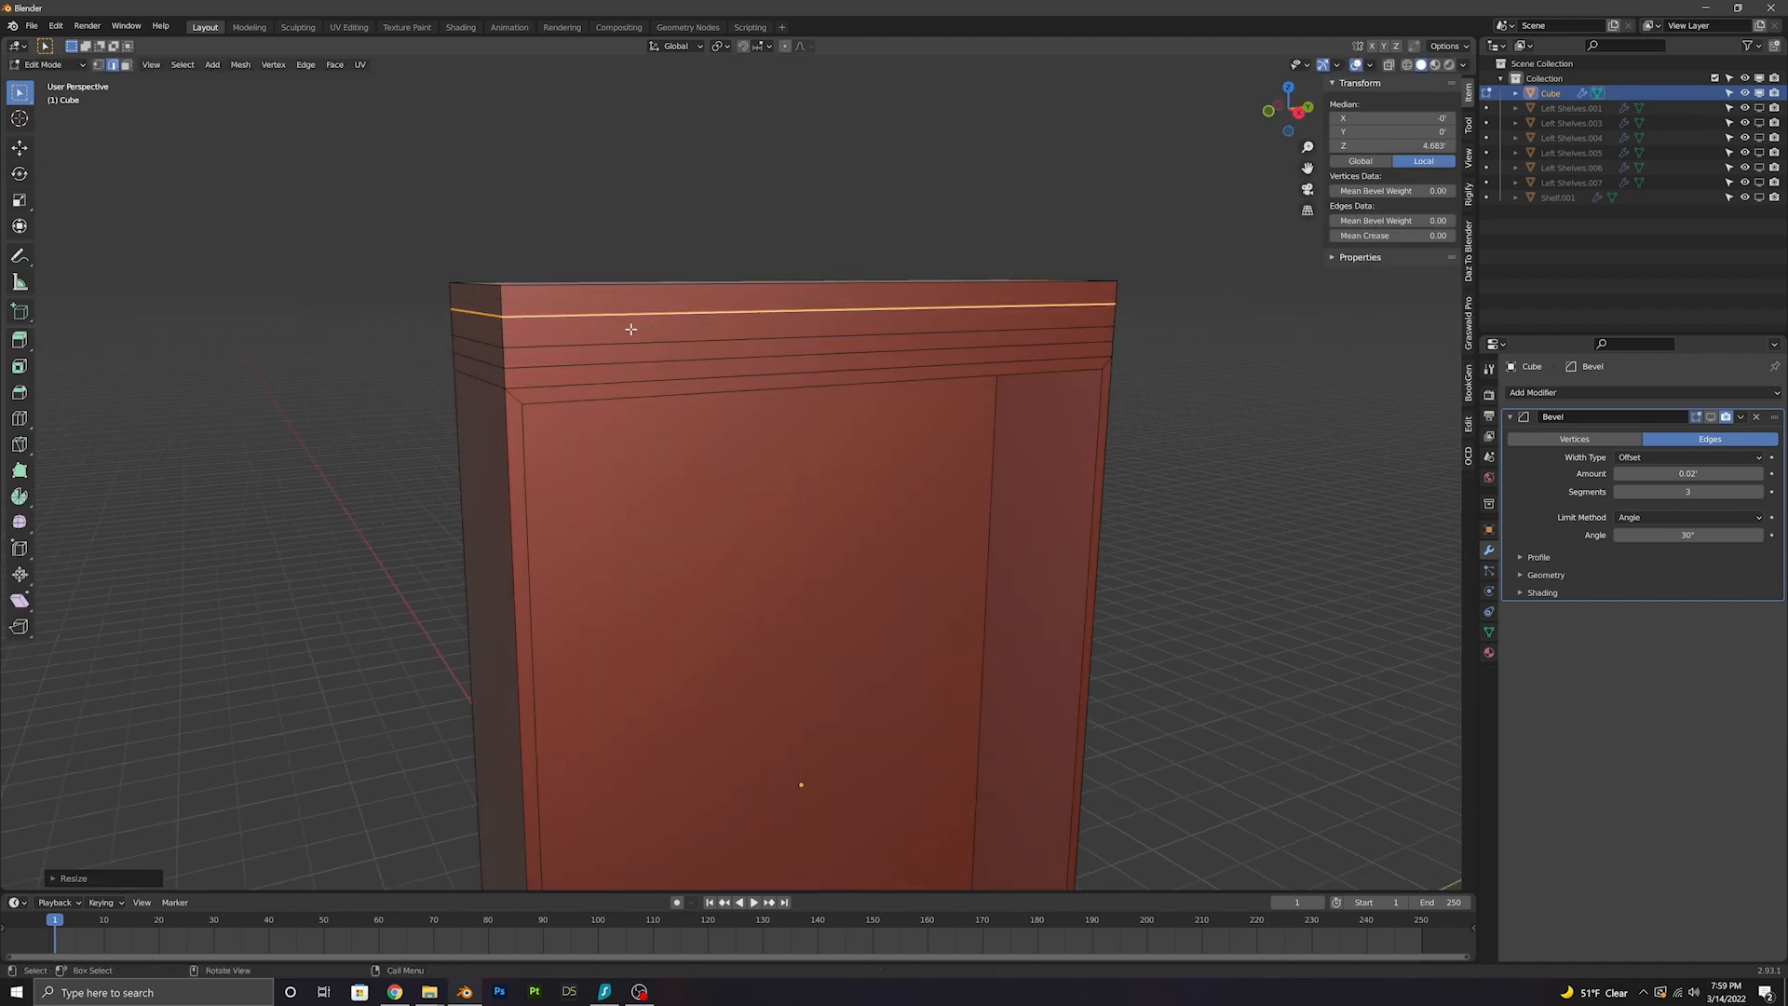
Flatten the selected edge loop in the top band by scaling it to 0 along Z
{"action": "key", "text": "s"}
{"action": "key", "text": "z"}
{"action": "key", "text": "0"}
{"action": "key", "text": "Return"}
Extrude the front faces of the top band outward in successive steps to form a crown moulding
{"action": "scroll", "coordinate": [801, 280], "scroll_direction": "up", "scroll_amount": 1}
{"action": "middle_click_drag", "start_coordinate": [842, 255], "coordinate": [883, 259]}
{"action": "key", "text": "3"}
{"action": "left_click", "coordinate": [682, 355]}
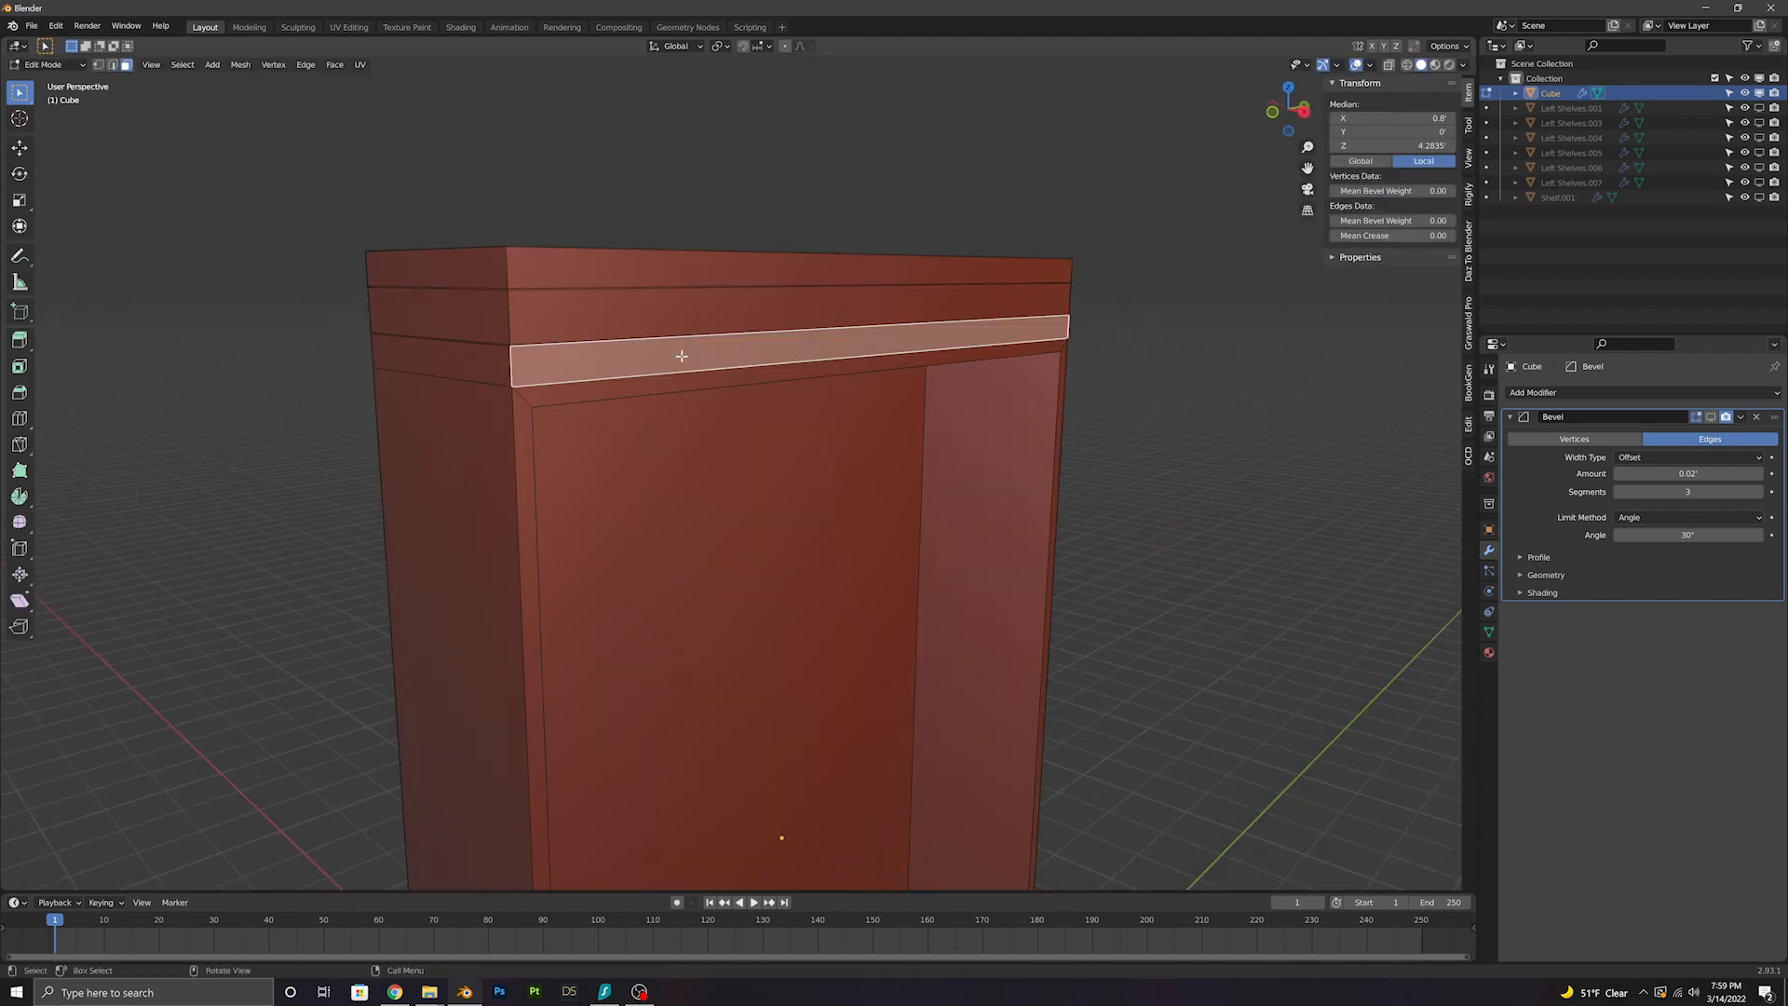
{"action": "left_click", "coordinate": [682, 314]}
{"action": "key", "text": "e"}
{"action": "left_click", "coordinate": [687, 311]}
{"action": "left_click", "coordinate": [689, 270]}
{"action": "key", "text": "e"}
{"action": "left_click", "coordinate": [696, 270]}
{"action": "left_click", "coordinate": [1142, 539]}
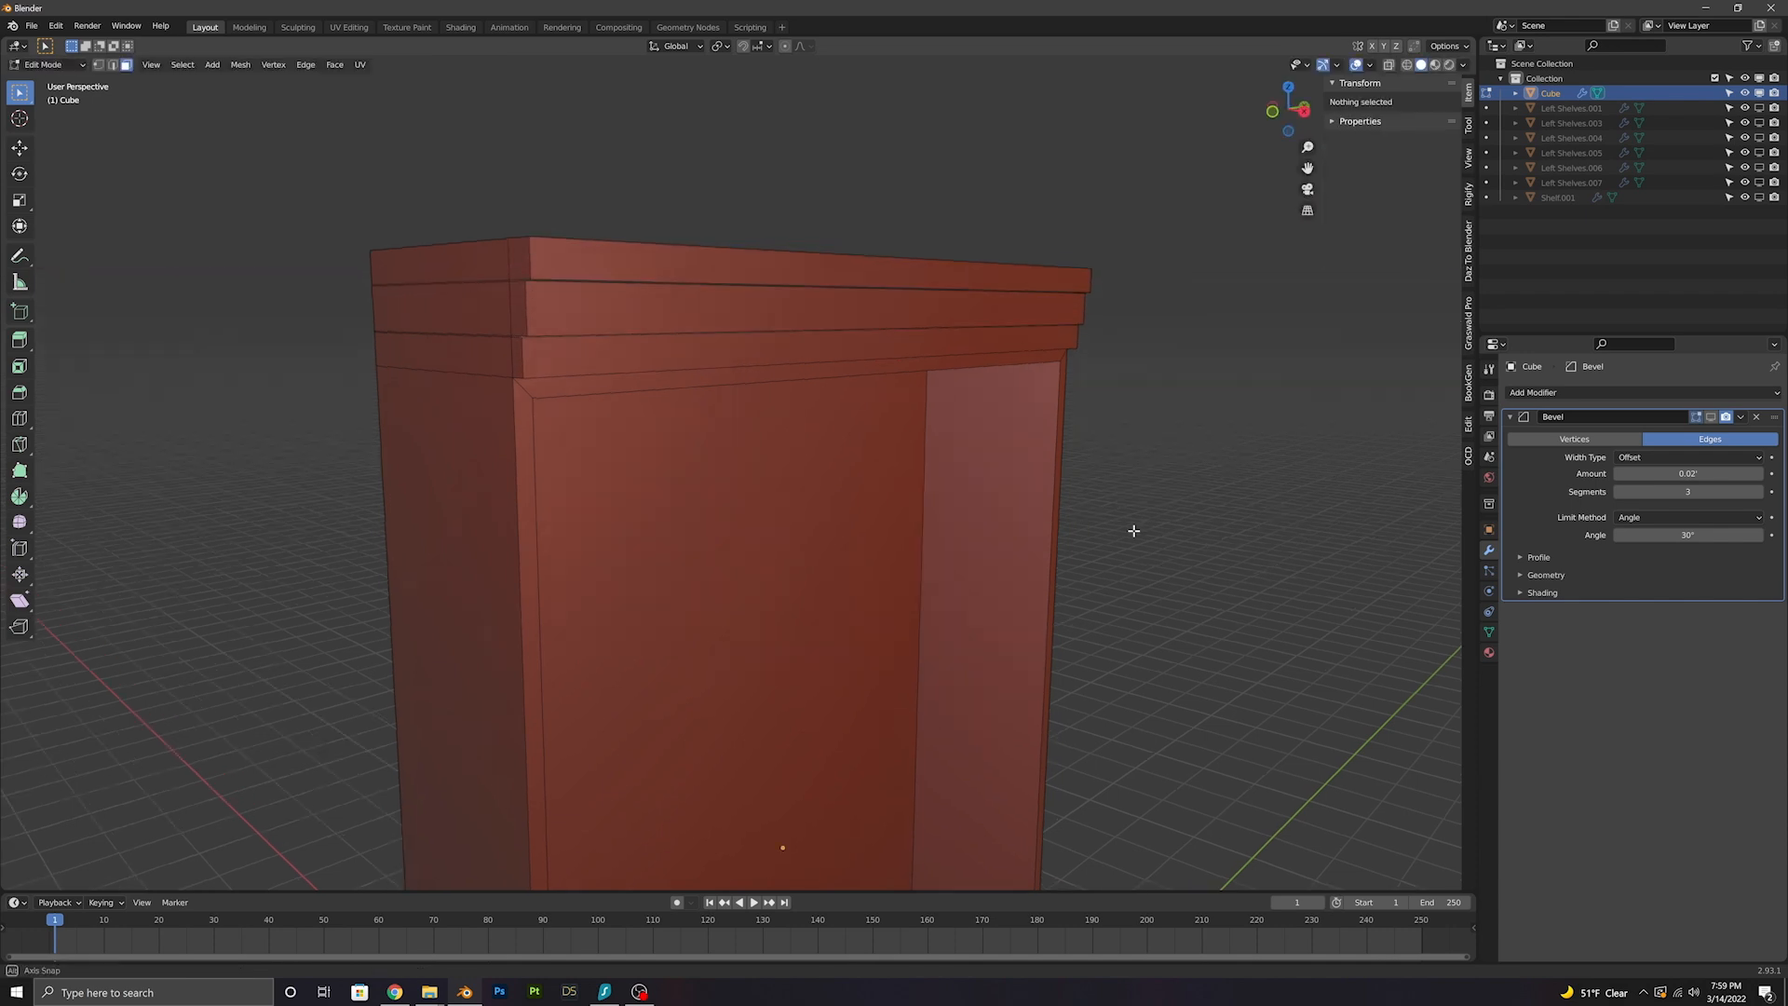
Add two horizontal loop cuts around the bookcase's base and scale them apart along Z
{"action": "scroll", "coordinate": [1117, 550], "scroll_direction": "down", "scroll_amount": 3}
{"action": "scroll", "coordinate": [876, 725], "scroll_direction": "up", "scroll_amount": 1}
{"action": "middle_click_drag", "start_coordinate": [875, 725], "coordinate": [913, 619], "text": "shift"}
{"action": "left_click", "coordinate": [626, 634]}
{"action": "key", "text": "ctrl+r"}
{"action": "scroll", "coordinate": [605, 646], "scroll_direction": "up", "scroll_amount": 1}
{"action": "left_click", "coordinate": [603, 650]}
{"action": "right_click", "coordinate": [603, 650]}
{"action": "key", "text": "s"}
{"action": "key", "text": "z"}
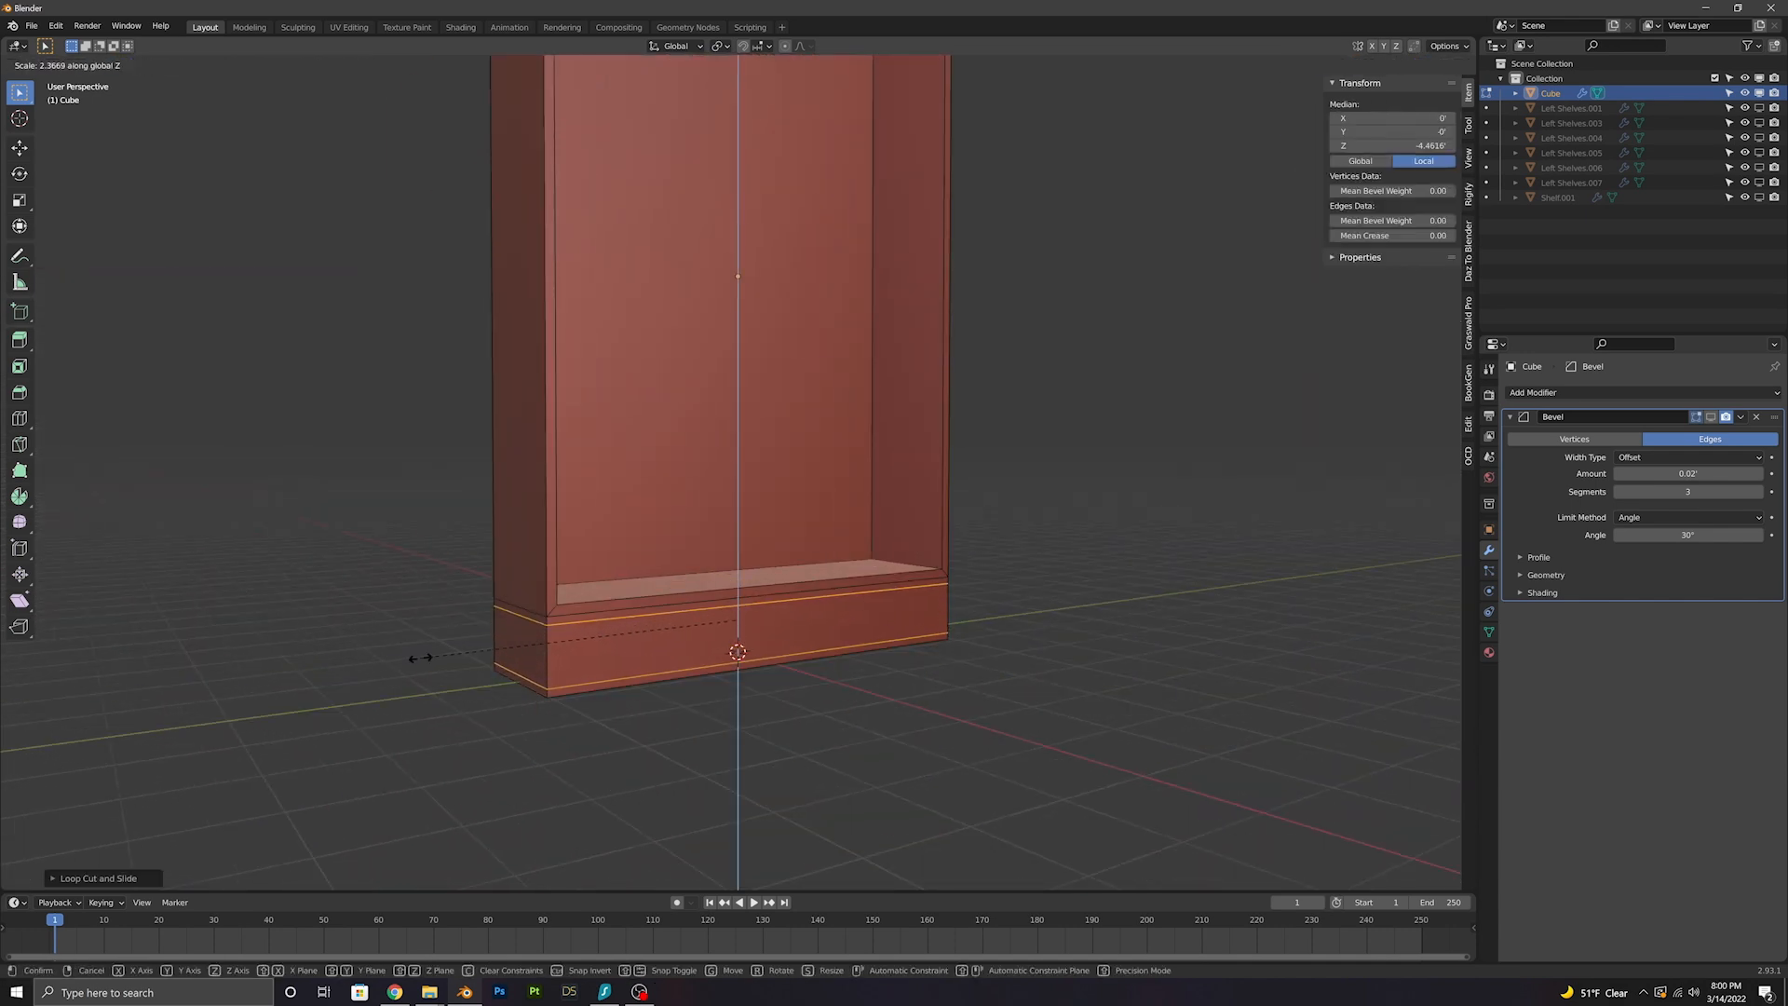
Move the base's front face between the two cuts along X to form a stepped plinth
{"action": "key", "text": "3"}
{"action": "left_click", "coordinate": [610, 648]}
{"action": "key", "text": "g"}
{"action": "key", "text": "x"}
{"action": "left_click", "coordinate": [642, 642]}
{"action": "middle_click_drag", "start_coordinate": [642, 643], "coordinate": [739, 631]}
{"action": "left_click", "coordinate": [738, 631]}
{"action": "middle_click_drag", "start_coordinate": [791, 721], "coordinate": [684, 767]}
{"action": "scroll", "coordinate": [684, 758], "scroll_direction": "down", "scroll_amount": 1}
{"action": "middle_click_drag", "start_coordinate": [699, 507], "coordinate": [694, 631], "text": "shift"}
{"action": "middle_click_drag", "start_coordinate": [694, 631], "coordinate": [775, 653]}
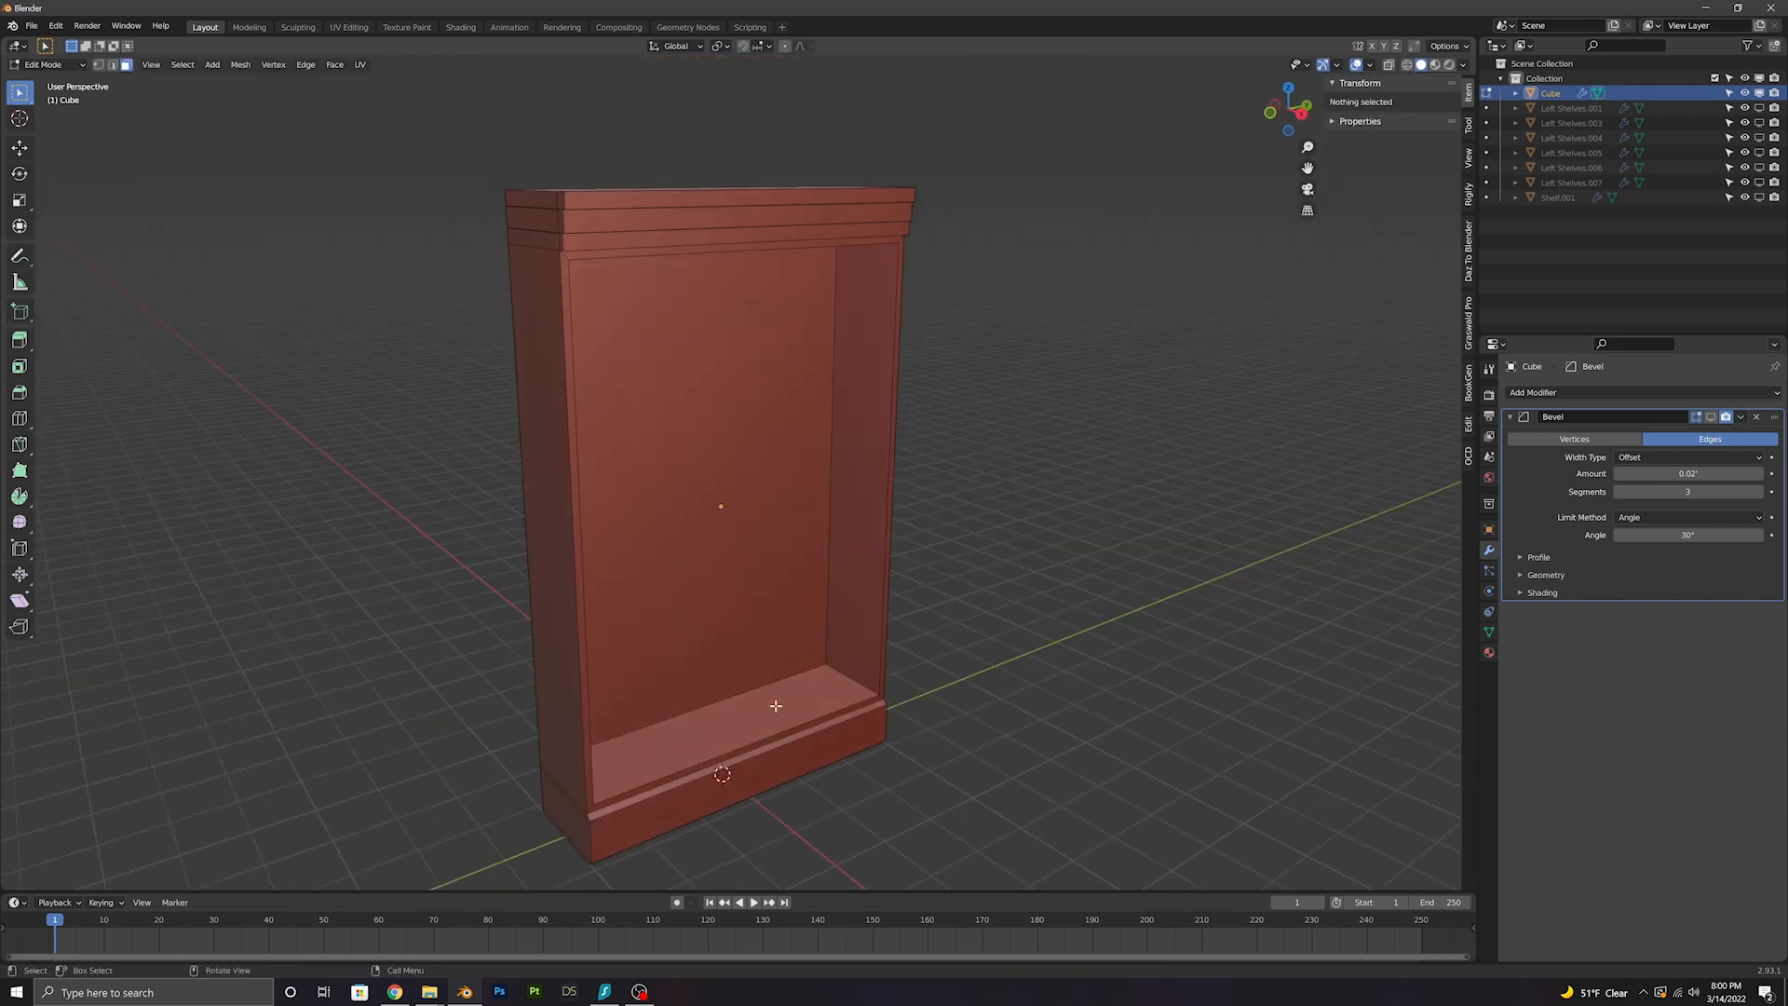
Duplicate the bookcase's inner floor face in place, separate it into its own object and select that object
{"action": "left_click", "coordinate": [775, 704]}
{"action": "key", "text": "shift+d"}
{"action": "right_click", "coordinate": [780, 697]}
{"action": "left_click", "coordinate": [768, 698]}
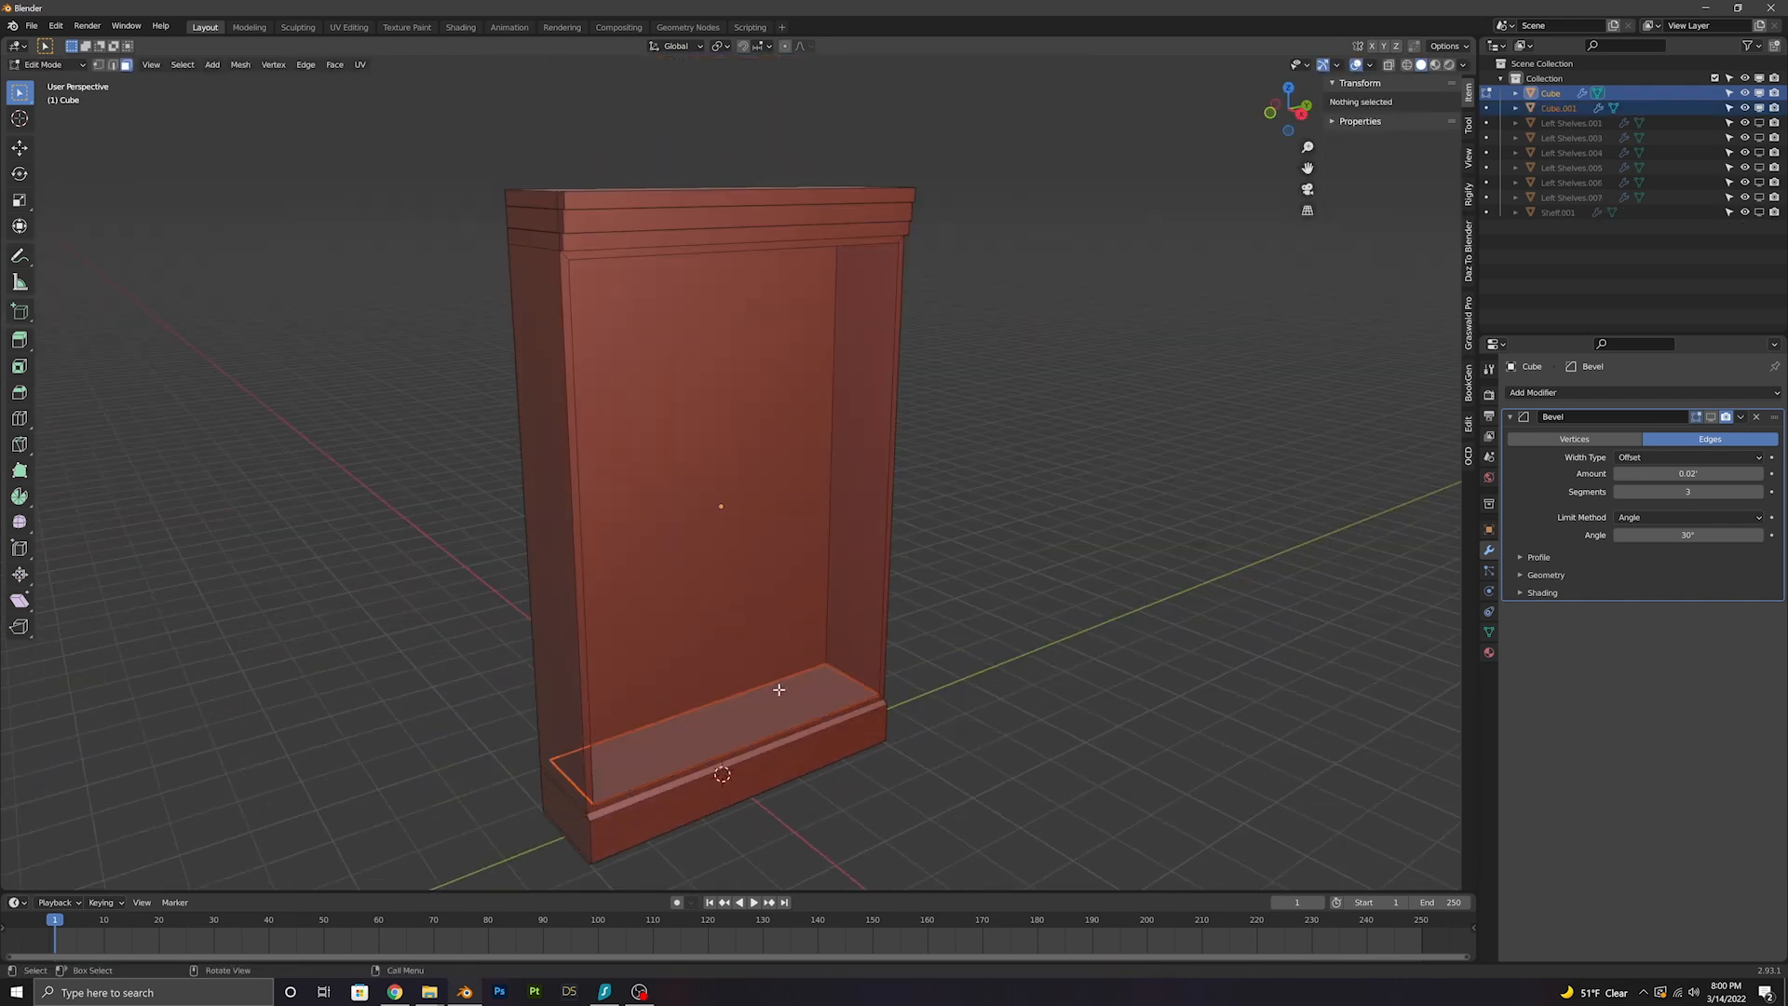
{"action": "key", "text": "Tab"}
{"action": "left_click", "coordinate": [913, 752]}
{"action": "left_click", "coordinate": [784, 705]}
Raise the separated shelf face along Z above the bookcase floor and set its origin to its geometry
{"action": "key", "text": "g"}
{"action": "key", "text": "z"}
{"action": "left_click", "coordinate": [782, 649]}
{"action": "right_click", "coordinate": [782, 647]}
{"action": "mouse_move", "coordinate": [798, 647]}
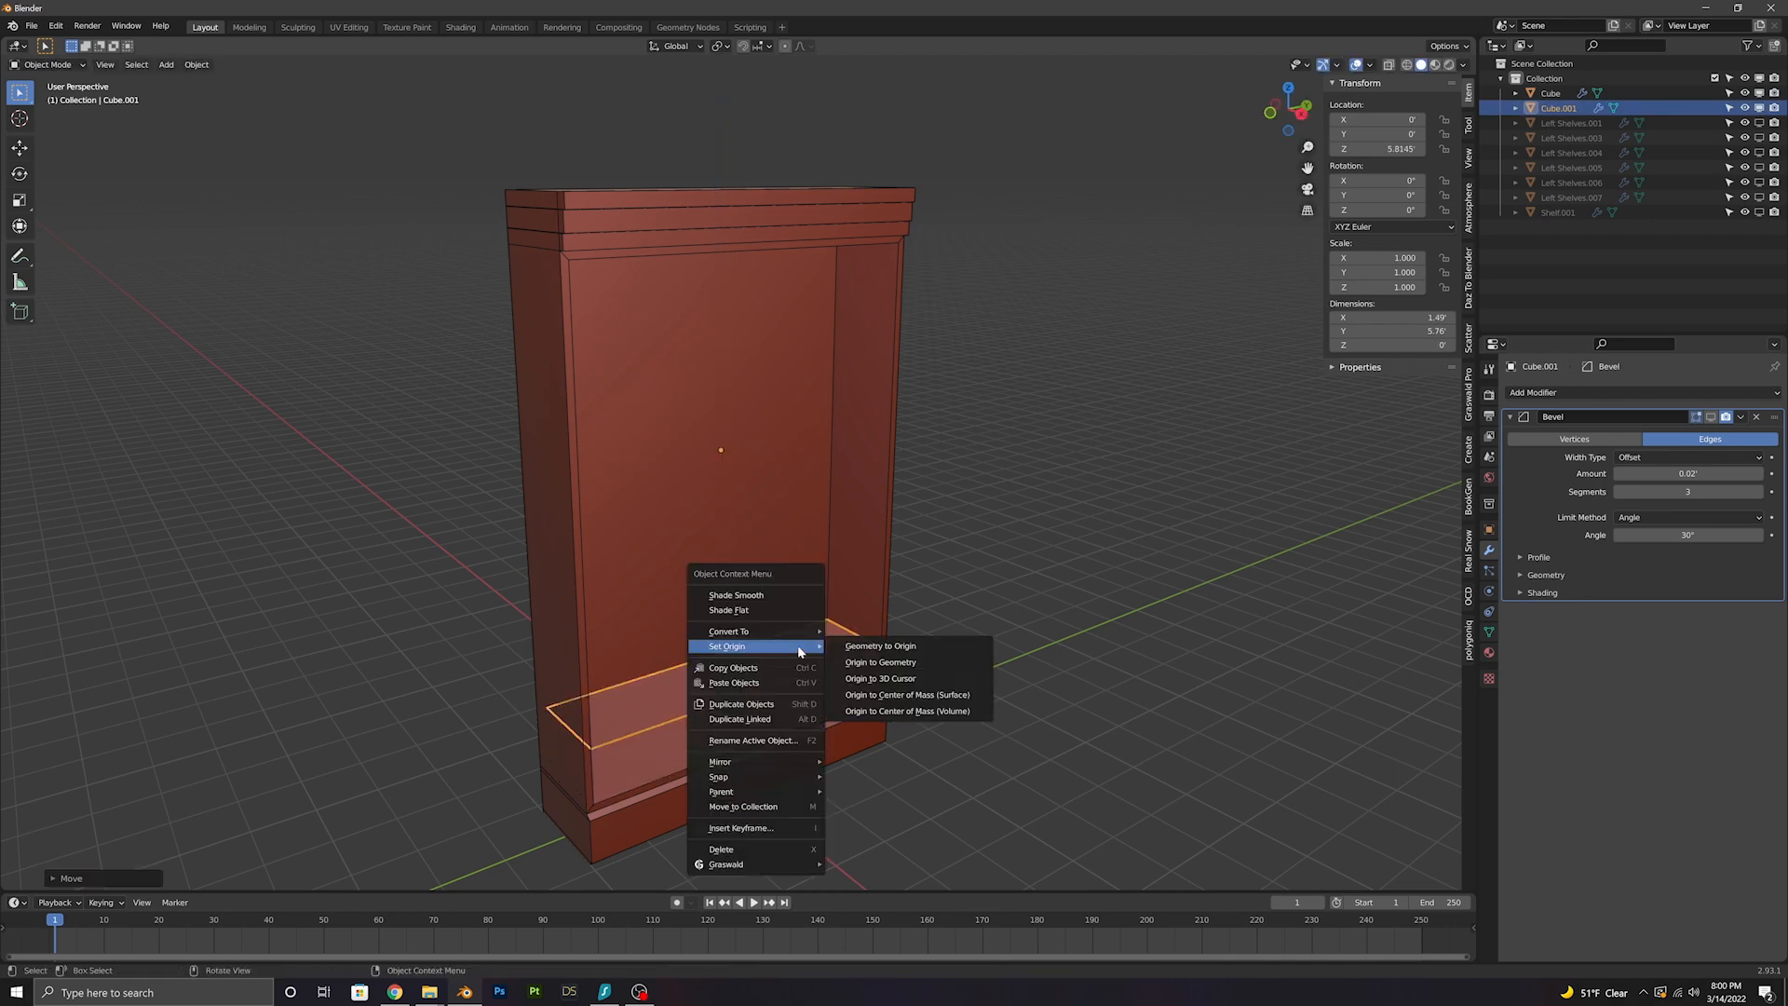
{"action": "left_click", "coordinate": [857, 662]}
Extrude the shelf face upward in side view into a board about 0.11 ft thick
{"action": "key", "text": "Tab"}
{"action": "key", "text": "KP_3"}
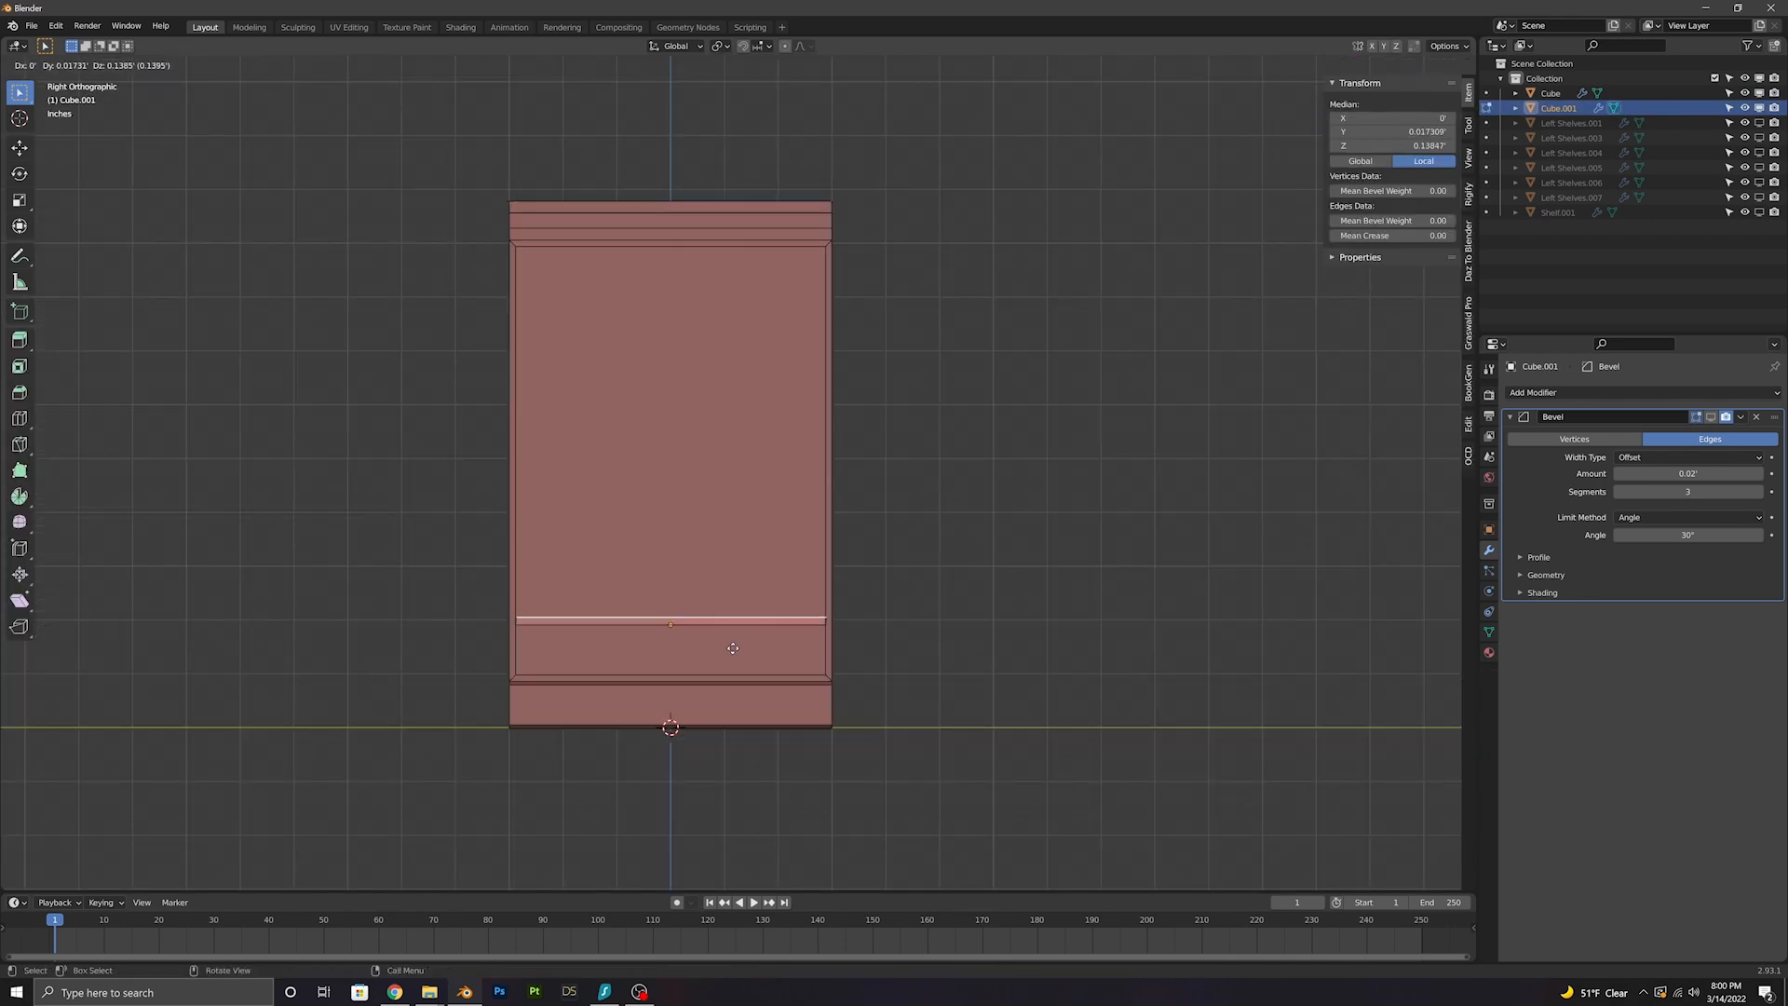
{"action": "left_click", "coordinate": [733, 649]}
{"action": "middle_click_drag", "start_coordinate": [736, 650], "coordinate": [852, 691]}
{"action": "key", "text": "Tab"}
{"action": "left_click", "coordinate": [951, 683]}
Add an Array modifier to the shelf board and set its relative Z offset factor to 5
{"action": "left_click", "coordinate": [793, 674]}
{"action": "left_click", "coordinate": [1556, 394]}
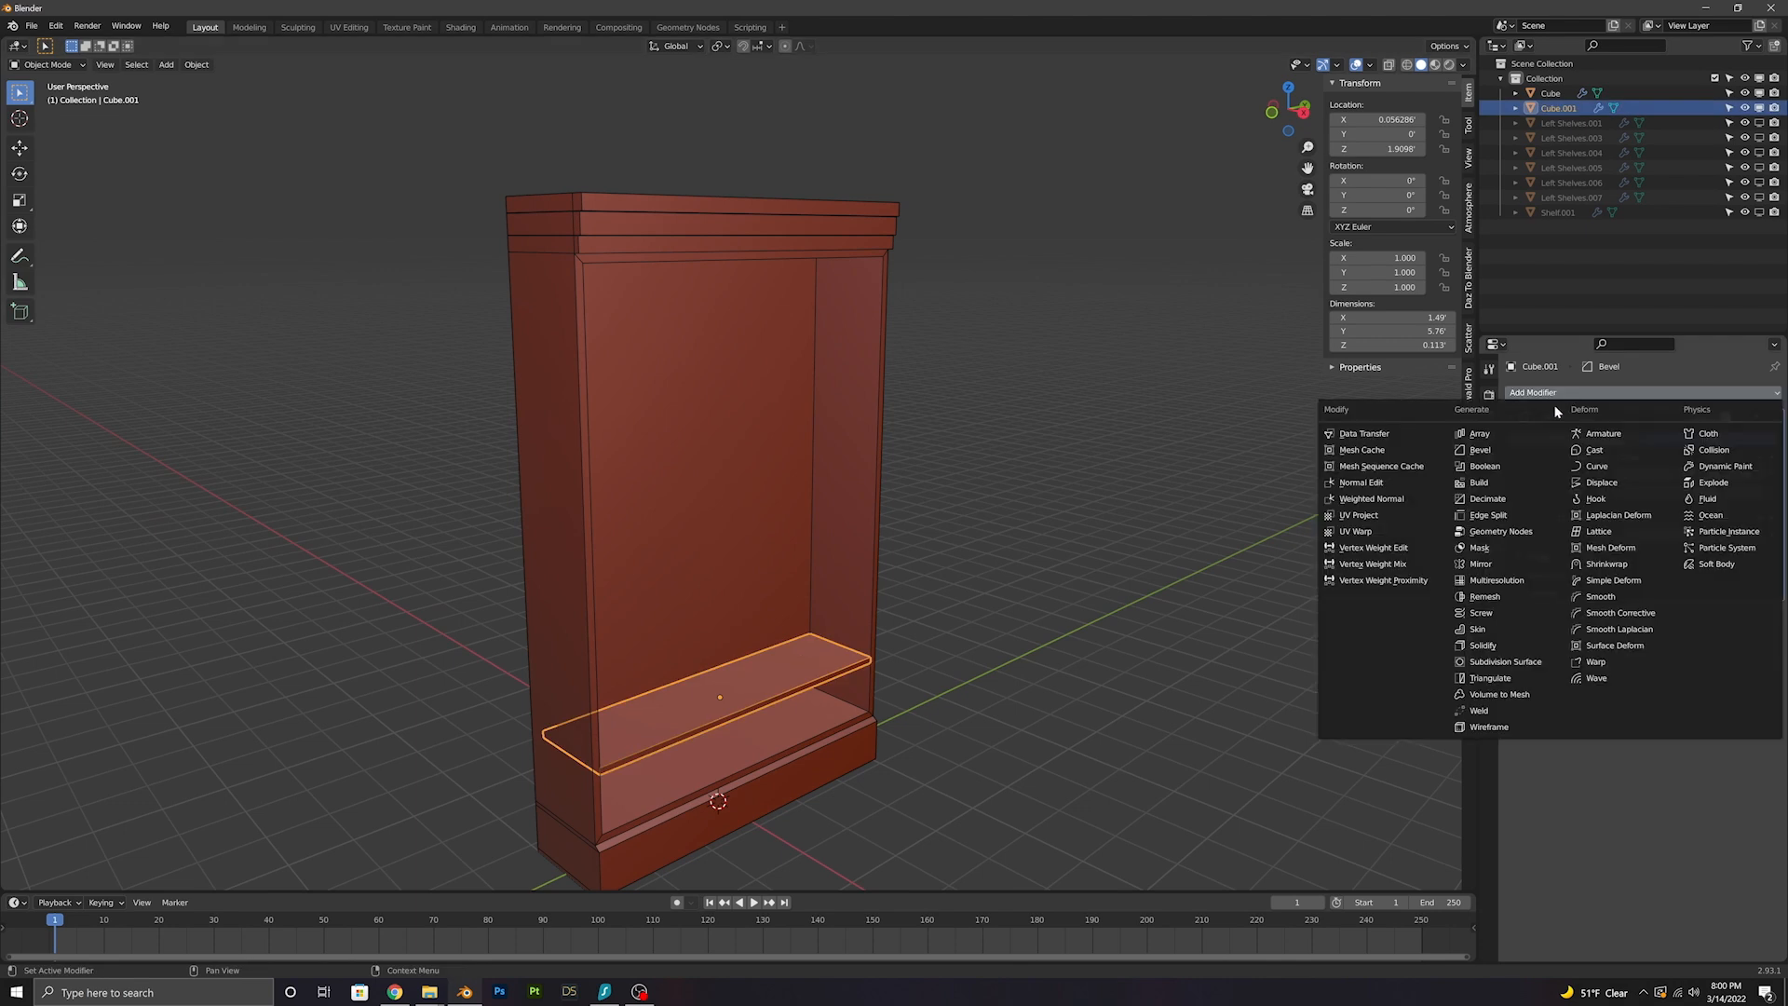
{"action": "left_click", "coordinate": [1495, 438]}
{"action": "key", "text": "Return"}
{"action": "left_click", "coordinate": [1650, 725]}
{"action": "type", "text": "5"}
{"action": "key", "text": "Return"}
{"action": "middle_click_drag", "start_coordinate": [1024, 595], "coordinate": [940, 573]}
Set the shelf array's relative Z offset factor to 8.5 and its count to 7
{"action": "left_click", "coordinate": [1650, 724]}
{"action": "type", "text": "8.5"}
{"action": "key", "text": "Return"}
{"action": "double_click", "coordinate": [1759, 654]}
{"action": "triple_click", "coordinate": [1759, 653]}
Try a relative Z offset factor of 9.5 for the shelf array, and set it to 9
{"action": "left_click", "coordinate": [1667, 725]}
{"action": "type", "text": "9.5"}
{"action": "key", "text": "Return"}
{"action": "left_click", "coordinate": [1666, 725]}
{"action": "type", "text": "9"}
{"action": "key", "text": "Return"}
{"action": "middle_click_drag", "start_coordinate": [956, 609], "coordinate": [1104, 639]}
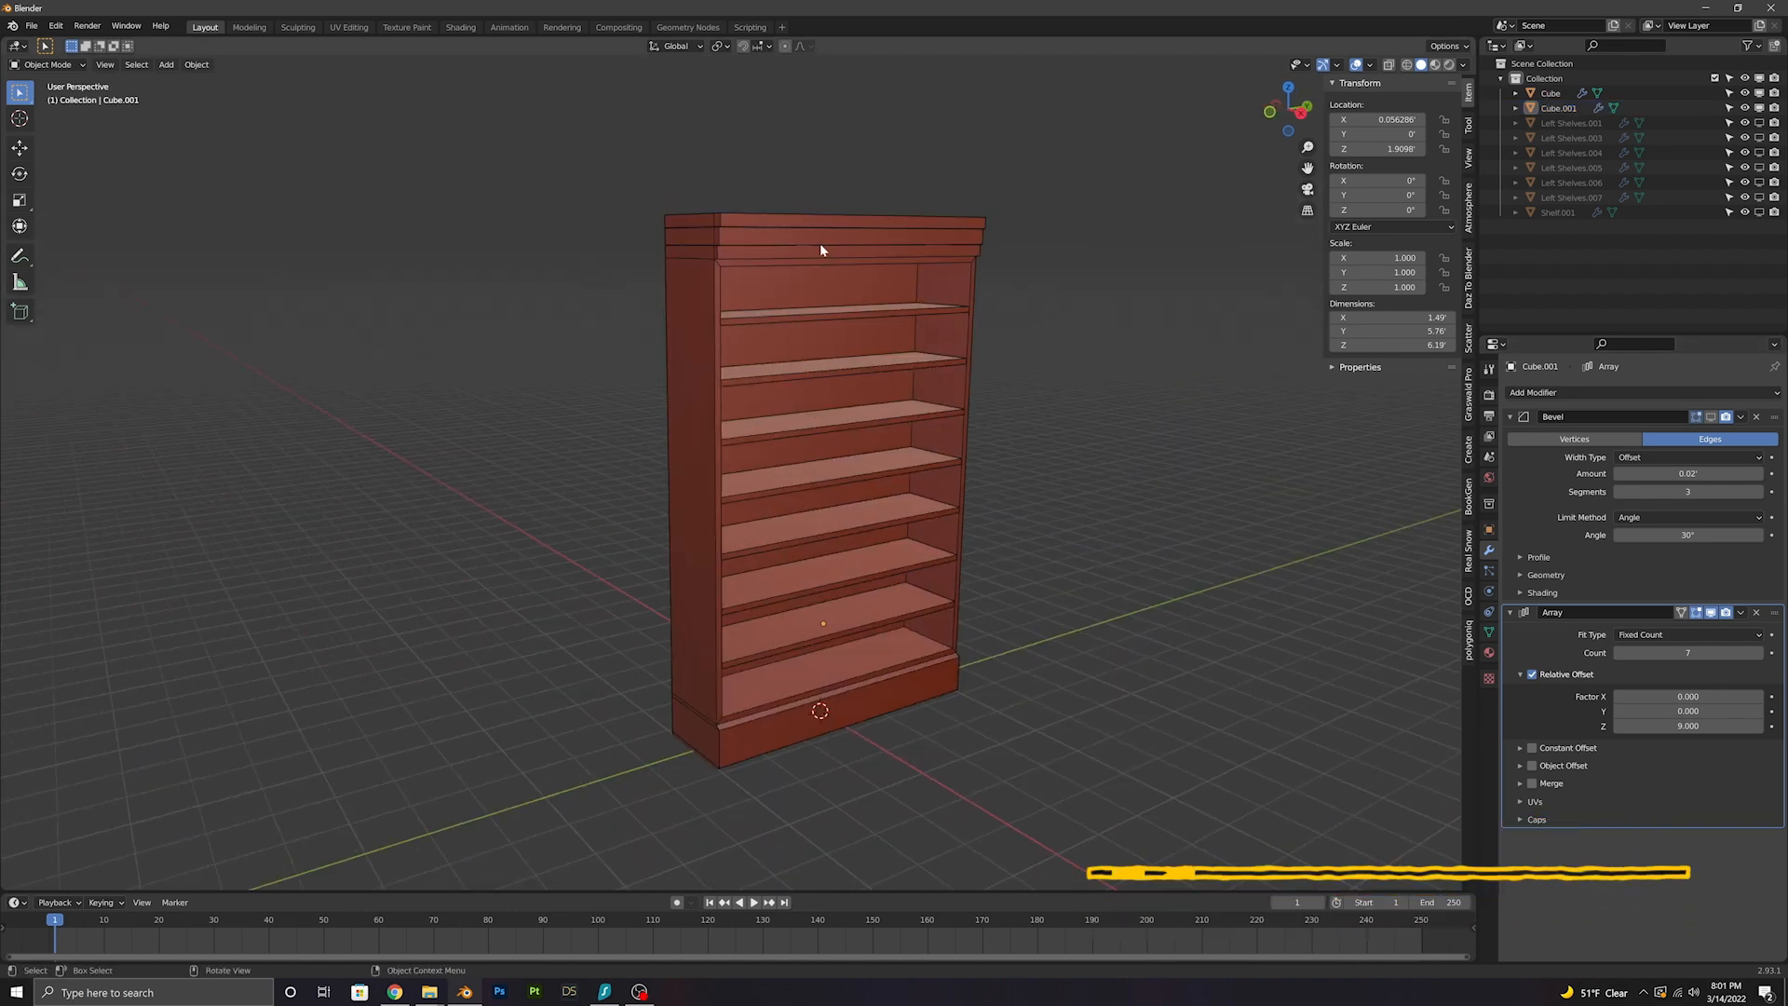
Examine the bookcase and the textured library aisle from the camera and from around the wood floor
{"action": "left_click", "coordinate": [819, 243]}
{"action": "scroll", "coordinate": [851, 179], "scroll_direction": "up", "scroll_amount": 3}
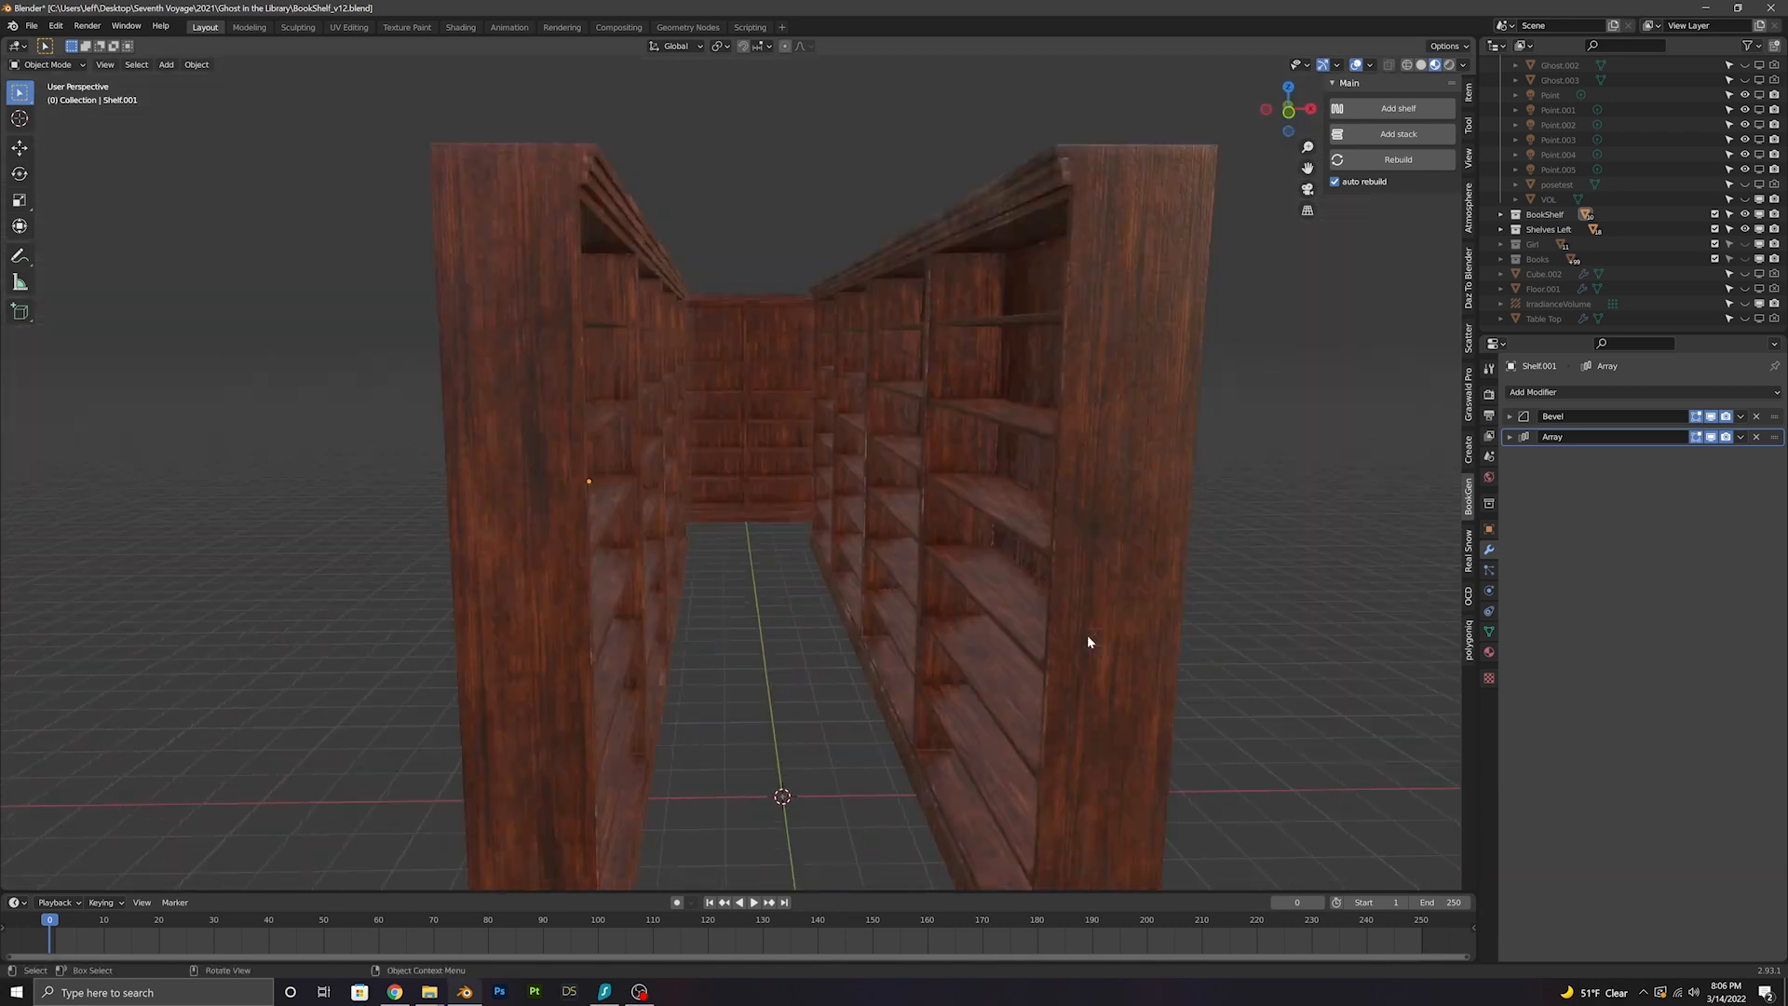
{"action": "key", "text": "KP_0"}
{"action": "middle_click_drag", "start_coordinate": [1055, 567], "coordinate": [1062, 546], "text": "shift"}
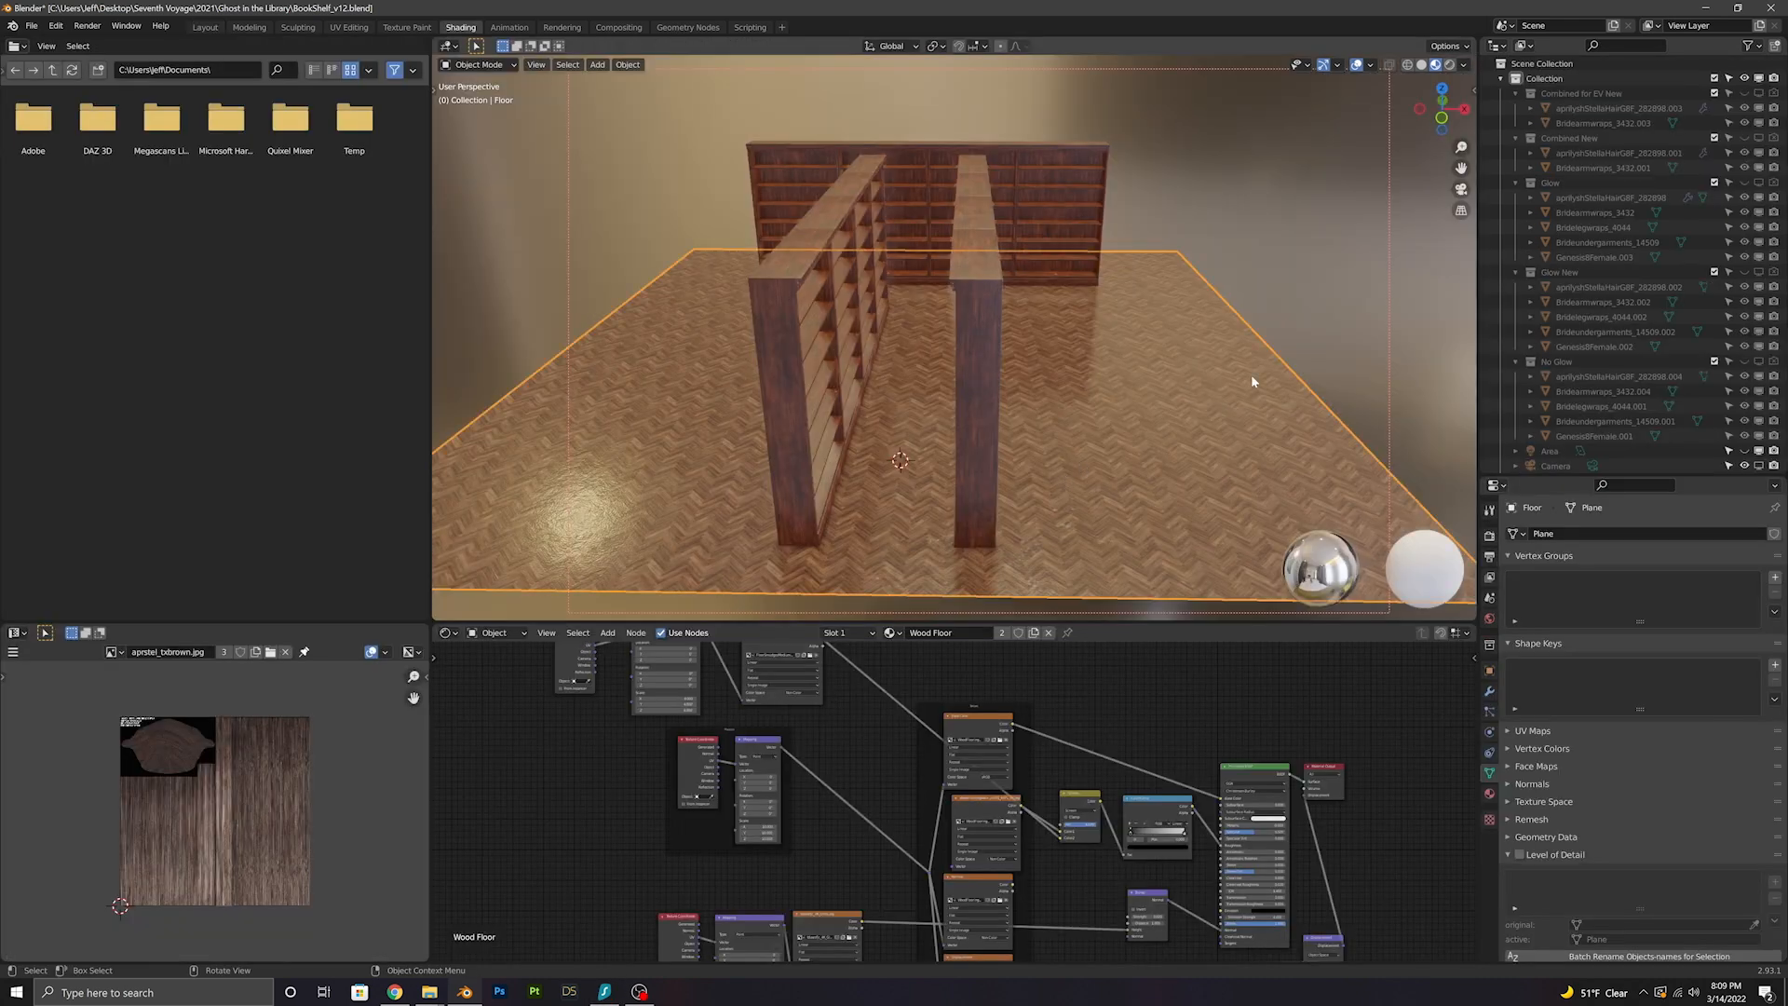
{"action": "middle_click_drag", "start_coordinate": [989, 404], "coordinate": [838, 410]}
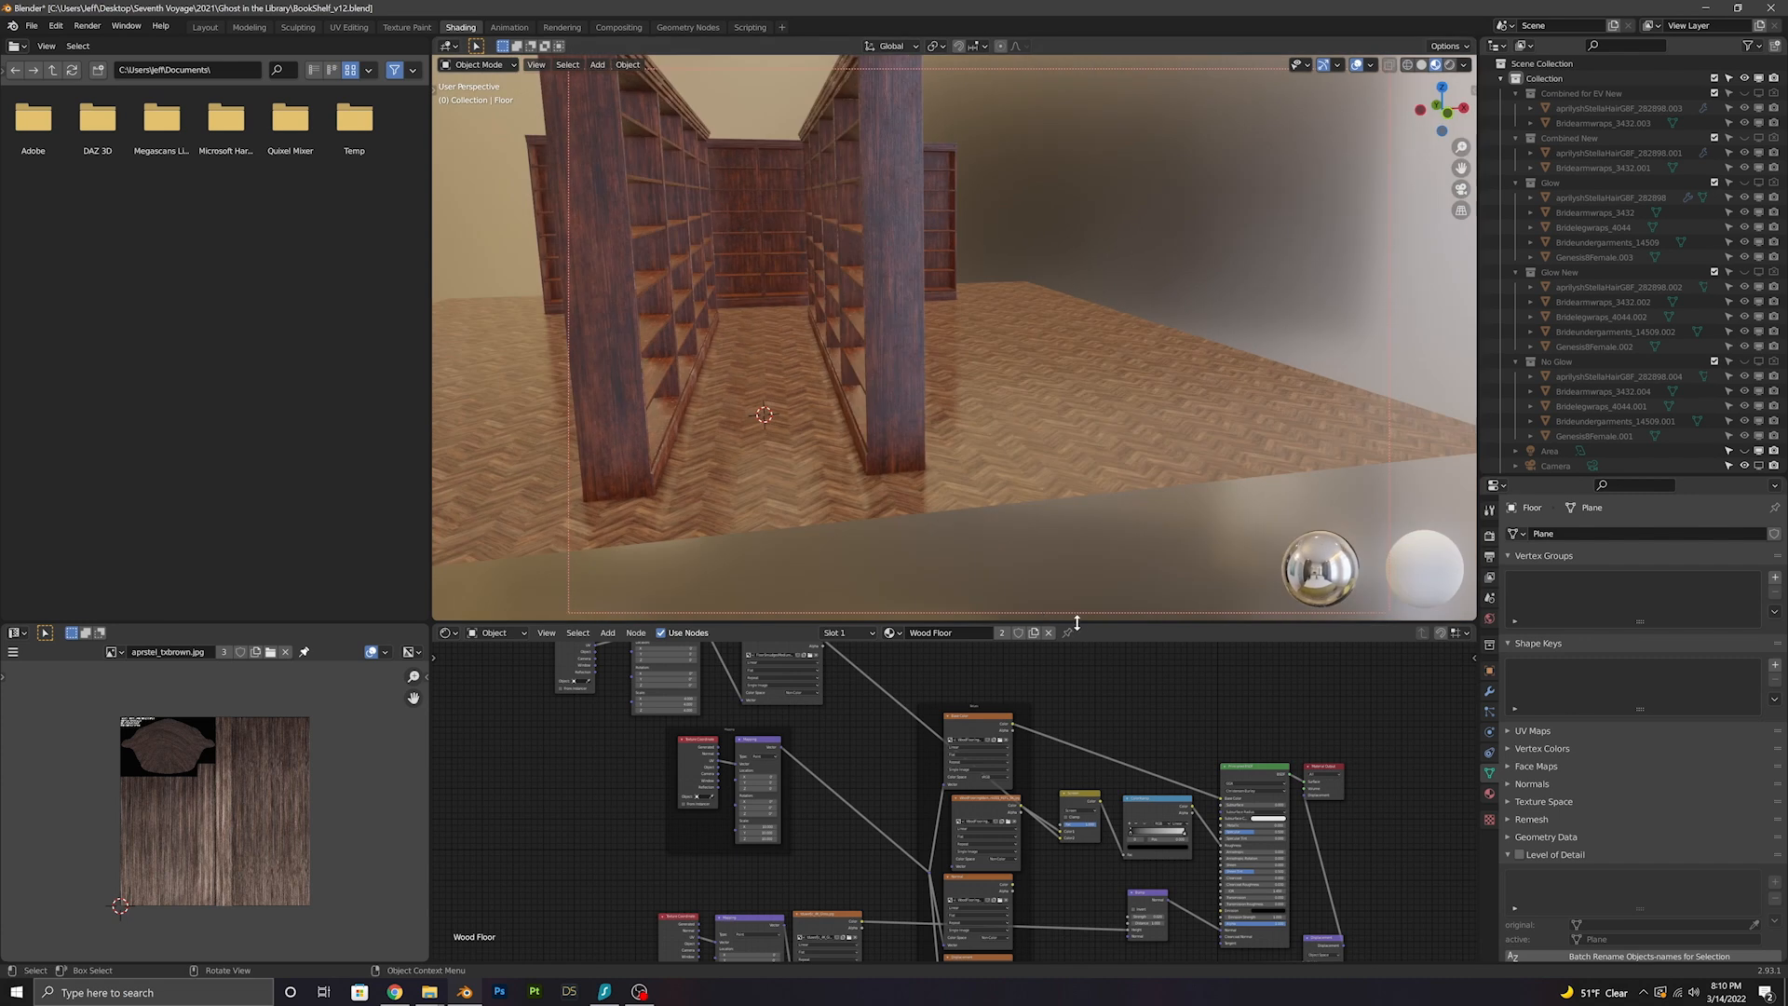
Enlarge the node editor and examine the node setup of the Wood Floor material
{"action": "left_click_drag", "start_coordinate": [1085, 621], "coordinate": [987, 281]}
{"action": "scroll", "coordinate": [932, 438], "scroll_direction": "up", "scroll_amount": 2}
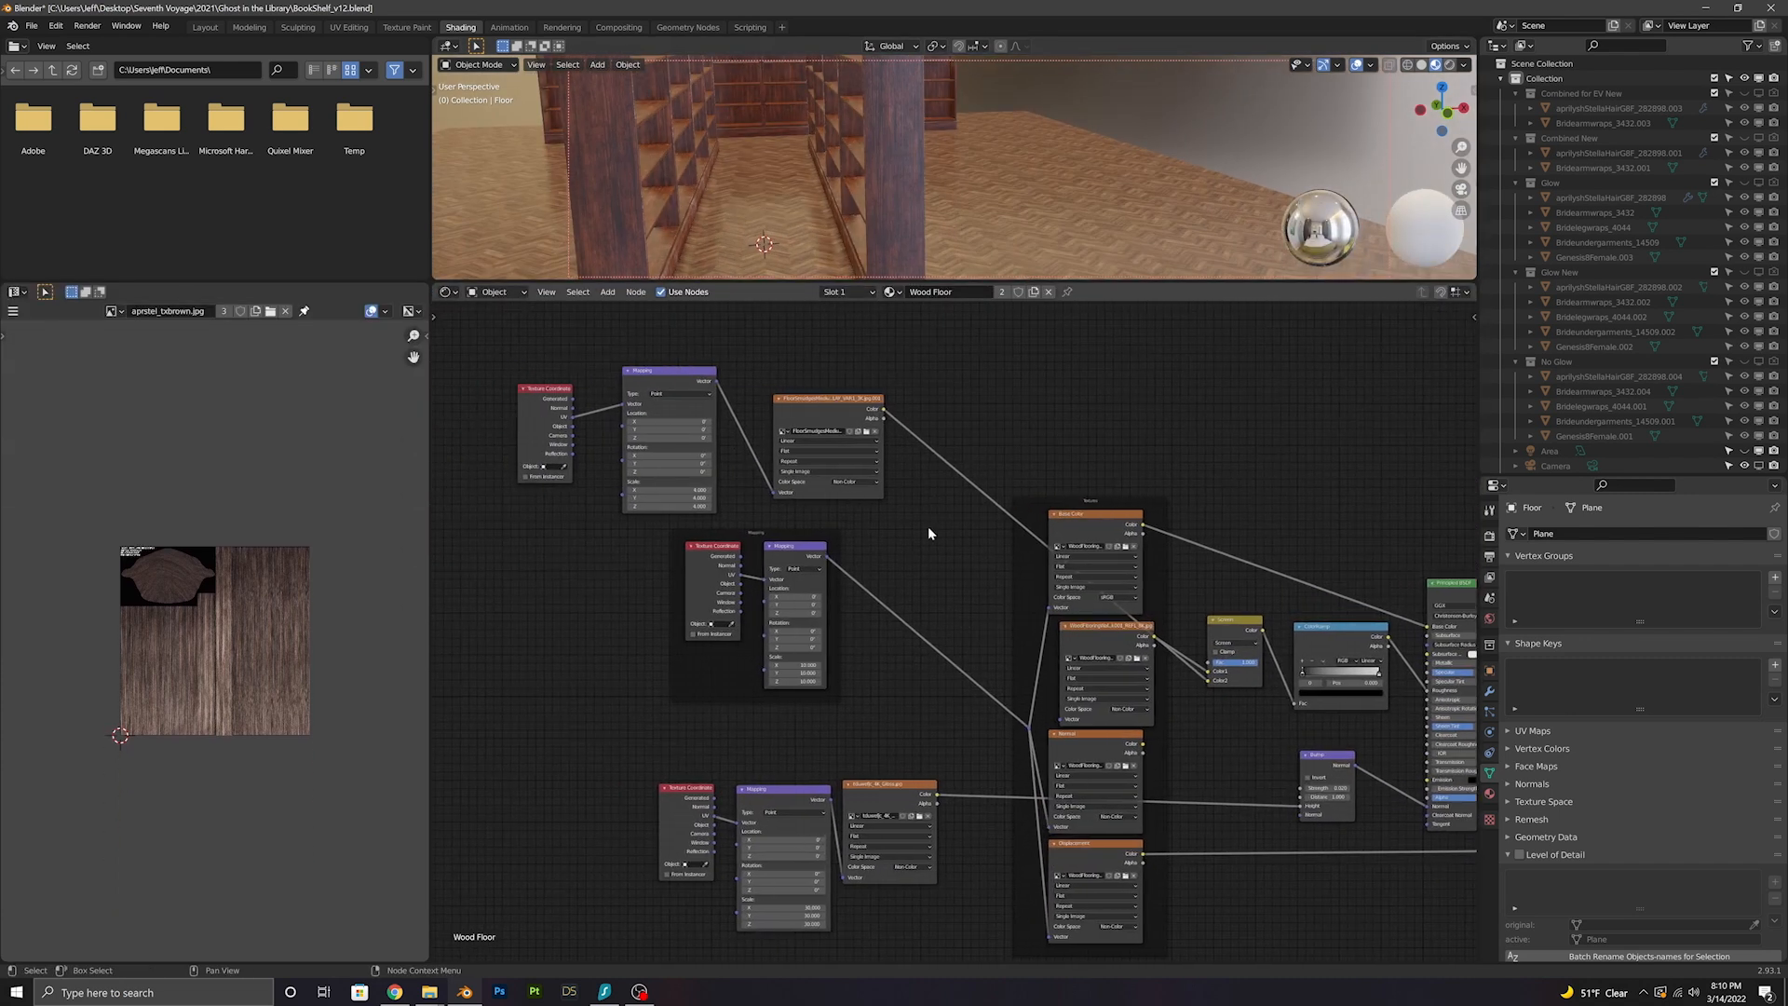
{"action": "middle_click_drag", "start_coordinate": [911, 517], "coordinate": [839, 445]}
{"action": "middle_click_drag", "start_coordinate": [1021, 224], "coordinate": [977, 200]}
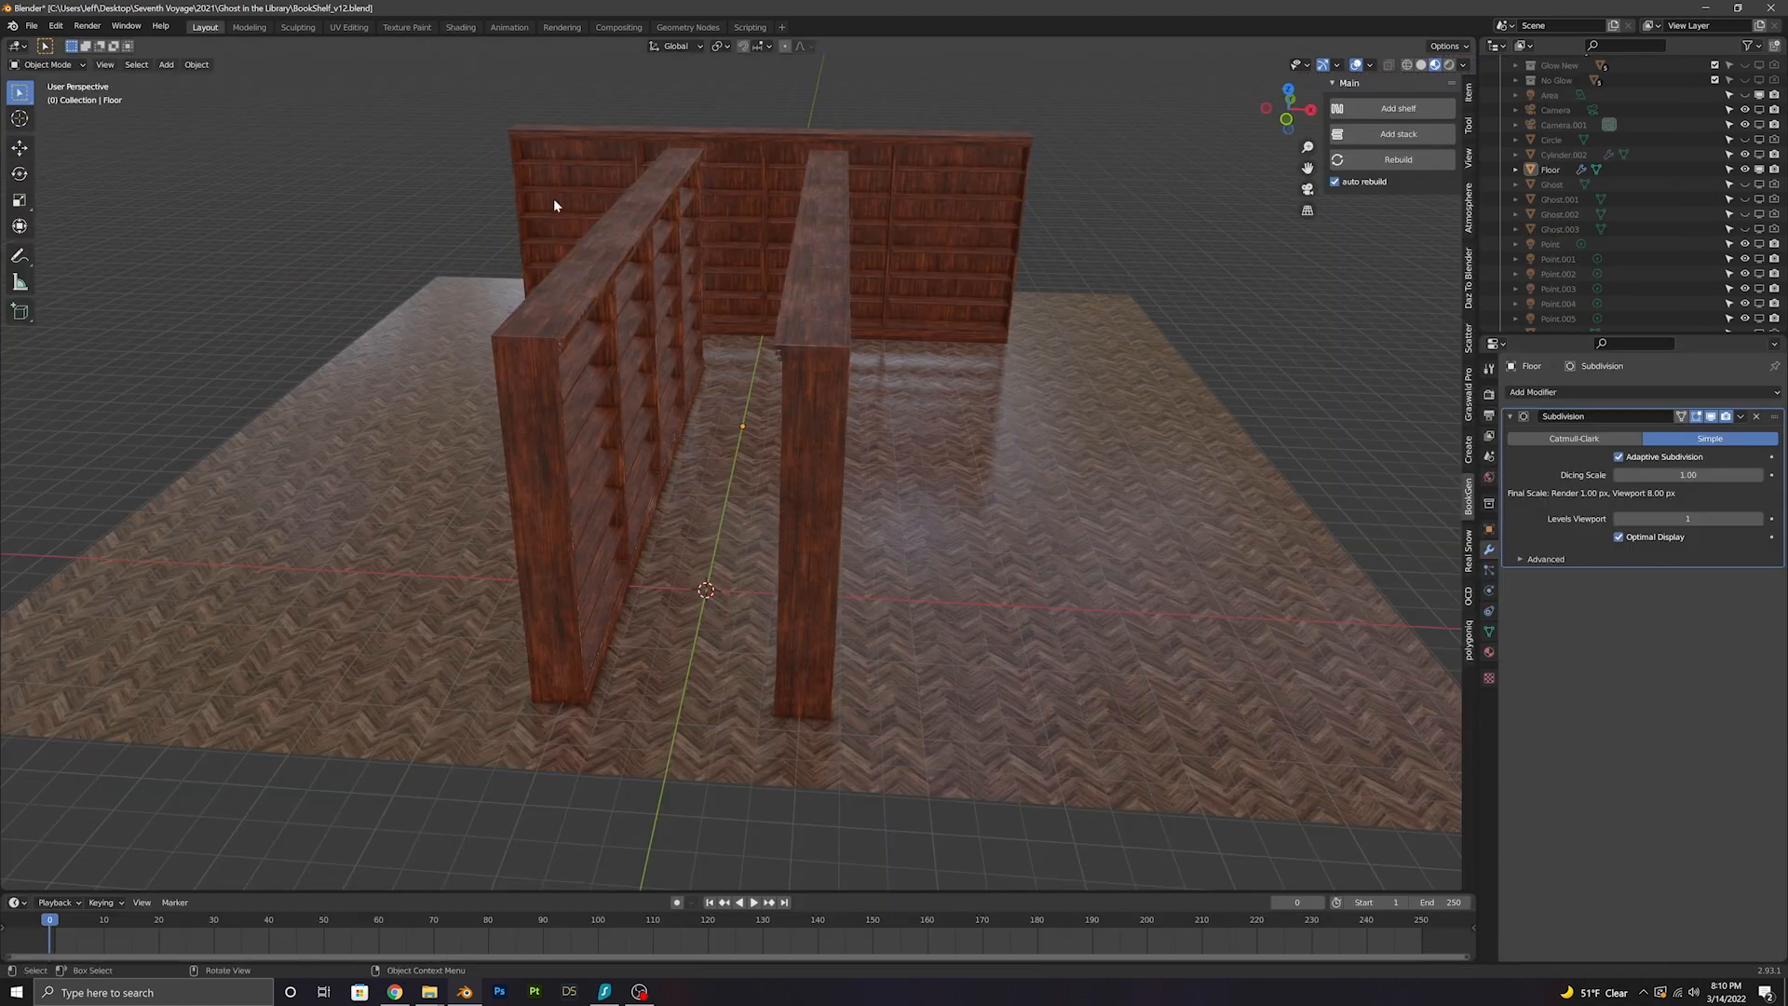
Unhide the Area light in the library scene
{"action": "key", "text": "KP_0"}
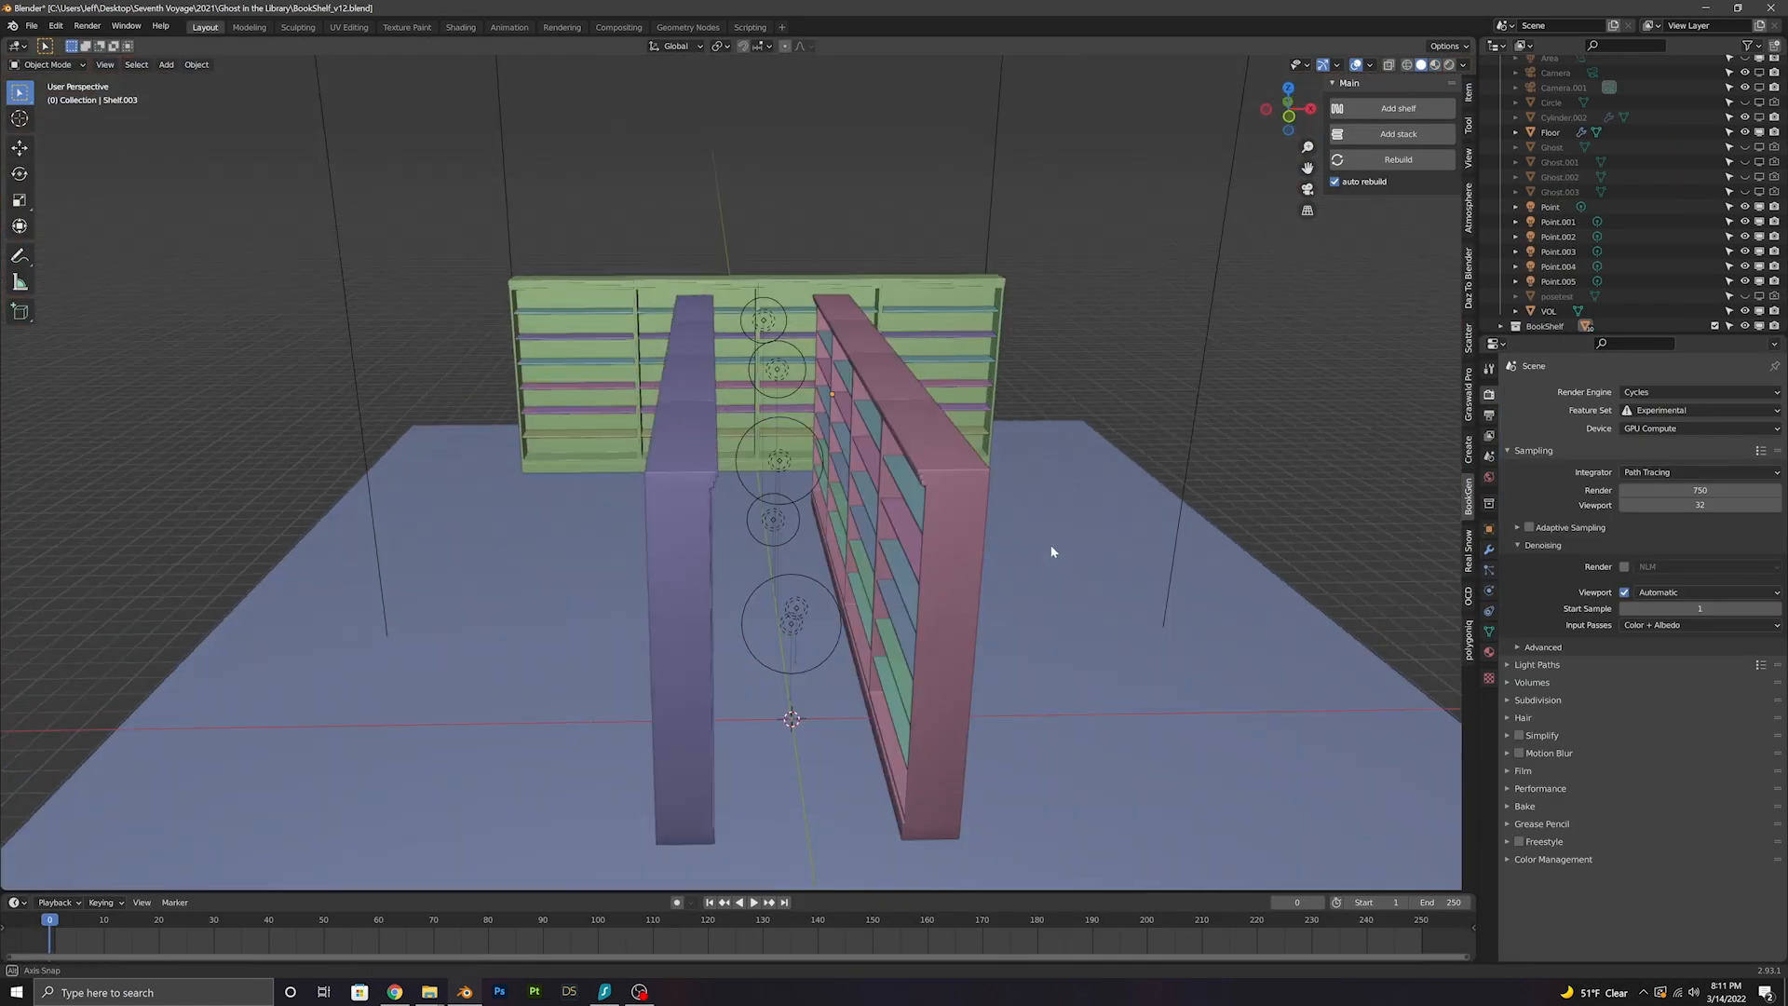
{"action": "scroll", "coordinate": [786, 667], "scroll_direction": "down", "scroll_amount": 2}
{"action": "scroll", "coordinate": [786, 668], "scroll_direction": "up", "scroll_amount": 3}
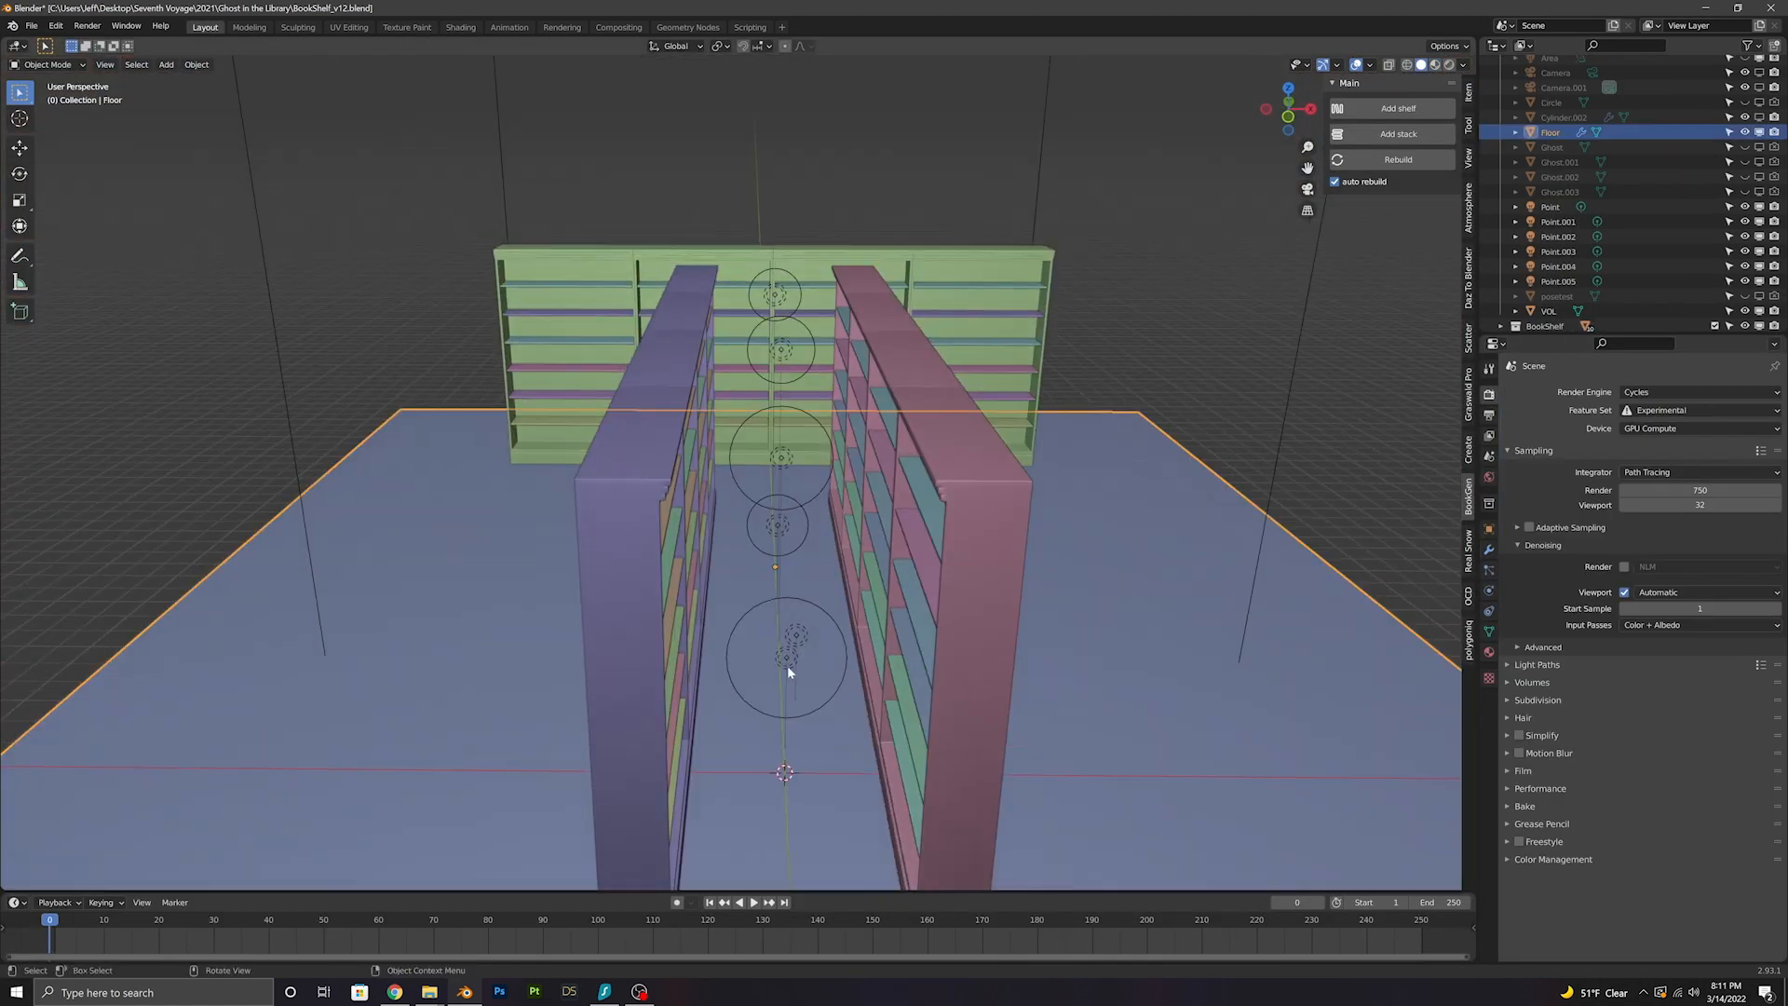
{"action": "scroll", "coordinate": [1626, 211], "scroll_direction": "up", "scroll_amount": 2}
{"action": "left_click", "coordinate": [1744, 132]}
{"action": "middle_click_drag", "start_coordinate": [1236, 253], "coordinate": [1206, 257]}
Inspect the VOL volume box around the aisle, and preview the scene through the camera in rendered shading
{"action": "left_click", "coordinate": [942, 291]}
{"action": "middle_click_drag", "start_coordinate": [1025, 300], "coordinate": [979, 307]}
{"action": "scroll", "coordinate": [979, 305], "scroll_direction": "down", "scroll_amount": 4}
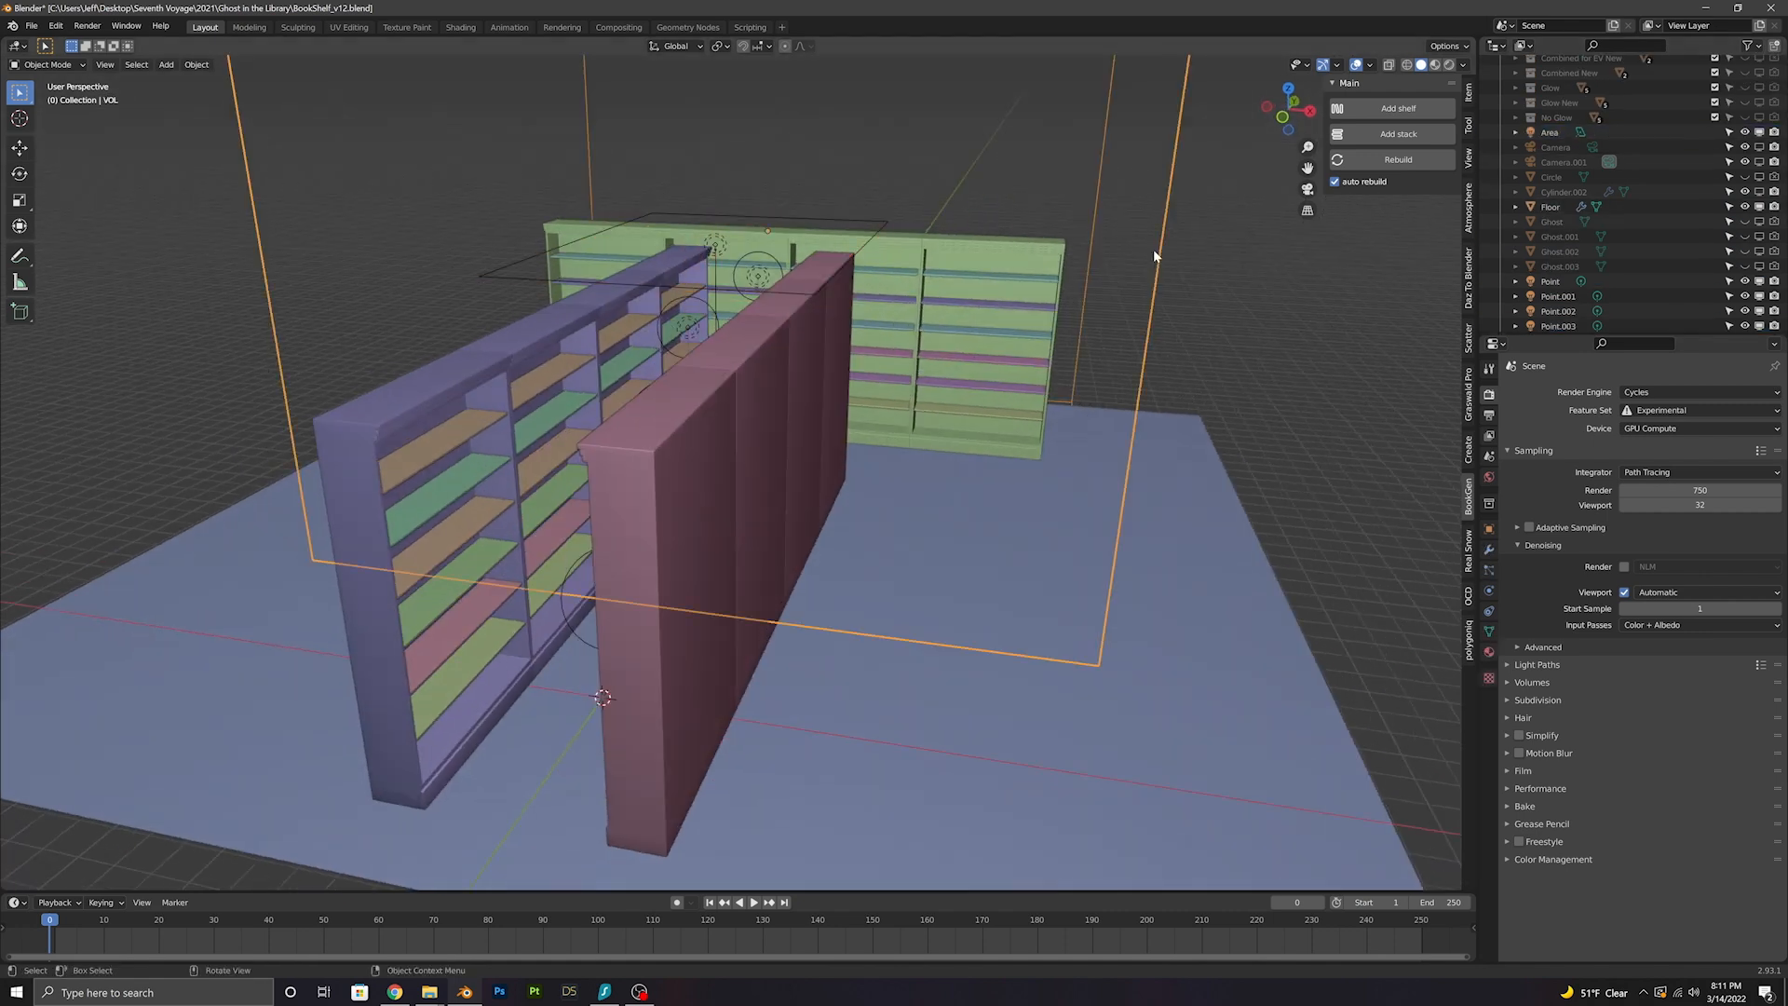
{"action": "left_click", "coordinate": [1069, 383]}
{"action": "key", "text": "KP_0"}
{"action": "left_click", "coordinate": [866, 182]}
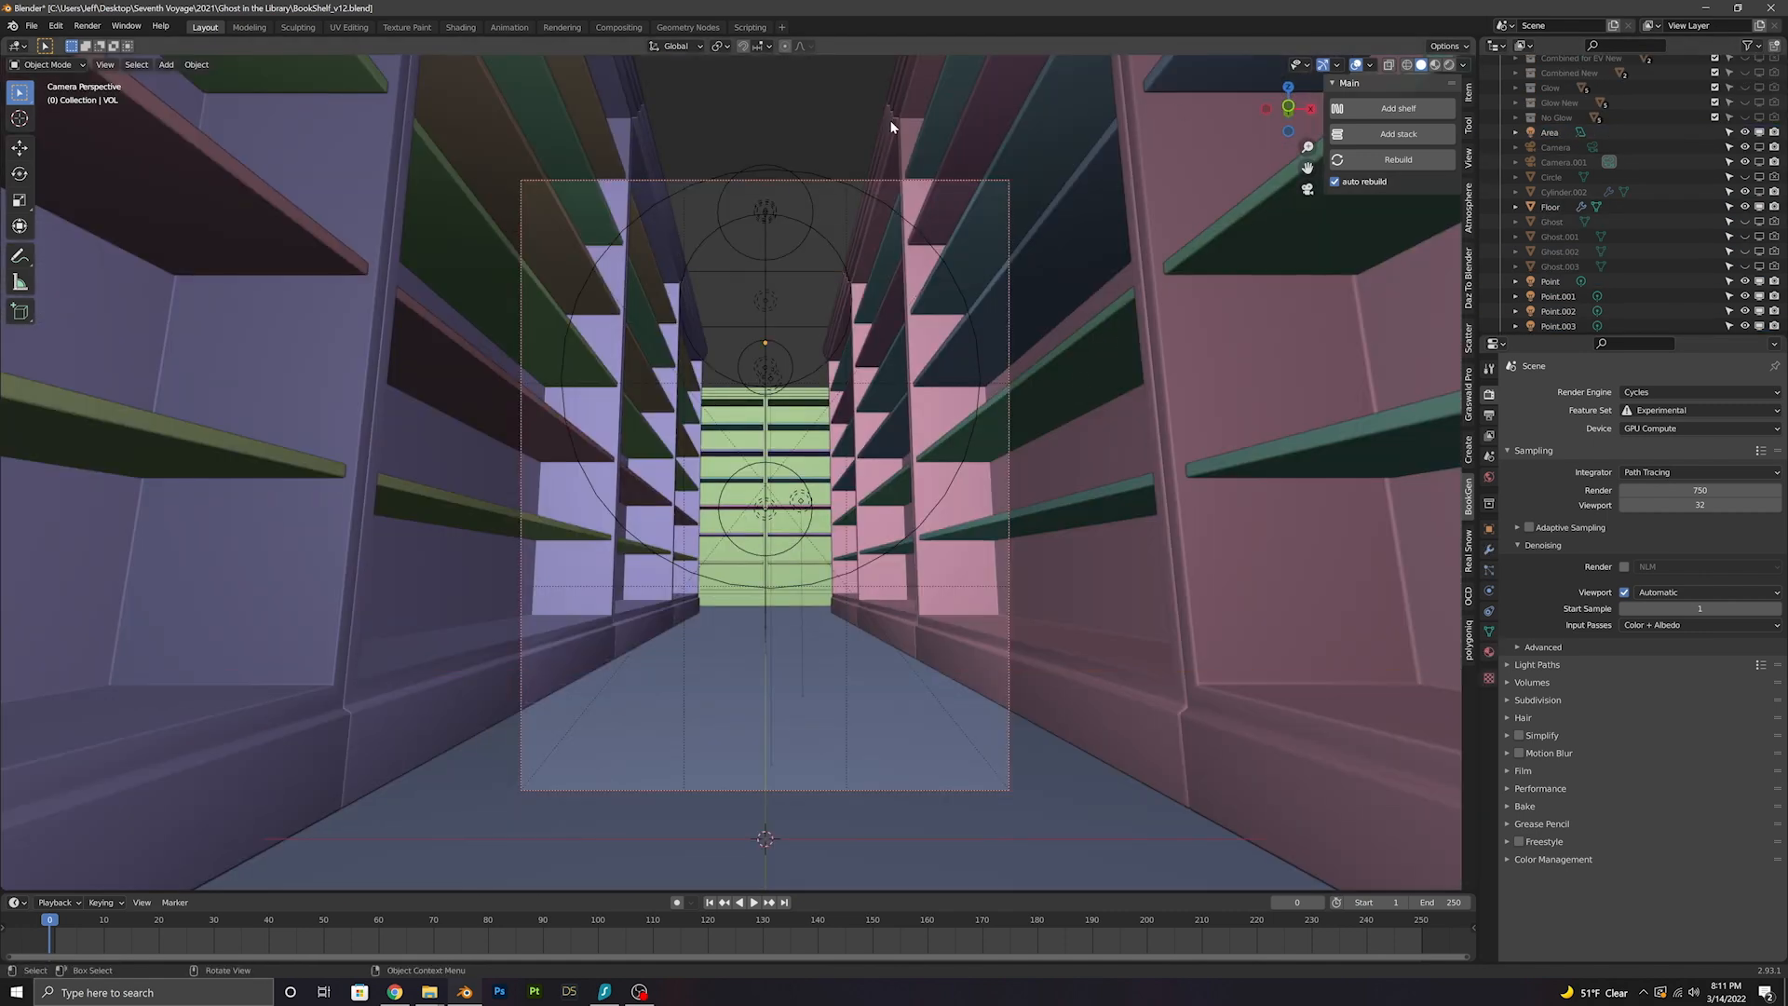
{"action": "left_click", "coordinate": [1447, 65]}
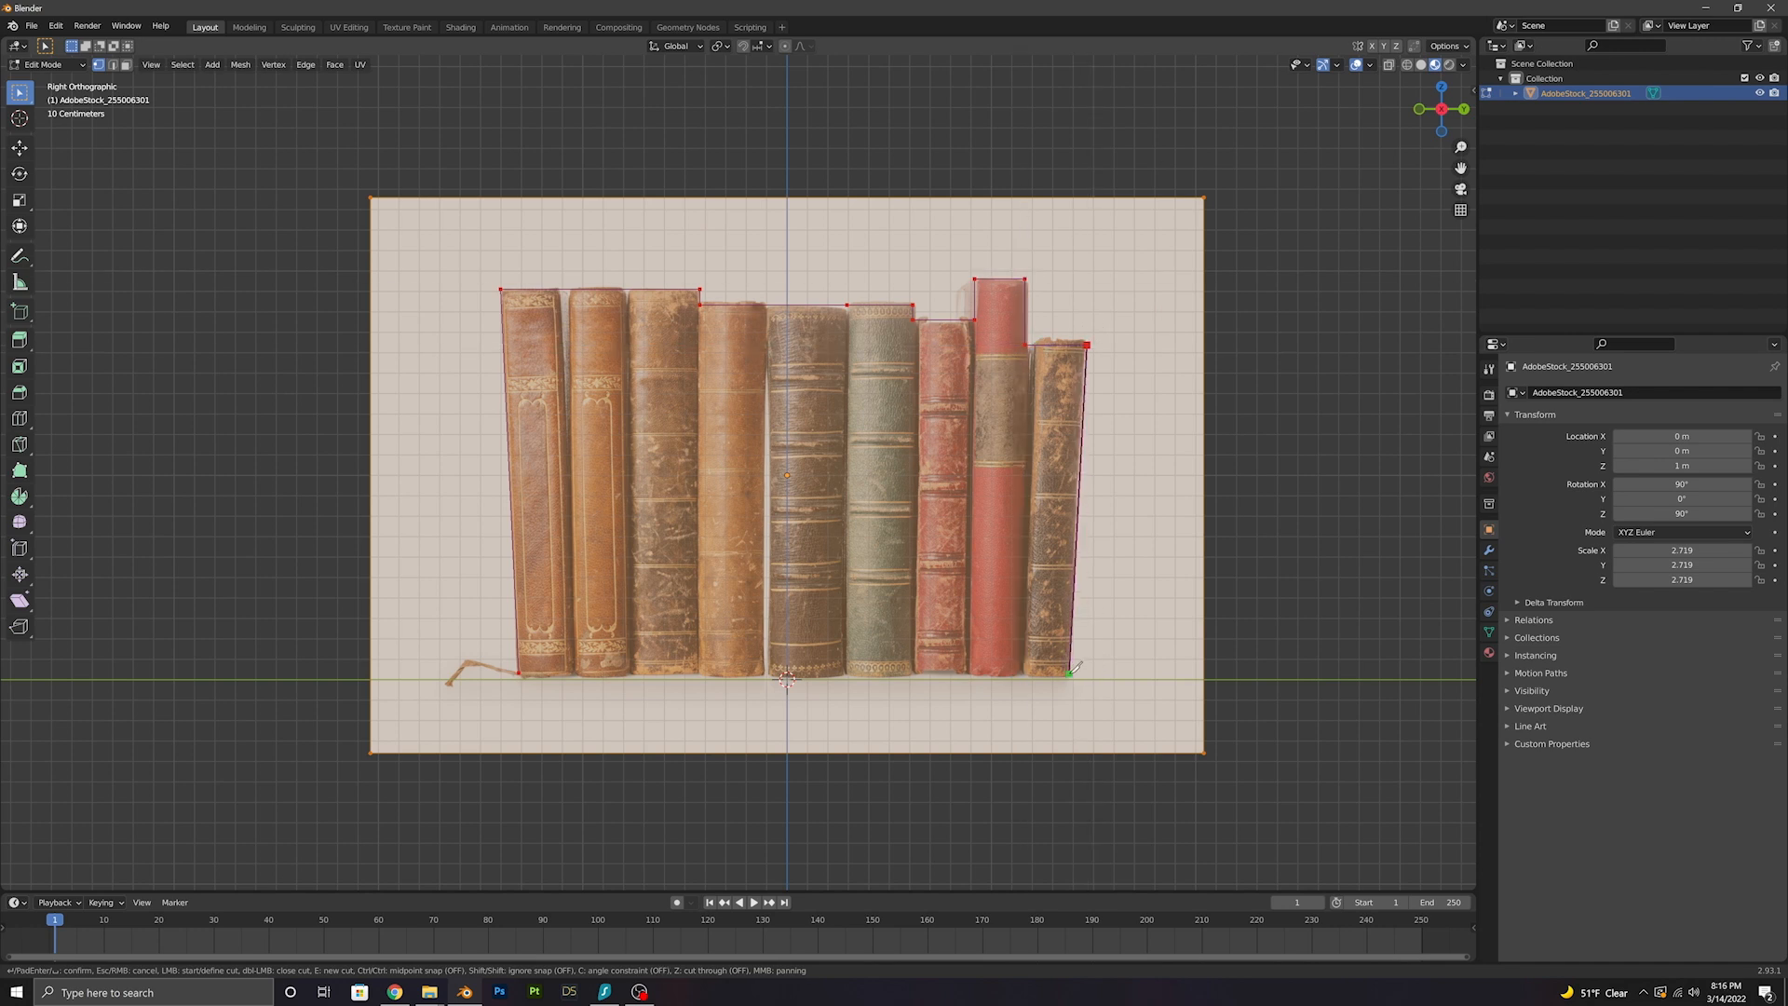
Delete the background faces surrounding the cut outline of the books on the image plane
{"action": "key", "text": "alt+a"}
{"action": "left_click", "coordinate": [126, 64]}
{"action": "left_click", "coordinate": [651, 244]}
{"action": "left_click", "coordinate": [1140, 372], "text": "shift"}
{"action": "key", "text": "x"}
{"action": "left_click", "coordinate": [1014, 224]}
Cut the image plane between the book spines with the Knife tool and extrude the books along X into a thick block
{"action": "key", "text": "k"}
{"action": "left_click", "coordinate": [561, 288]}
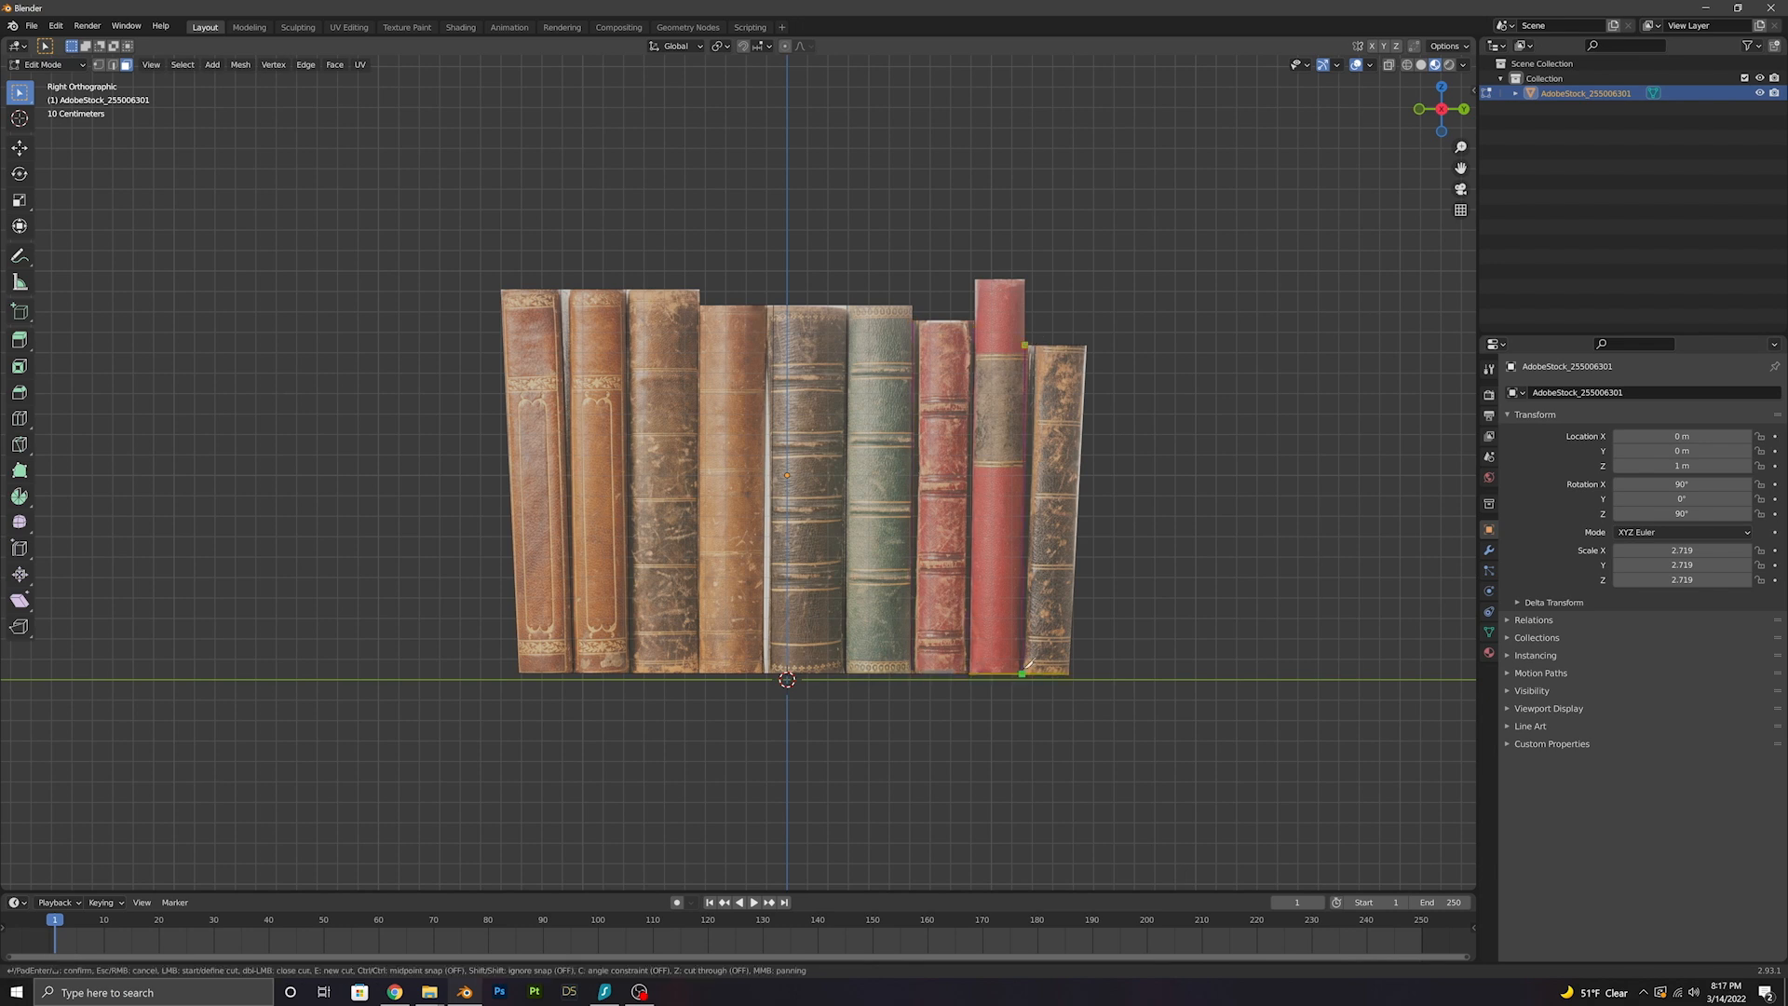
{"action": "mouse_move", "coordinate": [757, 422]}
{"action": "middle_mouse_down"}
{"action": "mouse_move", "coordinate": [895, 537]}
{"action": "mouse_move", "coordinate": [1048, 573]}
{"action": "mouse_move", "coordinate": [1020, 570]}
{"action": "middle_mouse_up"}
{"action": "scroll", "coordinate": [895, 537], "scroll_direction": "down", "scroll_amount": 1}
{"action": "key", "text": "e"}
{"action": "left_click", "coordinate": [973, 572]}
{"action": "key", "text": "g"}
{"action": "key", "text": "x"}
{"action": "left_click", "coordinate": [1080, 574]}
Switch to solid shading and select individual spine faces on the book block in Edit Mode
{"action": "left_click", "coordinate": [1420, 65]}
{"action": "left_click", "coordinate": [1165, 399]}
{"action": "middle_click_drag", "start_coordinate": [586, 540], "coordinate": [643, 587]}
{"action": "key", "text": "Tab"}
{"action": "key", "text": "Tab"}
{"action": "left_click", "coordinate": [602, 574]}
{"action": "left_click", "coordinate": [948, 661]}
{"action": "middle_click_drag", "start_coordinate": [948, 661], "coordinate": [642, 572]}
{"action": "left_click", "coordinate": [577, 577], "text": "ctrl"}
{"action": "key", "text": "ctrl+z"}
{"action": "key", "text": "ctrl+z"}
{"action": "key", "text": "ctrl+shift+z"}
{"action": "key", "text": "ctrl+shift+z"}
{"action": "key", "text": "ctrl+shift+z"}
Extrude individual book spines by small, differing amounts so that the books stand at uneven depths
{"action": "middle_click_drag", "start_coordinate": [889, 585], "coordinate": [840, 589]}
{"action": "left_click", "coordinate": [19, 341]}
{"action": "left_click_drag", "start_coordinate": [664, 546], "coordinate": [678, 557]}
{"action": "middle_click_drag", "start_coordinate": [685, 560], "coordinate": [624, 560]}
{"action": "left_click", "coordinate": [731, 456]}
{"action": "left_click_drag", "start_coordinate": [754, 475], "coordinate": [763, 488]}
{"action": "left_click", "coordinate": [780, 442]}
{"action": "left_click_drag", "start_coordinate": [803, 456], "coordinate": [814, 469]}
{"action": "left_click", "coordinate": [892, 436]}
{"action": "middle_click_drag", "start_coordinate": [917, 446], "coordinate": [776, 514]}
Return to Object Mode, apply the book block's transform and add a Bevel modifier to it
{"action": "key", "text": "Tab"}
{"action": "key", "text": "ctrl+a"}
{"action": "left_click", "coordinate": [776, 510]}
{"action": "left_click", "coordinate": [1489, 550]}
{"action": "left_click", "coordinate": [1583, 392]}
{"action": "left_click", "coordinate": [1471, 447]}
Preview the books in rendered shading and set the render engine to Cycles
{"action": "mouse_move", "coordinate": [948, 470]}
{"action": "middle_mouse_down"}
{"action": "mouse_move", "coordinate": [941, 518]}
{"action": "mouse_move", "coordinate": [944, 452]}
{"action": "middle_mouse_up"}
{"action": "left_click", "coordinate": [1449, 65]}
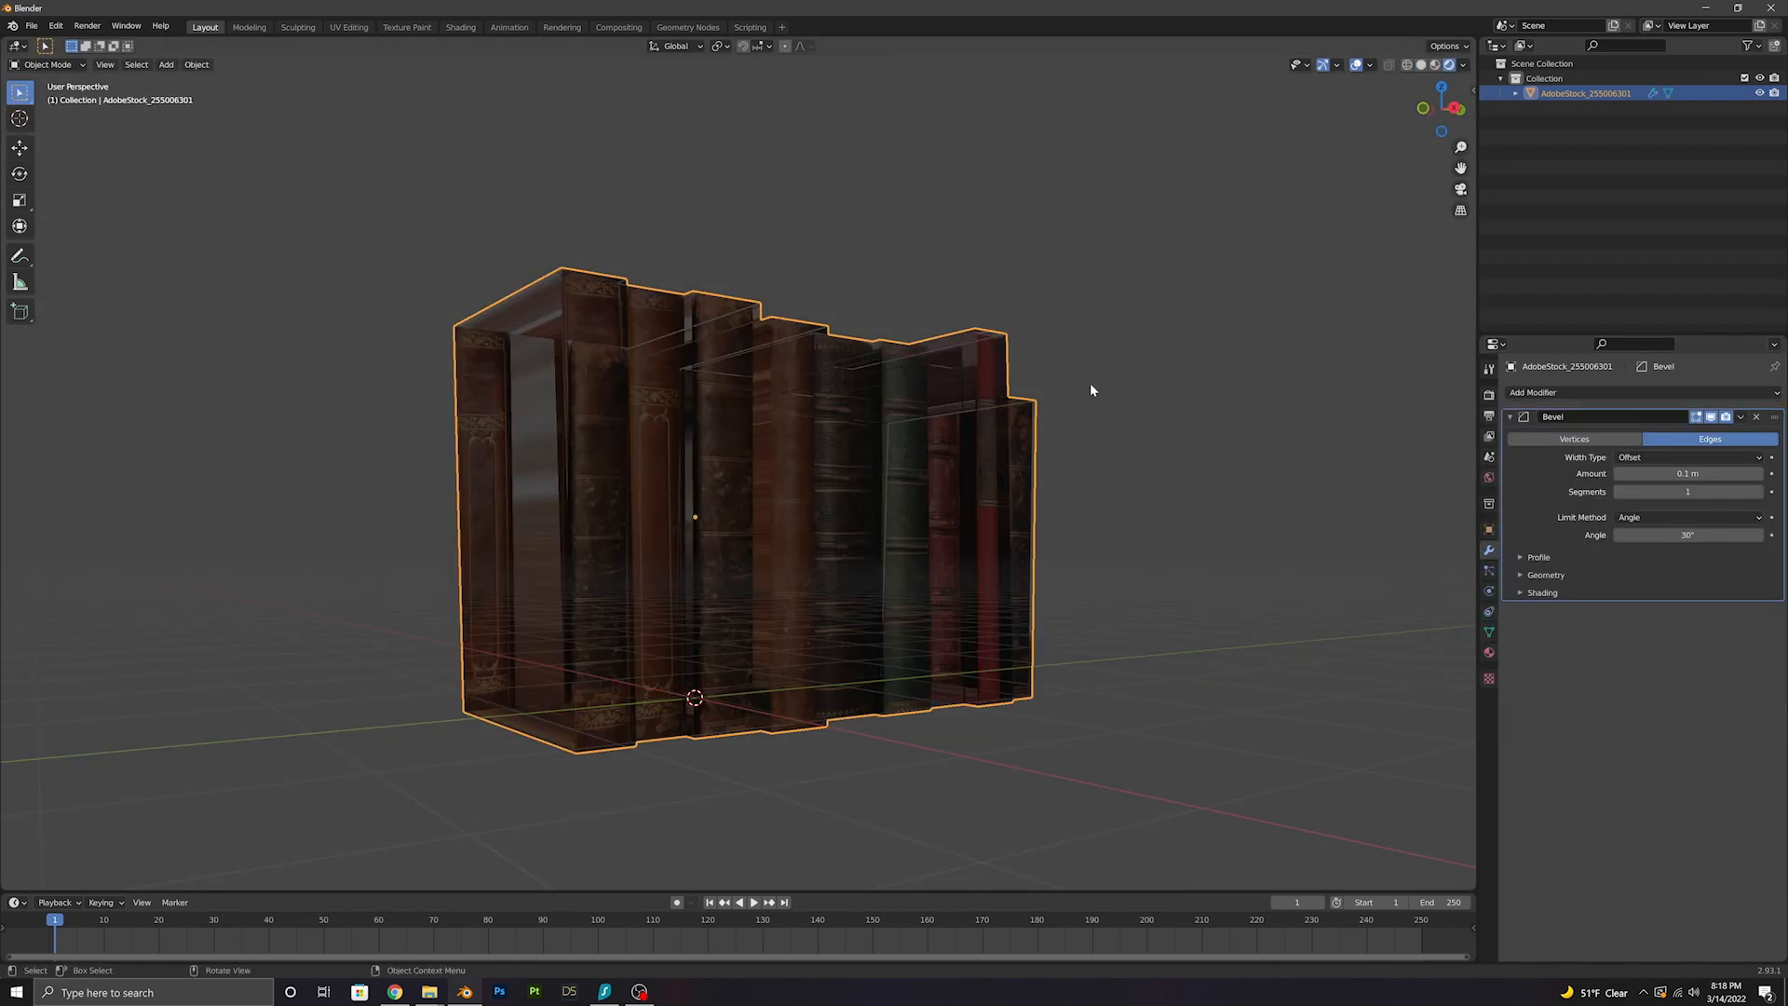
{"action": "middle_click_drag", "start_coordinate": [1115, 382], "coordinate": [1099, 400]}
{"action": "left_click", "coordinate": [1489, 395]}
{"action": "left_click", "coordinate": [1641, 392]}
{"action": "left_click", "coordinate": [1639, 443]}
{"action": "mouse_move", "coordinate": [1145, 494]}
{"action": "middle_mouse_down"}
{"action": "mouse_move", "coordinate": [998, 506]}
{"action": "mouse_move", "coordinate": [1055, 527]}
{"action": "mouse_move", "coordinate": [848, 555]}
{"action": "mouse_move", "coordinate": [1119, 546]}
{"action": "middle_mouse_up"}
{"action": "left_click", "coordinate": [1117, 512]}
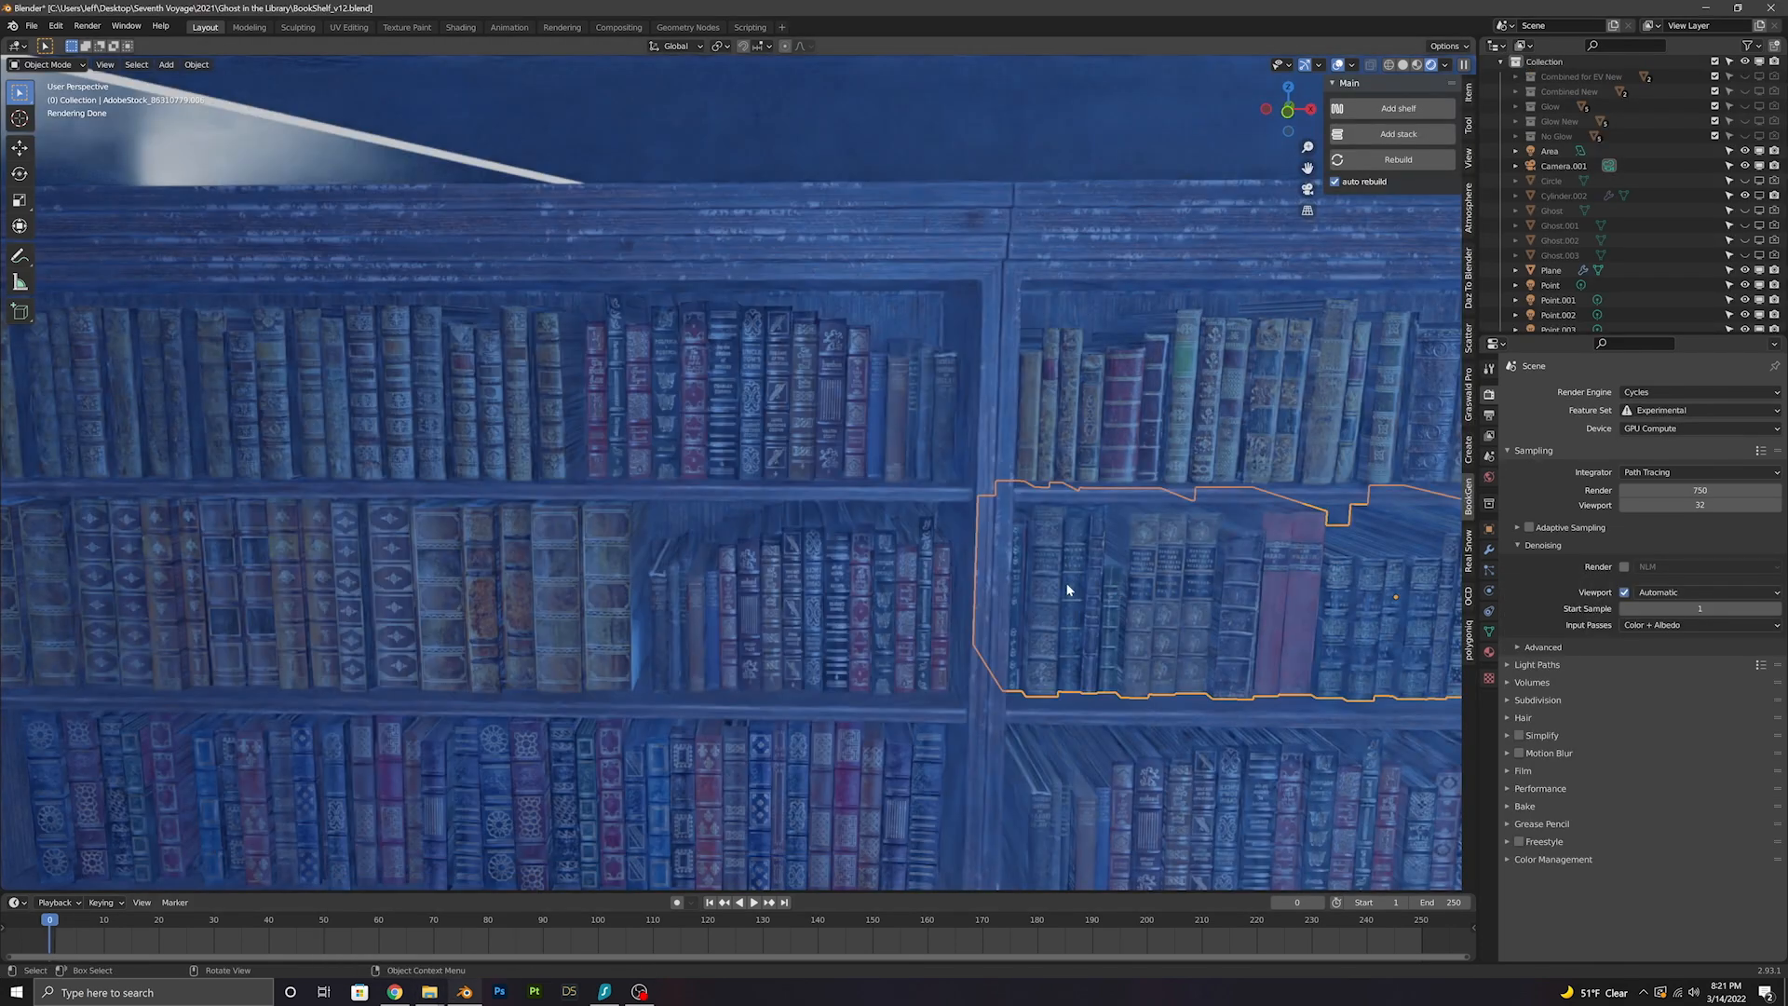
Inspect the books on the library shelves up close and through the camera, in rendered and in solid shading
{"action": "middle_click_drag", "start_coordinate": [1069, 587], "coordinate": [1030, 499]}
{"action": "key", "text": "KP_0"}
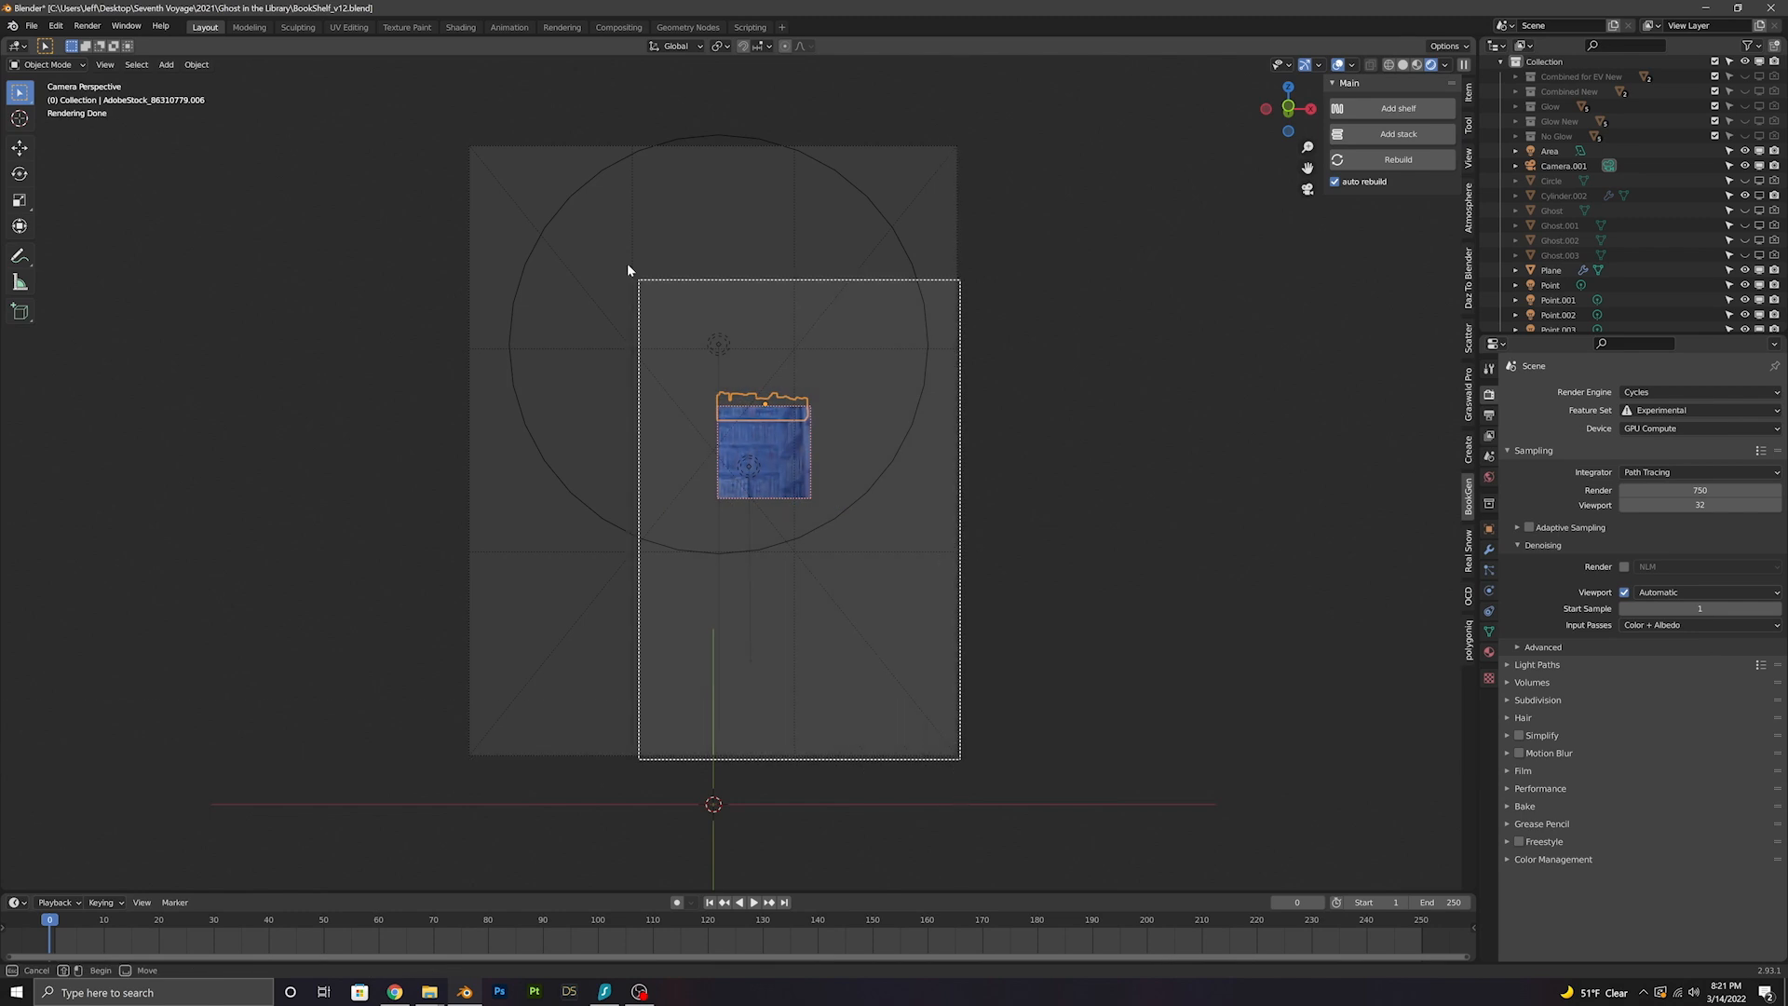
{"action": "left_click", "coordinate": [684, 411]}
{"action": "key", "text": "KP_Decimal"}
{"action": "left_click", "coordinate": [946, 472]}
{"action": "scroll", "coordinate": [950, 484], "scroll_direction": "down", "scroll_amount": 6}
{"action": "middle_click_drag", "start_coordinate": [952, 520], "coordinate": [901, 543]}
{"action": "key", "text": "KP_0"}
{"action": "left_click", "coordinate": [1049, 551]}
{"action": "scroll", "coordinate": [713, 298], "scroll_direction": "down", "scroll_amount": 1}
{"action": "scroll", "coordinate": [713, 298], "scroll_direction": "up", "scroll_amount": 1}
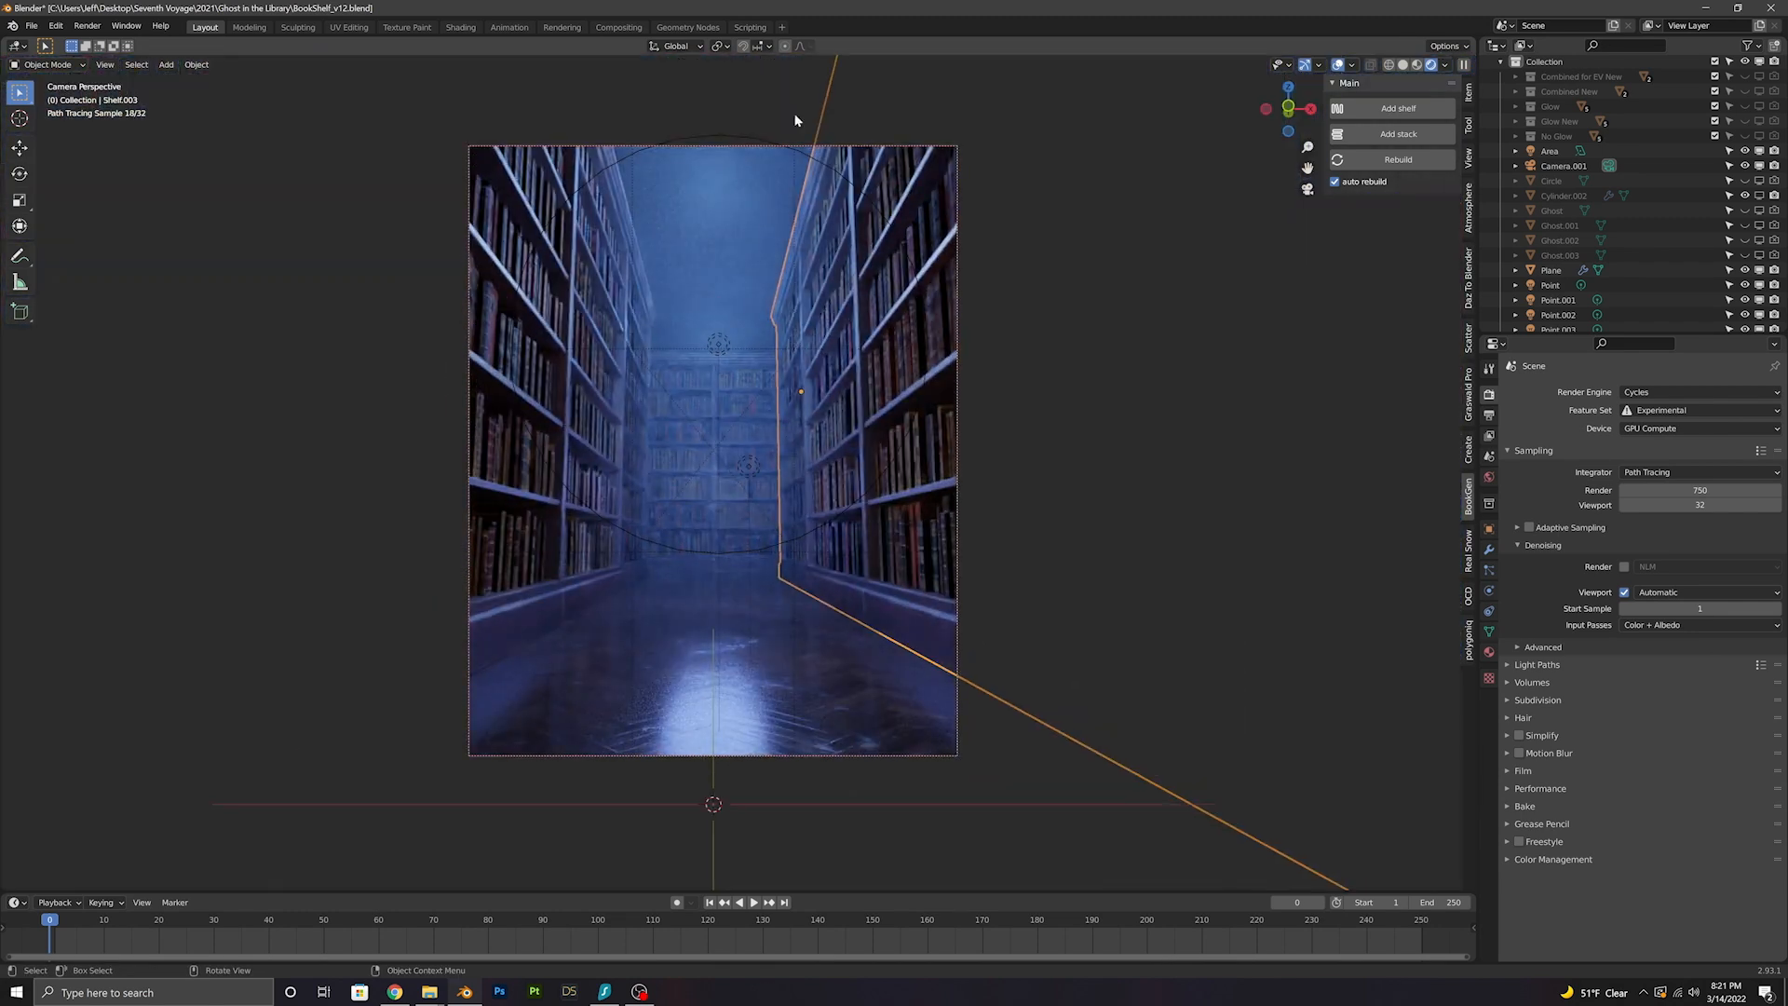
{"action": "left_click", "coordinate": [1402, 66]}
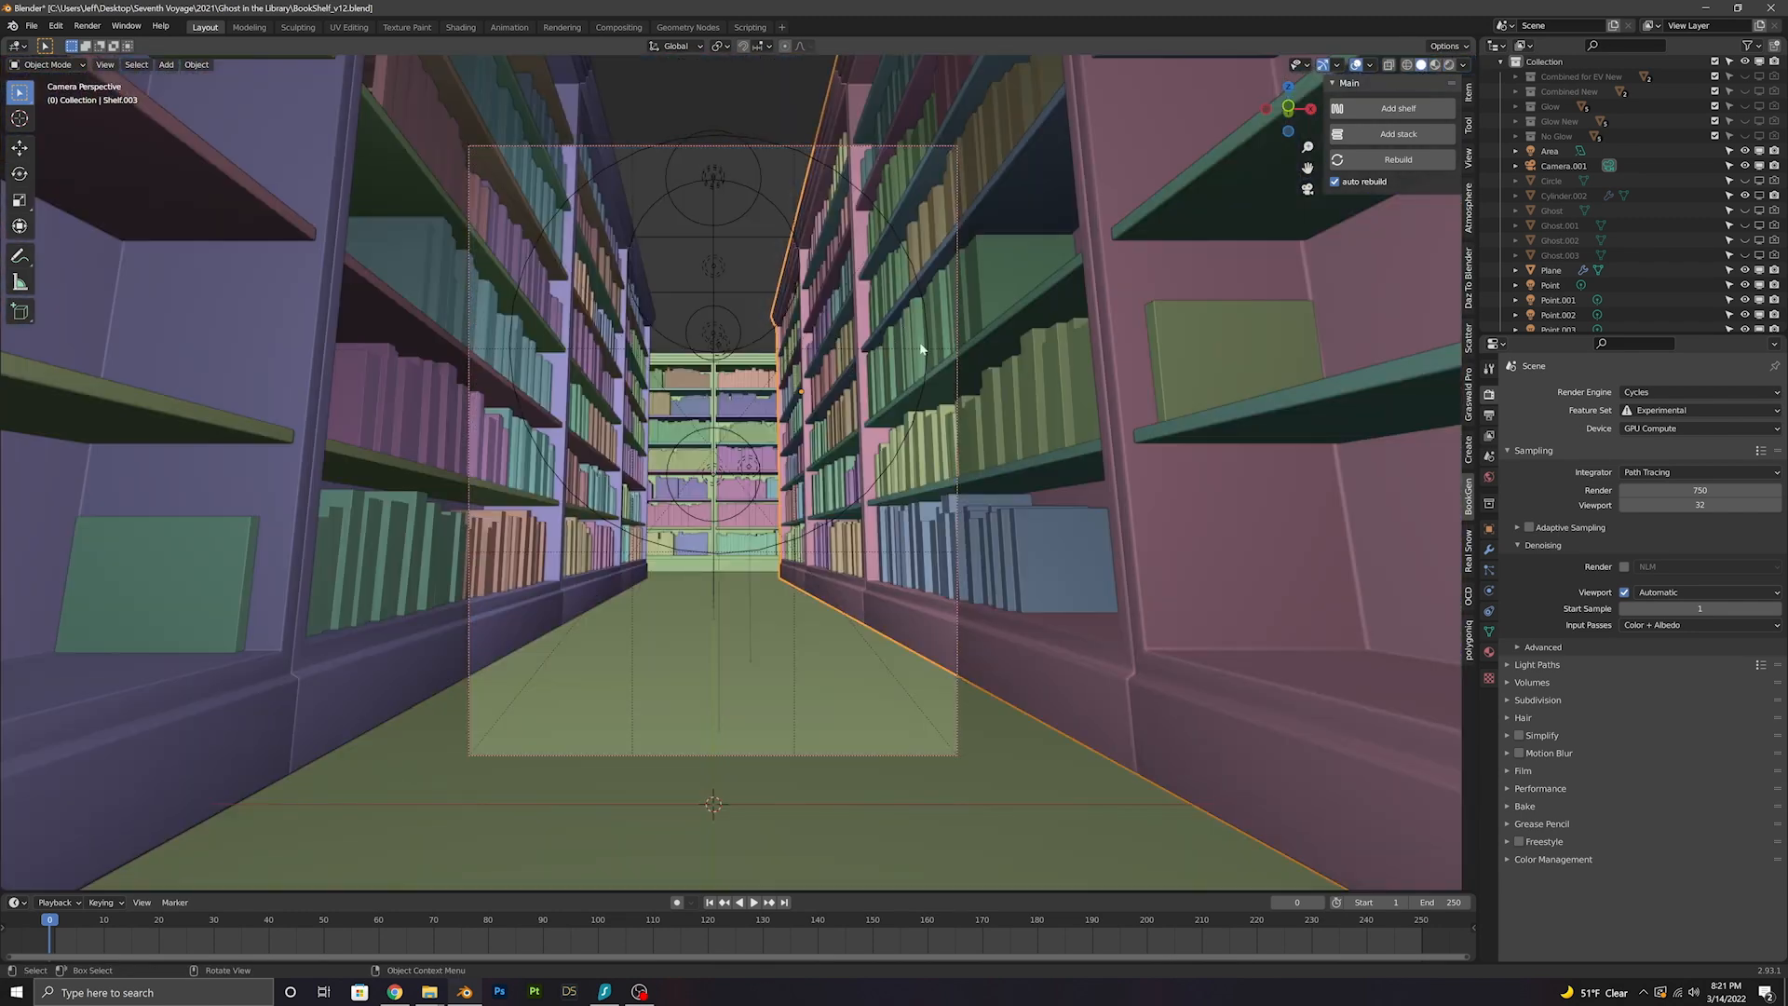
{"action": "middle_click_drag", "start_coordinate": [919, 349], "coordinate": [920, 466]}
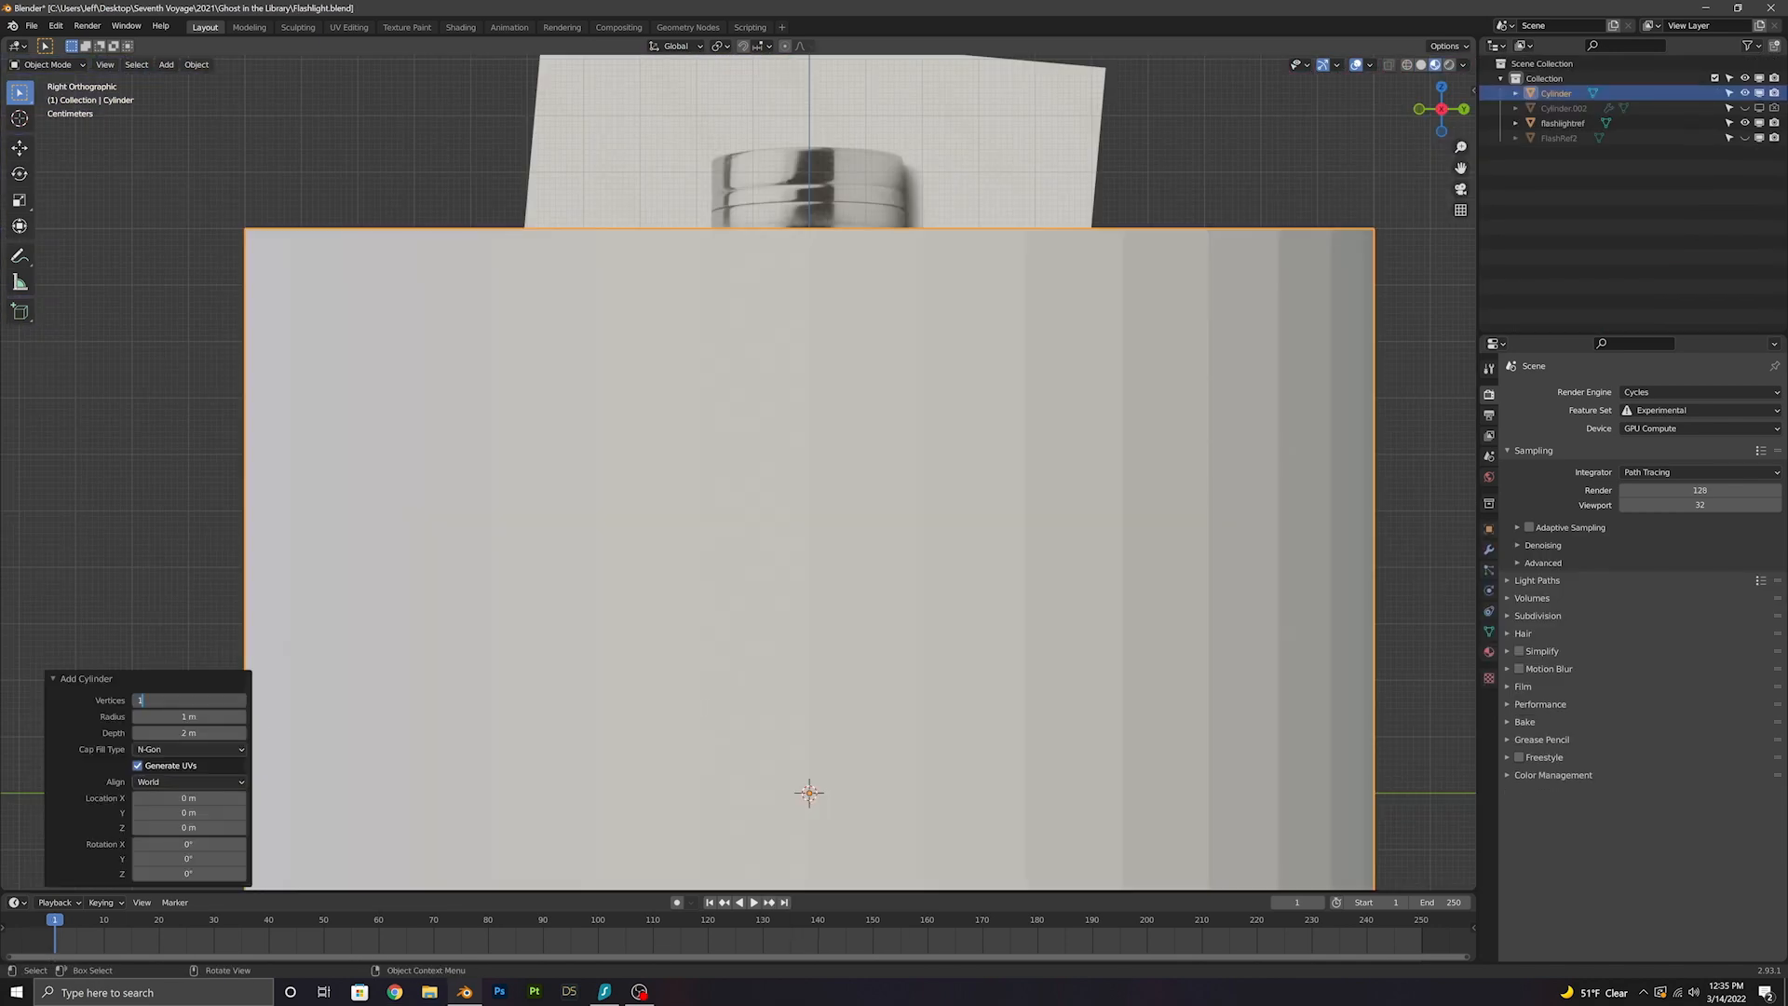
Scale the new cylinder to the flashlight's width and move it up onto the tail end of the reference image
{"action": "key", "text": "s"}
{"action": "left_click", "coordinate": [871, 755]}
{"action": "scroll", "coordinate": [922, 666], "scroll_direction": "up", "scroll_amount": 4}
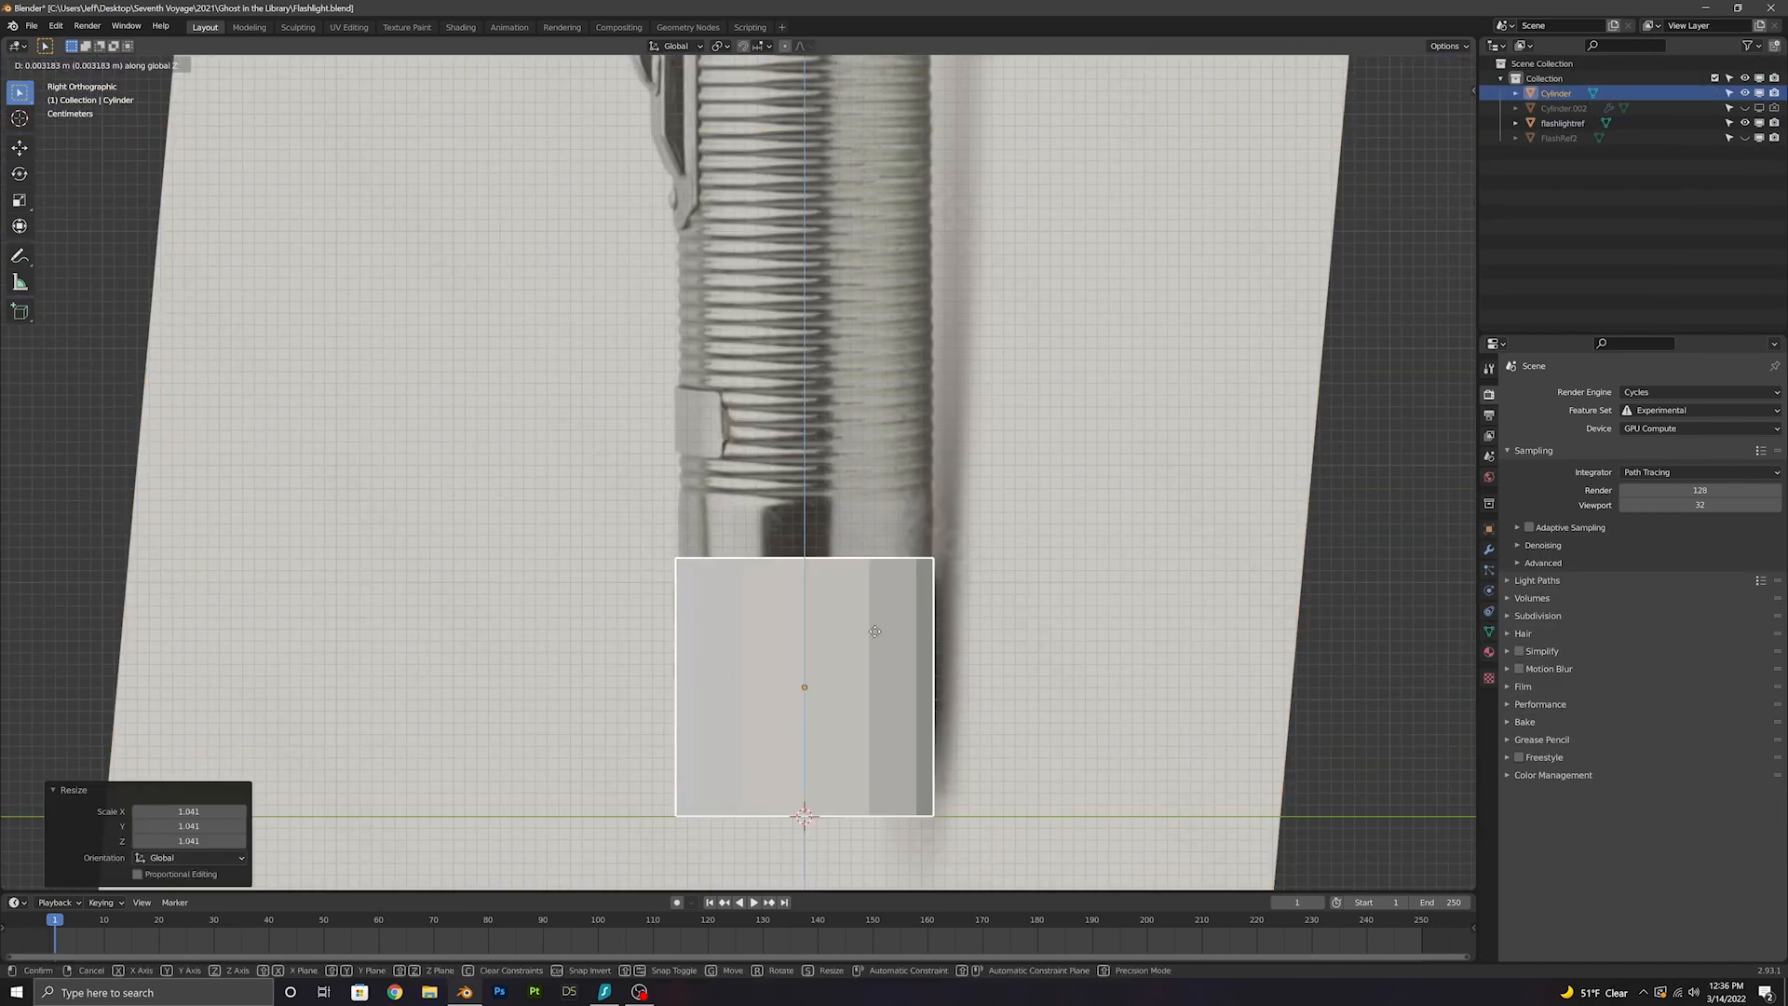
Add eight horizontal loop cuts to the cylinder and squeeze them together along Z
{"action": "key", "text": "Tab"}
{"action": "key", "text": "ctrl+r"}
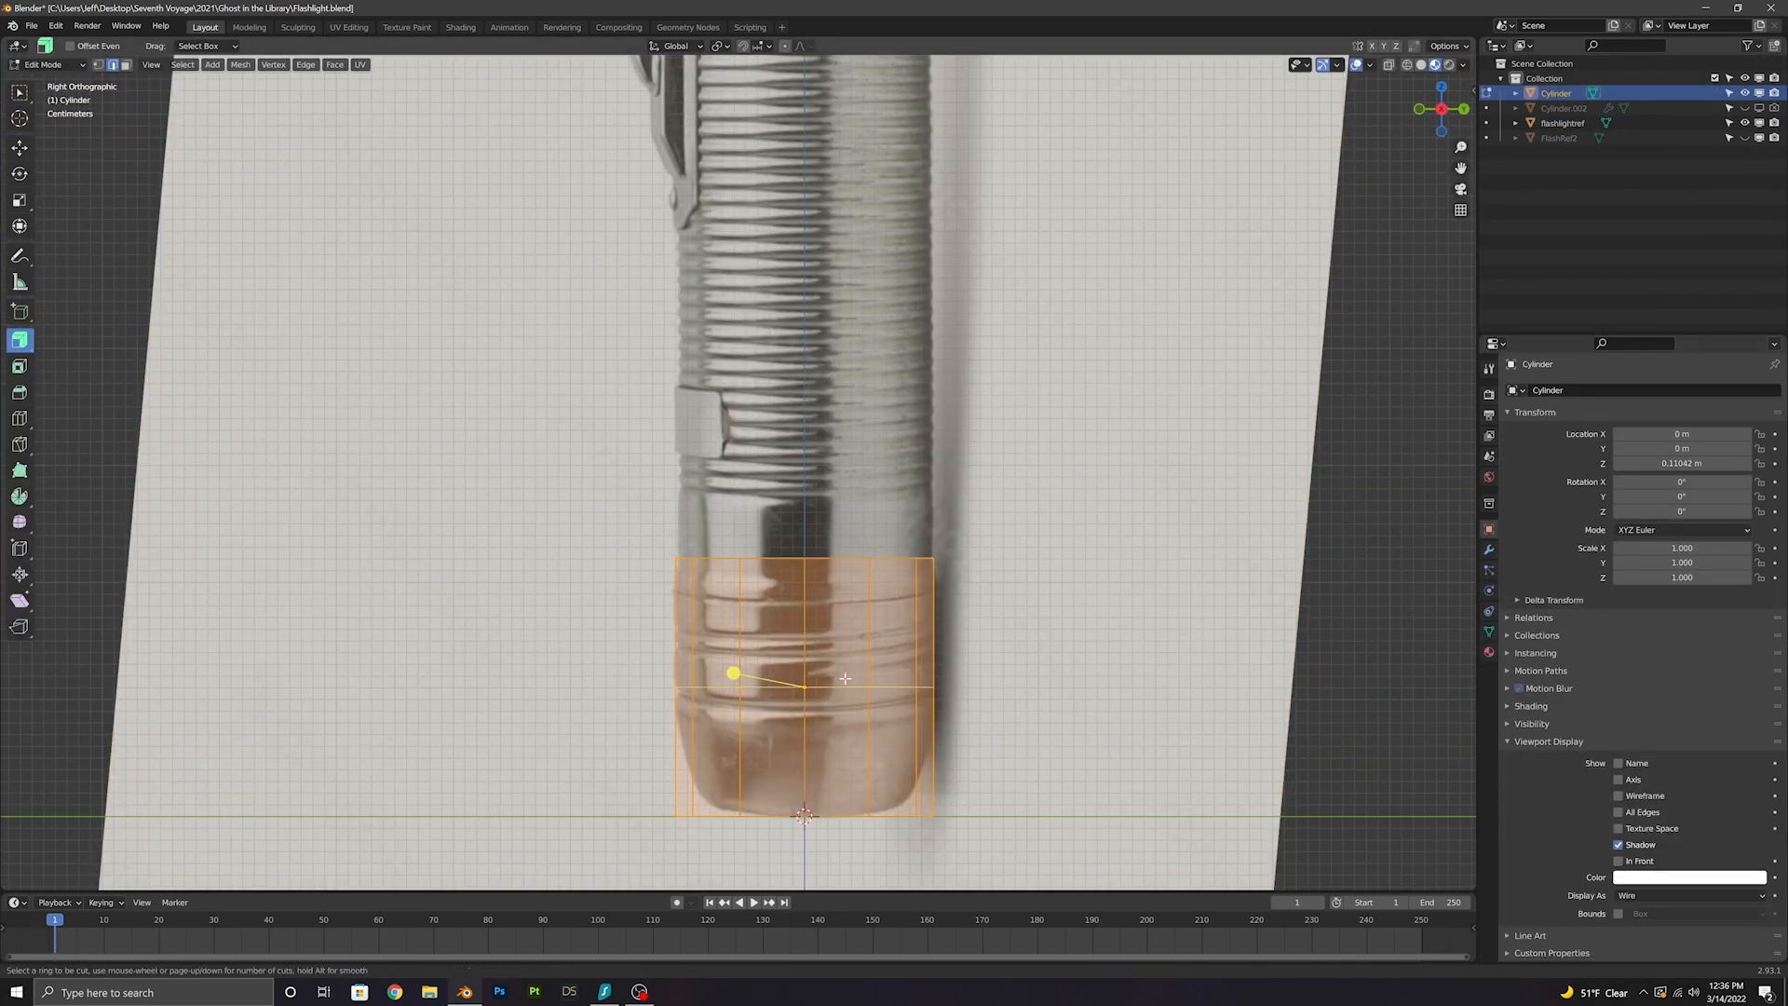
{"action": "scroll", "coordinate": [872, 618], "scroll_direction": "up", "scroll_amount": 7}
{"action": "left_click", "coordinate": [872, 619]}
{"action": "right_click", "coordinate": [873, 618]}
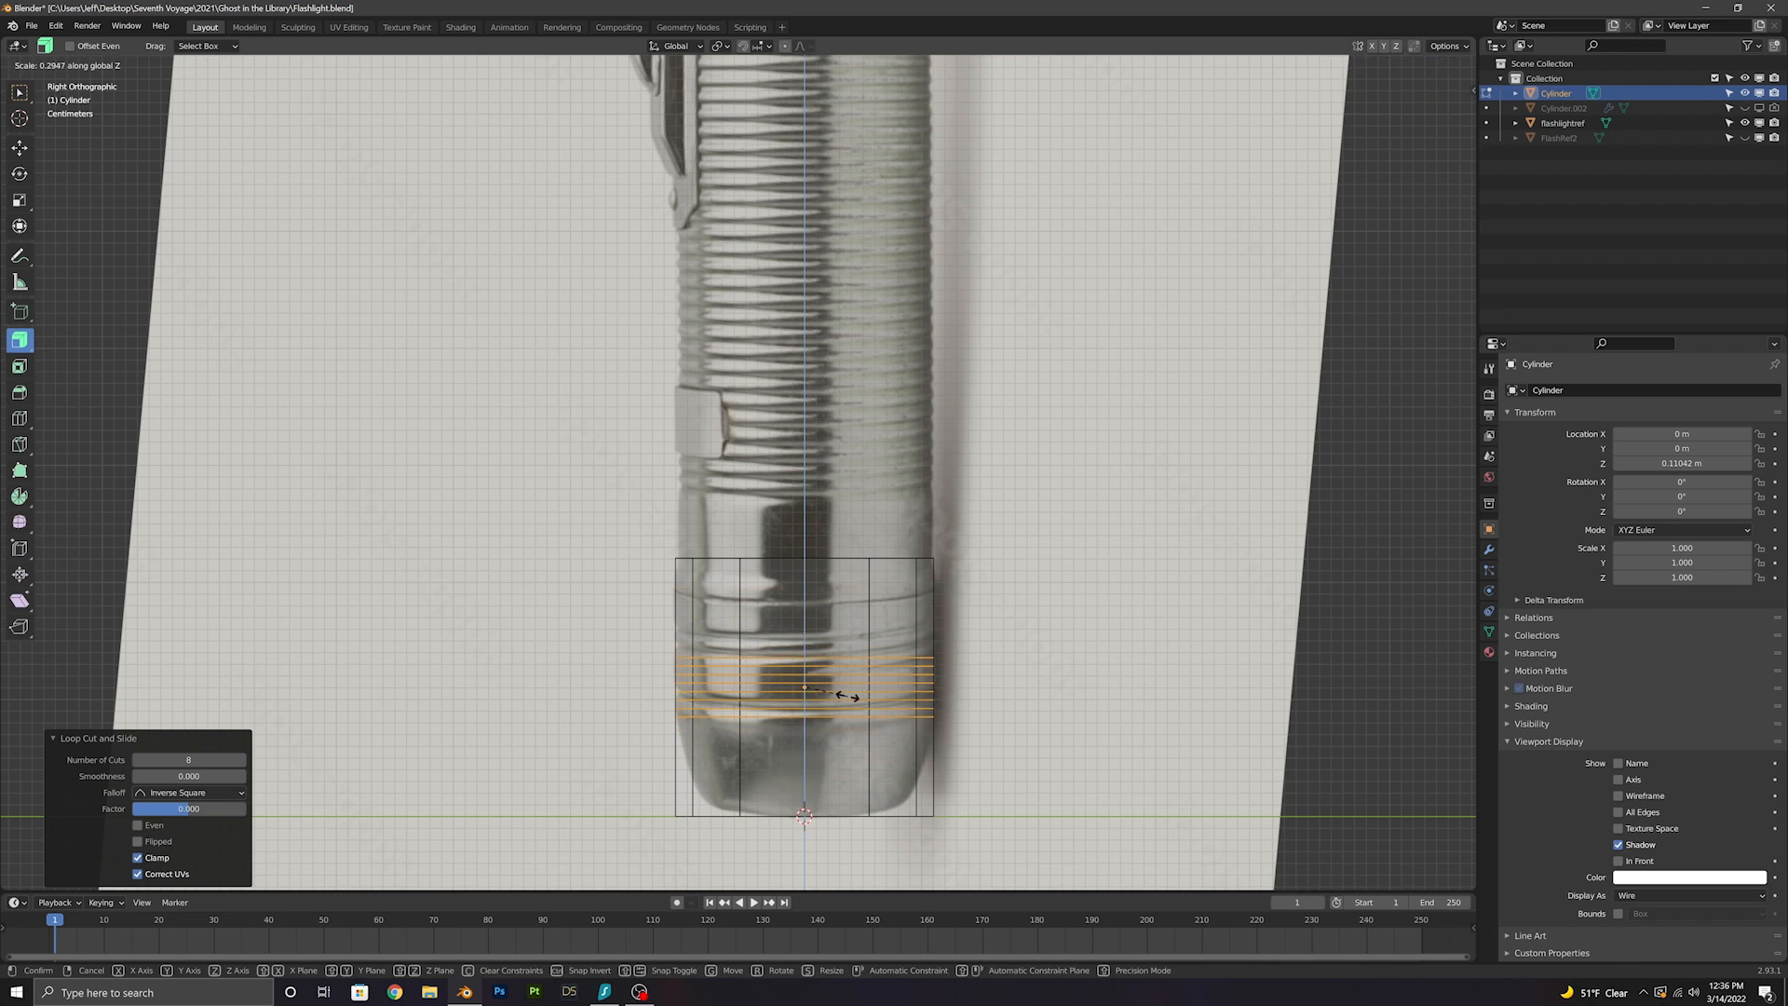
{"action": "left_click", "coordinate": [847, 694]}
Move the loop cuts along Z to line up with the ring grooves of the flashlight's tail cap
{"action": "scroll", "coordinate": [1000, 571], "scroll_direction": "up", "scroll_amount": 2}
{"action": "left_click_drag", "start_coordinate": [954, 562], "coordinate": [1001, 572]}
{"action": "key", "text": "g"}
{"action": "key", "text": "z"}
{"action": "left_click", "coordinate": [998, 484]}
{"action": "left_click_drag", "start_coordinate": [579, 570], "coordinate": [978, 583]}
{"action": "key", "text": "g"}
{"action": "key", "text": "z"}
{"action": "left_click", "coordinate": [931, 682]}
Add loop cuts below the tail cap's rings and scale the lower loops inward to follow the rounded end
{"action": "key", "text": "ctrl+r"}
{"action": "scroll", "coordinate": [894, 698], "scroll_direction": "up", "scroll_amount": 2}
{"action": "left_click", "coordinate": [894, 698]}
{"action": "key", "text": "s"}
{"action": "key", "text": "s"}
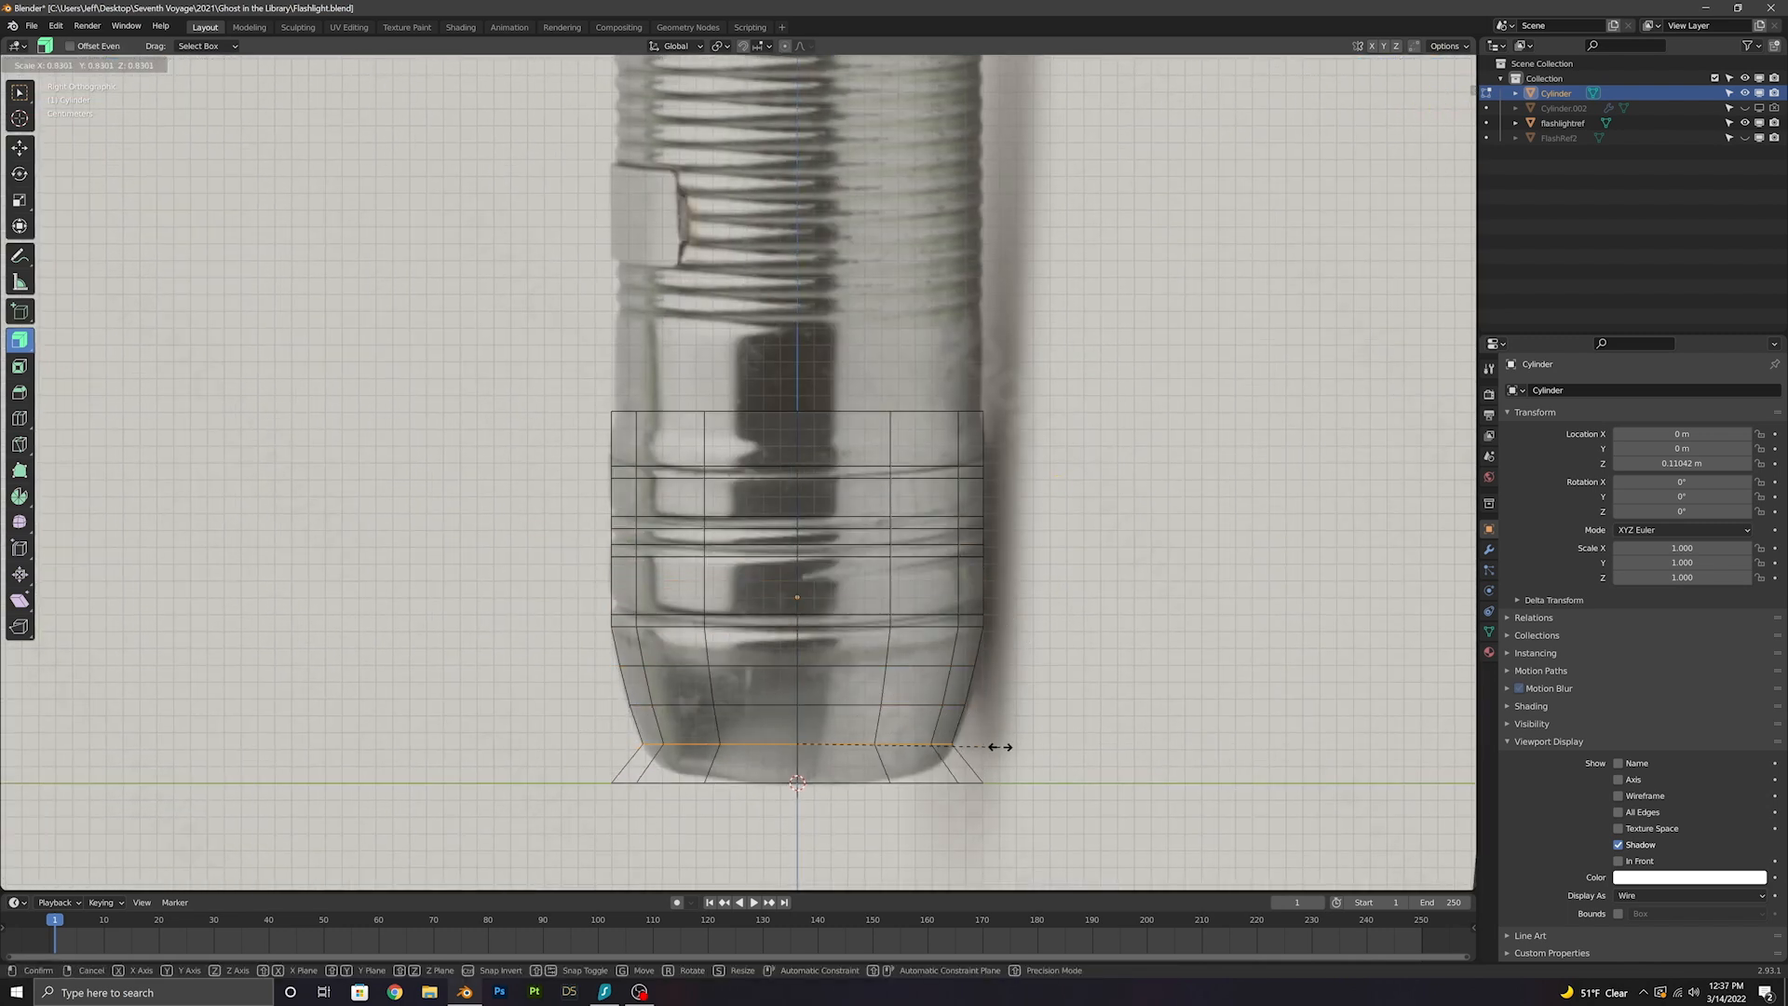
{"action": "left_click", "coordinate": [997, 746]}
{"action": "key", "text": "s"}
{"action": "left_click", "coordinate": [970, 762]}
Raise the cylinder's upper edge loop along Z to just below the flashlight head
{"action": "middle_click_drag", "start_coordinate": [968, 428], "coordinate": [965, 694], "text": "shift"}
{"action": "left_click_drag", "start_coordinate": [577, 698], "coordinate": [1029, 657]}
{"action": "scroll", "coordinate": [1029, 658], "scroll_direction": "down", "scroll_amount": 3}
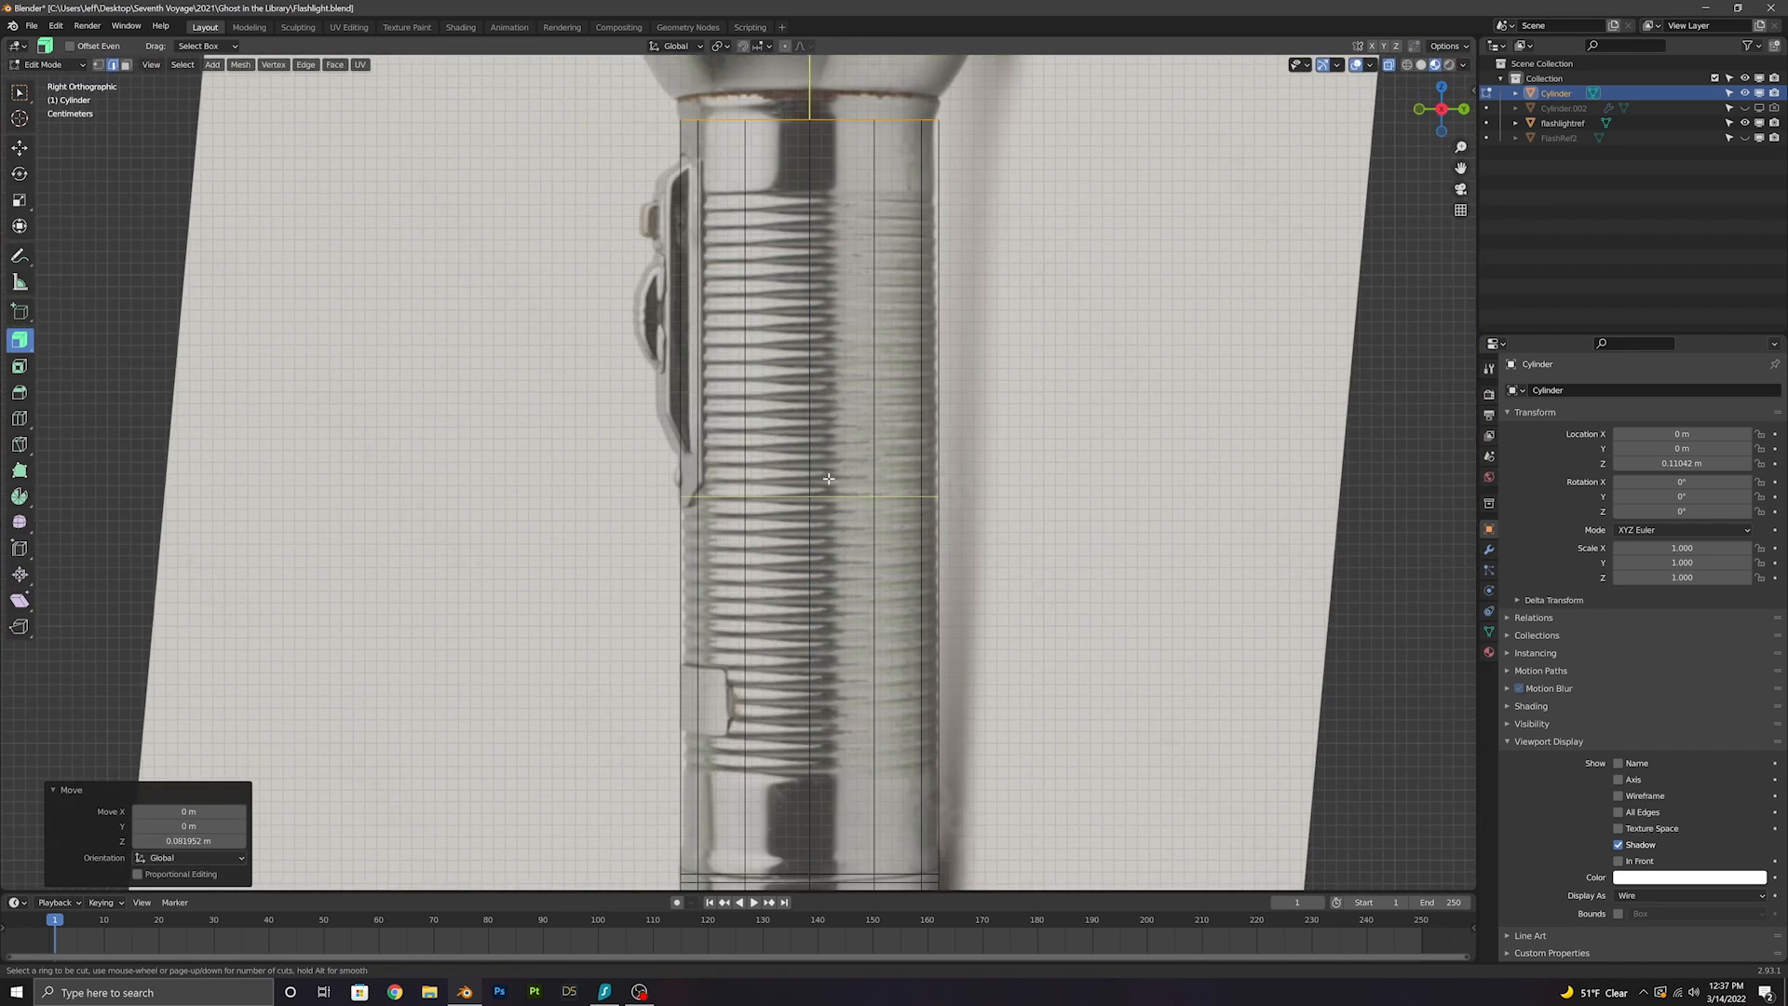
{"action": "key", "text": "g"}
{"action": "key", "text": "z"}
{"action": "left_click", "coordinate": [955, 772]}
Add a dense set of evenly spaced loop cuts along the flashlight's ribbed handle
{"action": "key", "text": "ctrl+r"}
{"action": "type", "text": "3240"}
{"action": "left_click", "coordinate": [820, 470]}
Select every other face ring along the handle and extrude the rings along their normals to form the grip's ribs
{"action": "key", "text": "3"}
{"action": "left_click_drag", "start_coordinate": [669, 193], "coordinate": [959, 202]}
{"action": "scroll", "coordinate": [940, 205], "scroll_direction": "up", "scroll_amount": 1}
{"action": "middle_click_drag", "start_coordinate": [931, 204], "coordinate": [951, 281], "text": "shift"}
{"action": "left_click_drag", "start_coordinate": [638, 301], "coordinate": [976, 309]}
{"action": "left_click_drag", "start_coordinate": [643, 266], "coordinate": [974, 274], "text": "shift"}
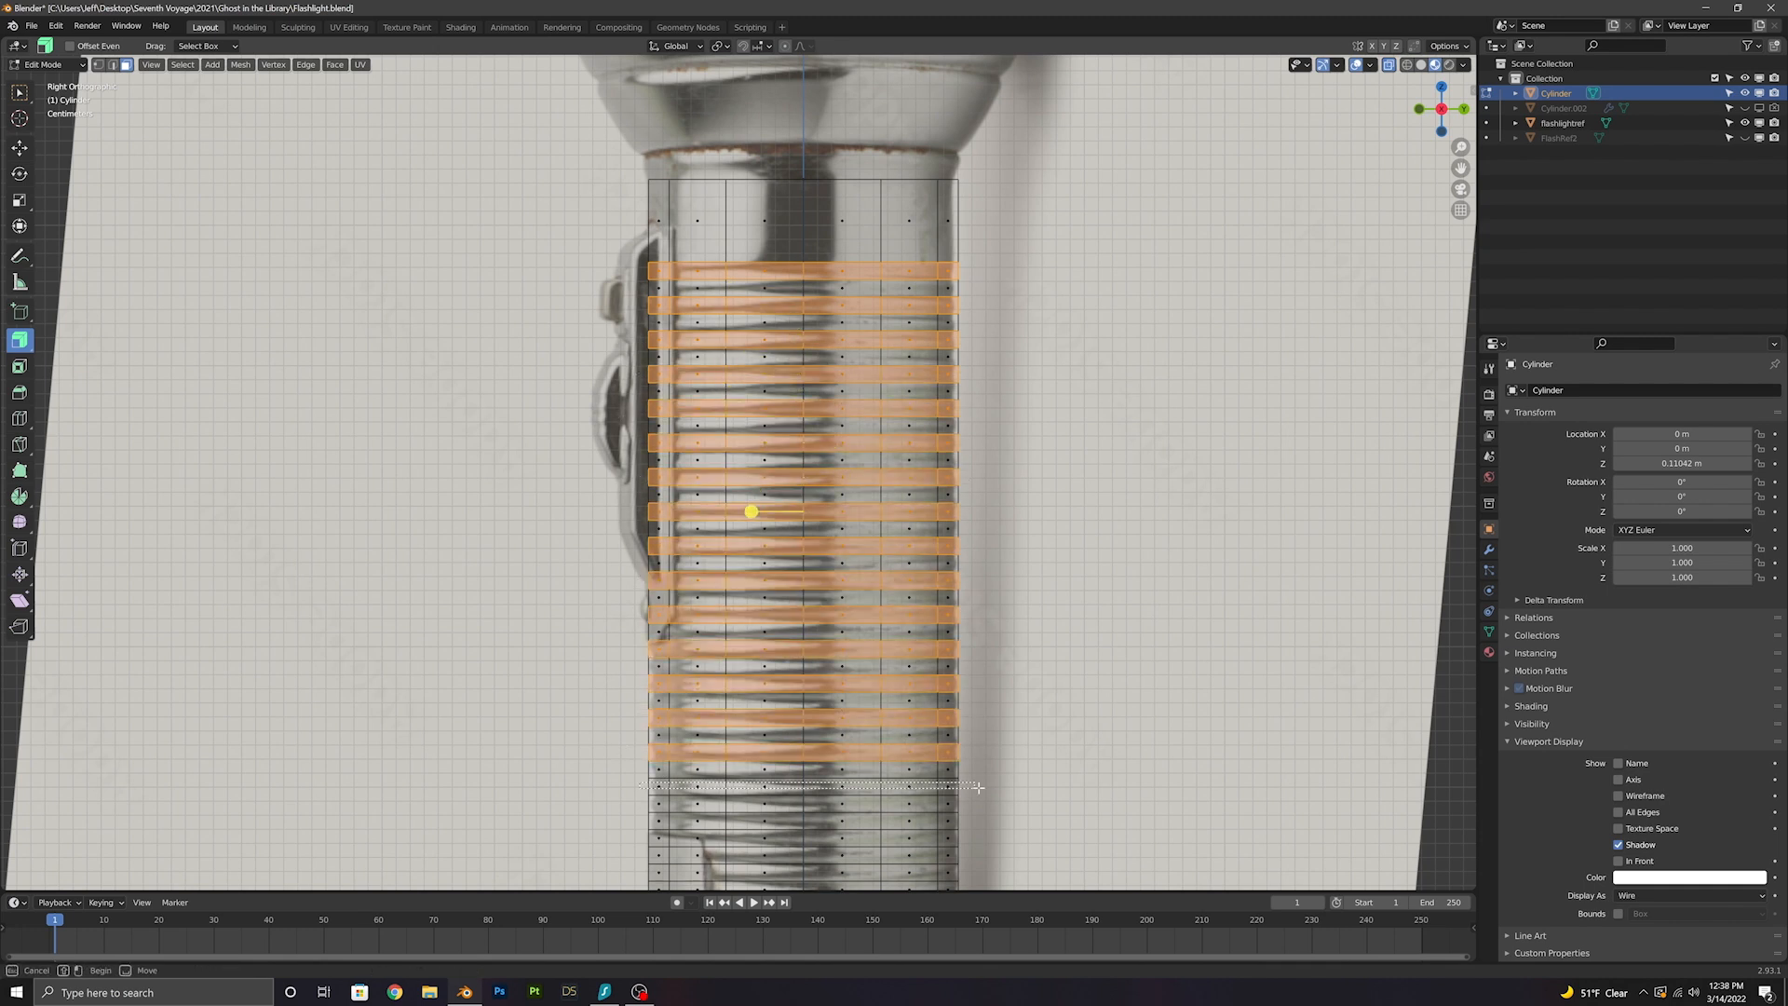
{"action": "middle_click_drag", "start_coordinate": [726, 789], "coordinate": [699, 547], "text": "shift"}
{"action": "middle_click_drag", "start_coordinate": [845, 269], "coordinate": [825, 515], "text": "shift"}
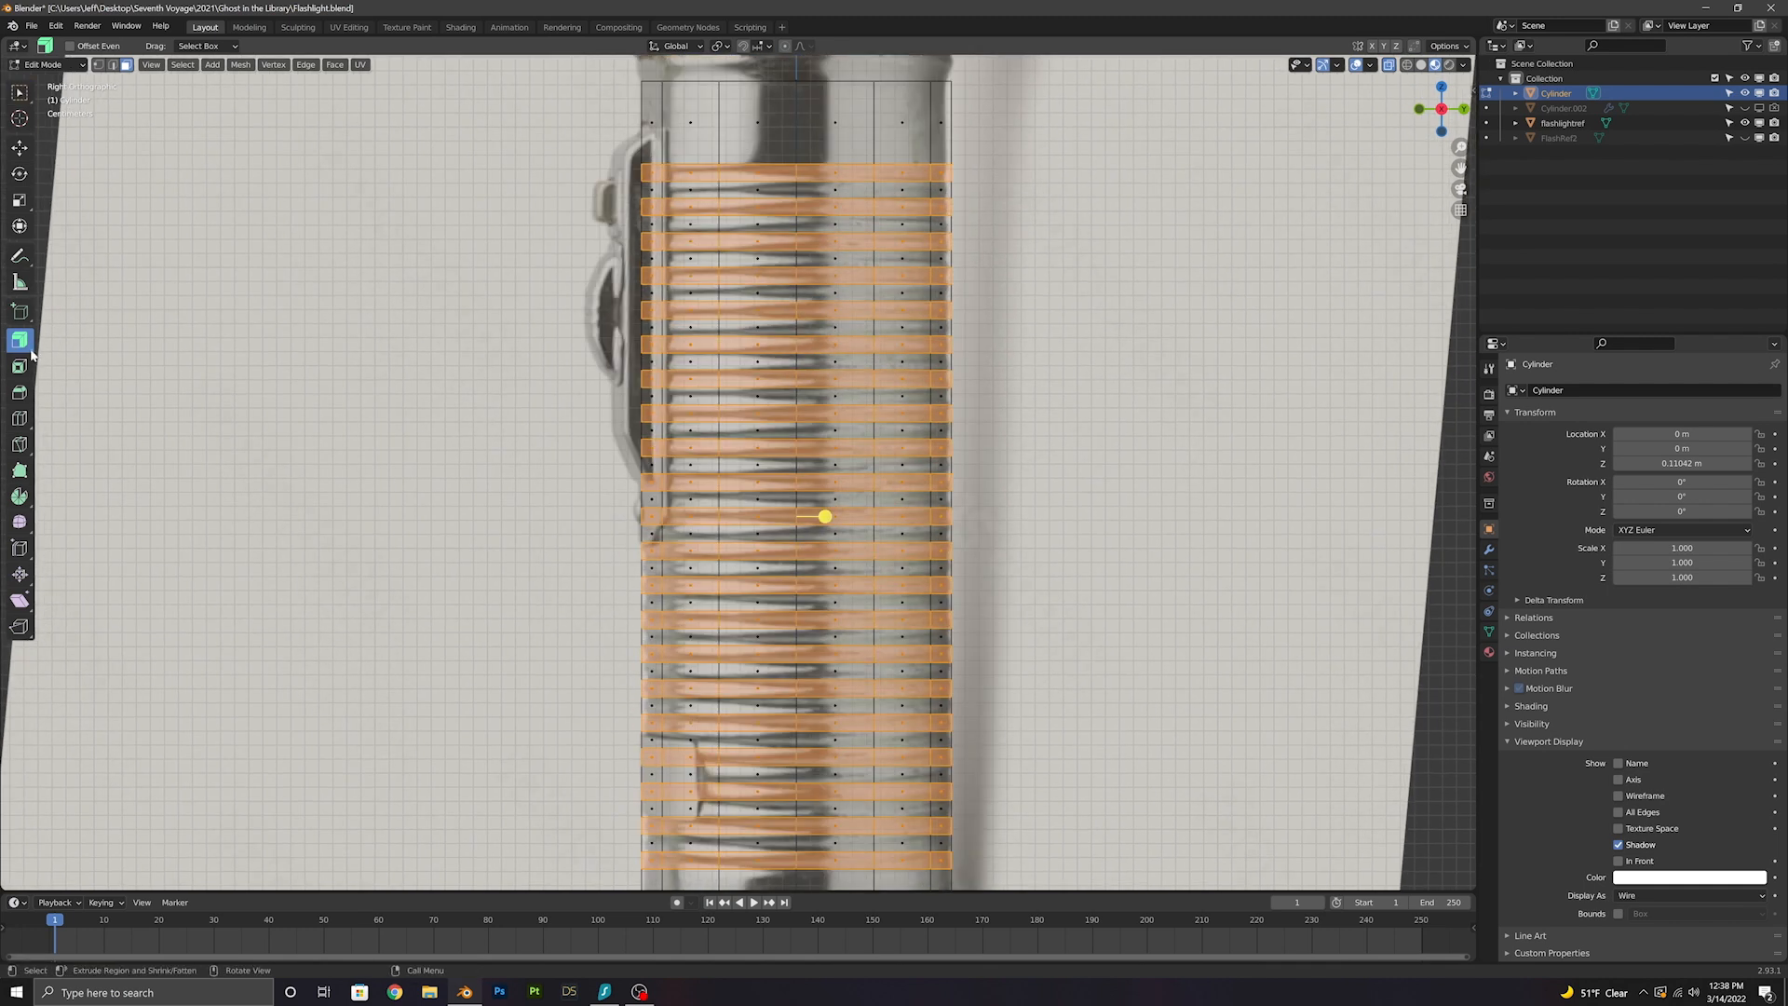
{"action": "left_click_drag", "start_coordinate": [823, 518], "coordinate": [834, 510]}
{"action": "middle_click_drag", "start_coordinate": [834, 510], "coordinate": [931, 466]}
Select the four narrow face rings on the tail cap and extrude them inward as grooves
{"action": "key", "text": "KP_3"}
{"action": "middle_click_drag", "start_coordinate": [820, 791], "coordinate": [829, 279], "text": "shift"}
{"action": "scroll", "coordinate": [829, 466], "scroll_direction": "up", "scroll_amount": 1}
{"action": "key", "text": "b"}
{"action": "left_click_drag", "start_coordinate": [624, 504], "coordinate": [928, 510]}
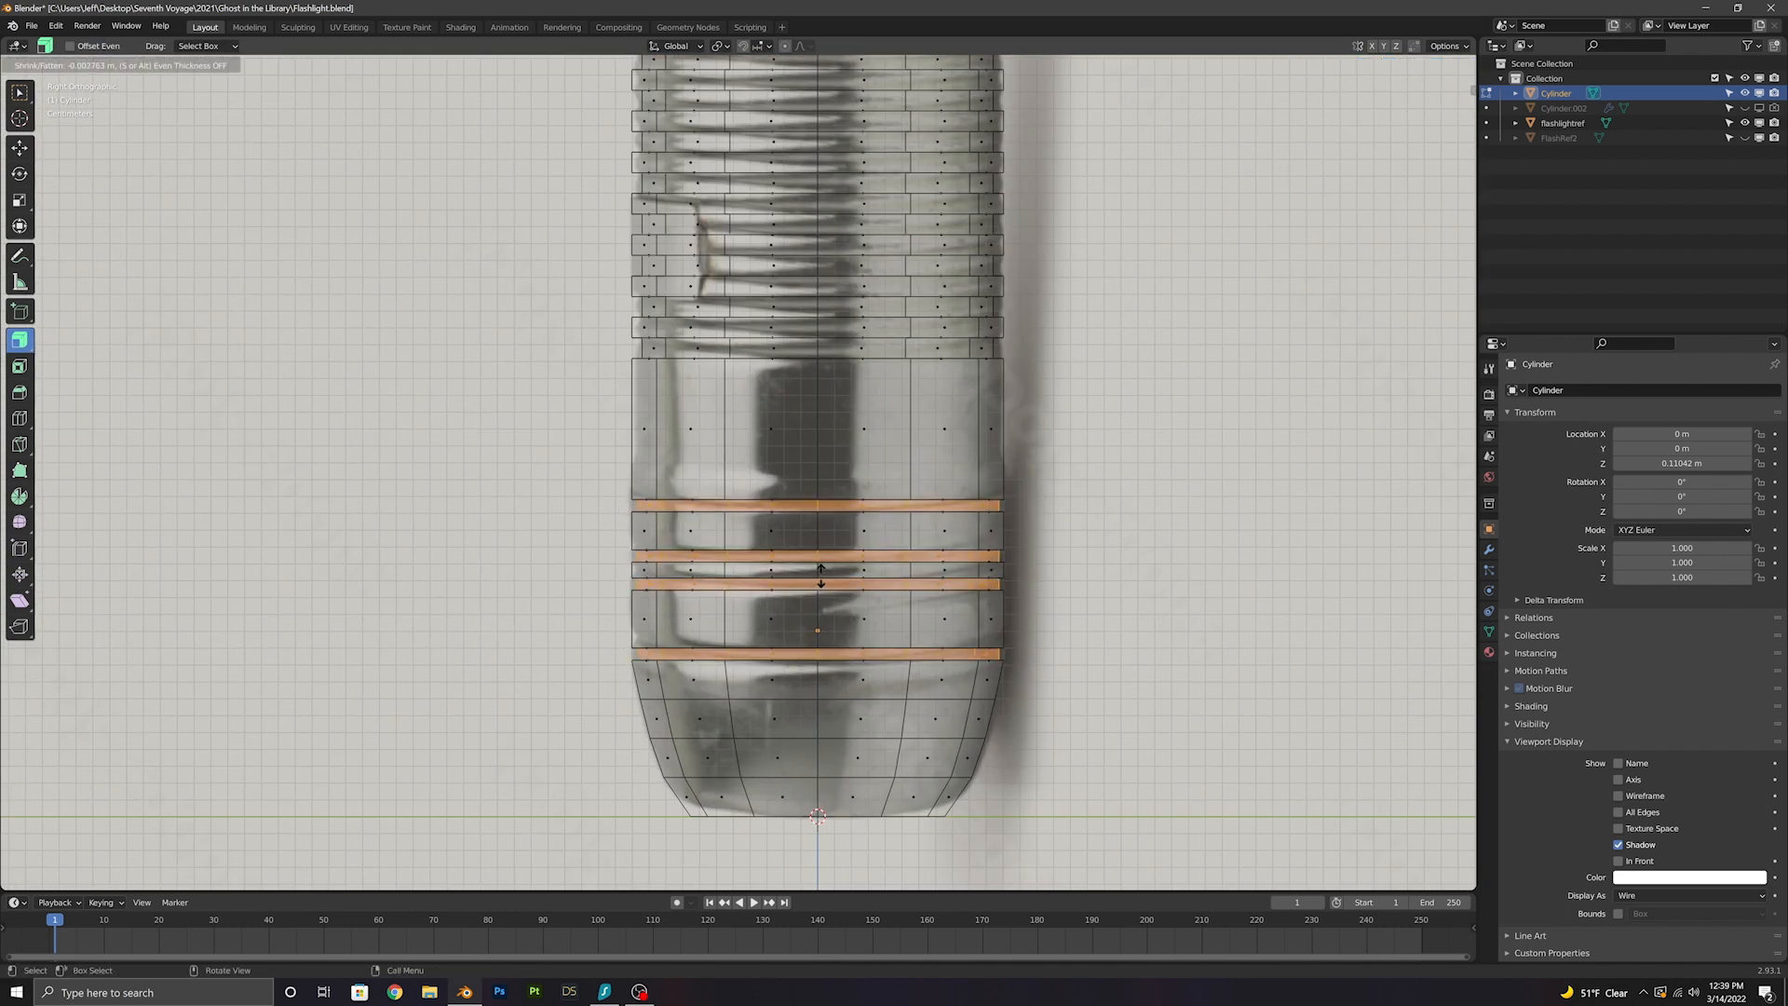
{"action": "left_click_drag", "start_coordinate": [818, 578], "coordinate": [819, 576]}
Extrude the handle's upper end at the neck, and add a loop cut there and scale it to shape the collar
{"action": "middle_click_drag", "start_coordinate": [819, 447], "coordinate": [823, 651], "text": "shift"}
{"action": "middle_click_drag", "start_coordinate": [824, 232], "coordinate": [830, 745], "text": "shift"}
{"action": "left_click", "coordinate": [831, 478], "text": "alt"}
{"action": "left_click_drag", "start_coordinate": [834, 402], "coordinate": [833, 376]}
{"action": "key", "text": "ctrl+r"}
{"action": "left_click", "coordinate": [977, 465]}
{"action": "key", "text": "s"}
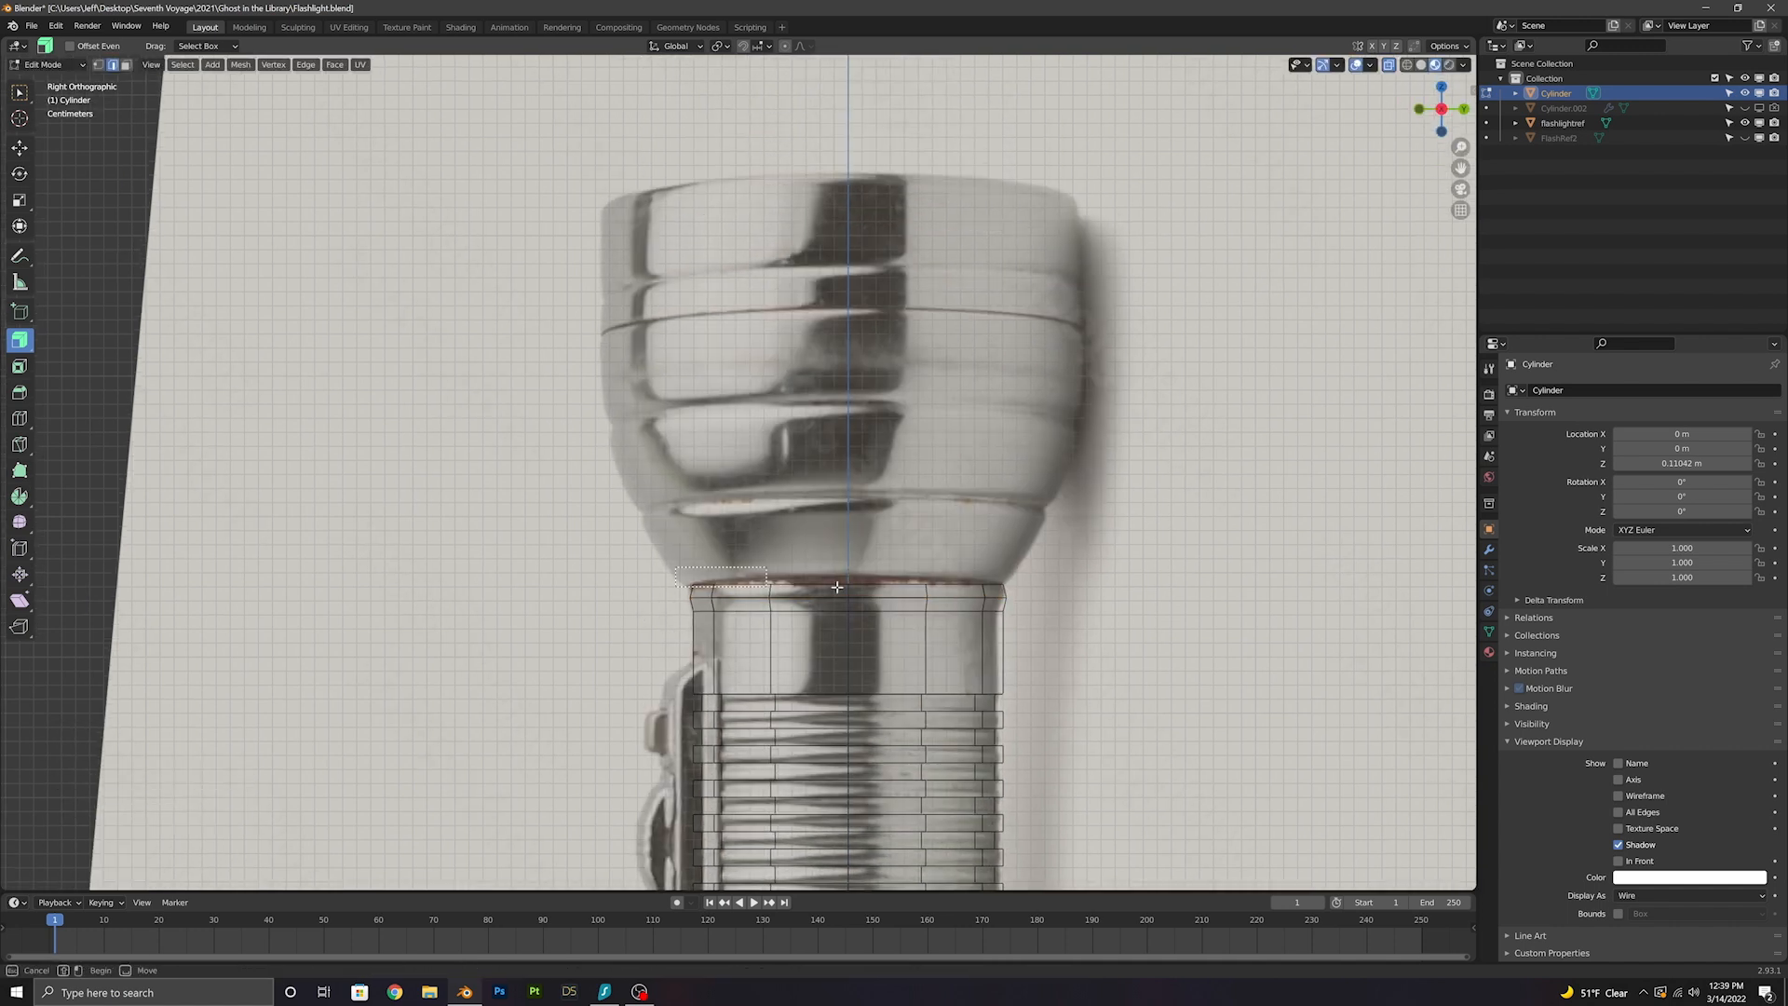
{"action": "middle_click_drag", "start_coordinate": [1010, 480], "coordinate": [950, 496], "text": "shift"}
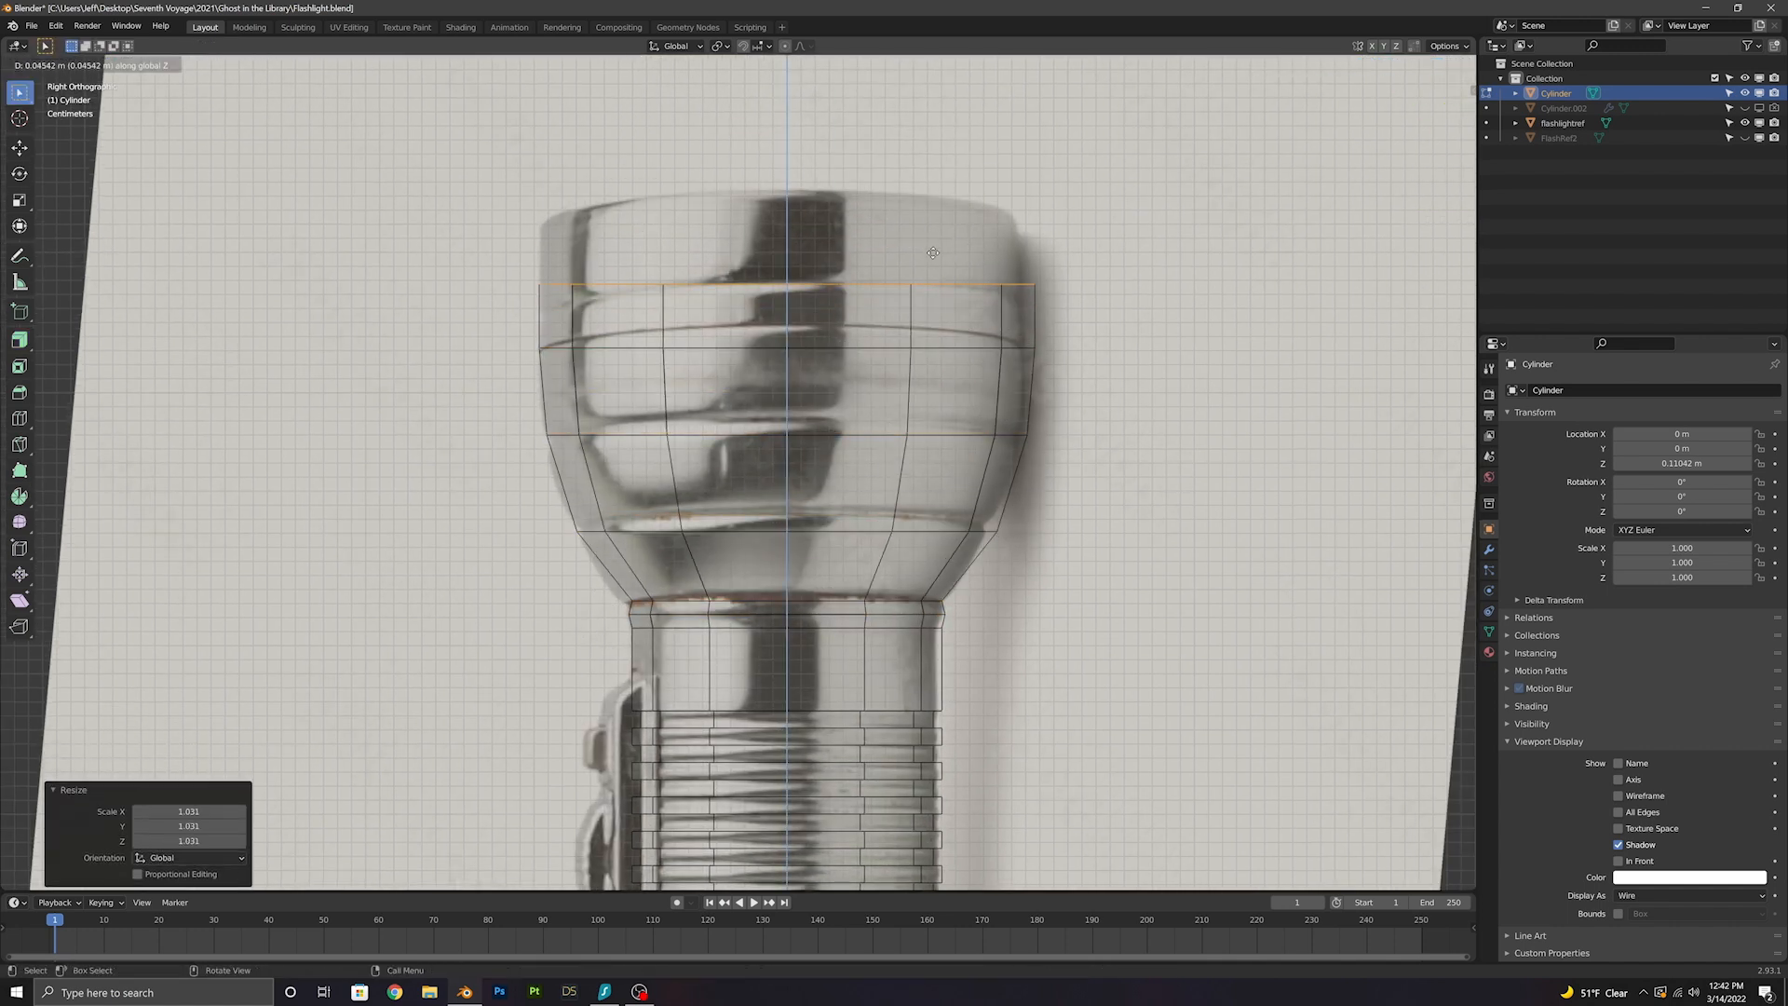
Add loop cuts around the upper part of the flashlight head and form grooves from the narrow face bands
{"action": "key", "text": "ctrl+r"}
{"action": "left_click", "coordinate": [862, 303]}
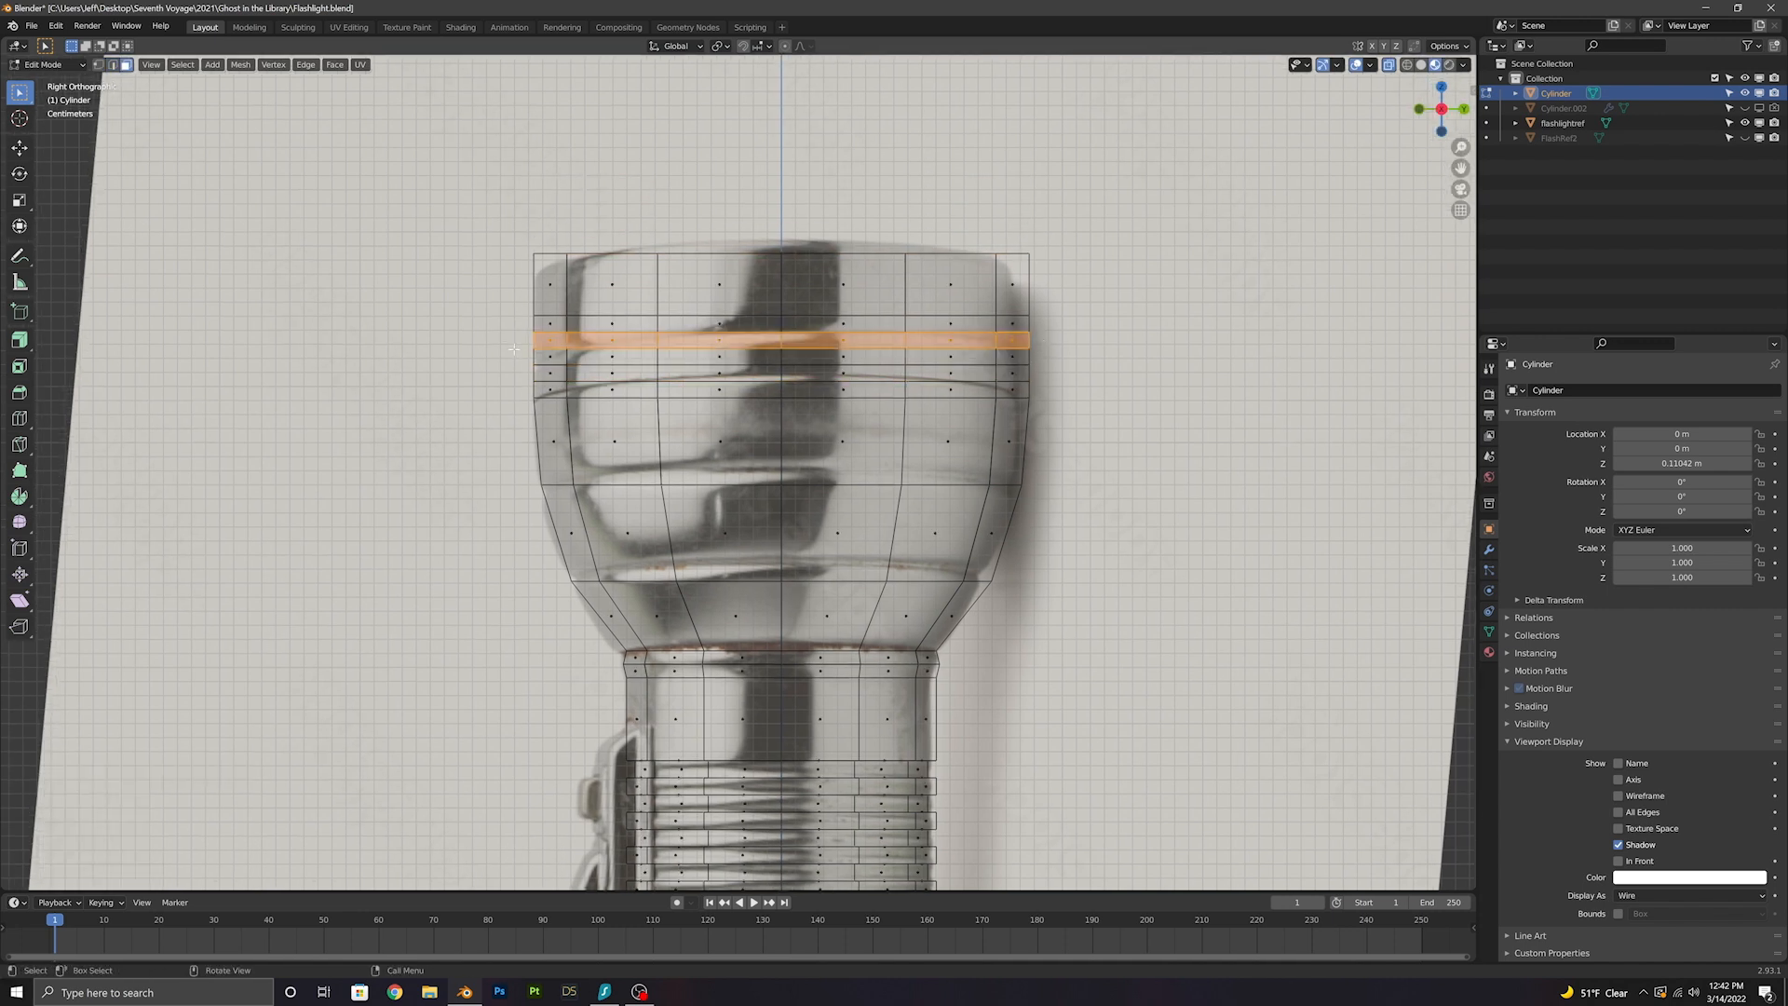
{"action": "left_click", "coordinate": [754, 361]}
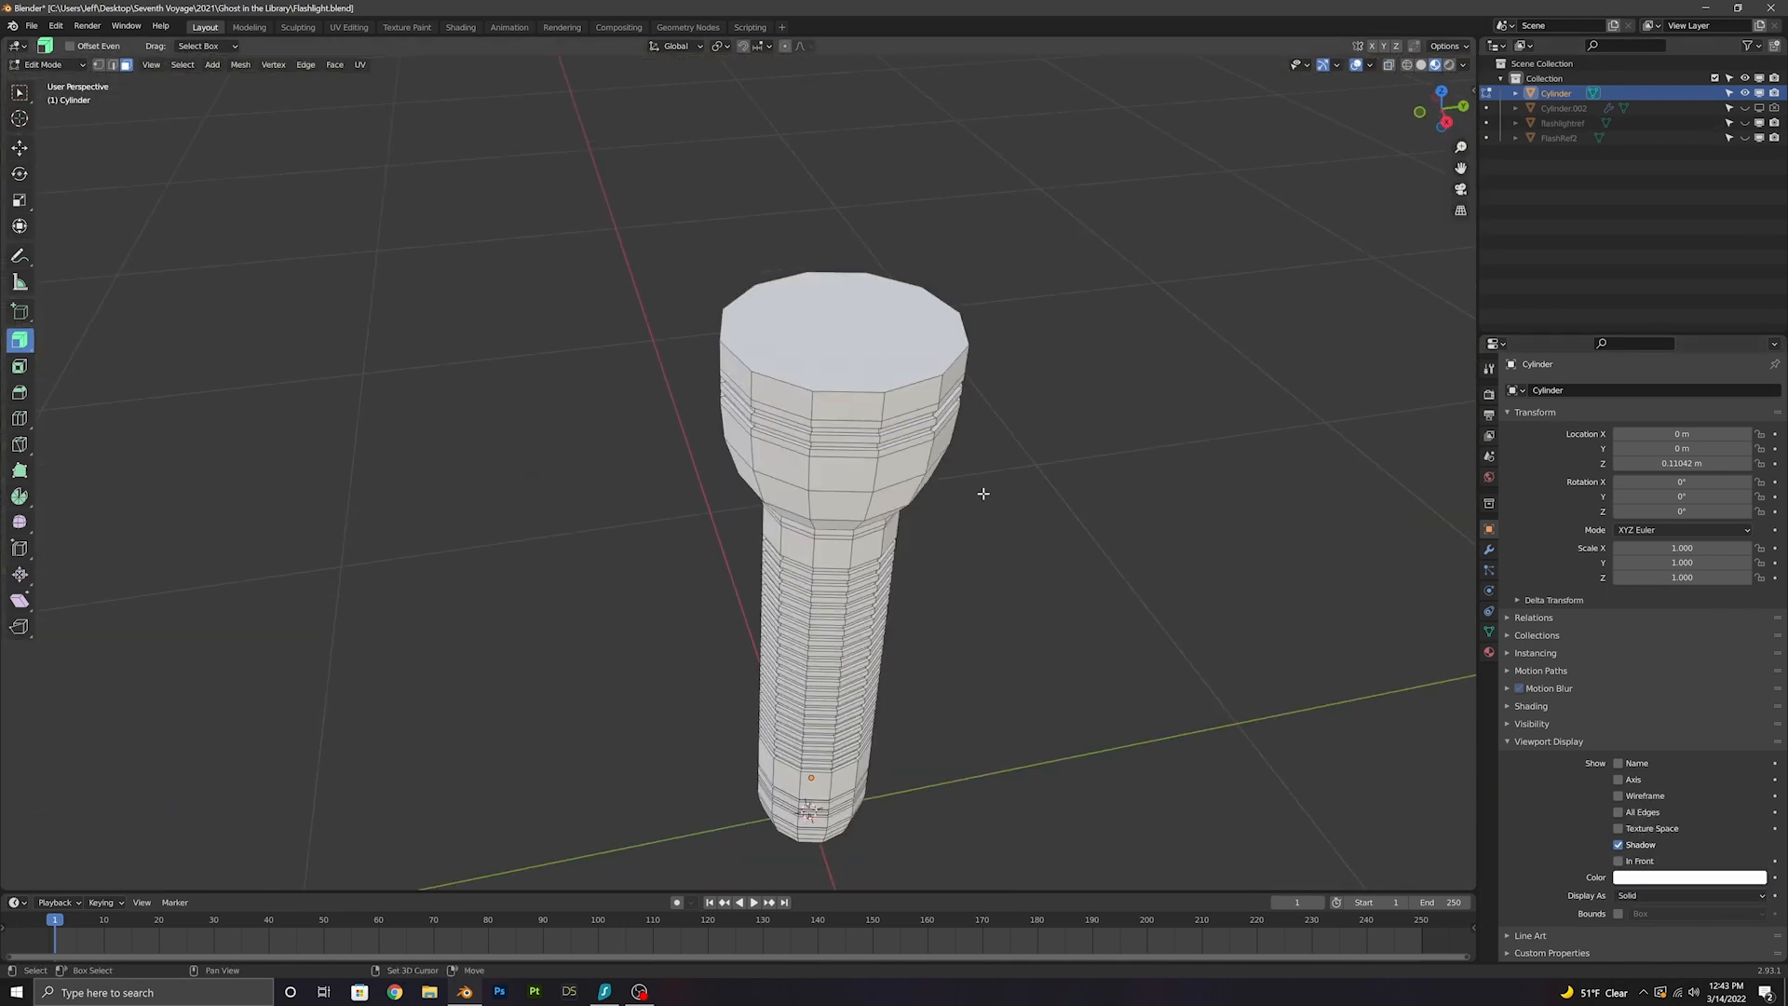
Inset the top face of the flashlight head twice to form the rim, the first time by about 0.013 m
{"action": "left_click", "coordinate": [917, 350]}
{"action": "key", "text": "i"}
{"action": "left_click", "coordinate": [978, 365]}
{"action": "key", "text": "i"}
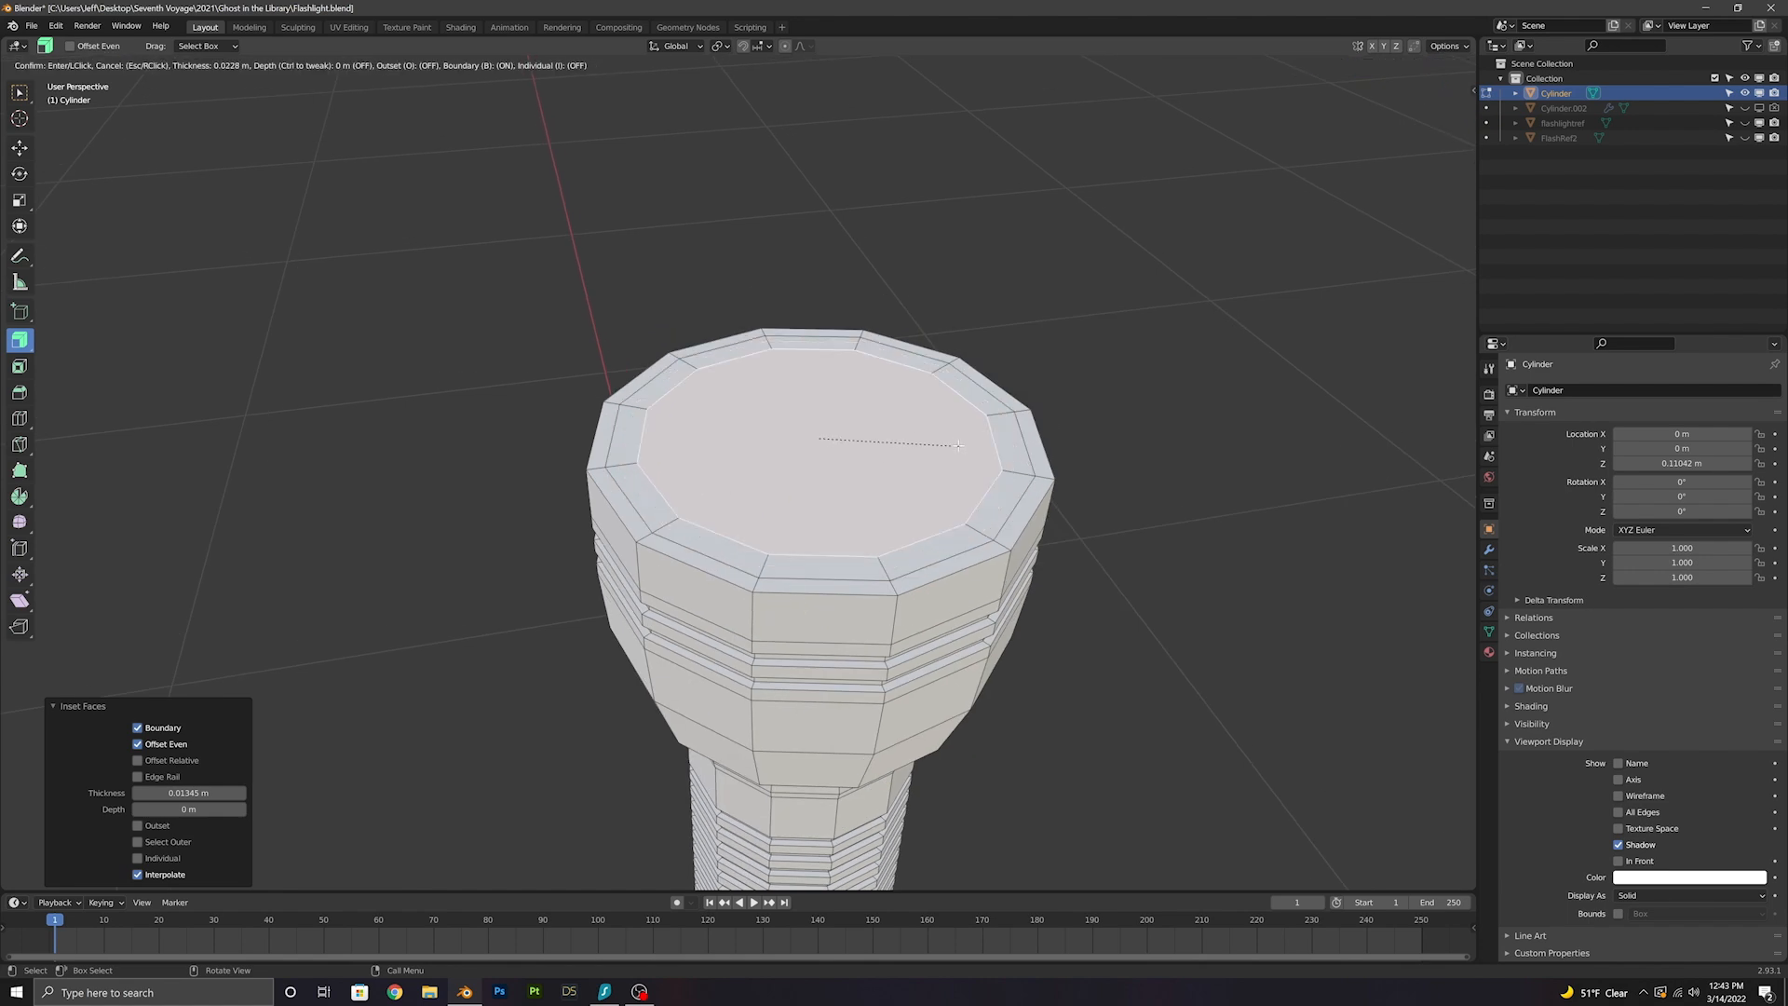
{"action": "left_click", "coordinate": [939, 442]}
Lower the inner top face along Z to hollow out the reflector bowl, and add a loop cut around the rim
{"action": "key", "text": "g"}
{"action": "key", "text": "z"}
{"action": "left_click", "coordinate": [940, 522]}
{"action": "key", "text": "g"}
{"action": "key", "text": "z"}
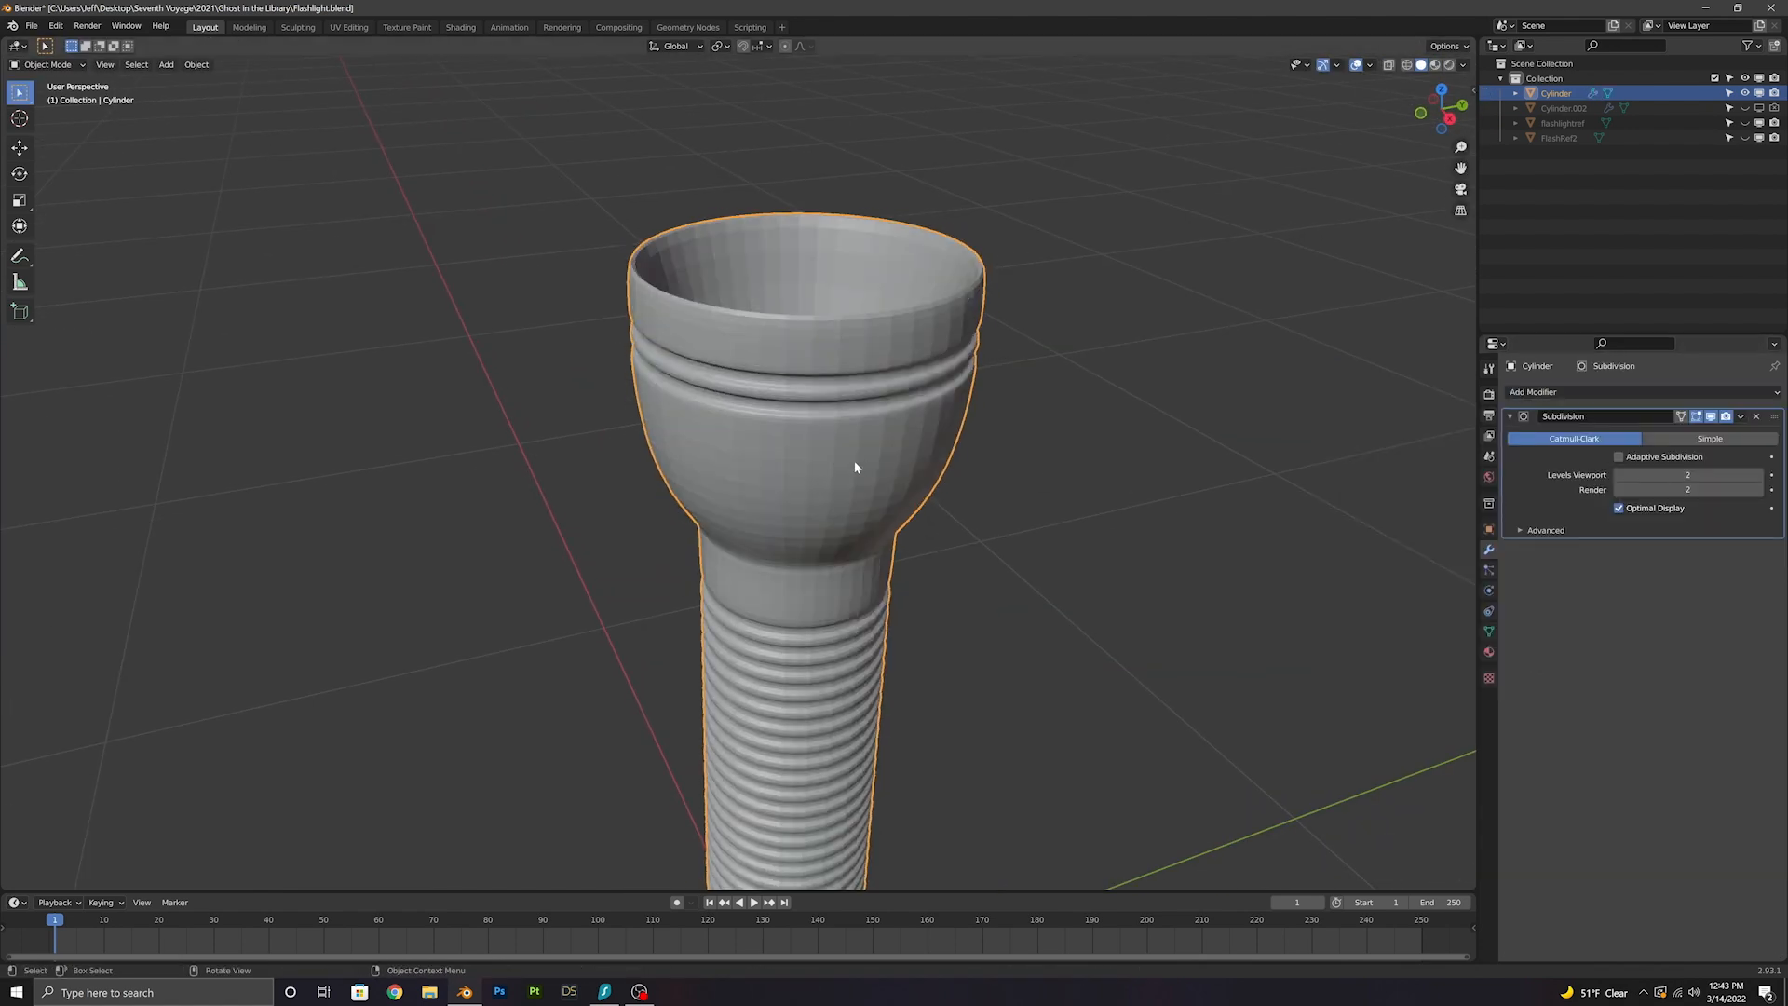
{"action": "scroll", "coordinate": [855, 465], "scroll_direction": "down", "scroll_amount": 3}
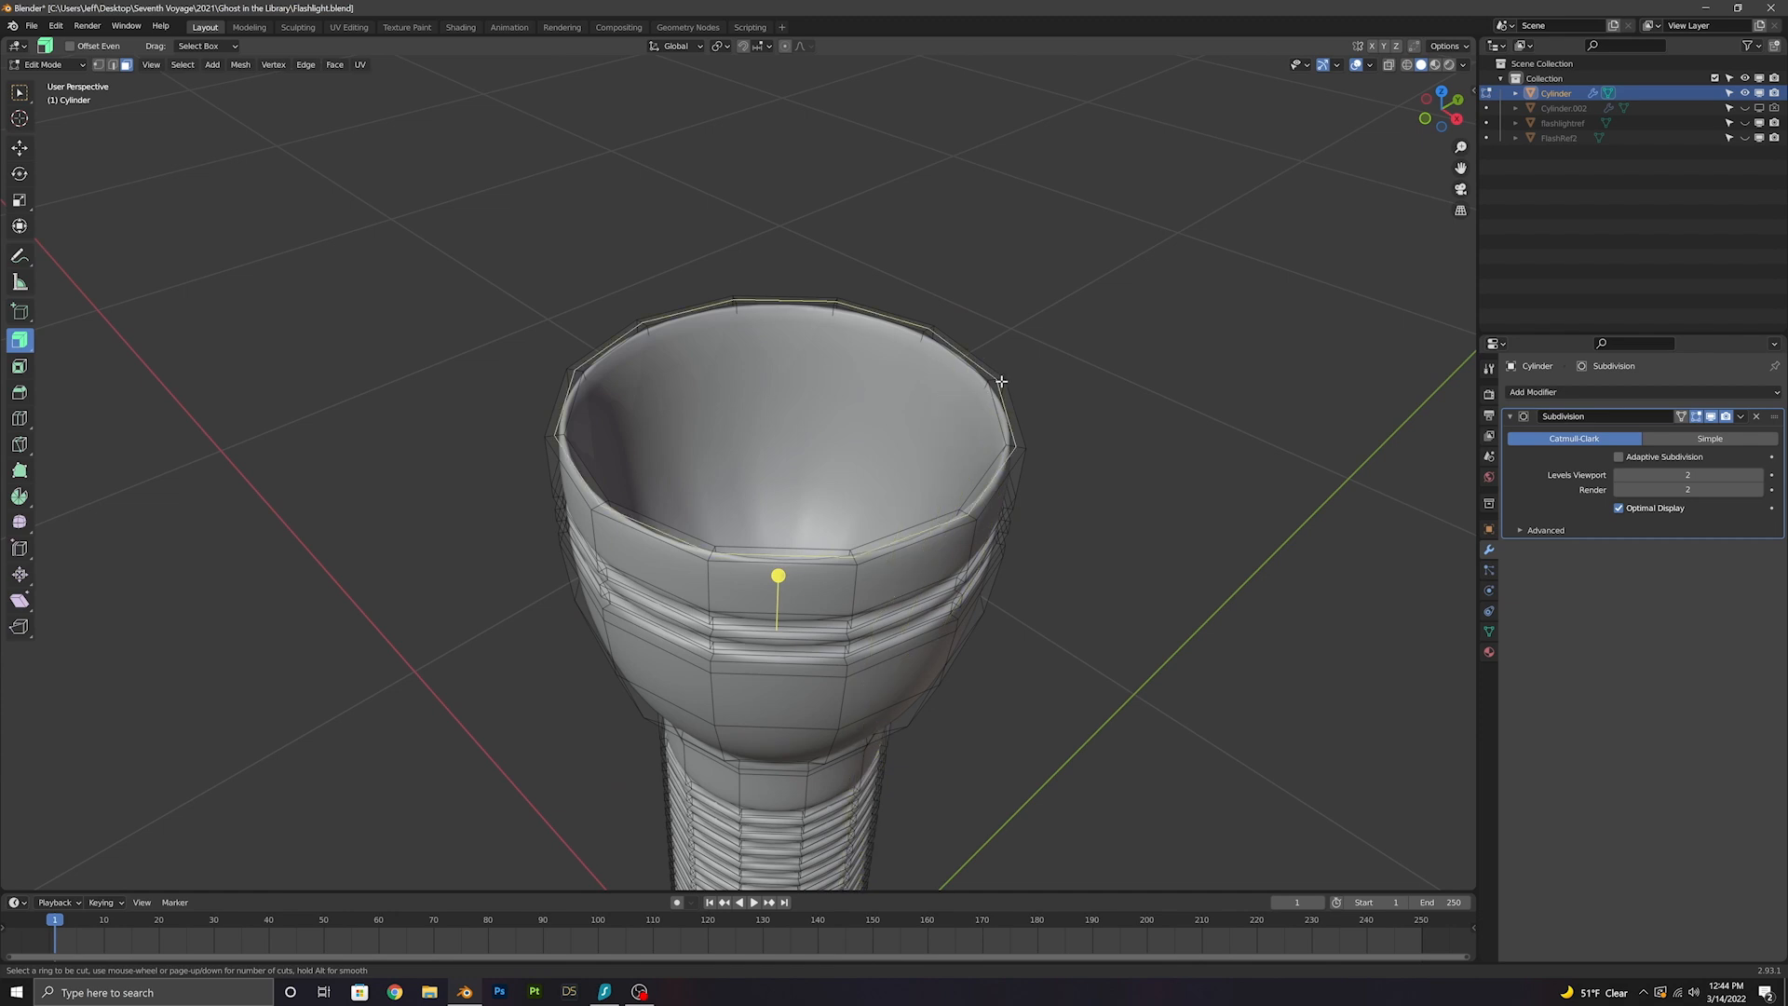
{"action": "left_click", "coordinate": [1000, 381]}
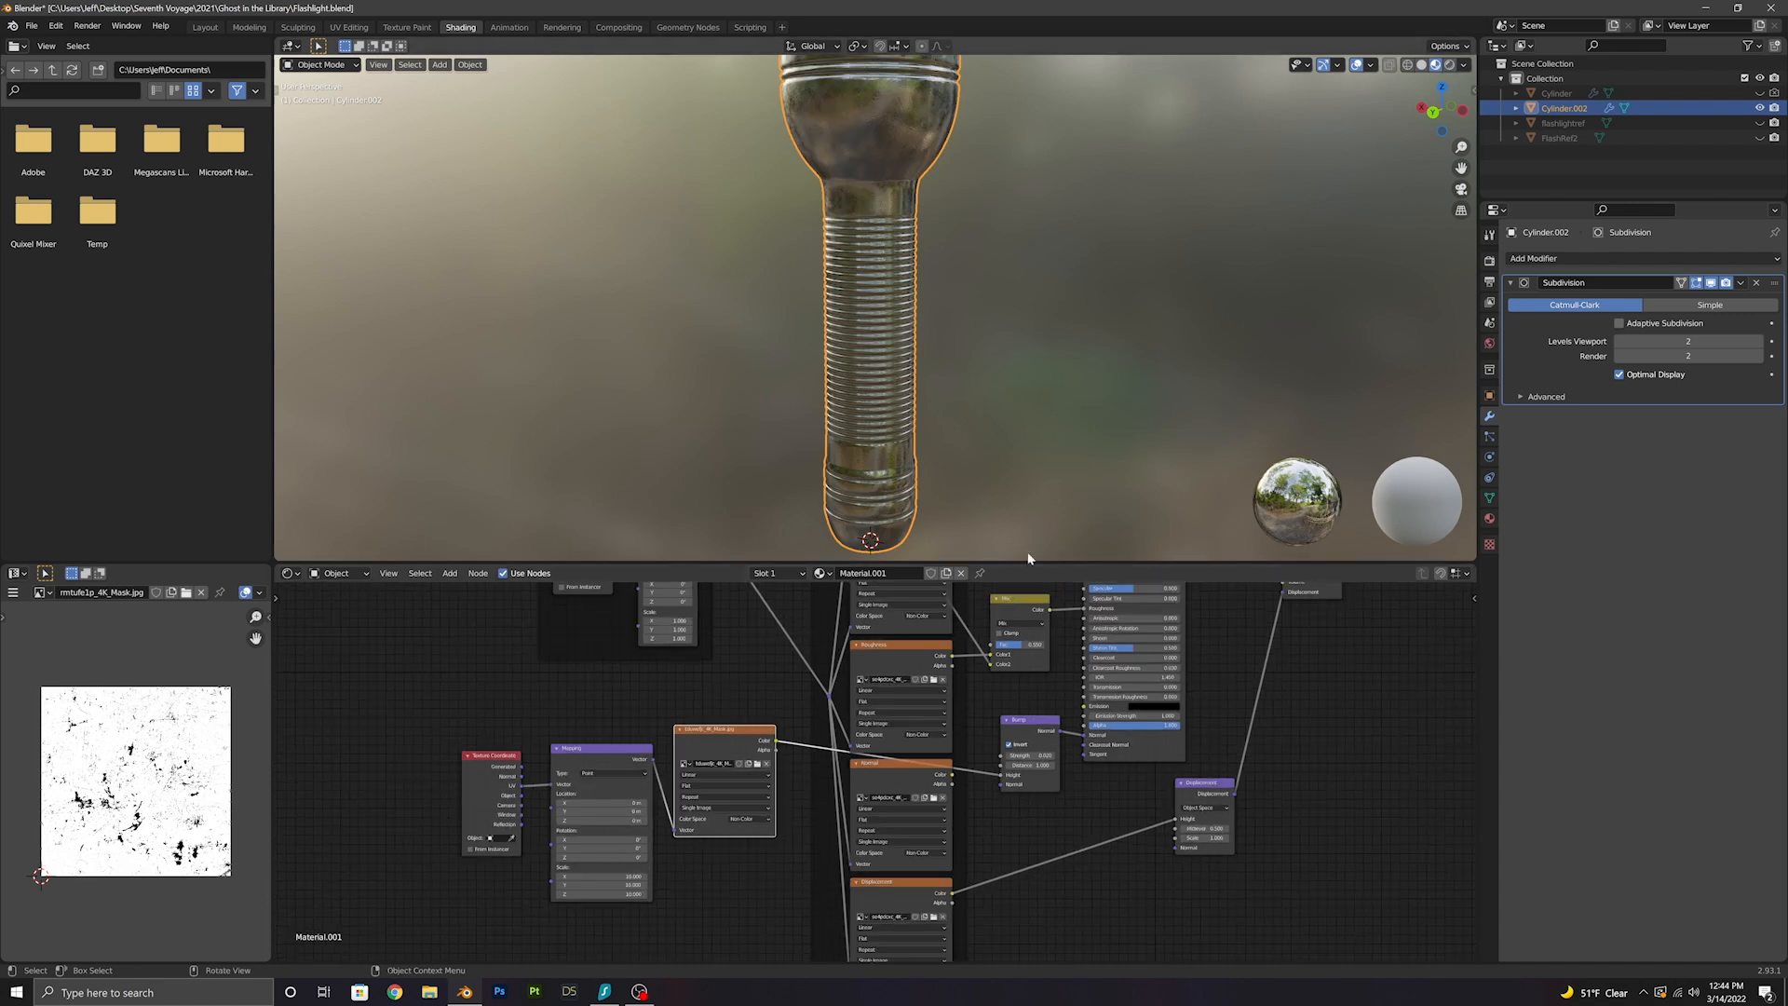
Examine the textured flashlight and the node setup of Material.001, including the mask image texture feeding the Bump node
{"action": "middle_click_drag", "start_coordinate": [1020, 177], "coordinate": [974, 391], "text": "shift"}
{"action": "scroll", "coordinate": [1008, 419], "scroll_direction": "up", "scroll_amount": 3}
{"action": "scroll", "coordinate": [876, 403], "scroll_direction": "down", "scroll_amount": 2}
{"action": "scroll", "coordinate": [987, 409], "scroll_direction": "down", "scroll_amount": 2}
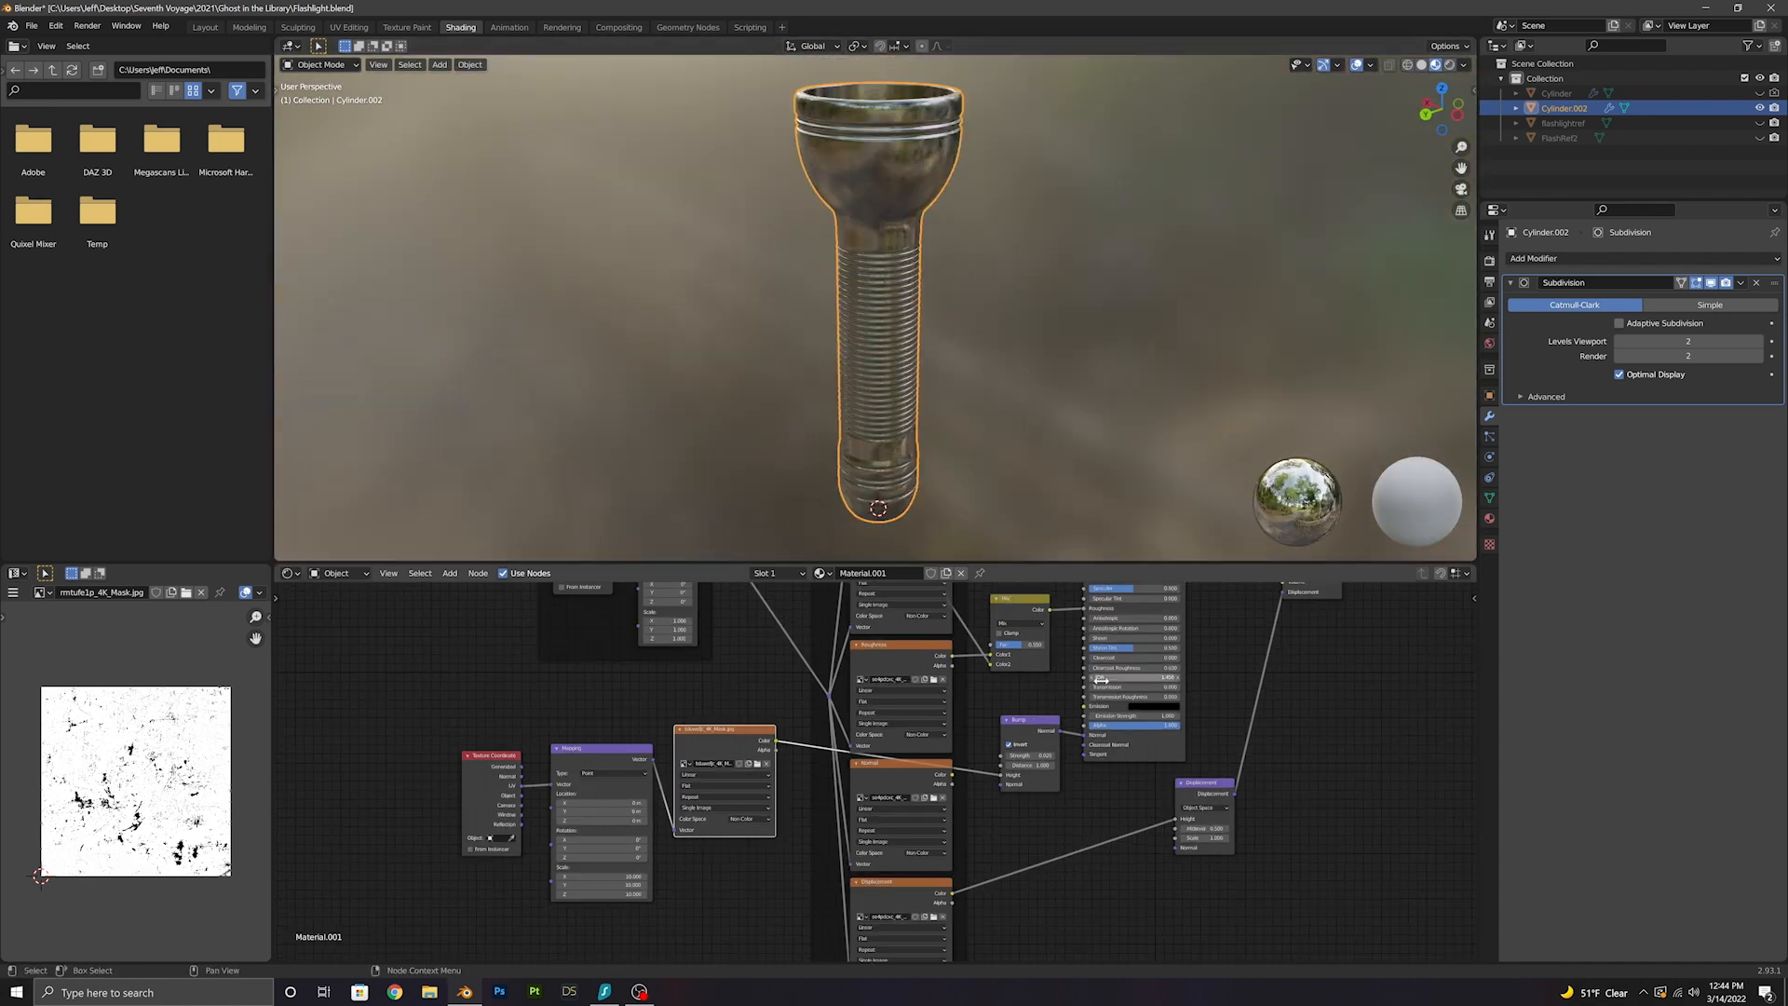
{"action": "scroll", "coordinate": [1100, 680], "scroll_direction": "down", "scroll_amount": 2}
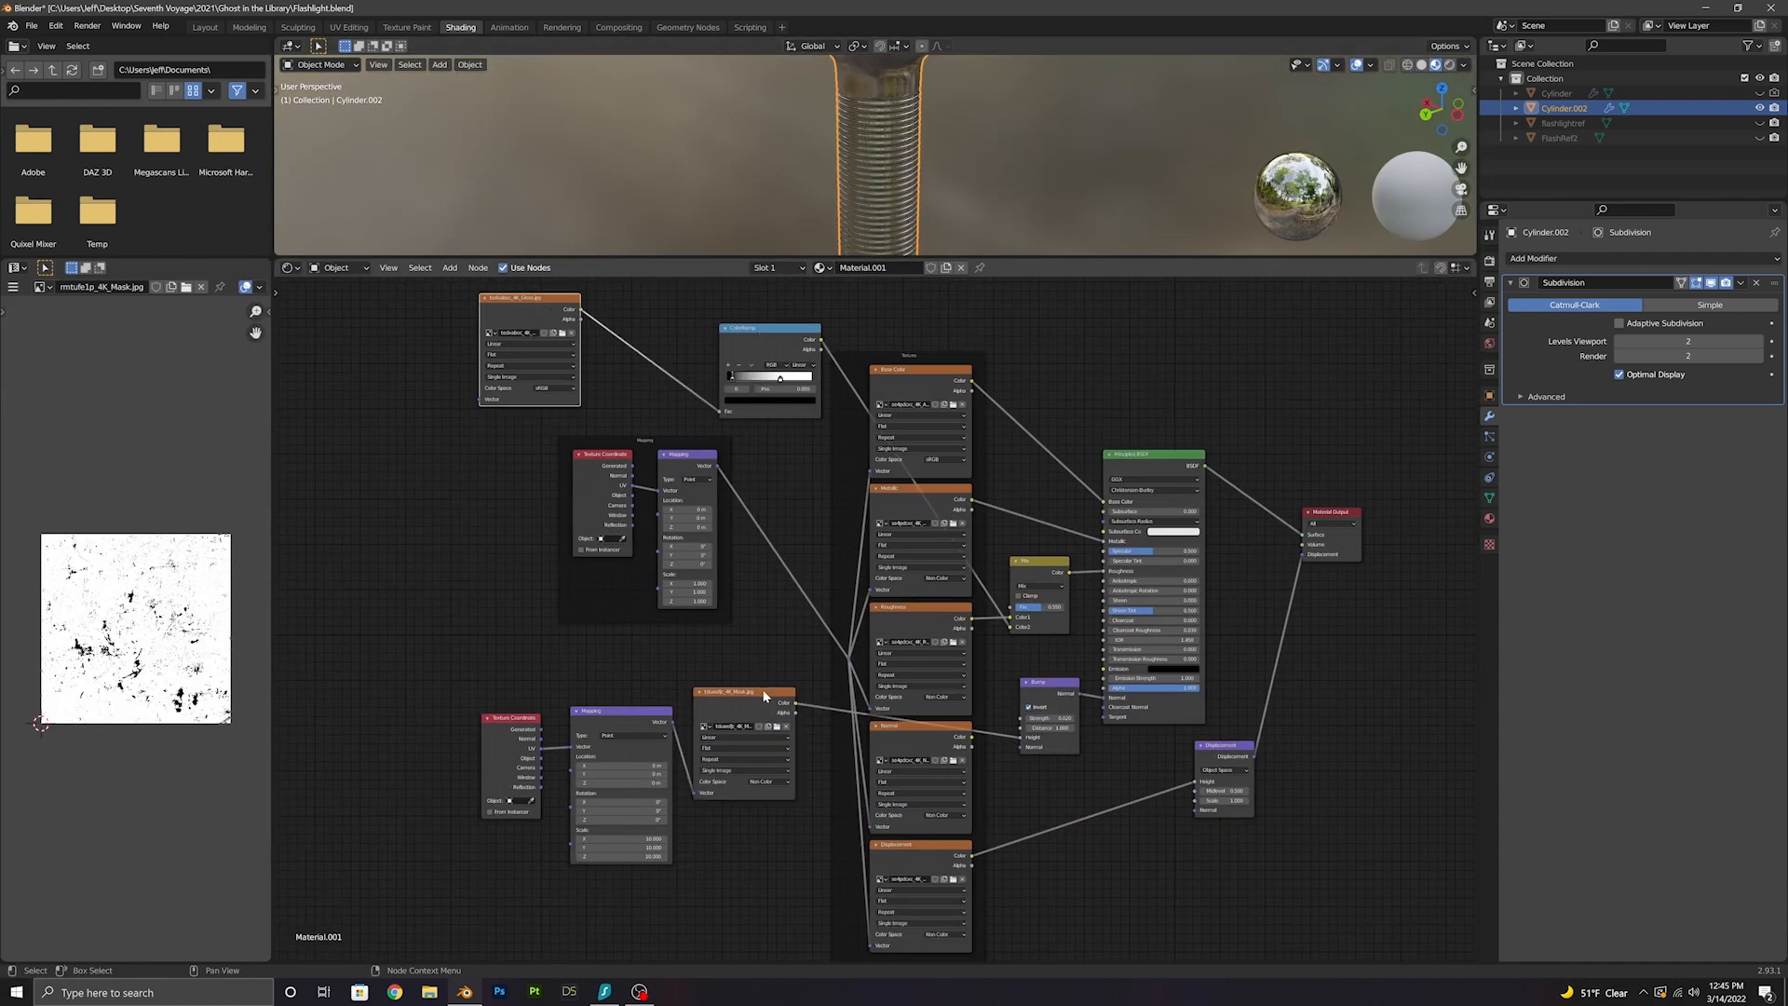
{"action": "left_click", "coordinate": [763, 695]}
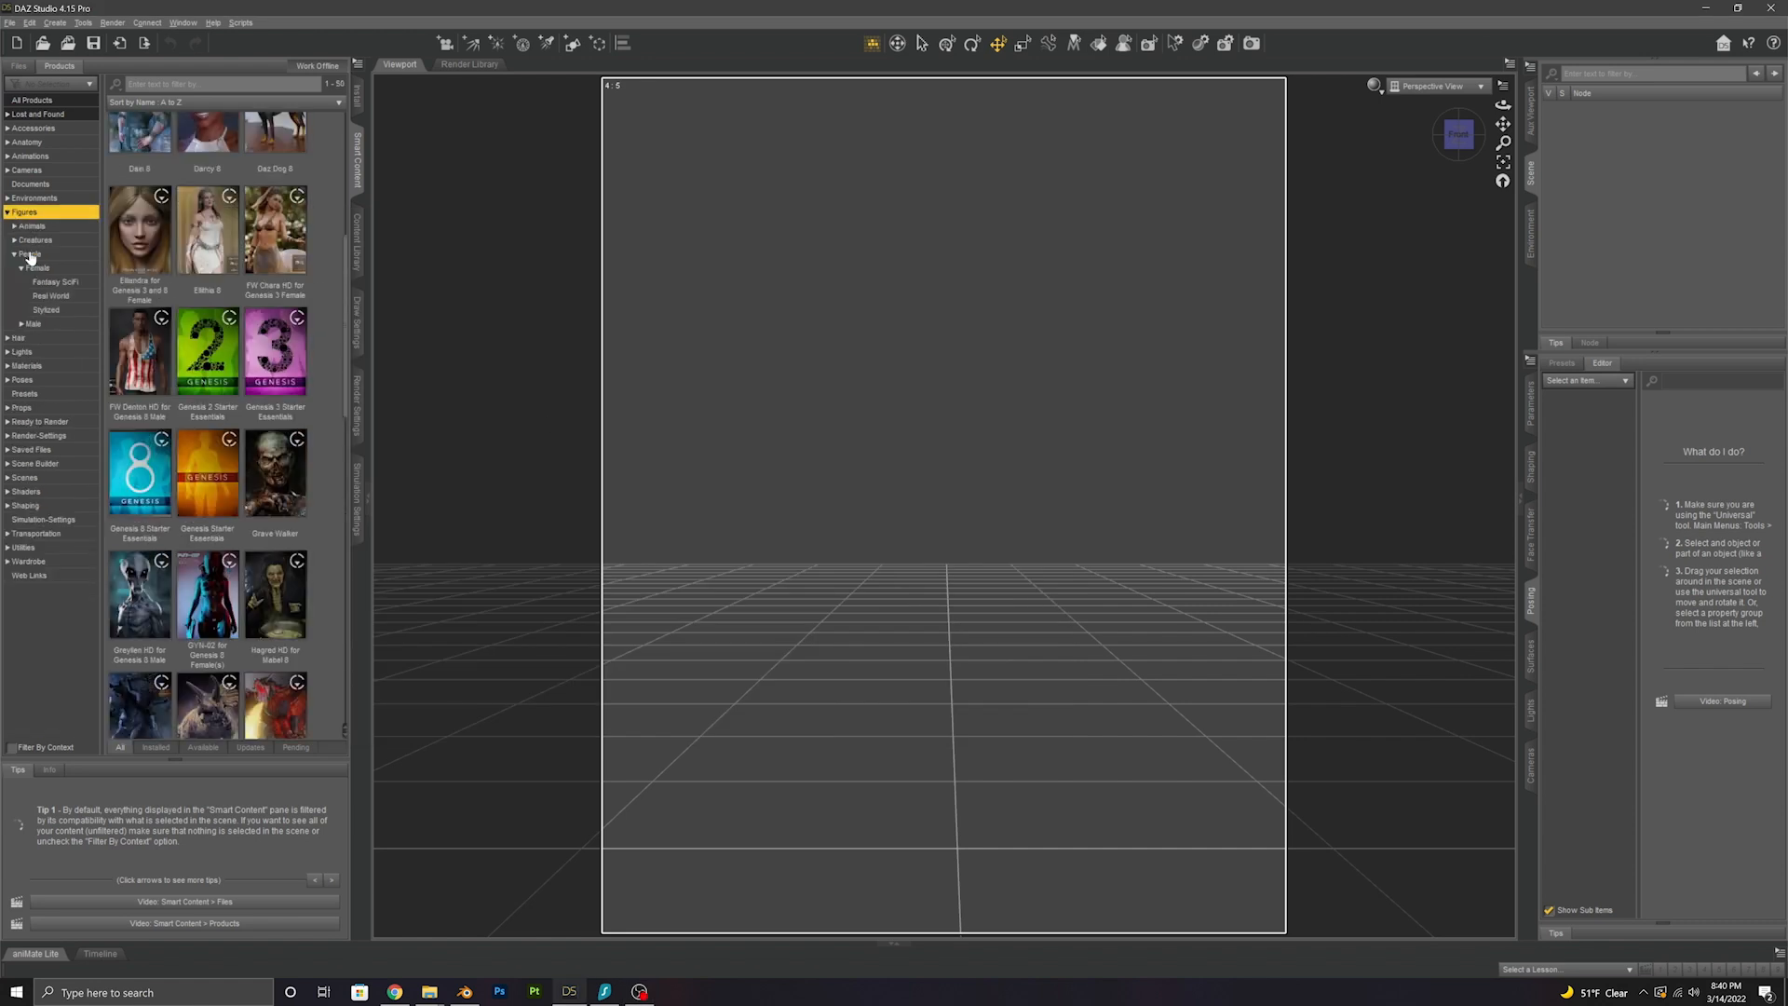
Switch to DAZ Studio and load the Noemi HD figure for Genesis 8 Female from the female people figures
{"action": "left_click", "coordinate": [37, 268]}
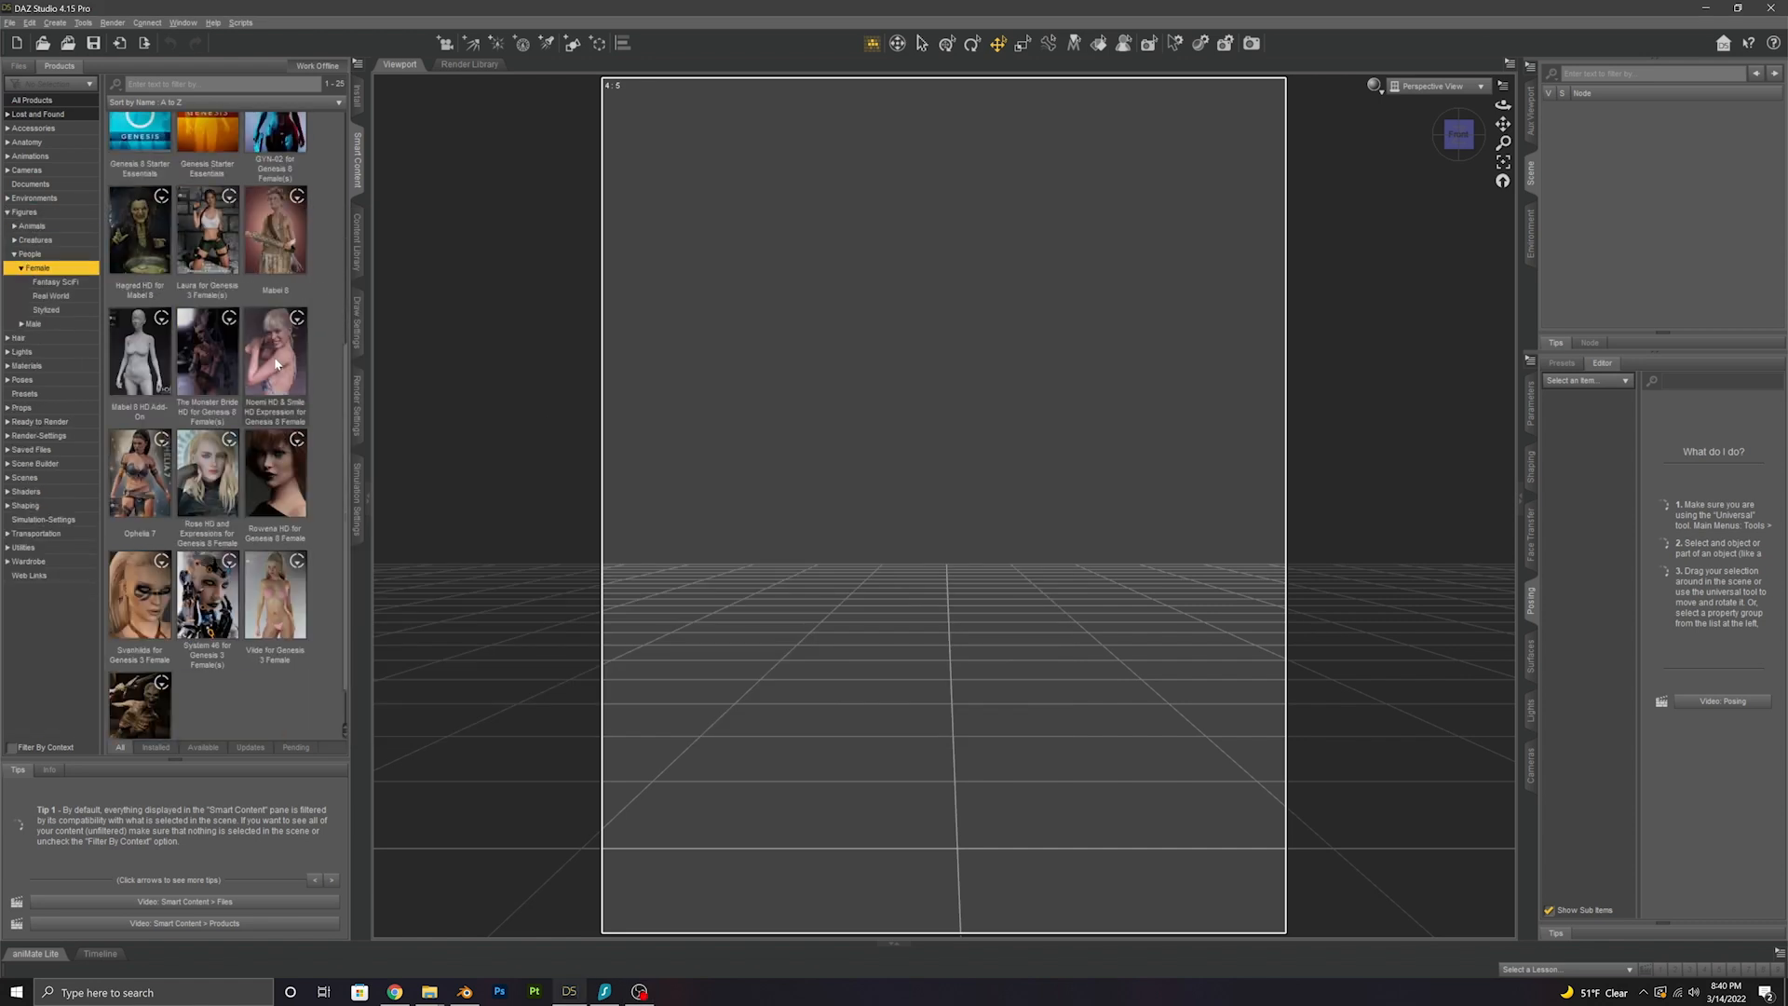
{"action": "double_click", "coordinate": [275, 363]}
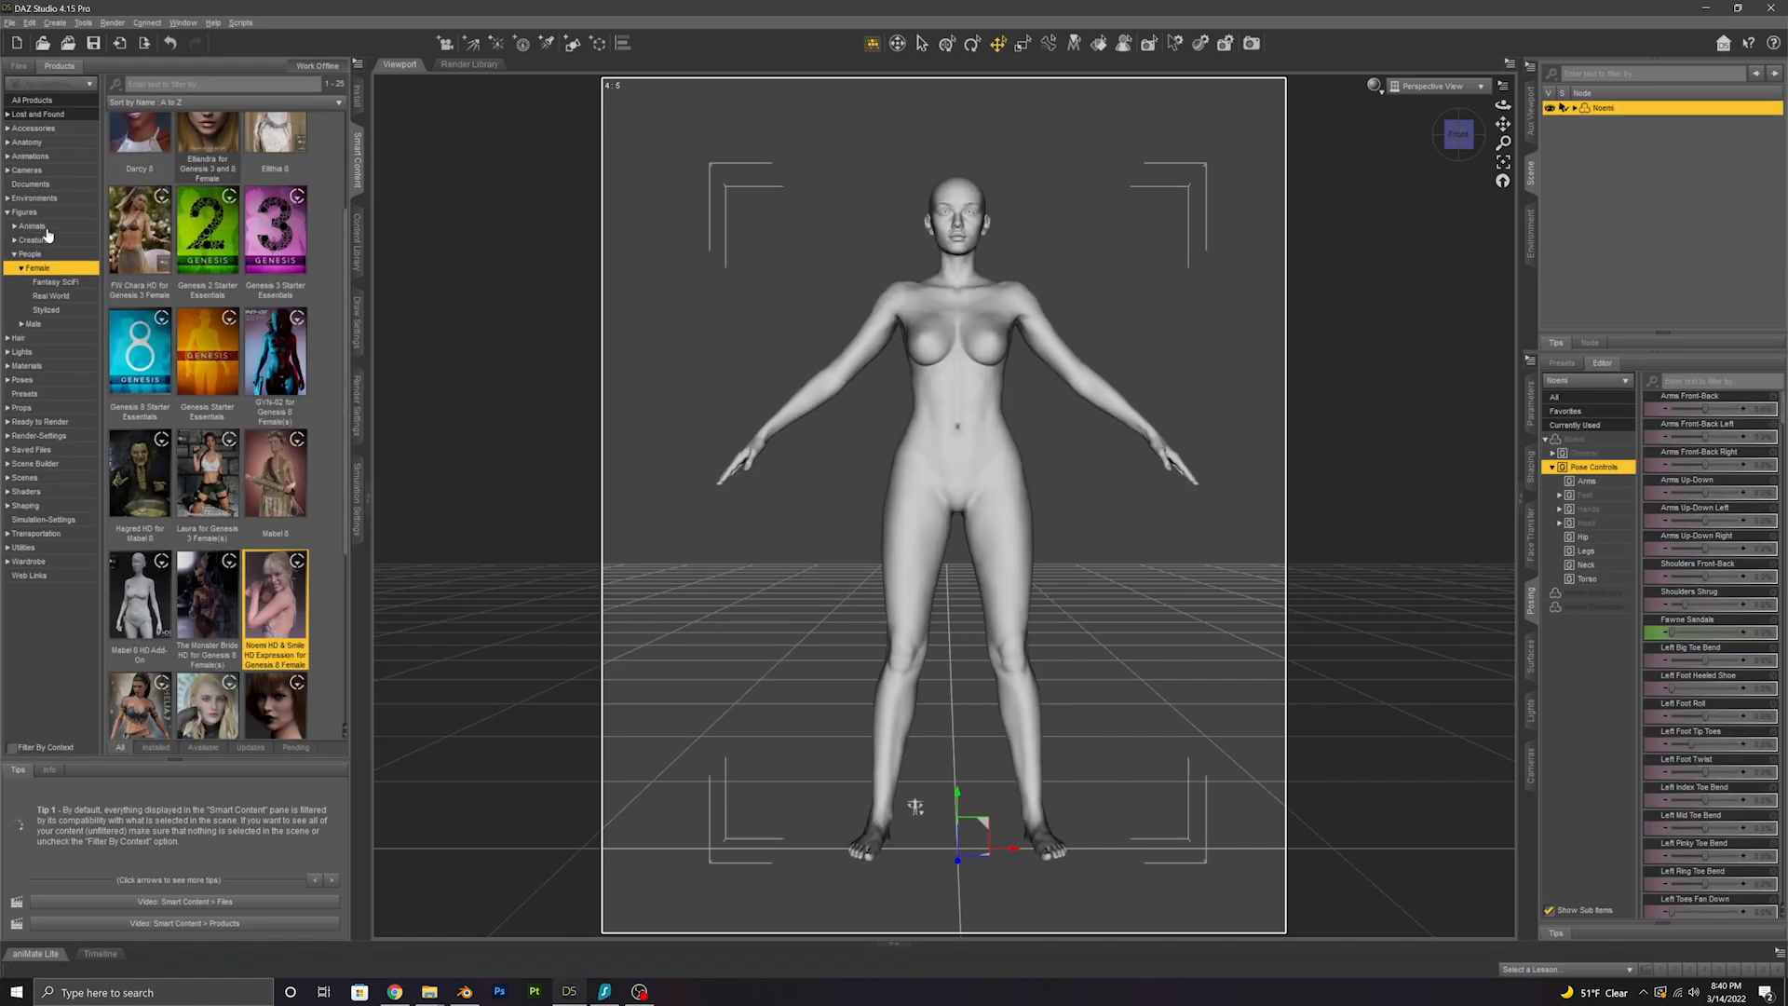
Dress the figure in the jeans and the NN T Crop top from the Nostalgia Wardrobe for Genesis 8 Females
{"action": "left_click", "coordinate": [26, 562]}
{"action": "scroll", "coordinate": [283, 454], "scroll_direction": "down", "scroll_amount": 5}
{"action": "double_click", "coordinate": [276, 191]}
{"action": "mouse_move", "coordinate": [276, 188]}
{"action": "scroll", "coordinate": [321, 587], "scroll_direction": "down", "scroll_amount": 3}
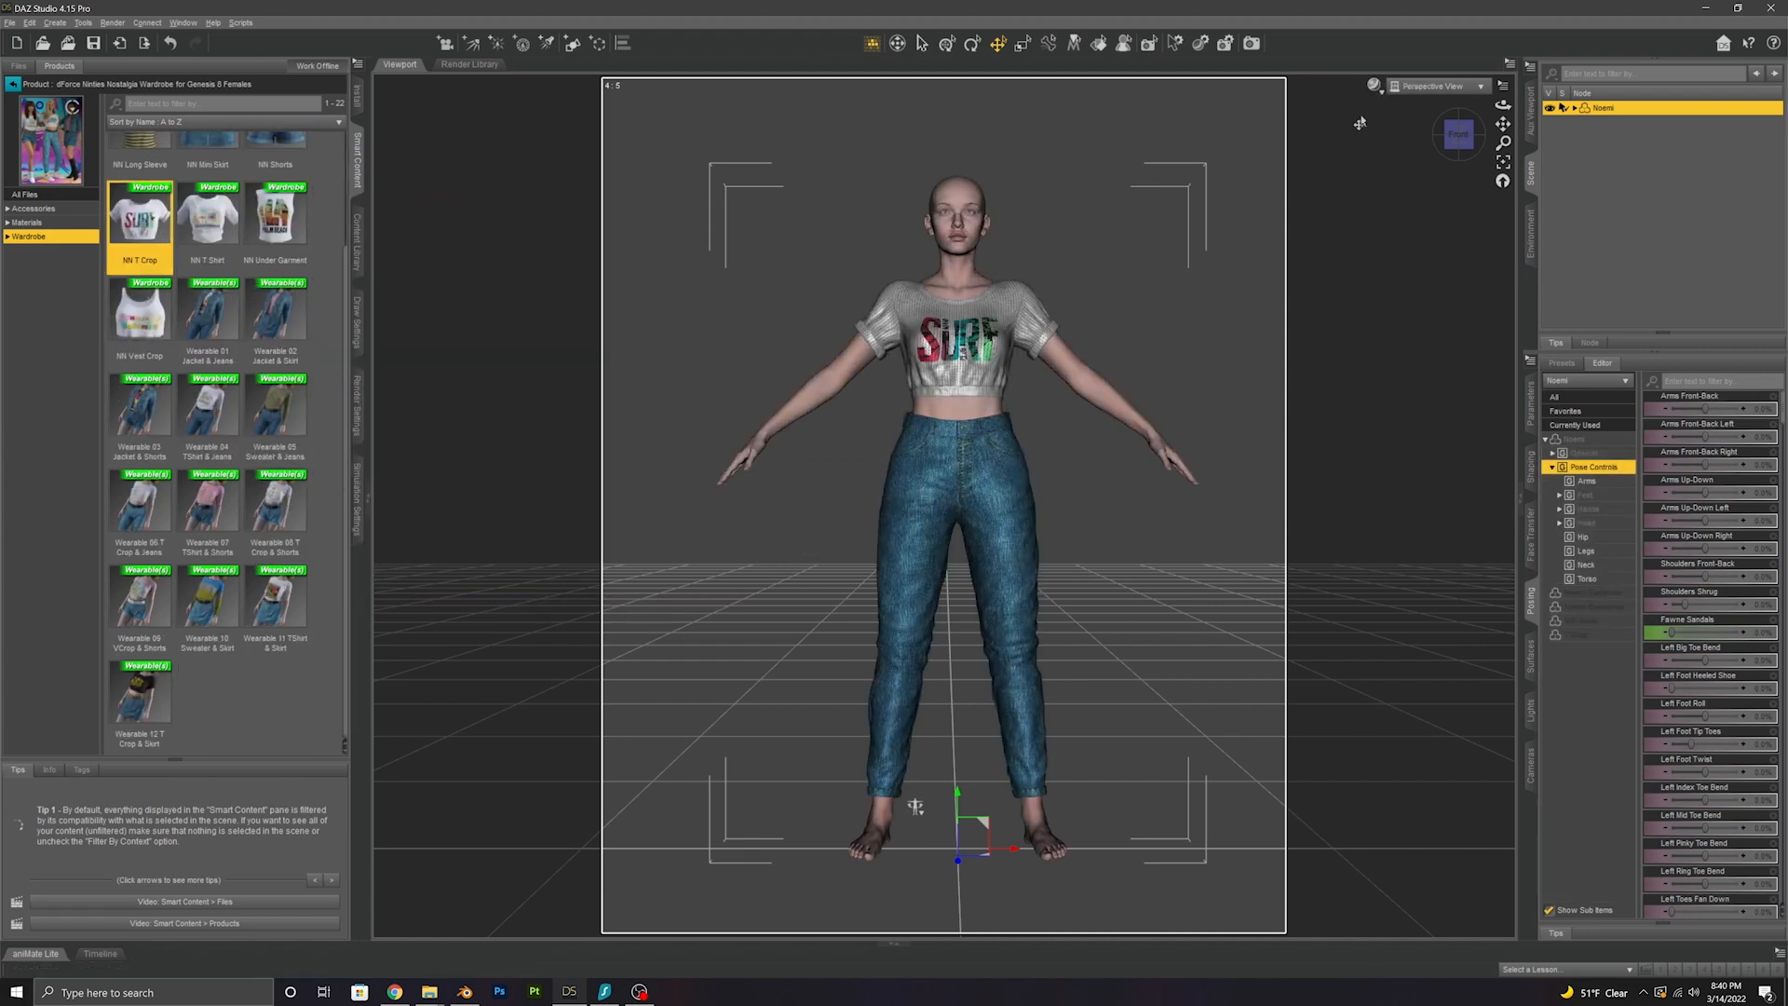
Give the T Crop top a plain material and apply the Denim Jeans 02 material to the jeans
{"action": "left_click", "coordinate": [1613, 178]}
{"action": "double_click", "coordinate": [276, 414]}
{"action": "scroll", "coordinate": [223, 254], "scroll_direction": "up", "scroll_amount": 10}
{"action": "double_click", "coordinate": [207, 358]}
Add the NN Shorts Belt accessory to the jeans and apply the Belt White Silver material to it
{"action": "left_click", "coordinate": [37, 208]}
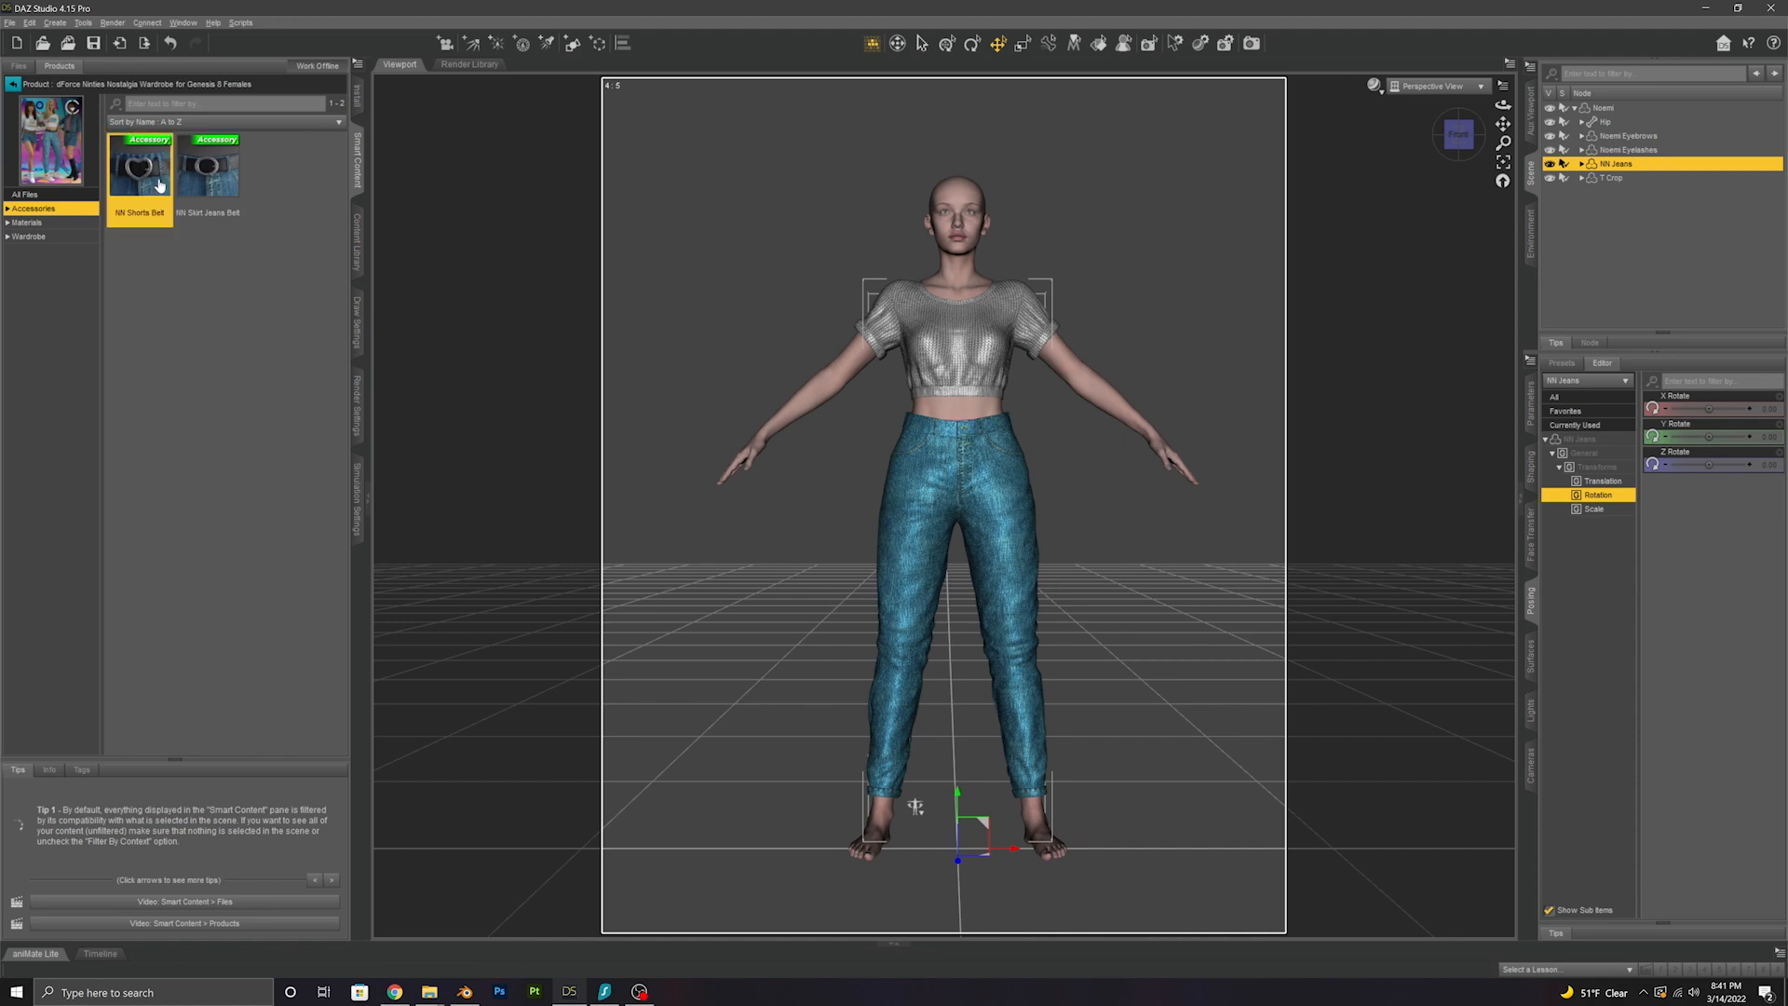
{"action": "left_click", "coordinate": [18, 223]}
{"action": "double_click", "coordinate": [118, 243]}
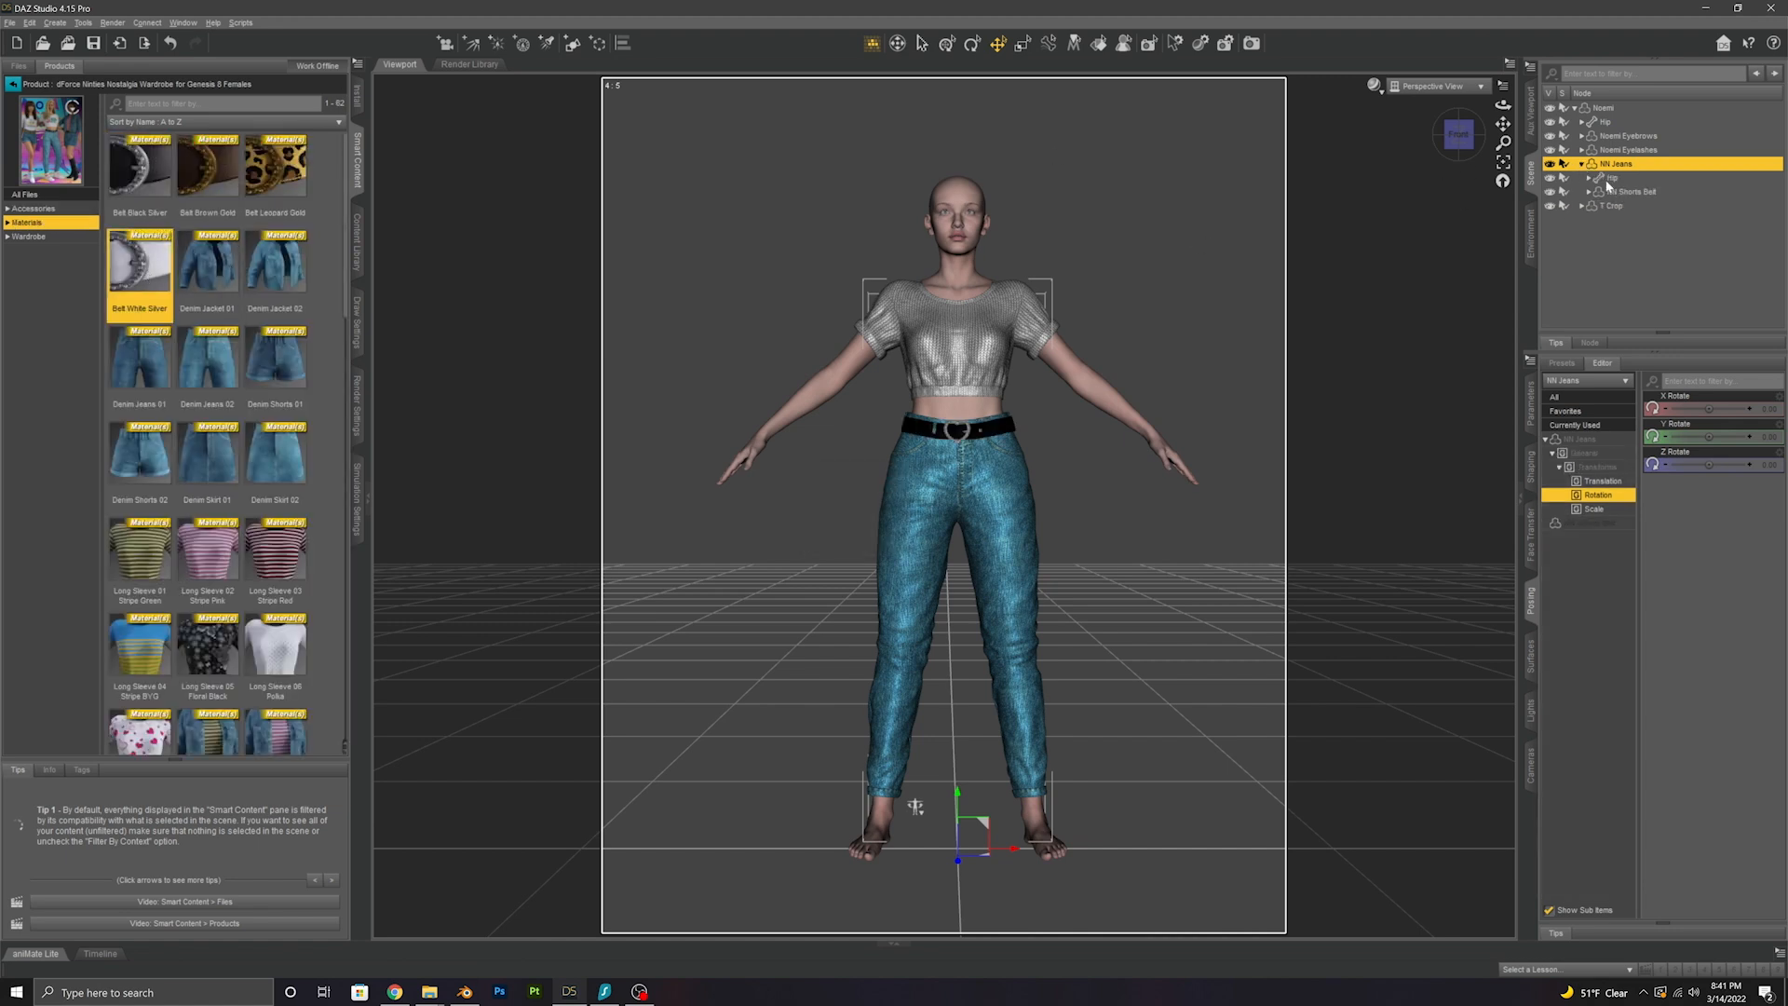
Load the Summer Sidetail hair onto the Noemi figure and apply a Summer Sidetail 03 hair material
{"action": "left_click", "coordinate": [14, 86]}
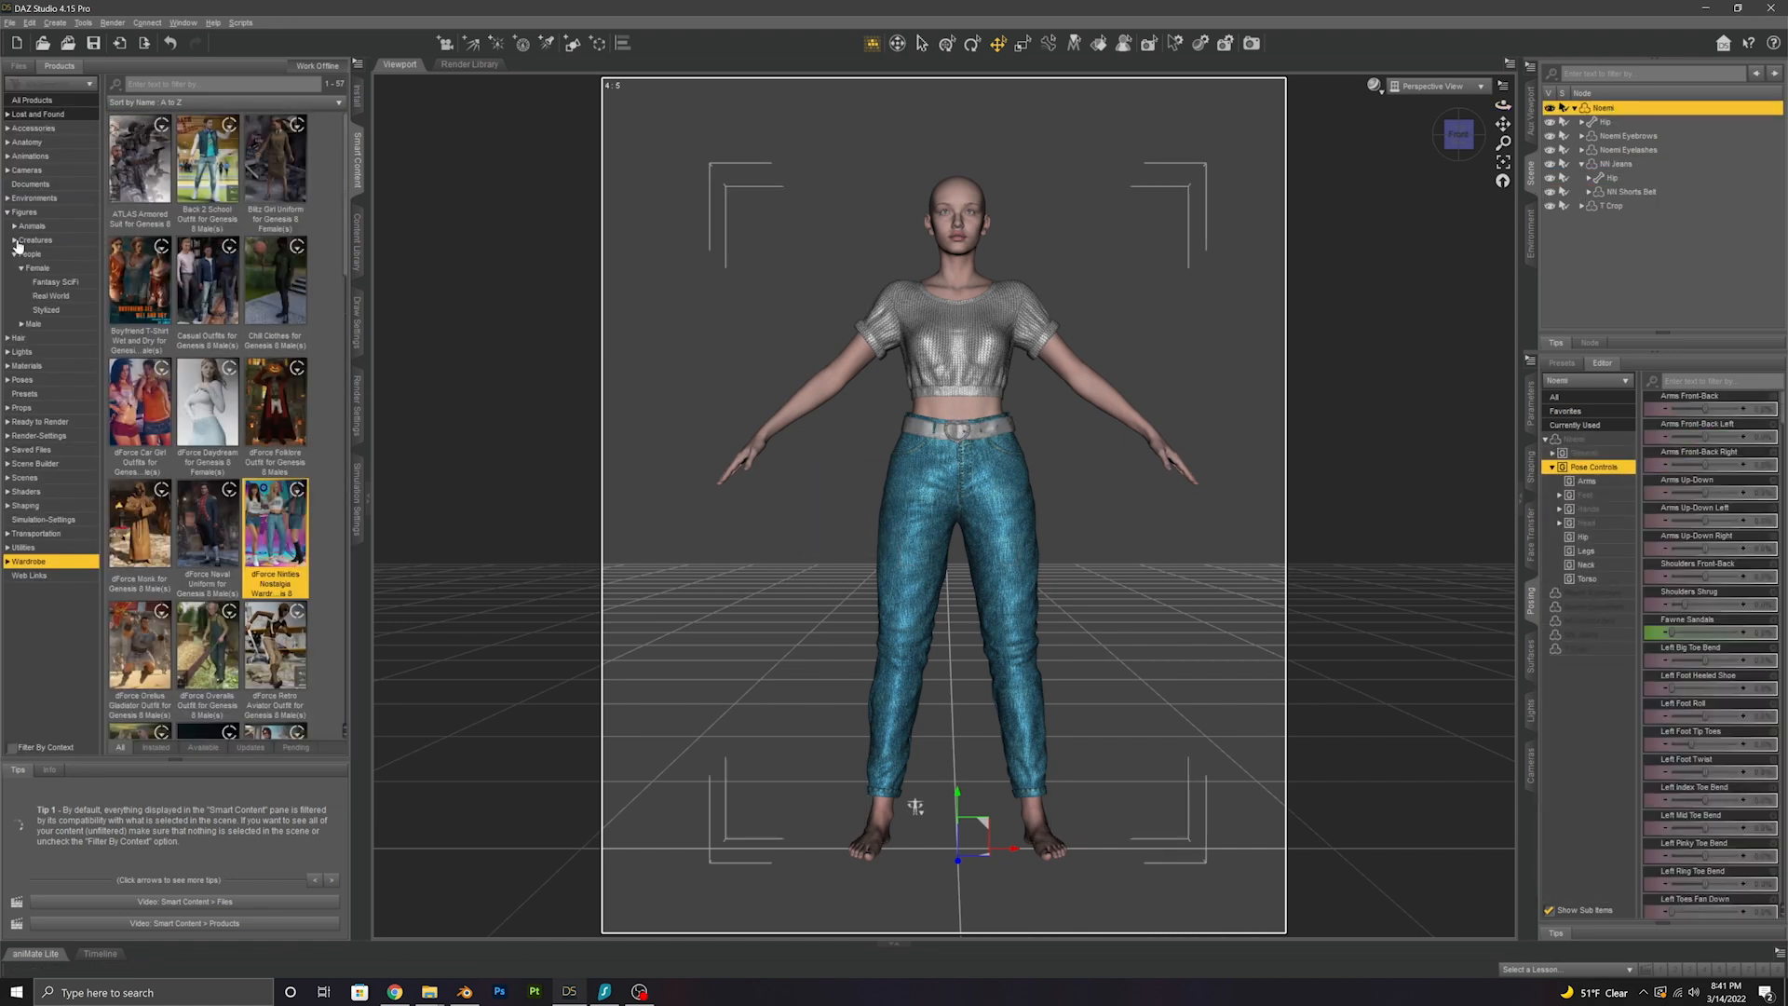
{"action": "left_click", "coordinate": [18, 337]}
{"action": "left_click", "coordinate": [207, 615]}
{"action": "double_click", "coordinate": [139, 172]}
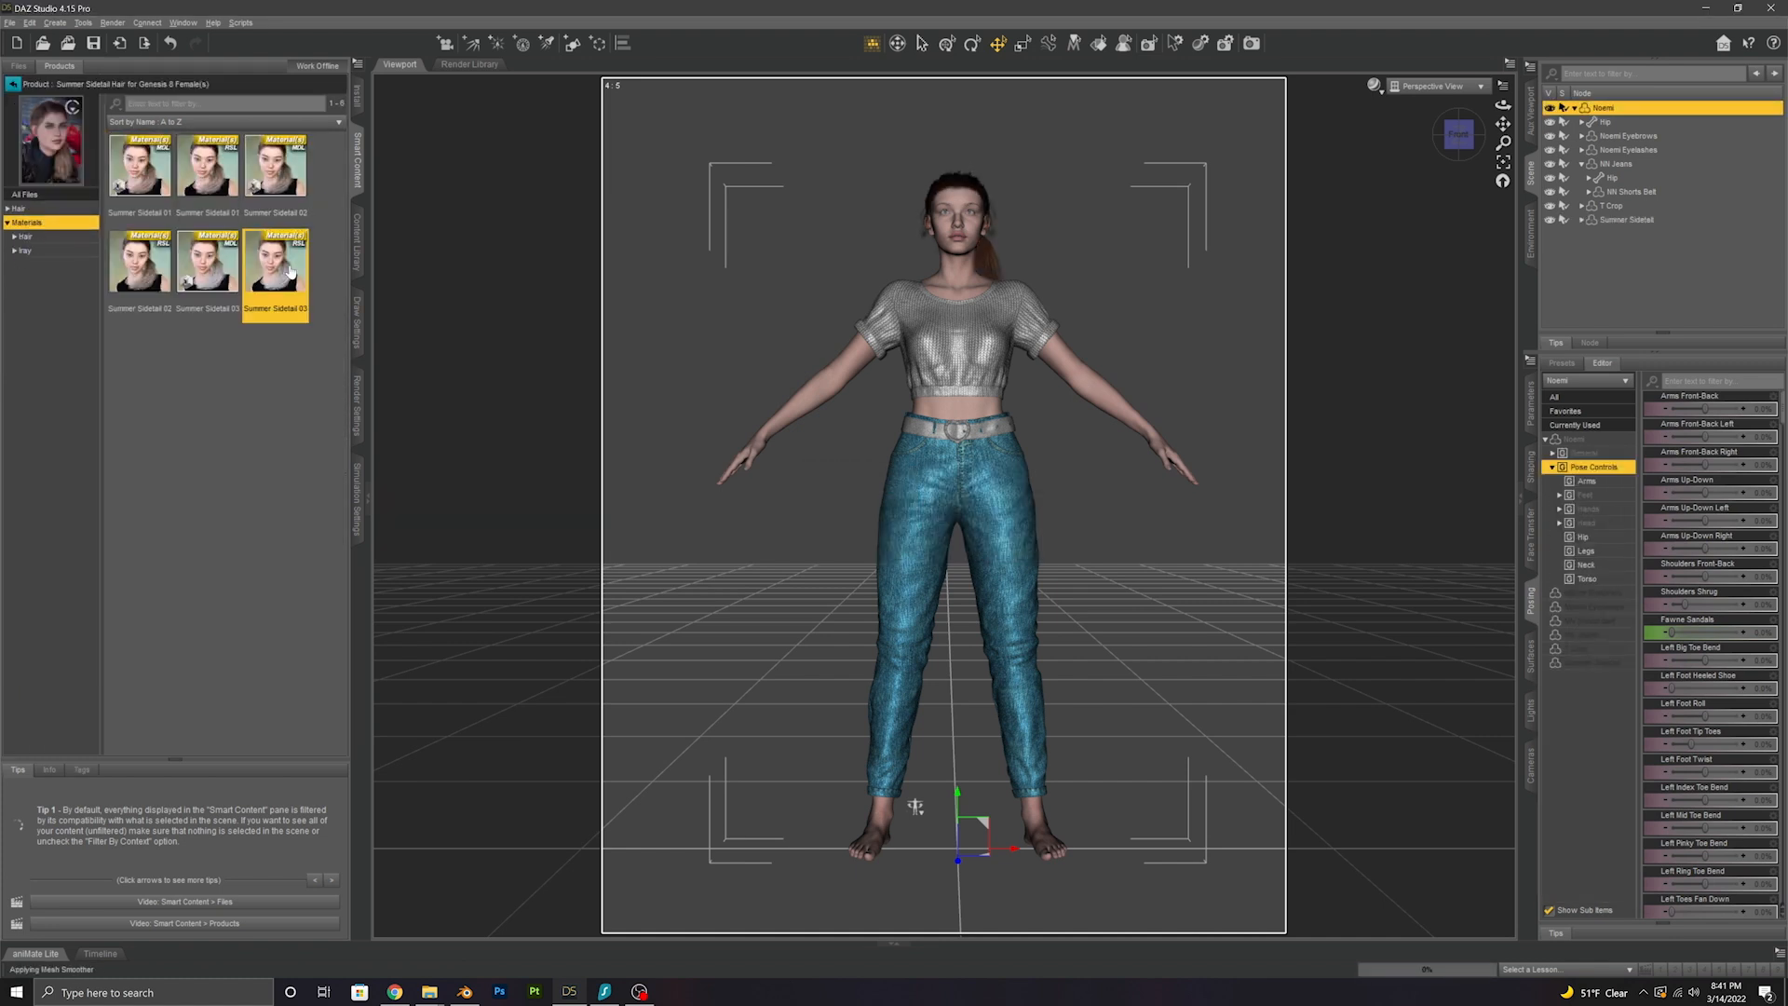
{"action": "left_click", "coordinate": [1626, 220]}
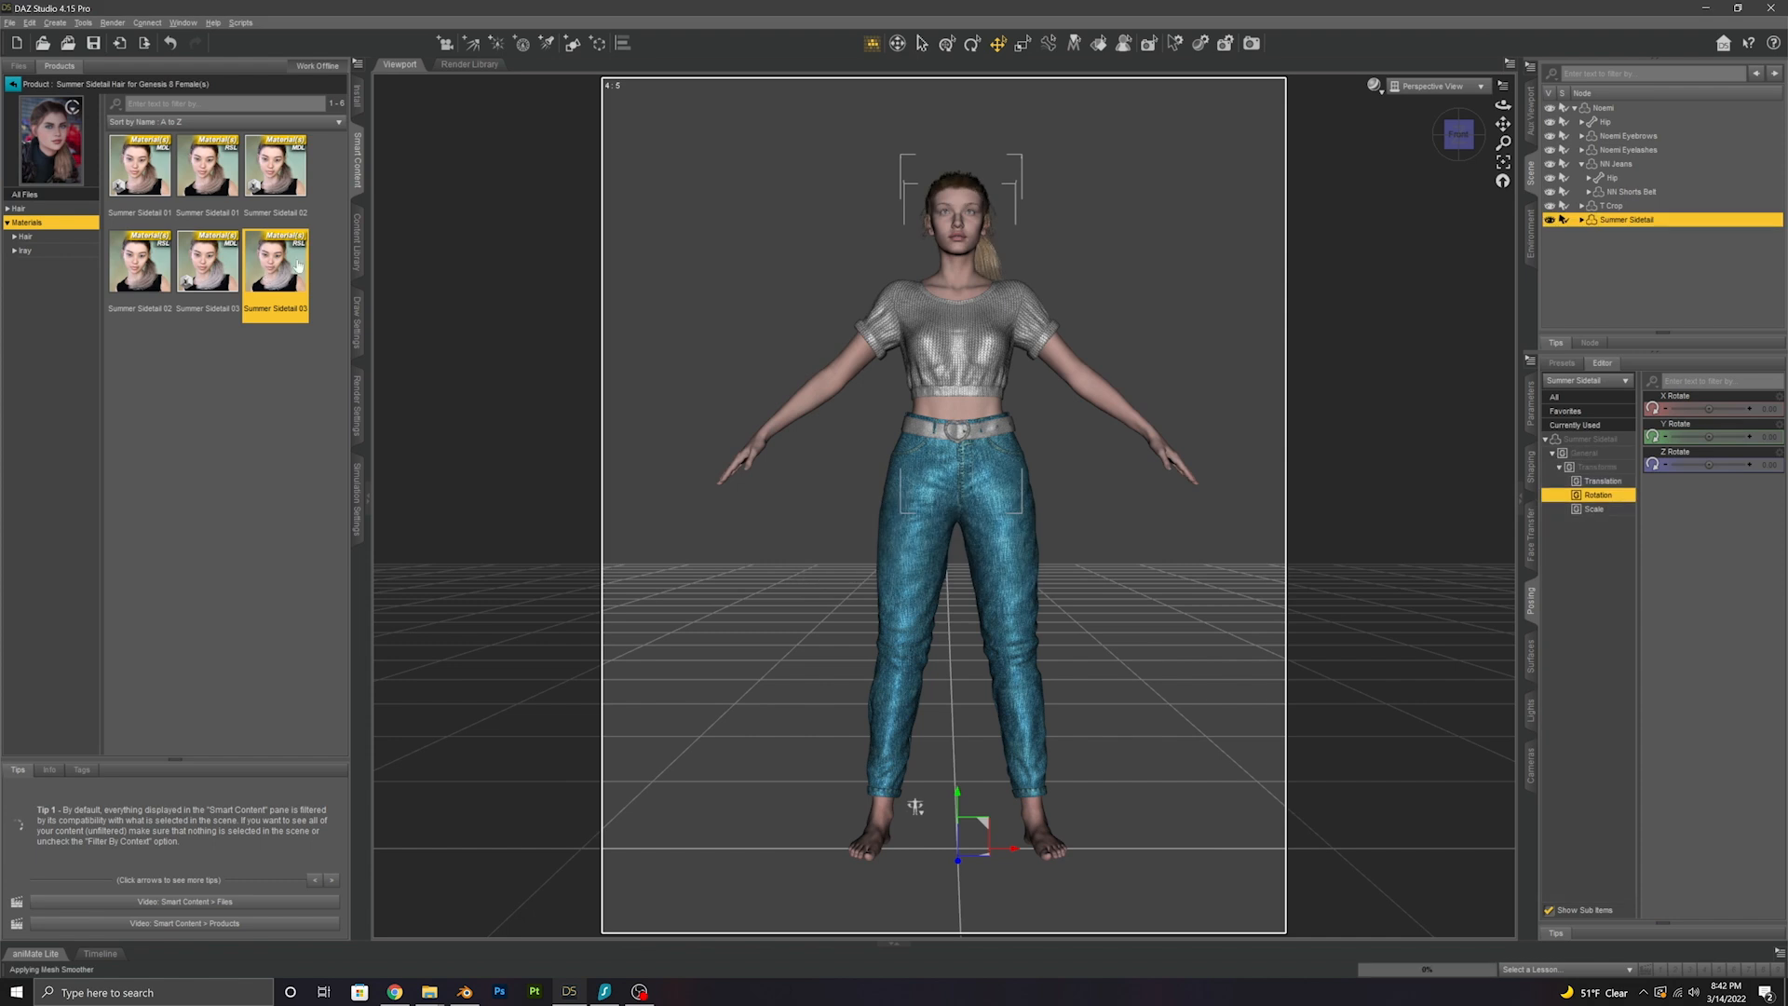
Fit the Stylized Female Shoes from the Stylized '21 Clothing set to the Noemi figure
{"action": "left_click", "coordinate": [1611, 110]}
{"action": "left_click", "coordinate": [14, 85]}
{"action": "left_click", "coordinate": [43, 658]}
{"action": "scroll", "coordinate": [227, 533], "scroll_direction": "down", "scroll_amount": 10}
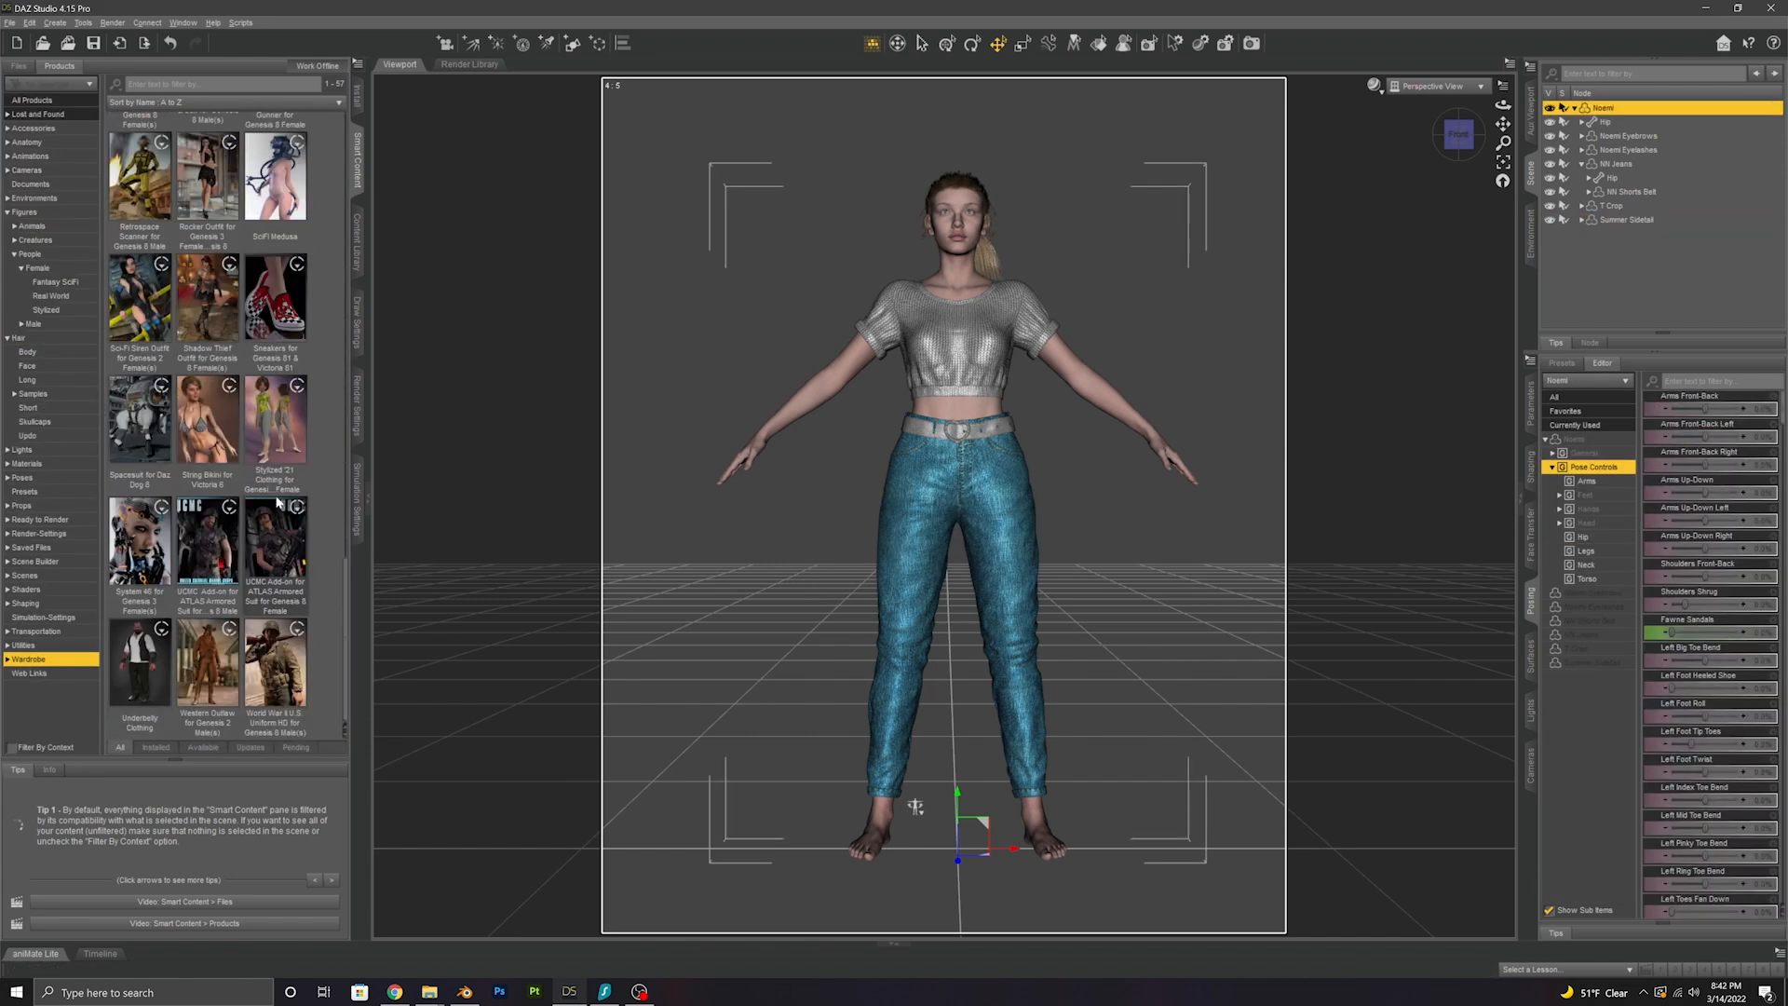
{"action": "double_click", "coordinate": [265, 410]}
{"action": "double_click", "coordinate": [160, 363]}
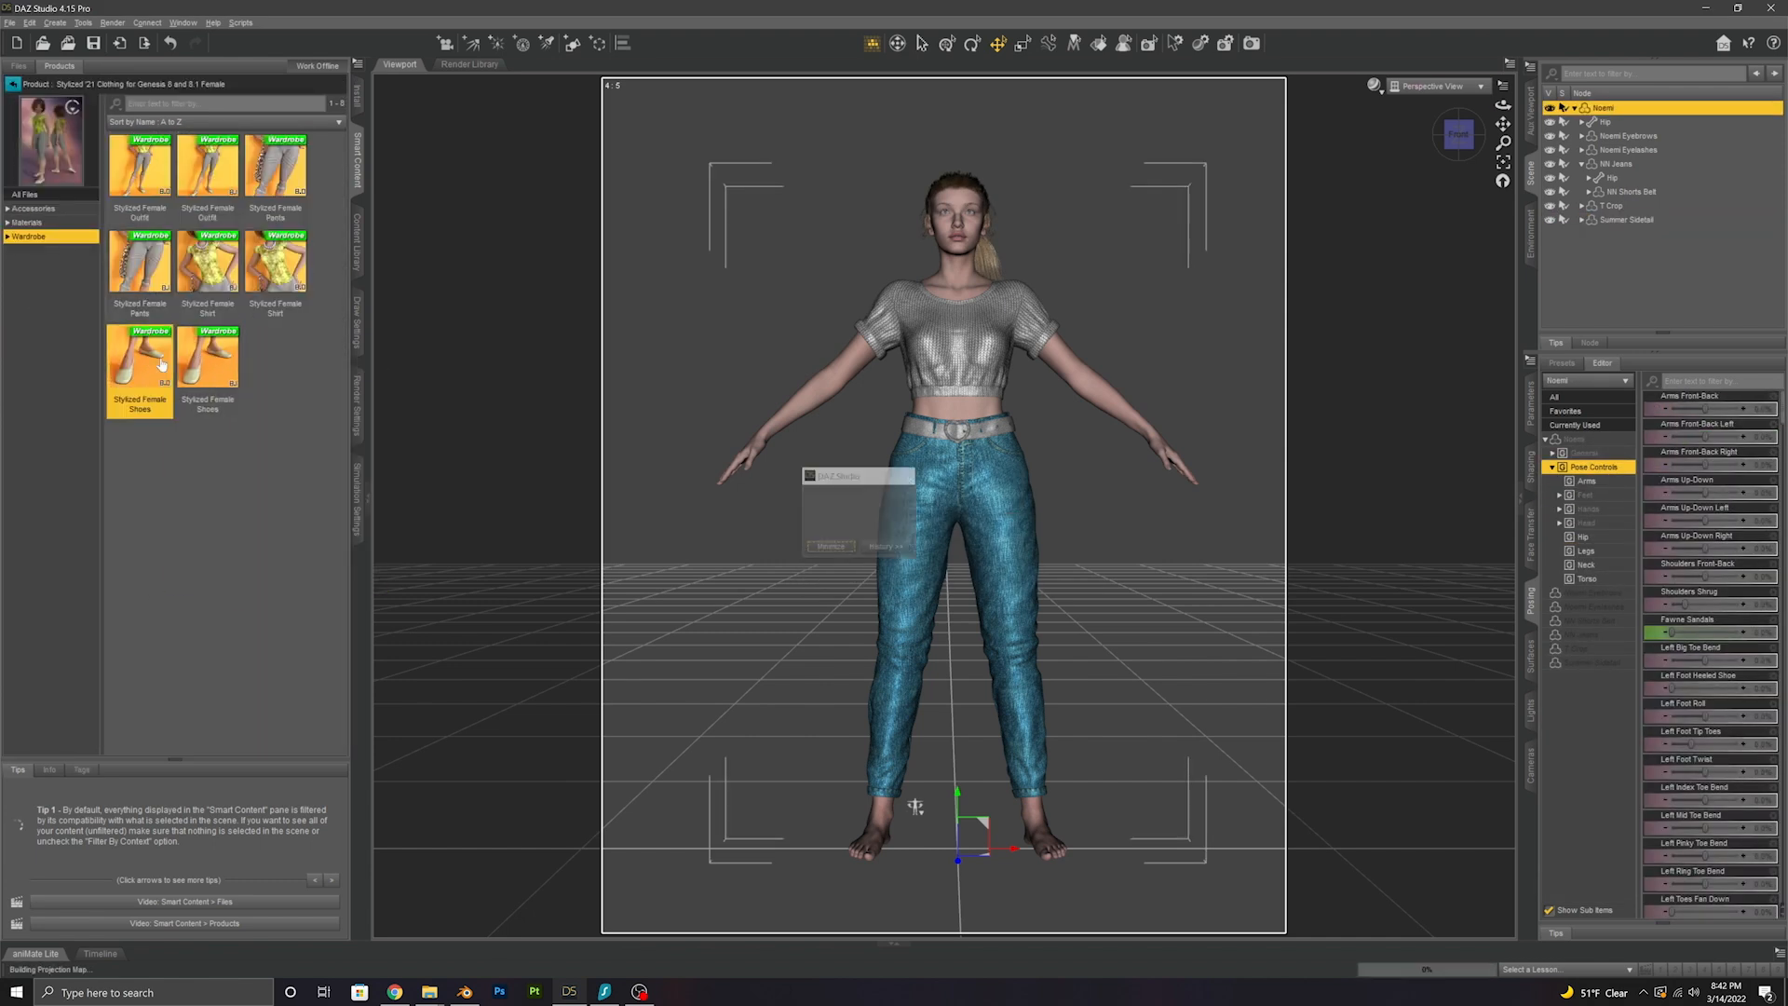
{"action": "left_click", "coordinate": [40, 225]}
{"action": "scroll", "coordinate": [140, 605], "scroll_direction": "down", "scroll_amount": 5}
{"action": "left_click", "coordinate": [14, 84]}
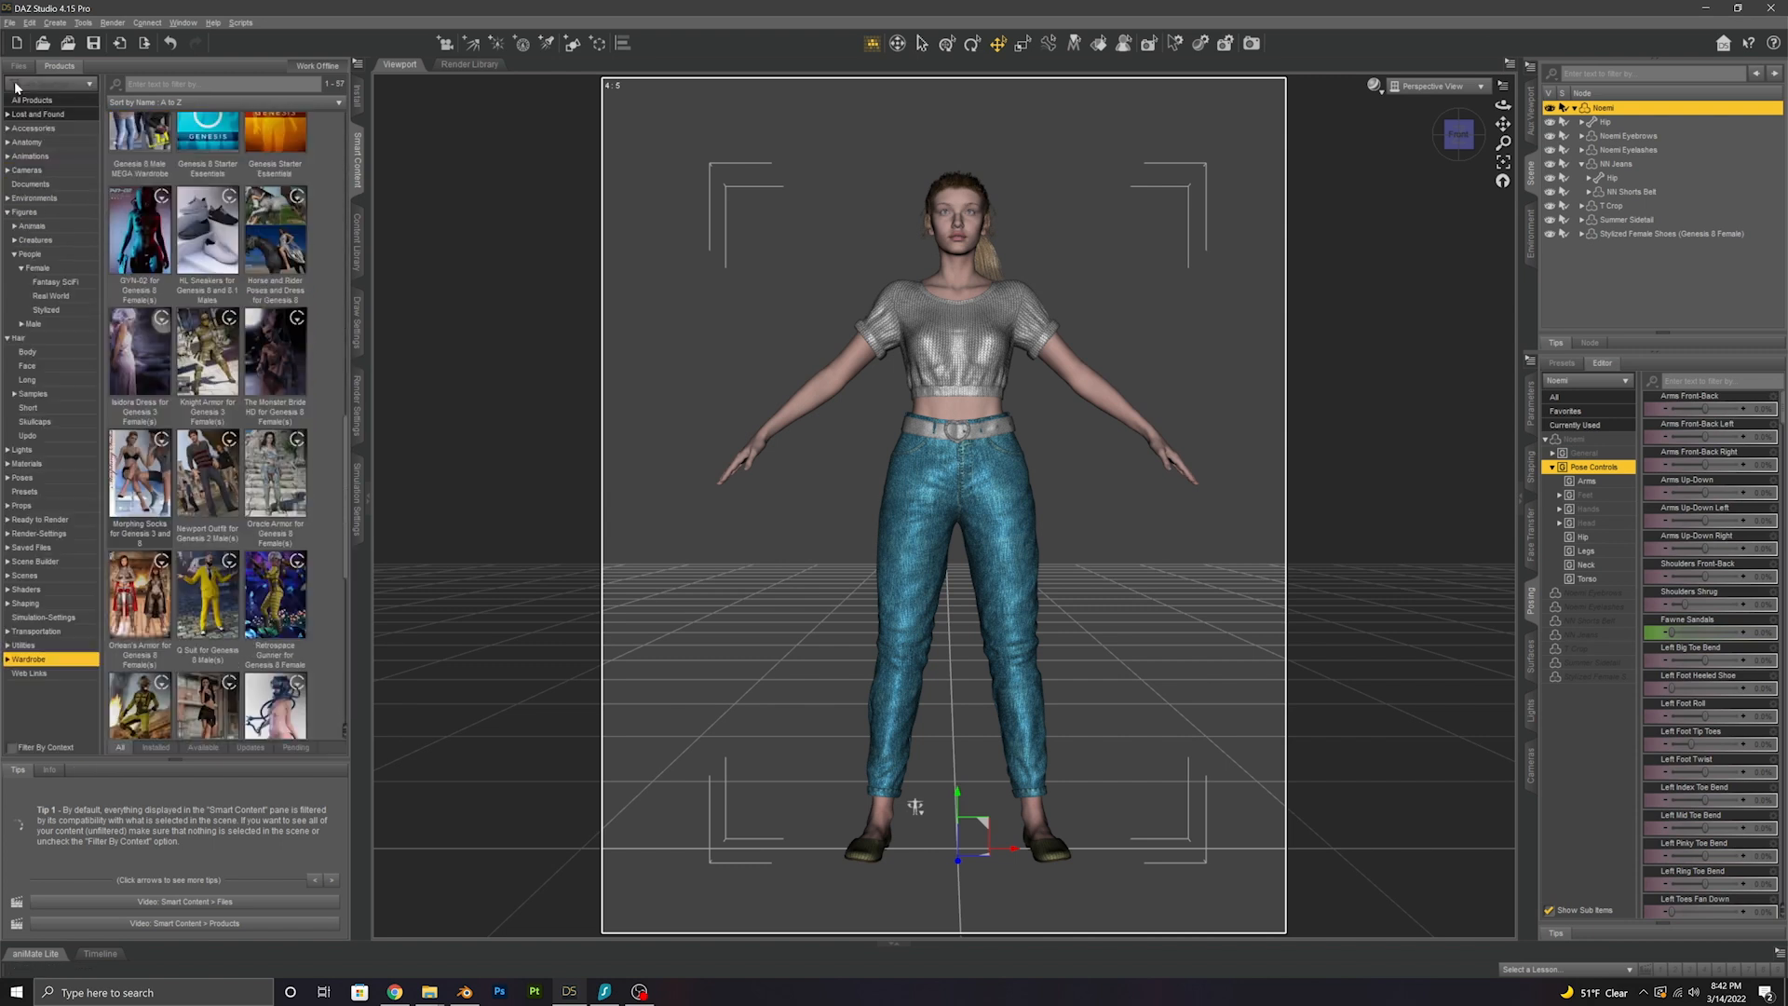
Add the glasses and the left and right earrings from the dForce Daydream accessories to the figure
{"action": "scroll", "coordinate": [218, 364], "scroll_direction": "up", "scroll_amount": 5}
{"action": "double_click", "coordinate": [216, 393]}
{"action": "left_click", "coordinate": [34, 209]}
{"action": "double_click", "coordinate": [208, 169]}
{"action": "double_click", "coordinate": [273, 171]}
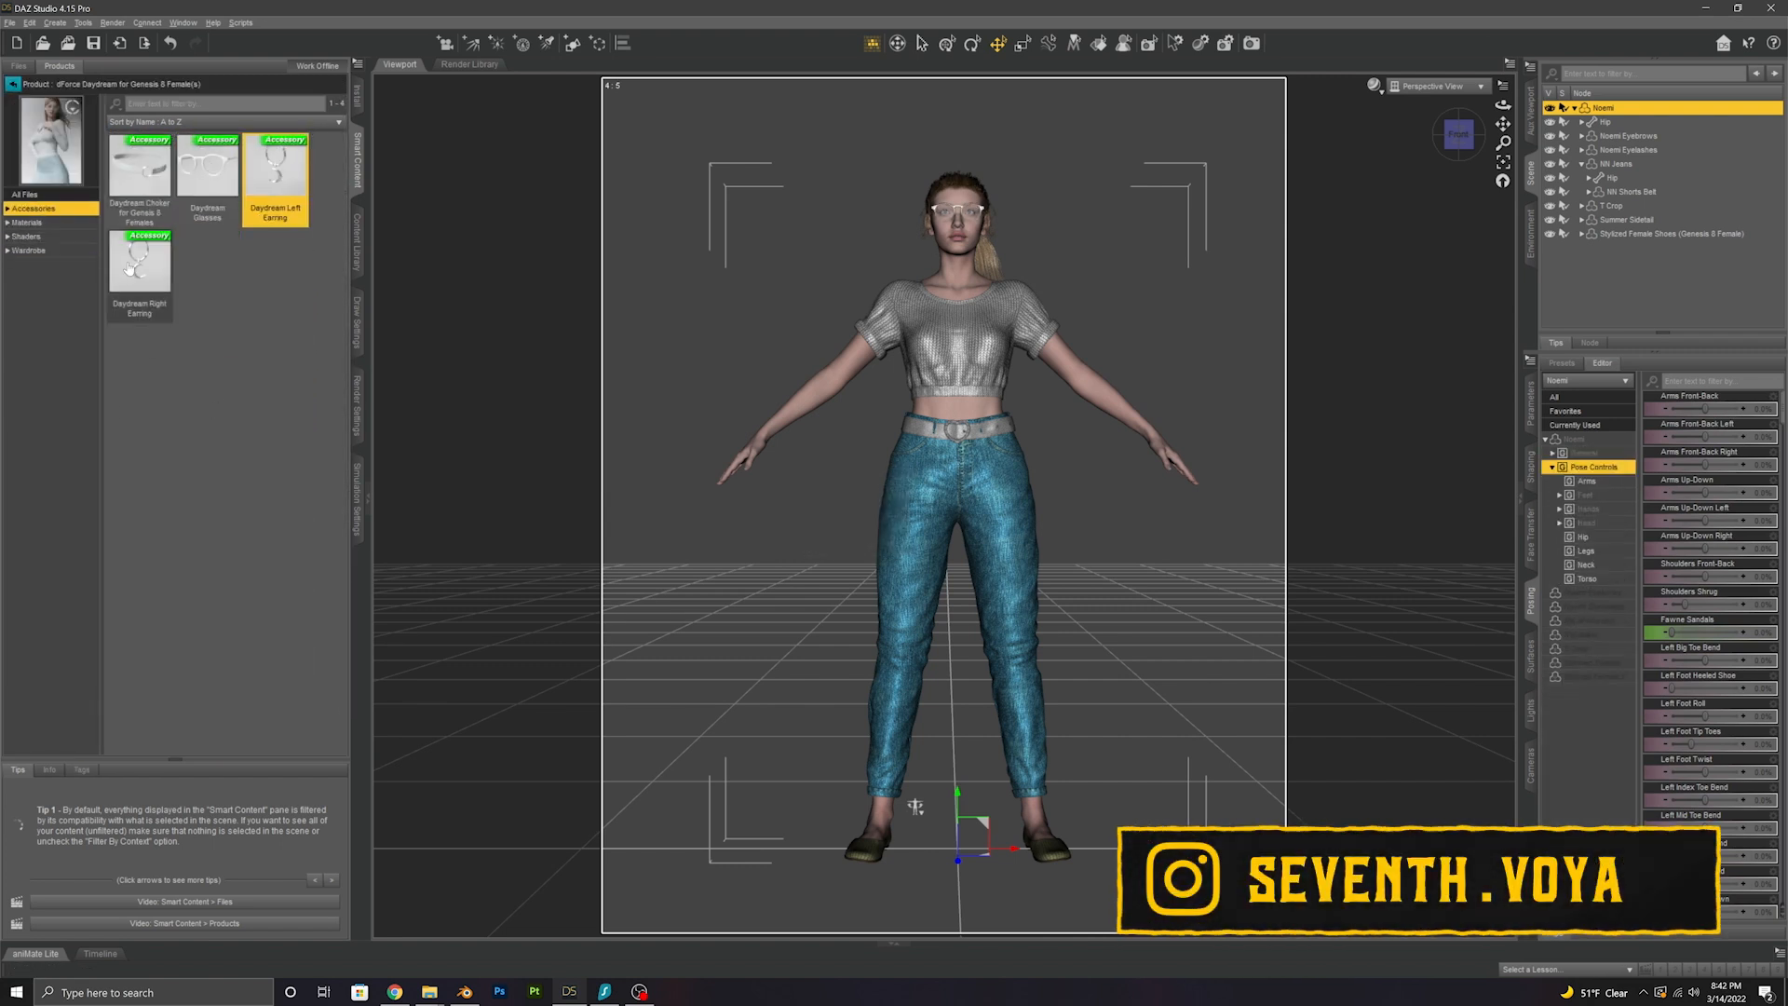
Blend the Terror, Fright and Dread expressions on the figure's head to give her a frightened face
{"action": "left_click_drag", "start_coordinate": [1782, 421], "coordinate": [1782, 637]}
{"action": "left_click_drag", "start_coordinate": [1672, 590], "coordinate": [1705, 562]}
{"action": "left_click_drag", "start_coordinate": [1671, 675], "coordinate": [1698, 674]}
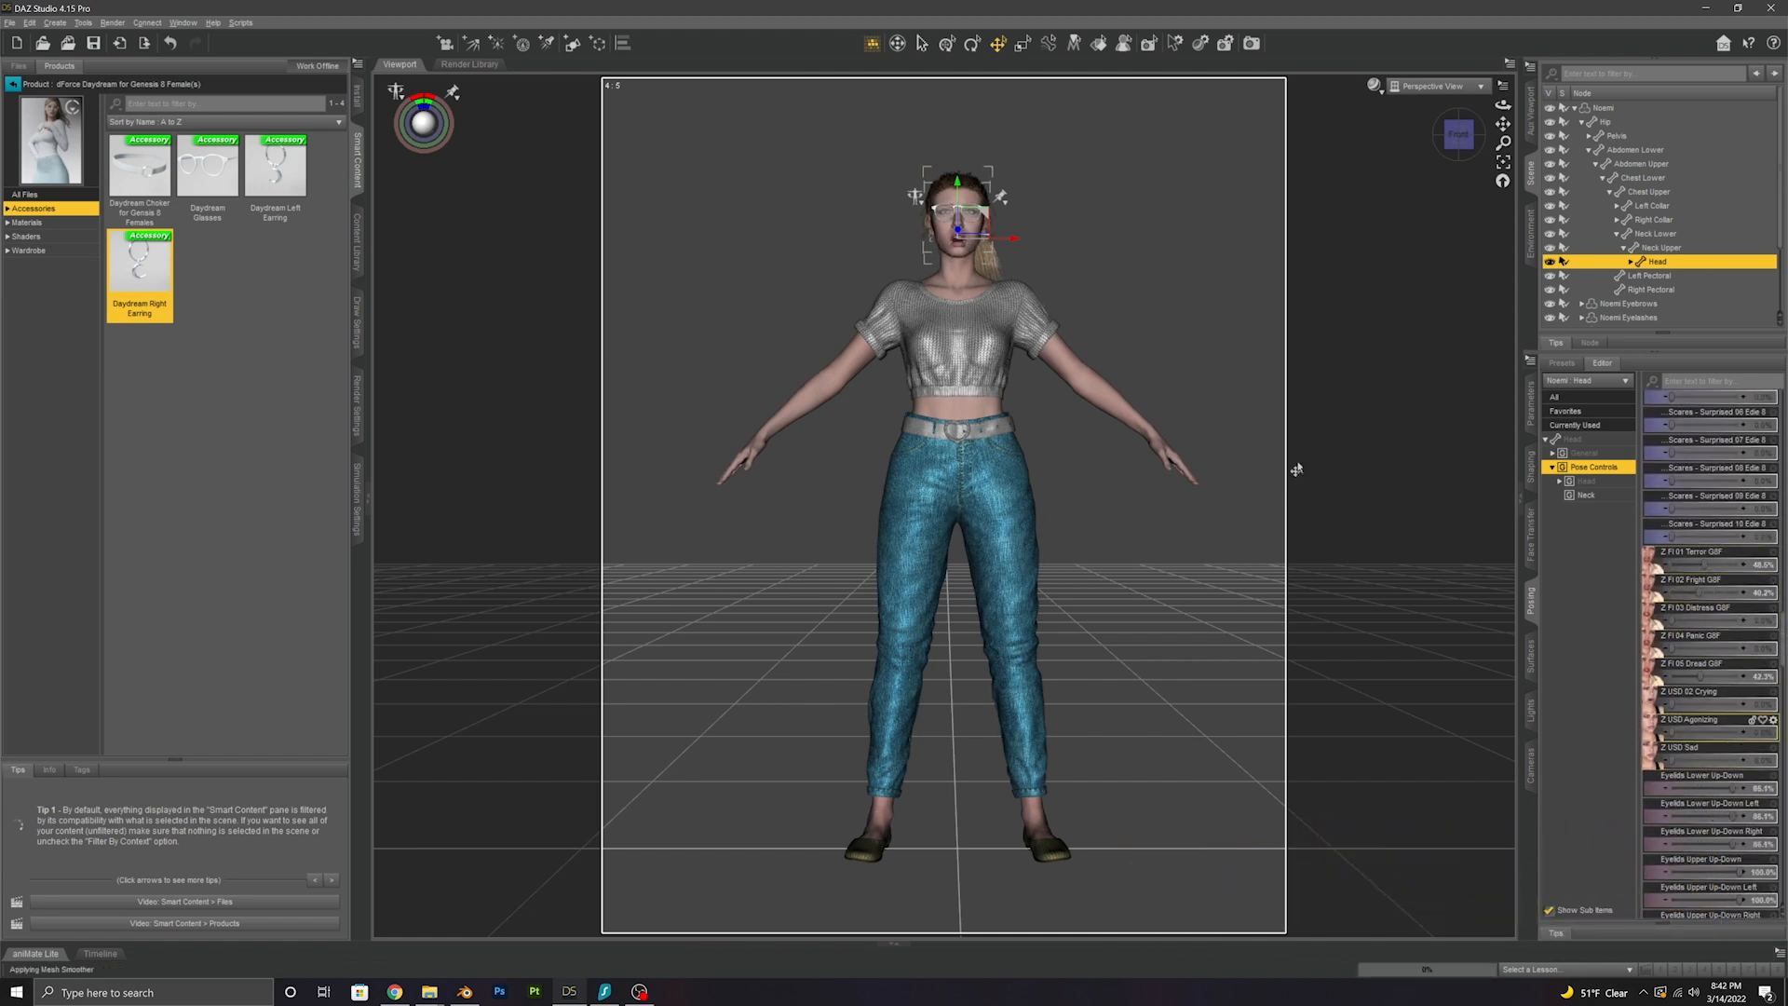
Apply the cross-legged Z MOR 14 Genesis 8 Female pose from The Magic of Reading set to the figure
{"action": "left_click", "coordinate": [12, 84]}
{"action": "left_click", "coordinate": [133, 554]}
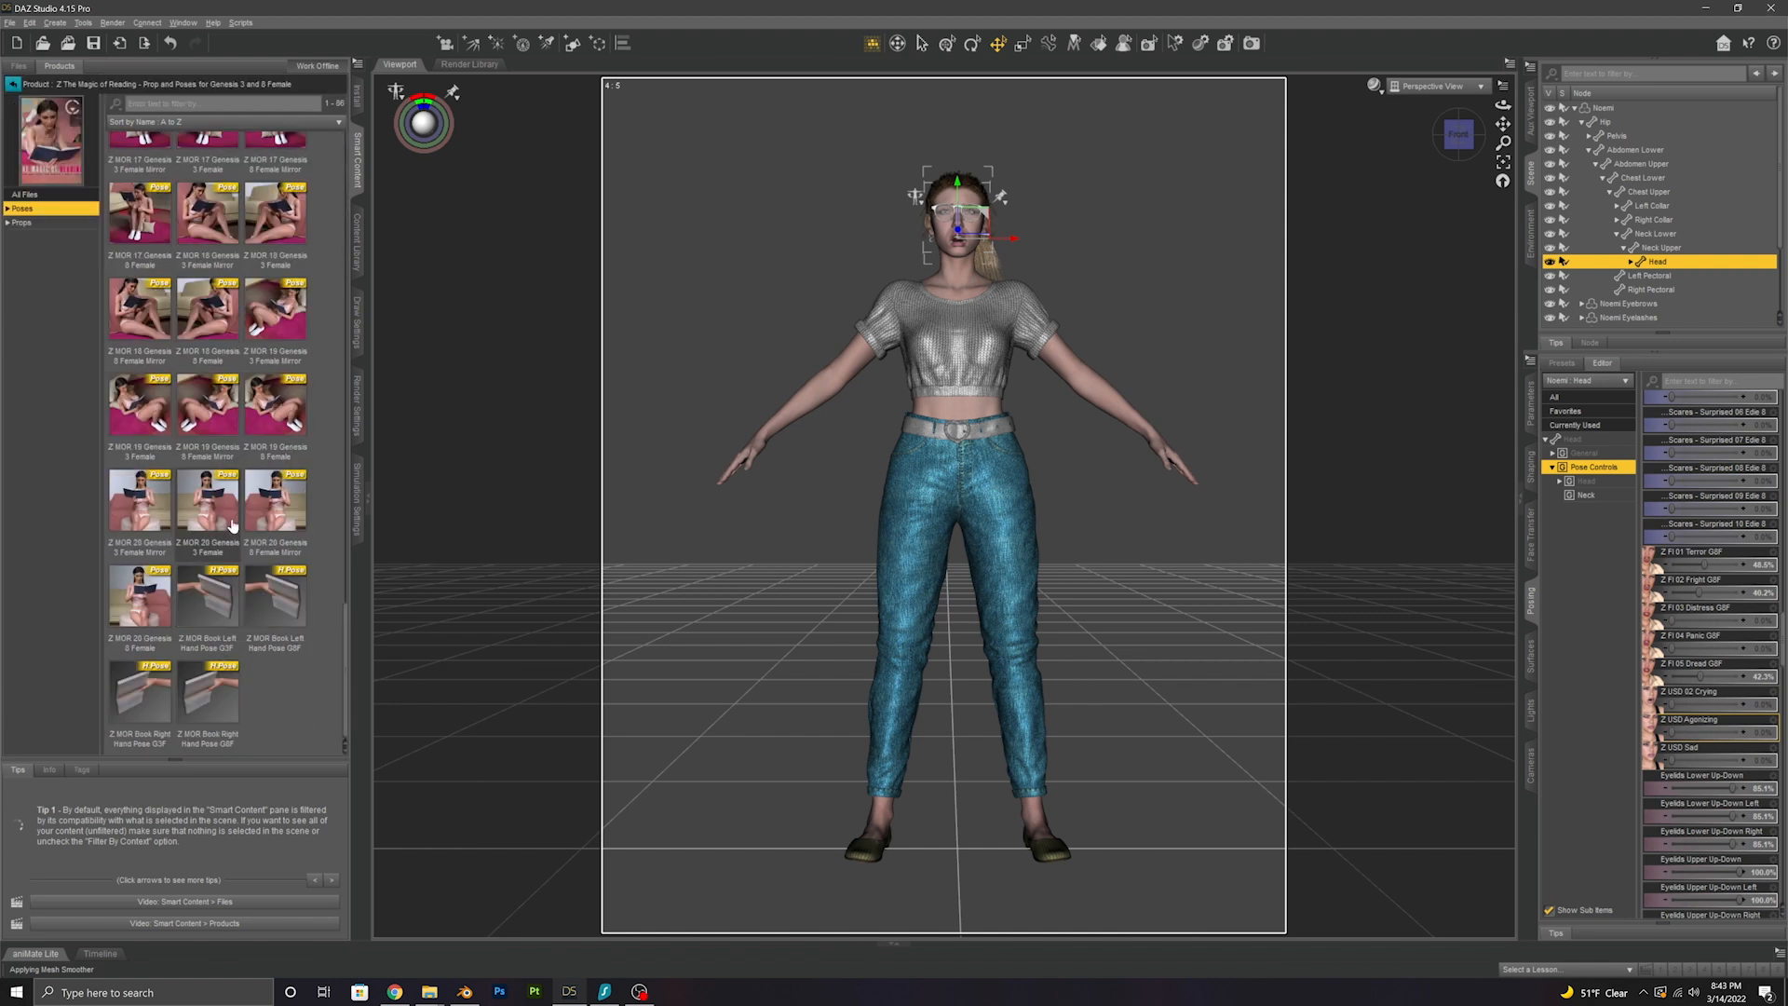
{"action": "left_click_drag", "start_coordinate": [345, 627], "coordinate": [346, 578]}
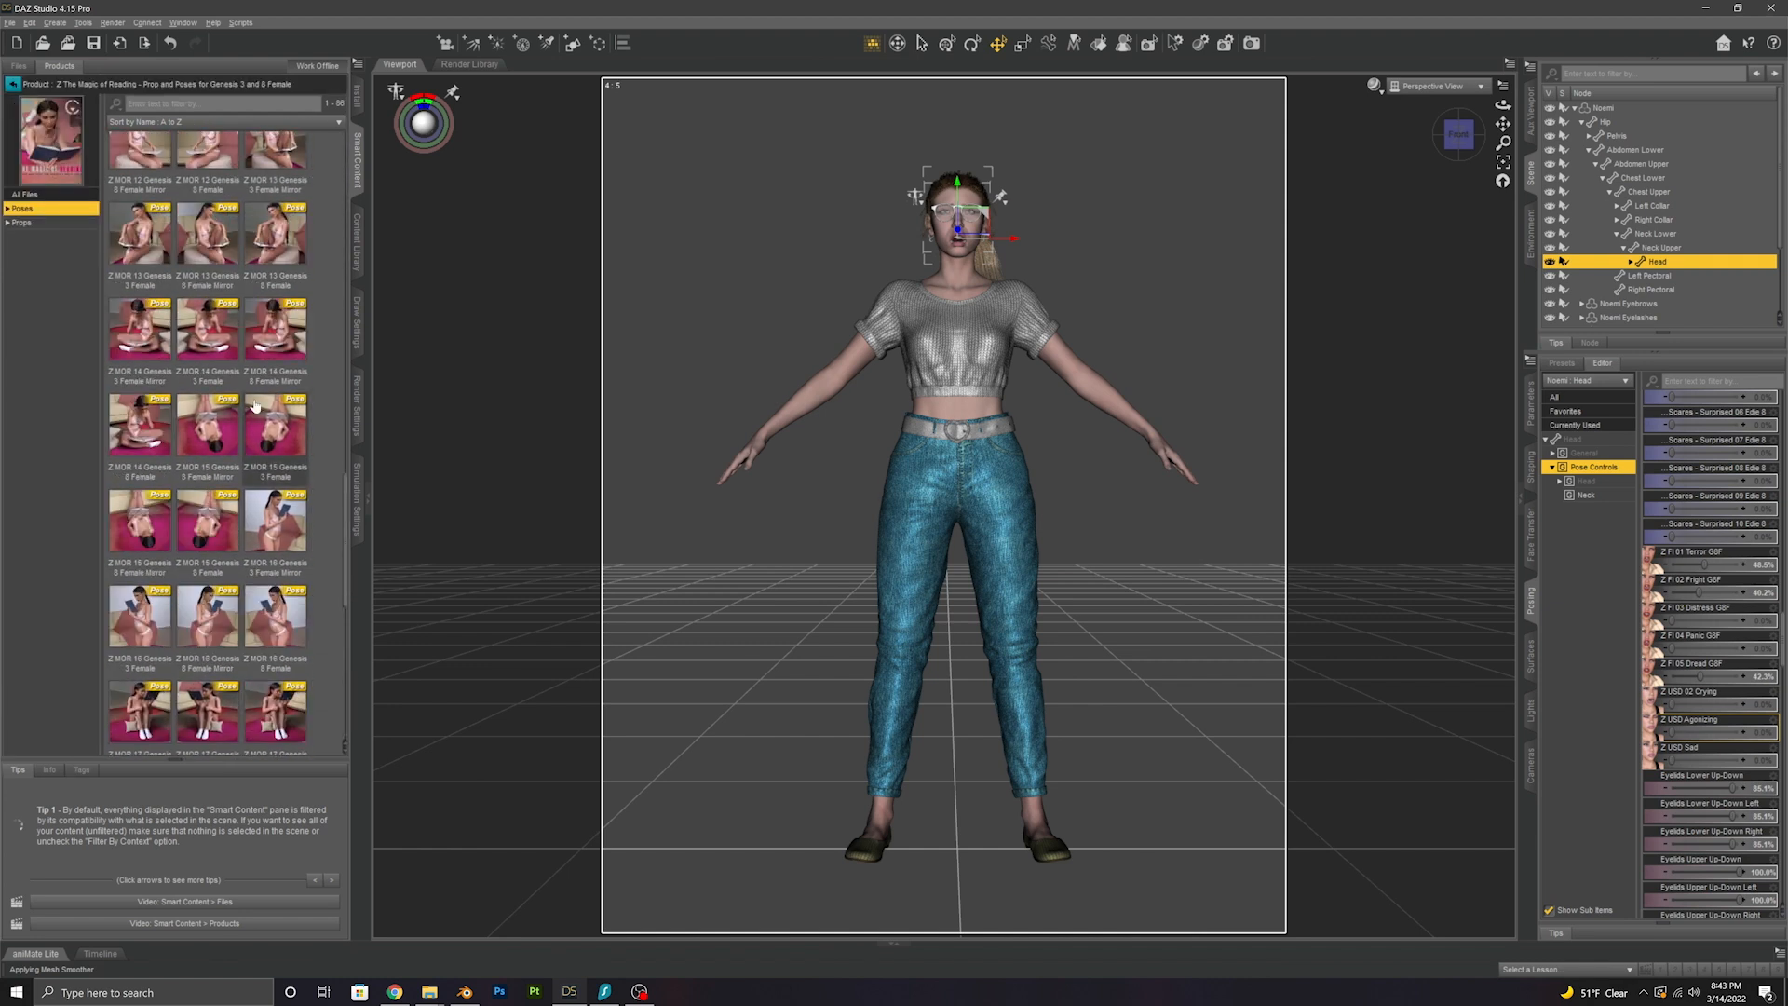
{"action": "double_click", "coordinate": [144, 425]}
{"action": "left_click_drag", "start_coordinate": [1503, 124], "coordinate": [1503, 46]}
Open the recent scene GirlPos_v3.duf without saving the current one
{"action": "left_click", "coordinate": [10, 22]}
{"action": "mouse_move", "coordinate": [58, 73]}
{"action": "left_click", "coordinate": [187, 75]}
{"action": "left_click", "coordinate": [897, 510]}
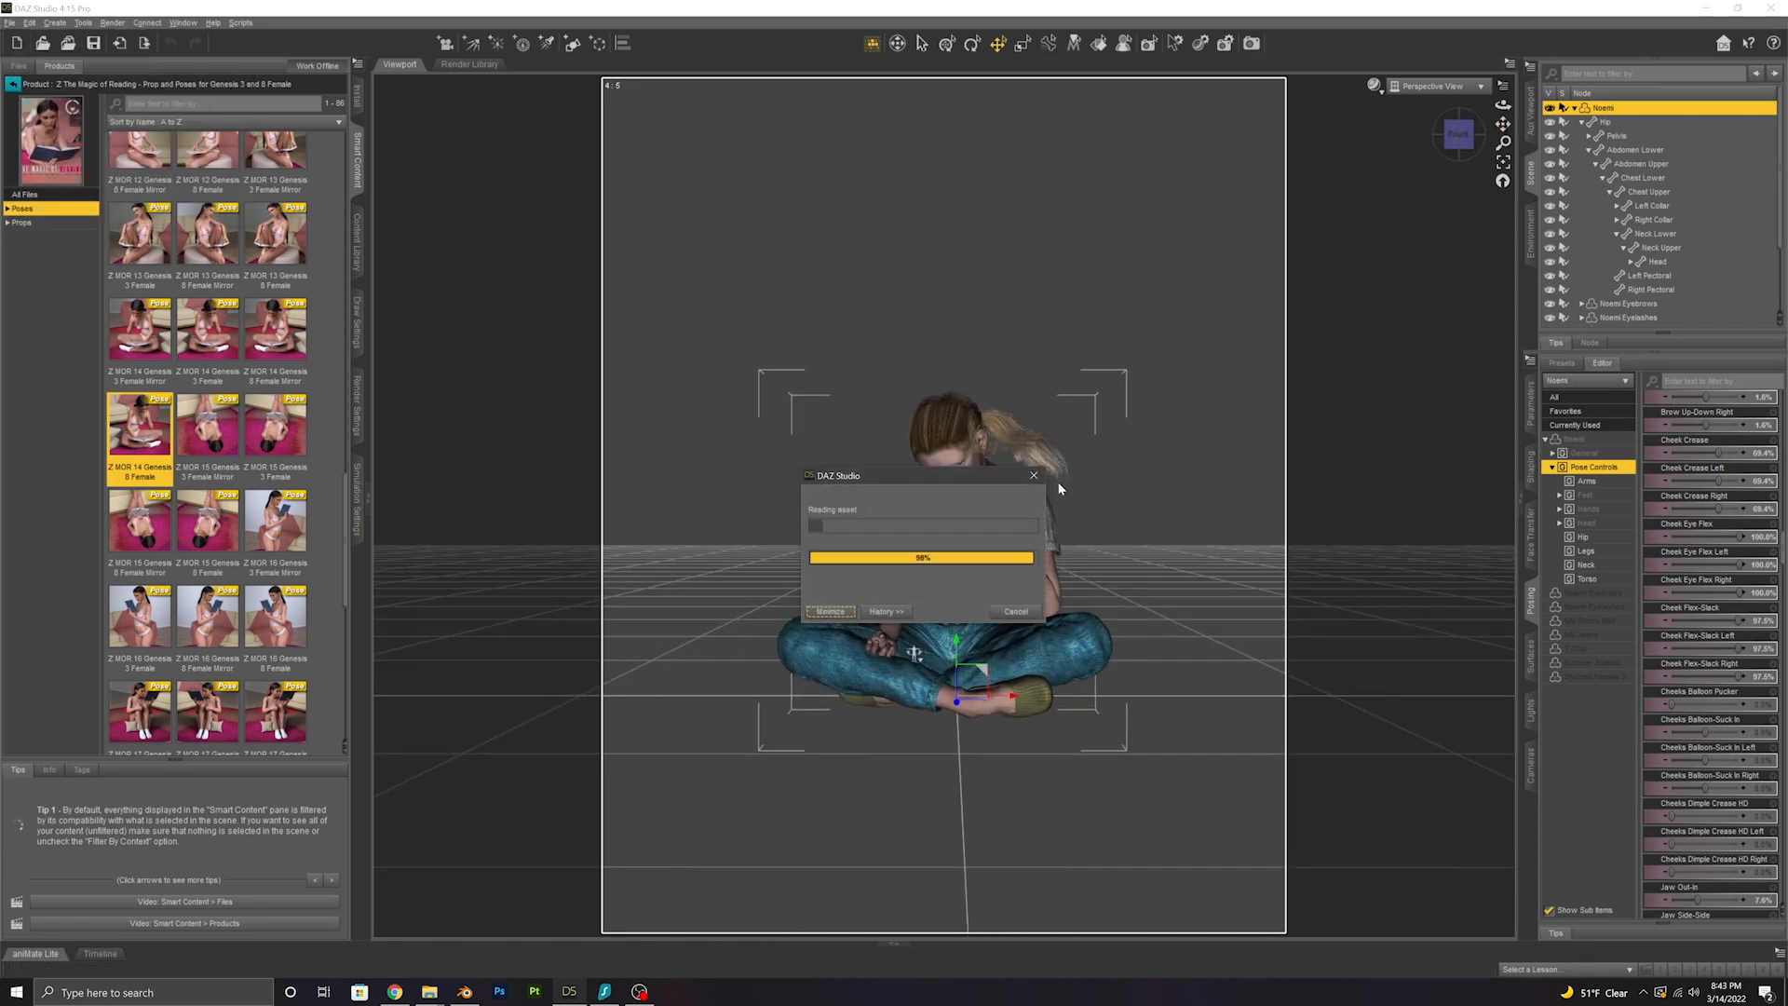
Inspect the seated girl with her book in Perspective View, orbiting around her, and return to the Camera view
{"action": "left_click", "coordinate": [1422, 92]}
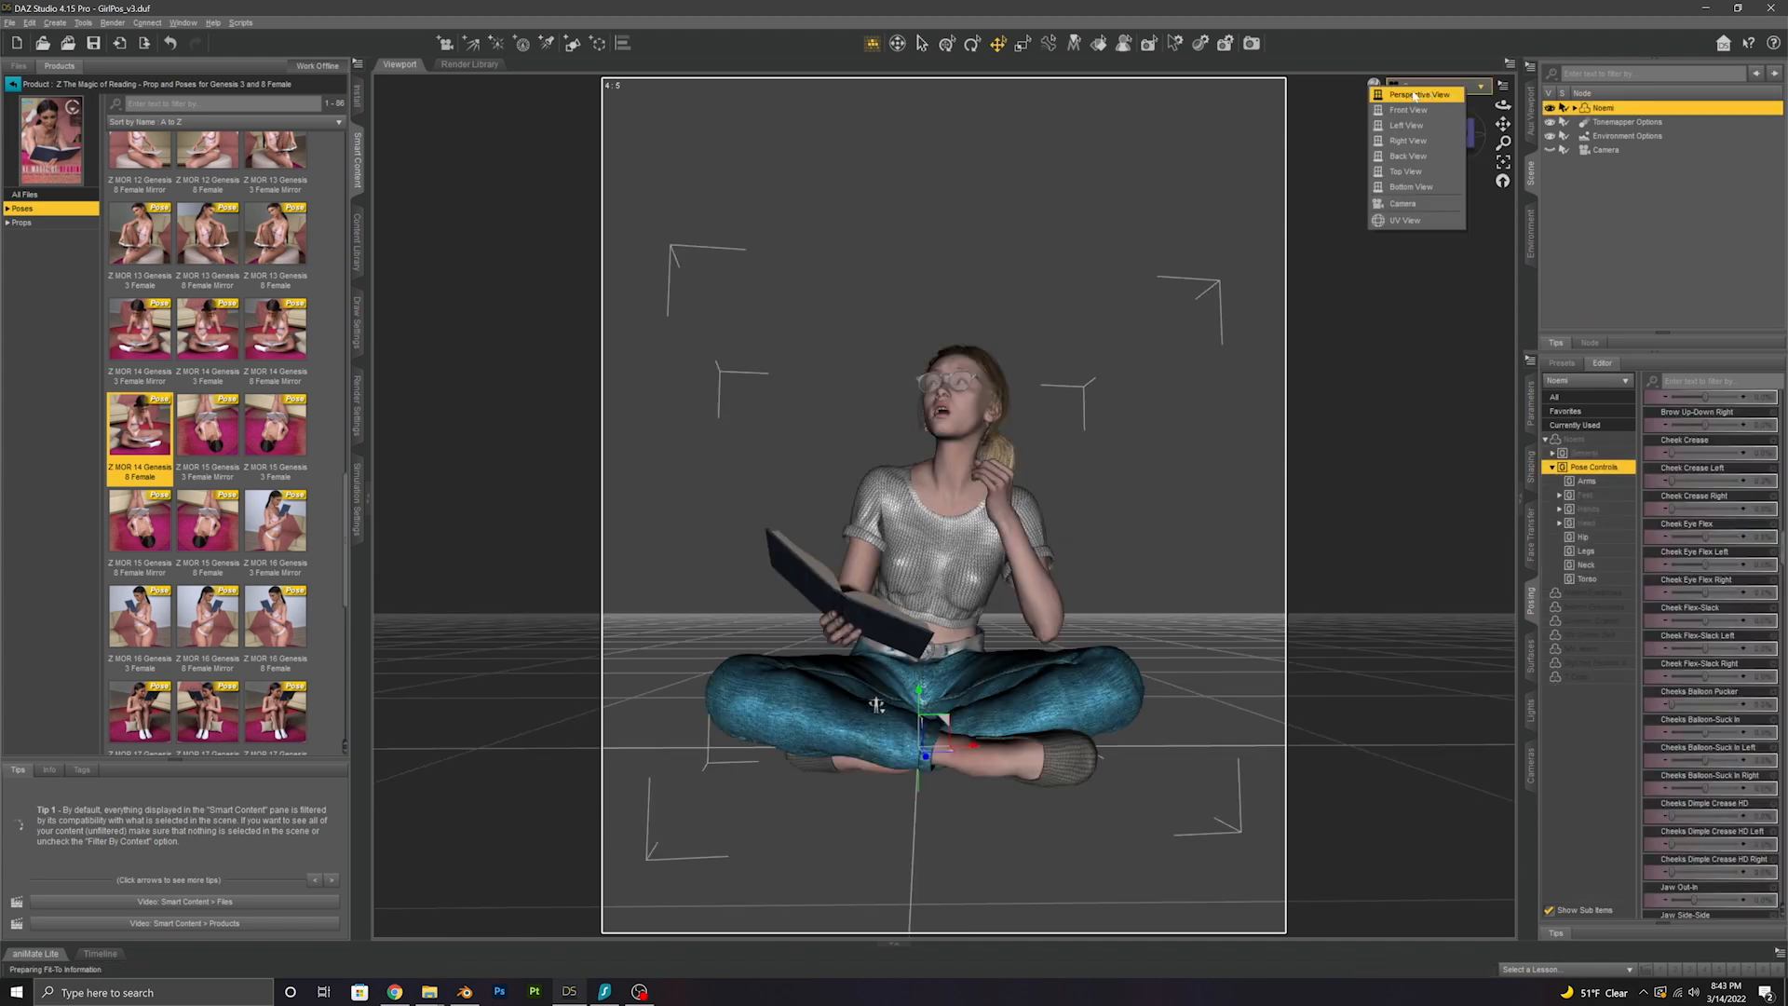
{"action": "left_click", "coordinate": [1424, 96]}
{"action": "mouse_move", "coordinate": [1458, 136]}
{"action": "left_mouse_down"}
{"action": "mouse_move", "coordinate": [1425, 132]}
{"action": "mouse_move", "coordinate": [1499, 140]}
{"action": "mouse_move", "coordinate": [1441, 143]}
{"action": "mouse_move", "coordinate": [1459, 119]}
{"action": "left_mouse_up"}
{"action": "left_click", "coordinate": [1434, 86]}
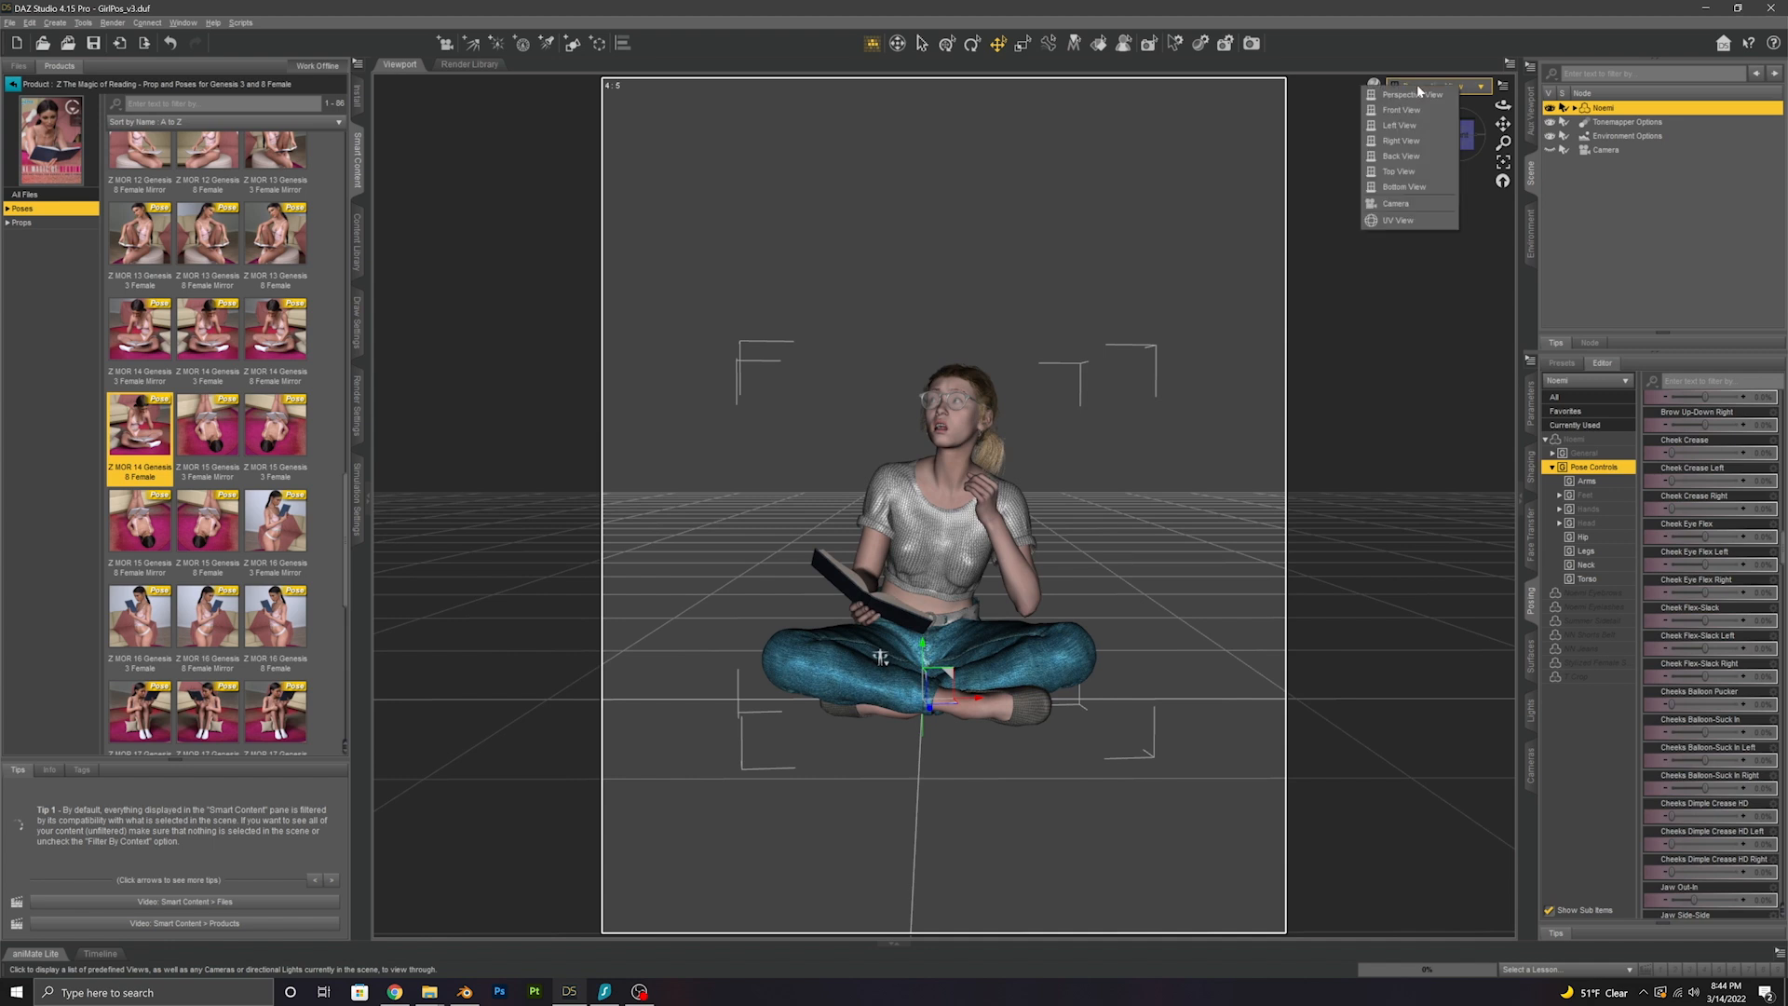
{"action": "left_click", "coordinate": [1398, 199]}
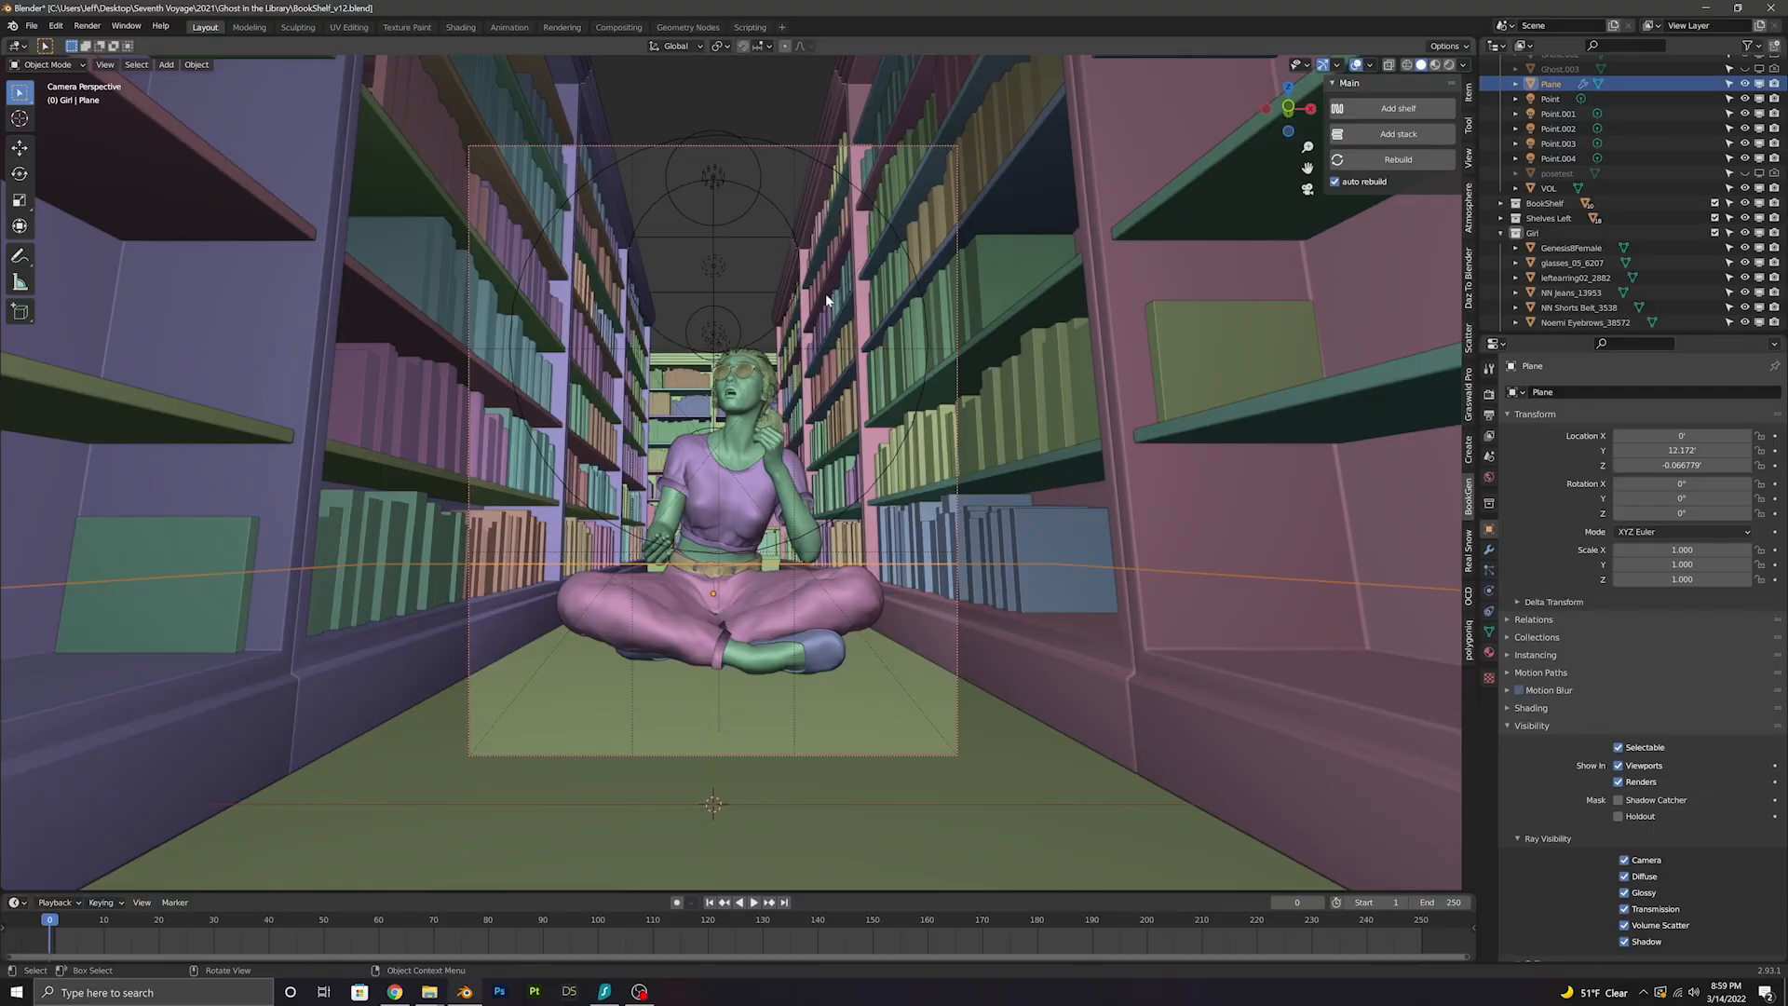
Switch to Blender, check the ray visibility settings of the Genesis8Female mesh, and preview the library scene in rendered shading
{"action": "left_click", "coordinate": [685, 180]}
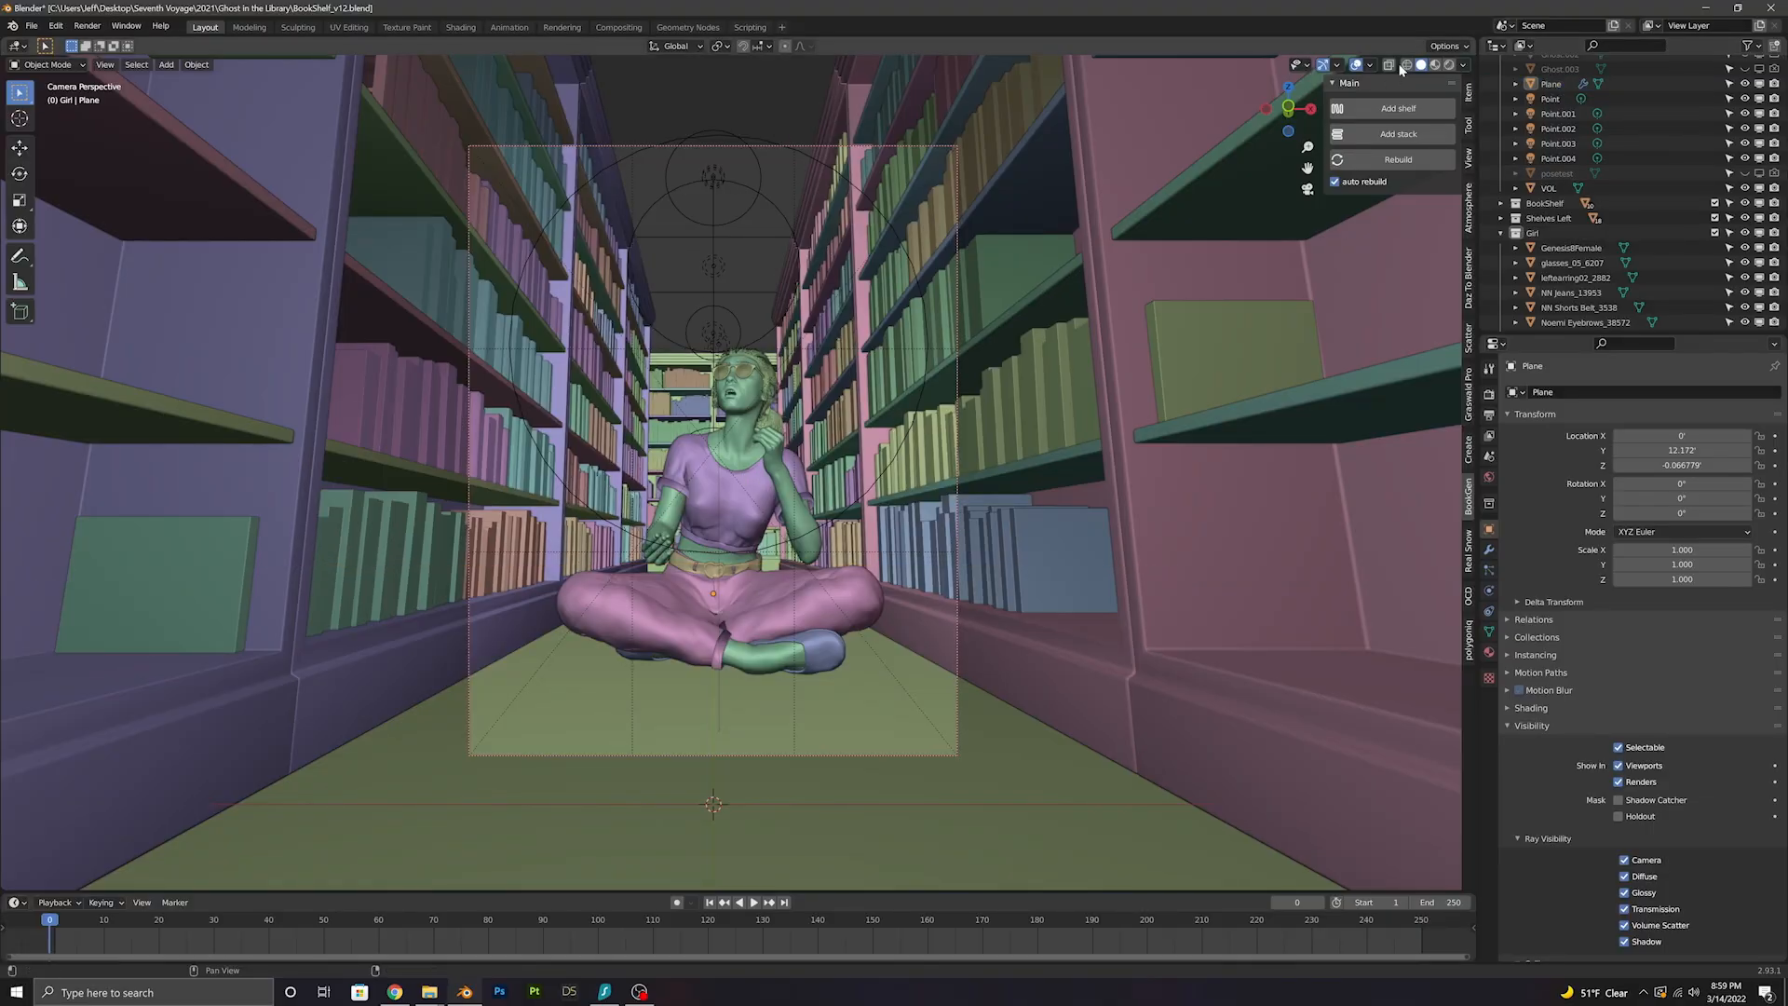
{"action": "left_click", "coordinate": [1571, 248]}
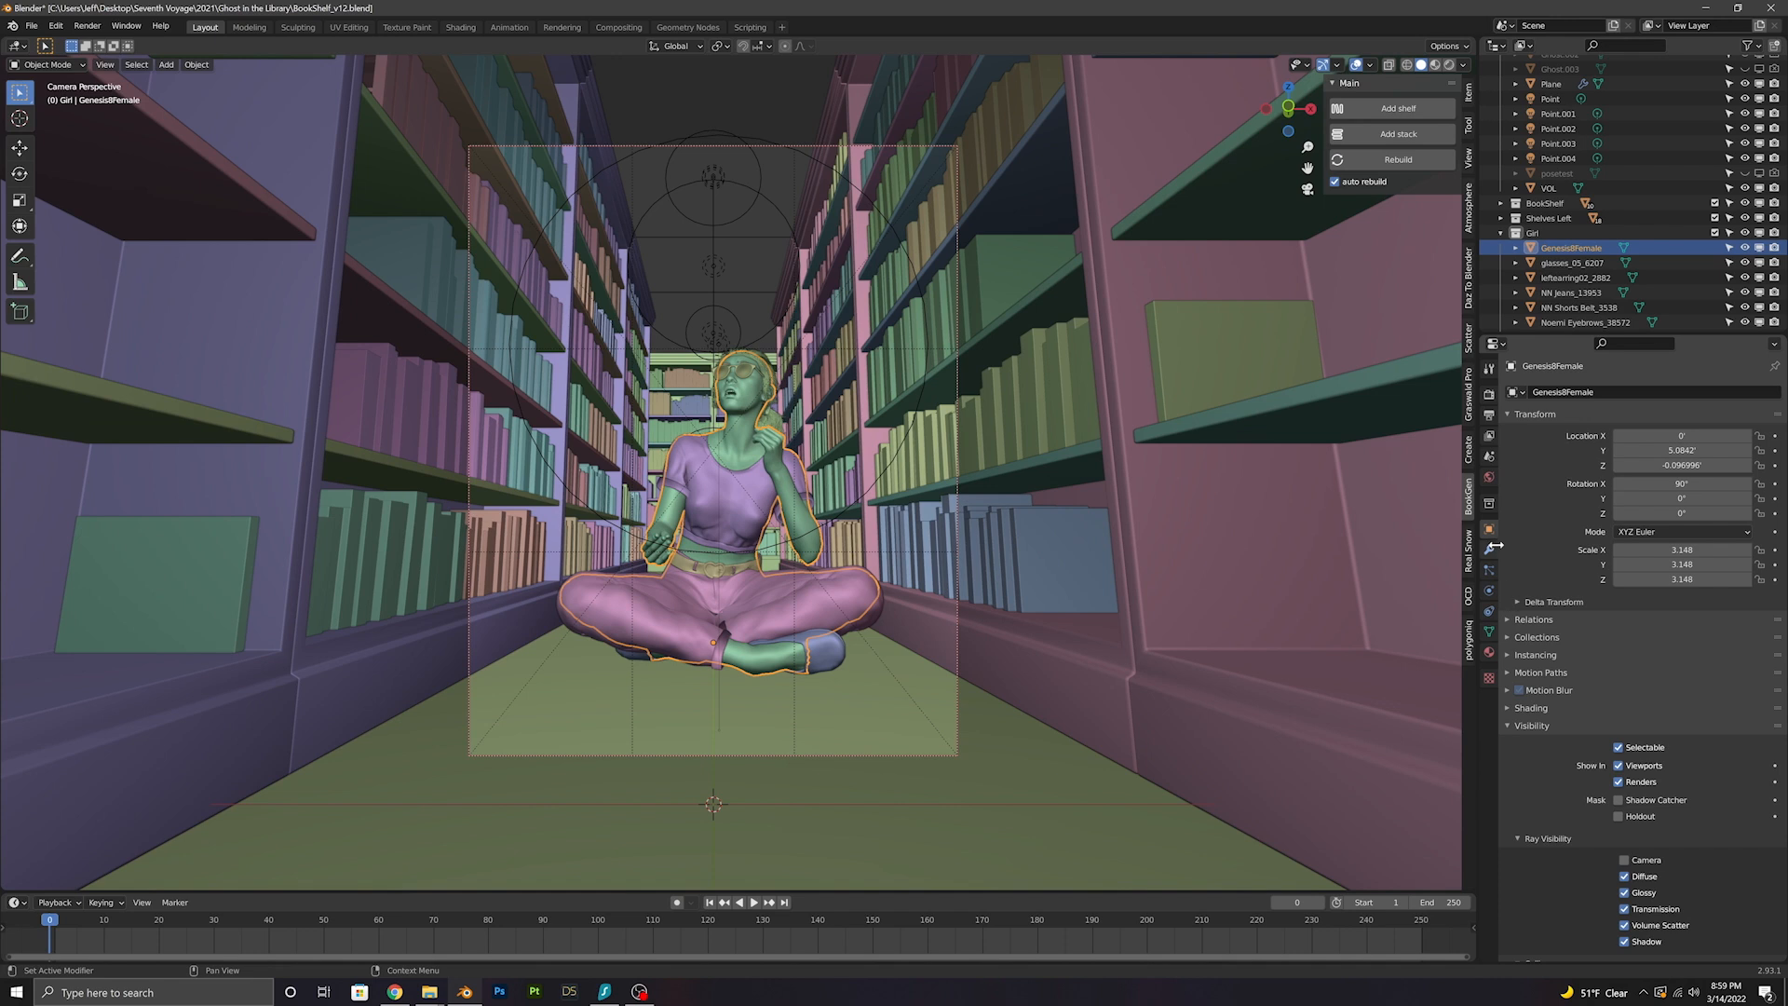
{"action": "scroll", "coordinate": [1627, 735], "scroll_direction": "down", "scroll_amount": 3}
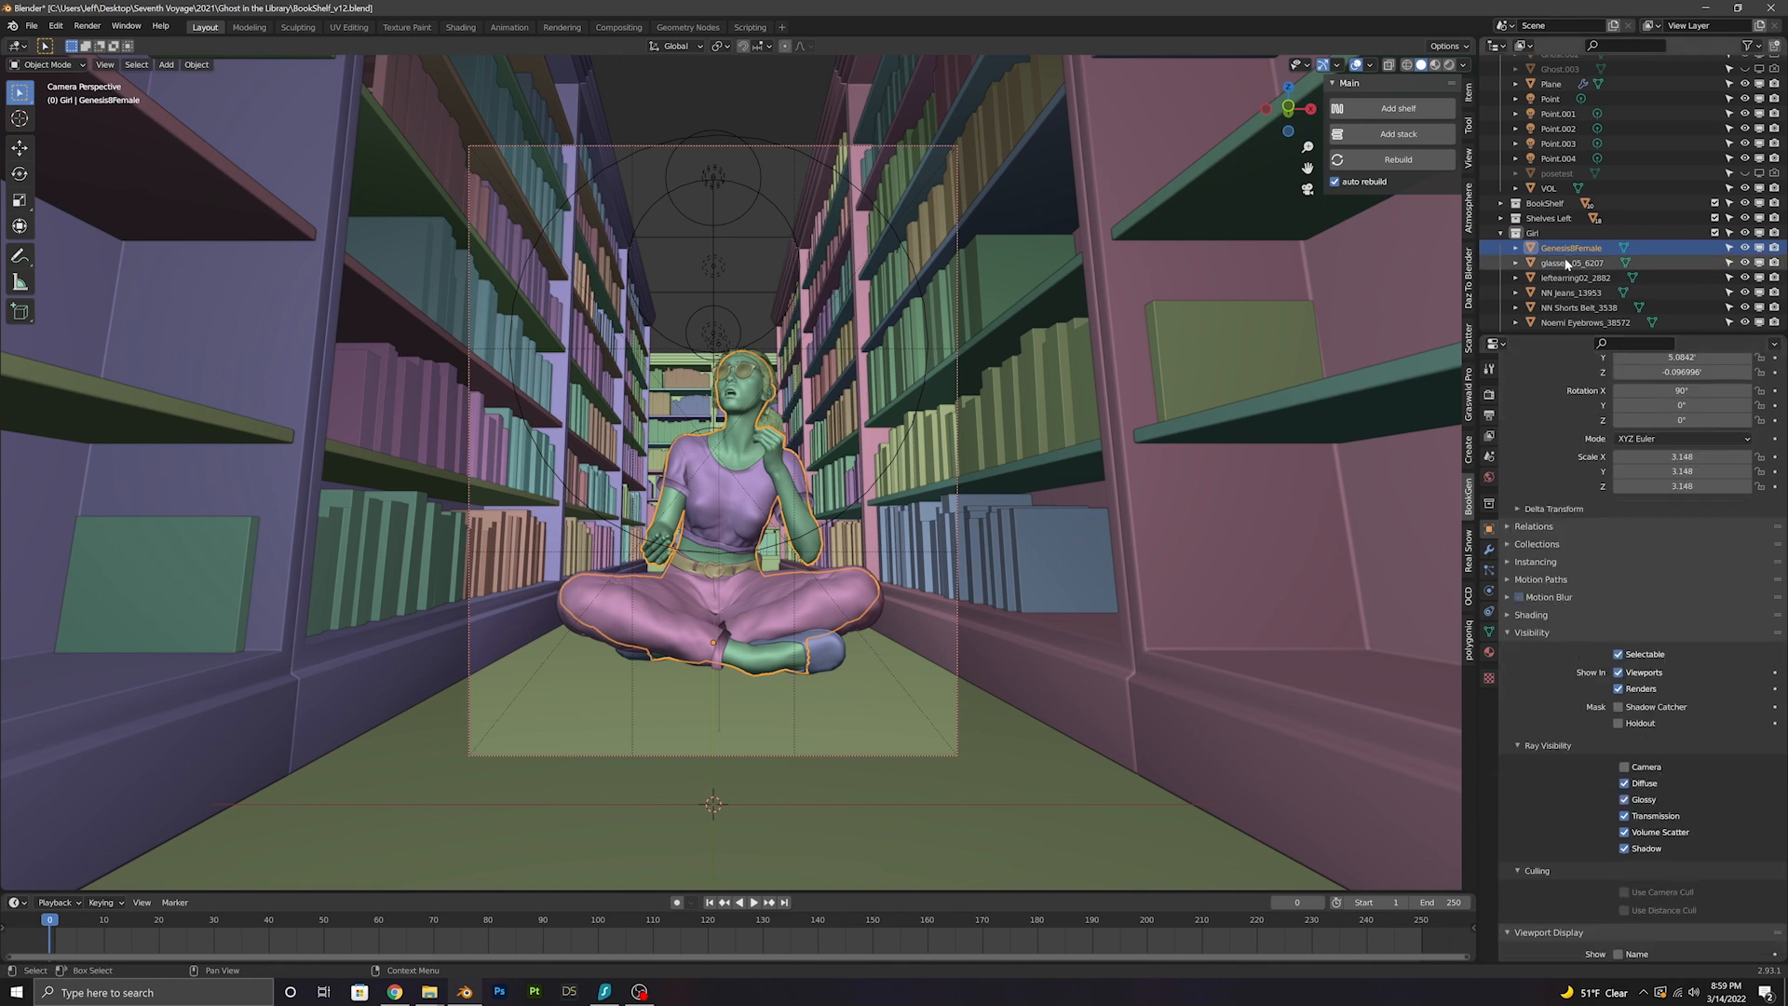
{"action": "left_click", "coordinate": [1449, 64]}
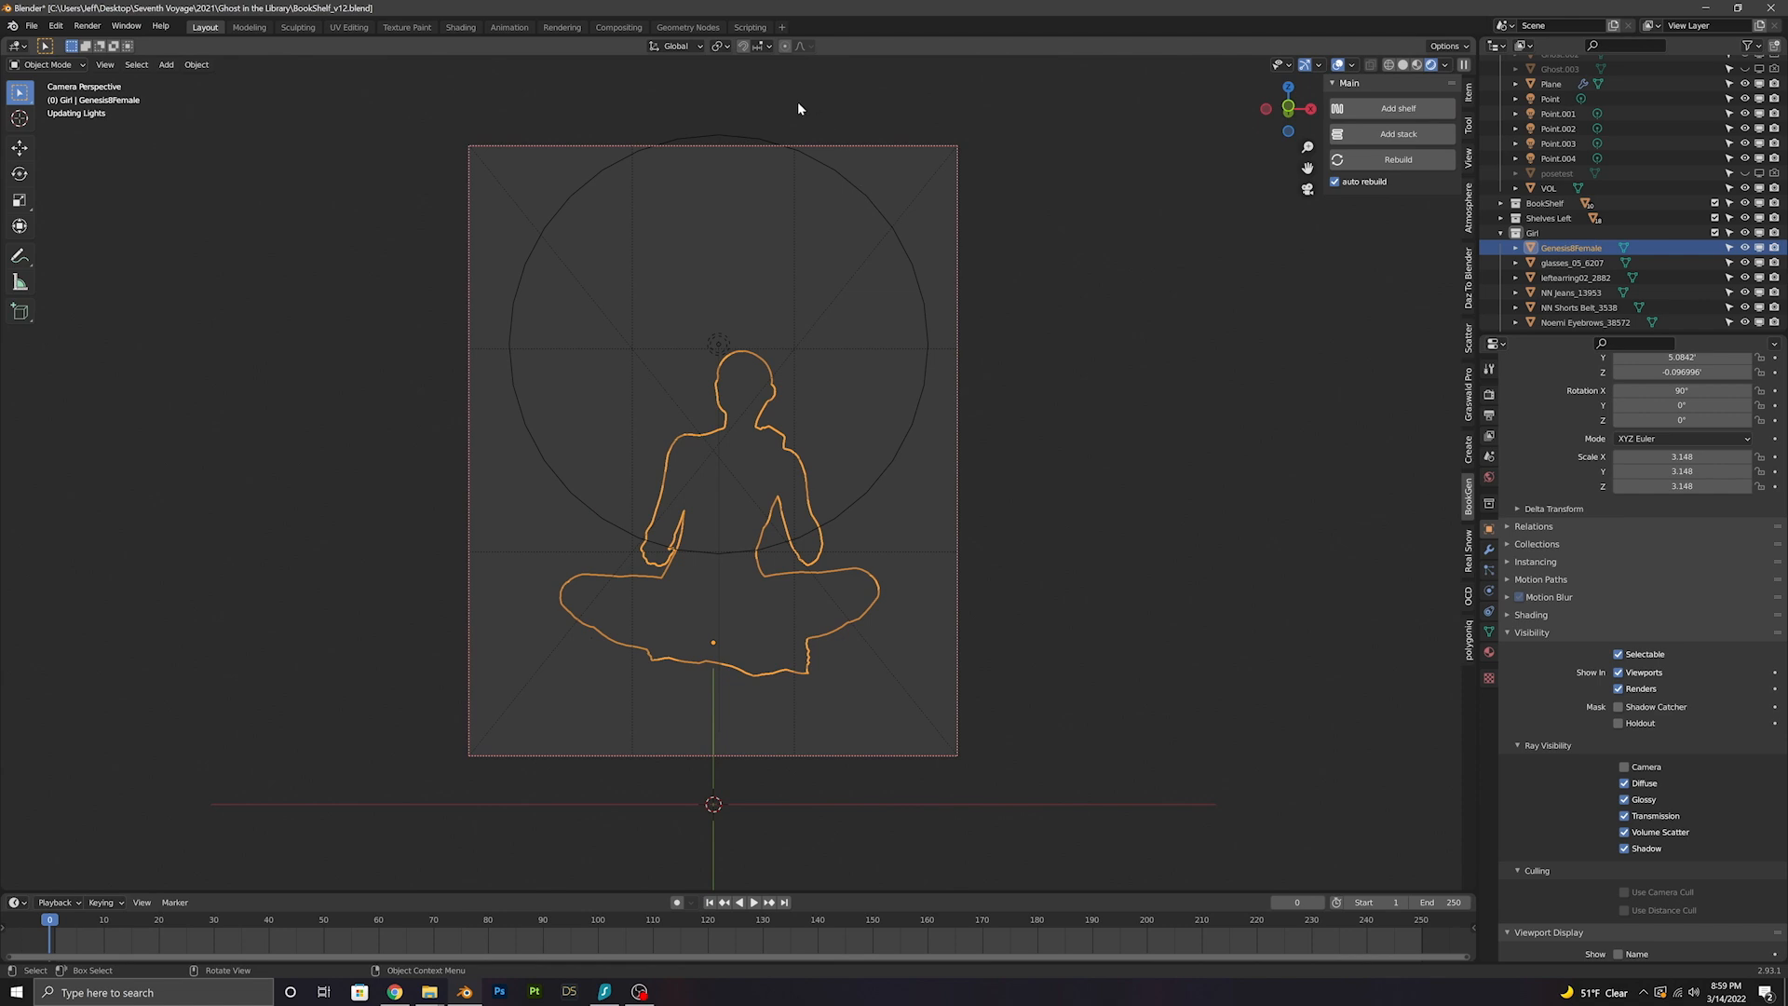
{"action": "left_click", "coordinate": [744, 99]}
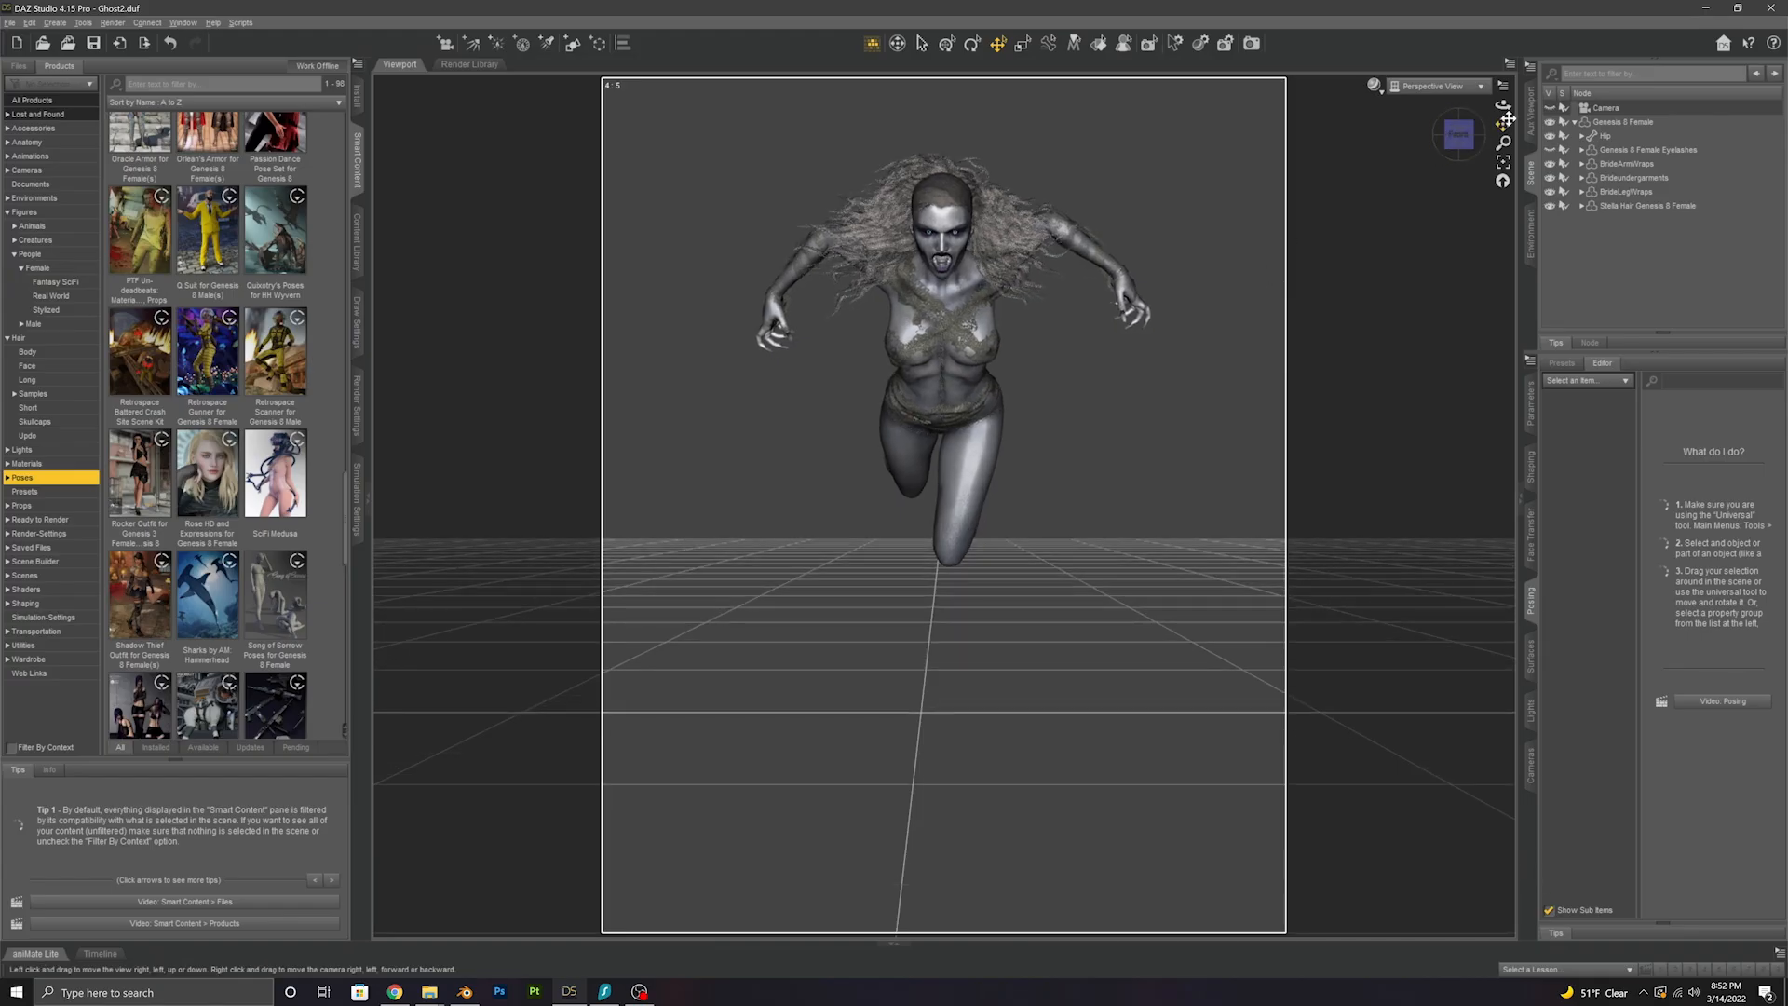
Switch to the Ghost2 scene in DAZ Studio, inspect the ghost from another angle, and view it through the Camera
{"action": "left_click_drag", "start_coordinate": [1507, 119], "coordinate": [1508, 191]}
{"action": "mouse_move", "coordinate": [1459, 135]}
{"action": "left_mouse_down"}
{"action": "mouse_move", "coordinate": [1387, 129]}
{"action": "mouse_move", "coordinate": [1469, 127]}
{"action": "mouse_move", "coordinate": [1508, 154]}
{"action": "mouse_move", "coordinate": [1459, 160]}
{"action": "mouse_move", "coordinate": [1416, 122]}
{"action": "mouse_move", "coordinate": [1466, 150]}
{"action": "left_mouse_up"}
{"action": "left_click", "coordinate": [1420, 87]}
{"action": "left_click", "coordinate": [1406, 206]}
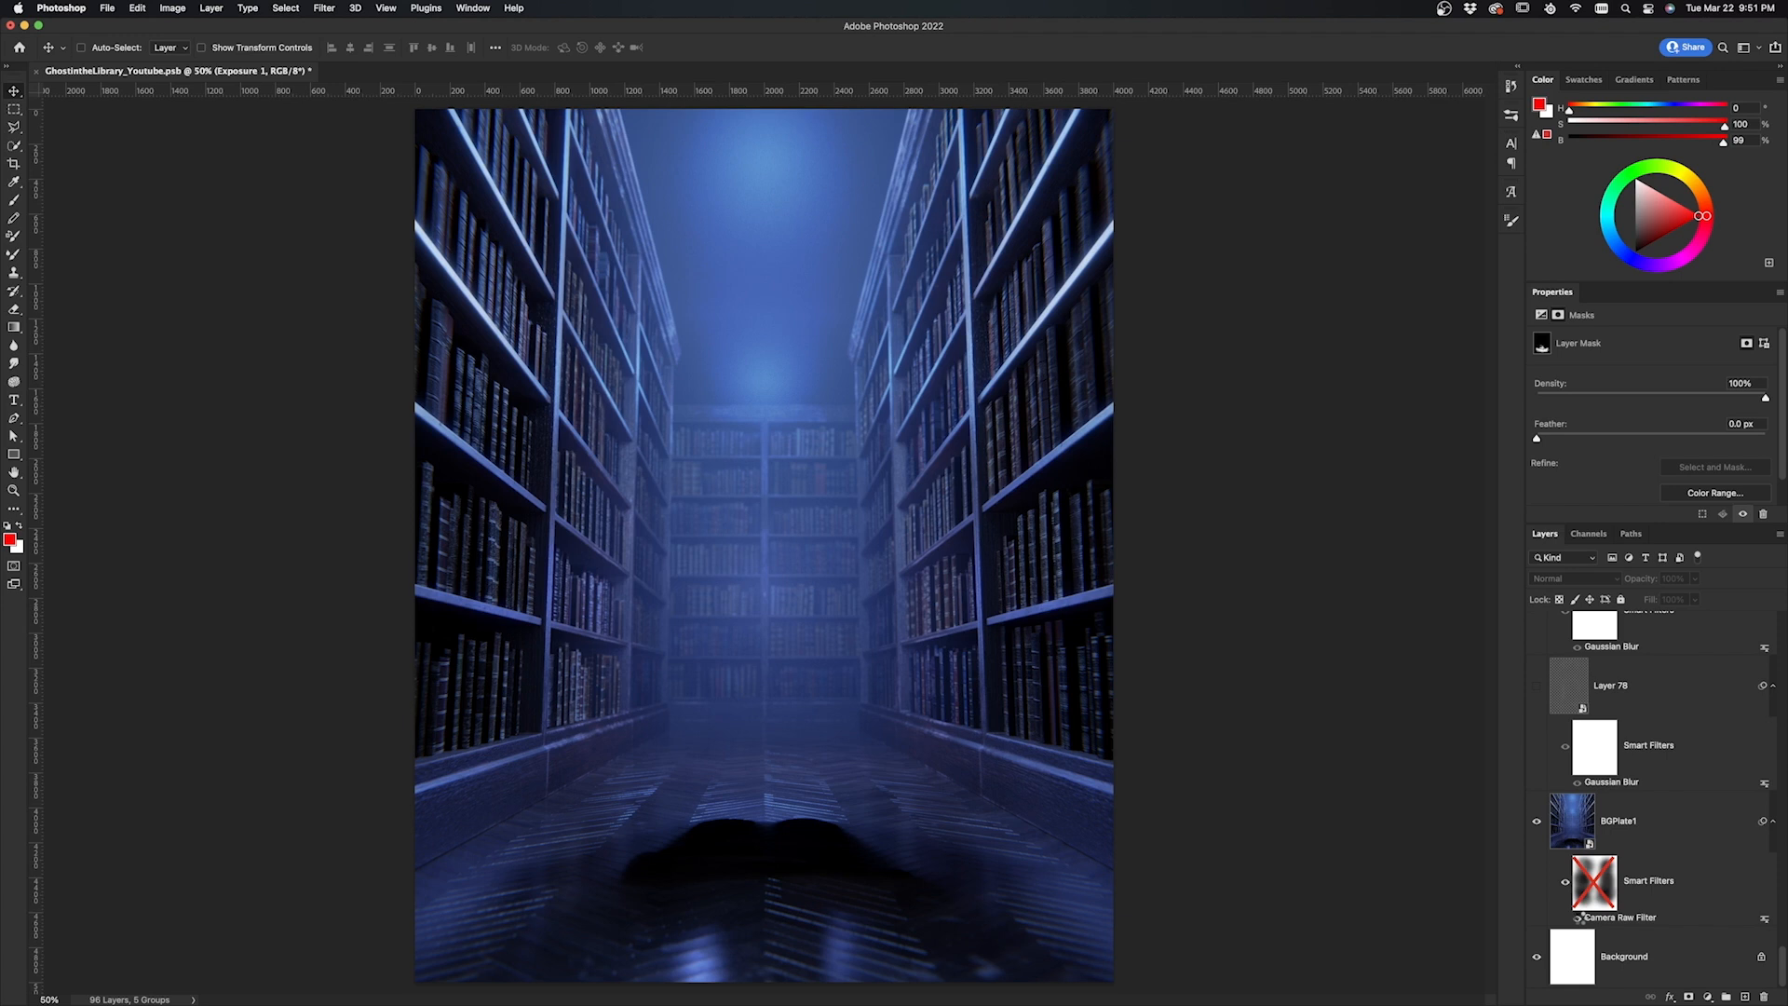
Switch to Photoshop and turn on the Camera Raw Filter and the smart filter mask of the BGPlate1 layer
{"action": "left_click", "coordinate": [1578, 918]}
{"action": "left_click", "coordinate": [1595, 888], "text": "shift"}
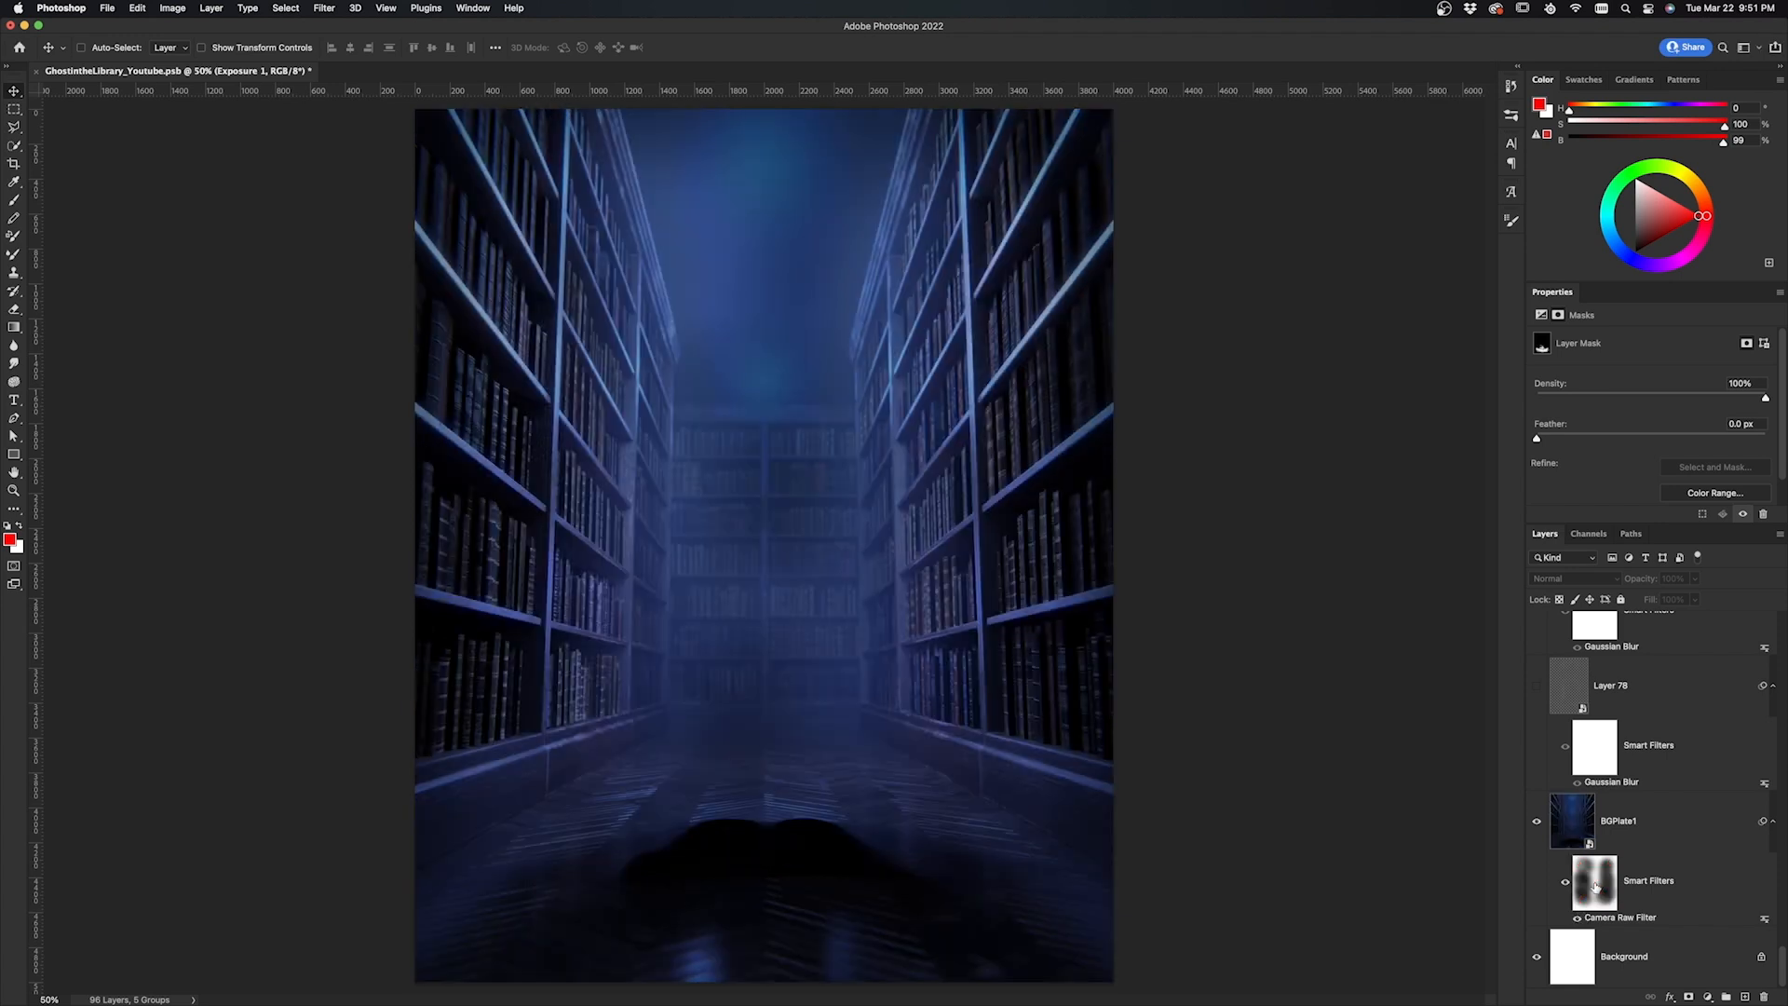
Show the seated girl's smart object layer and turn on its Gradient Overlay effect
{"action": "left_click_drag", "start_coordinate": [1782, 972], "coordinate": [1773, 821]}
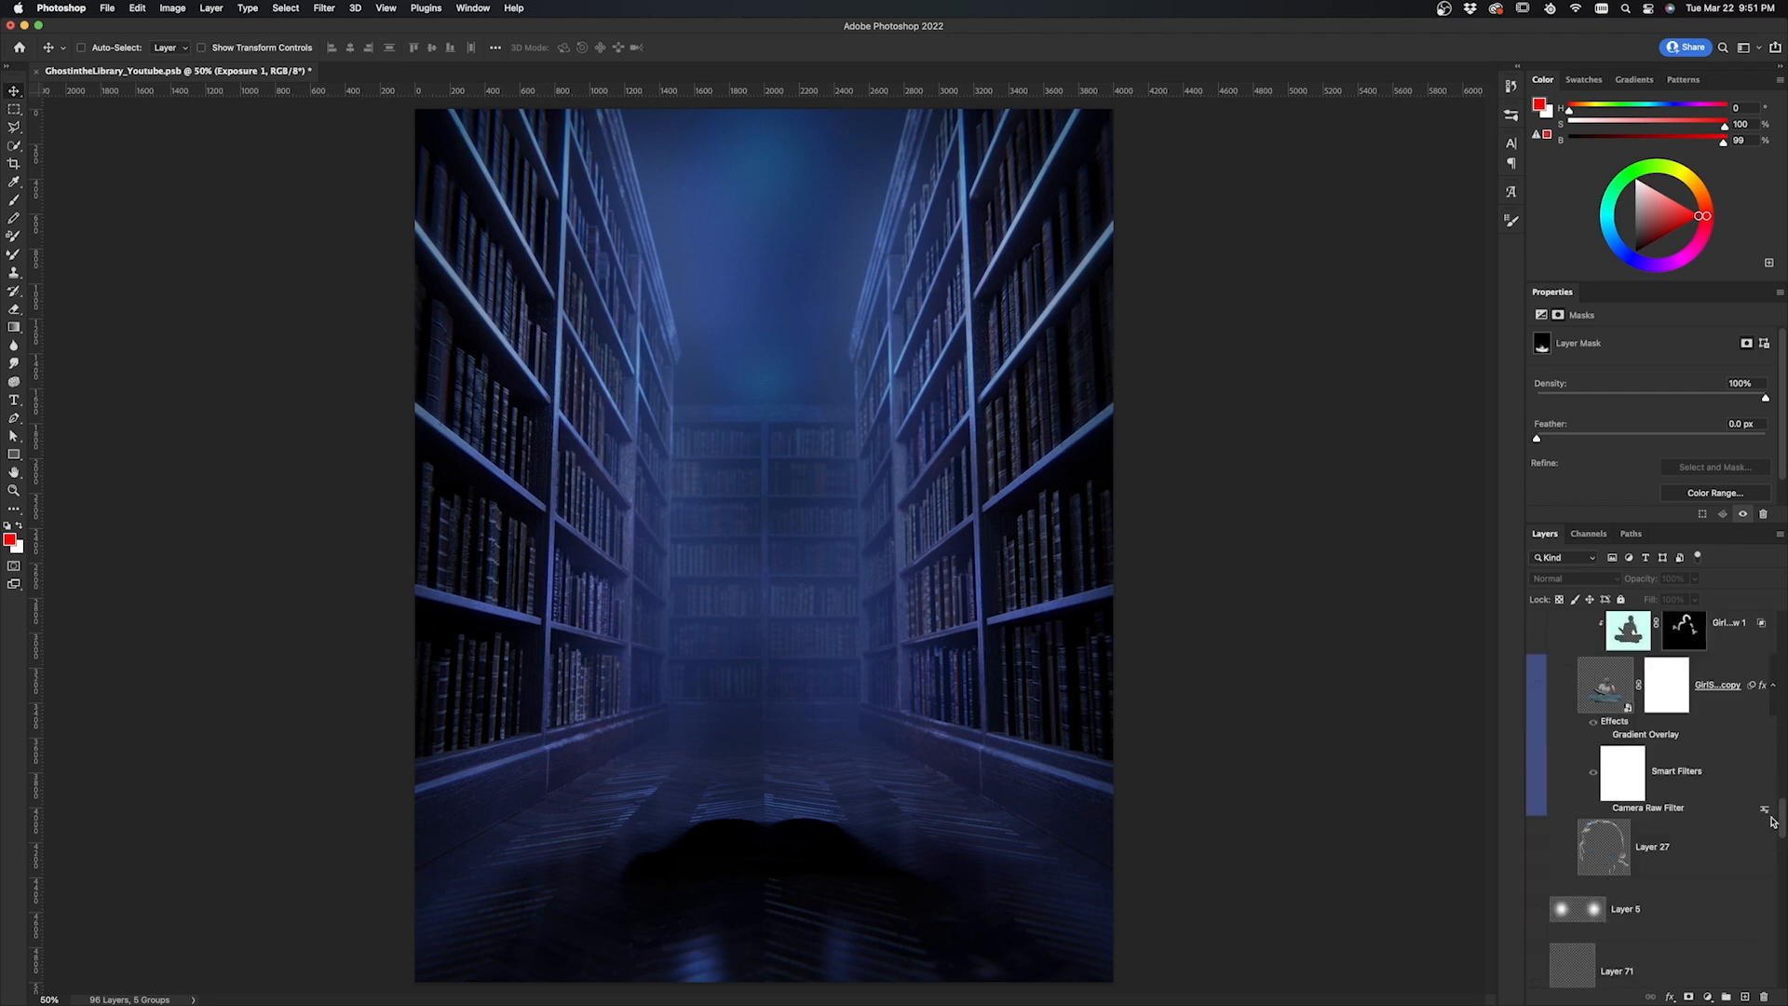
{"action": "left_click", "coordinate": [1538, 689]}
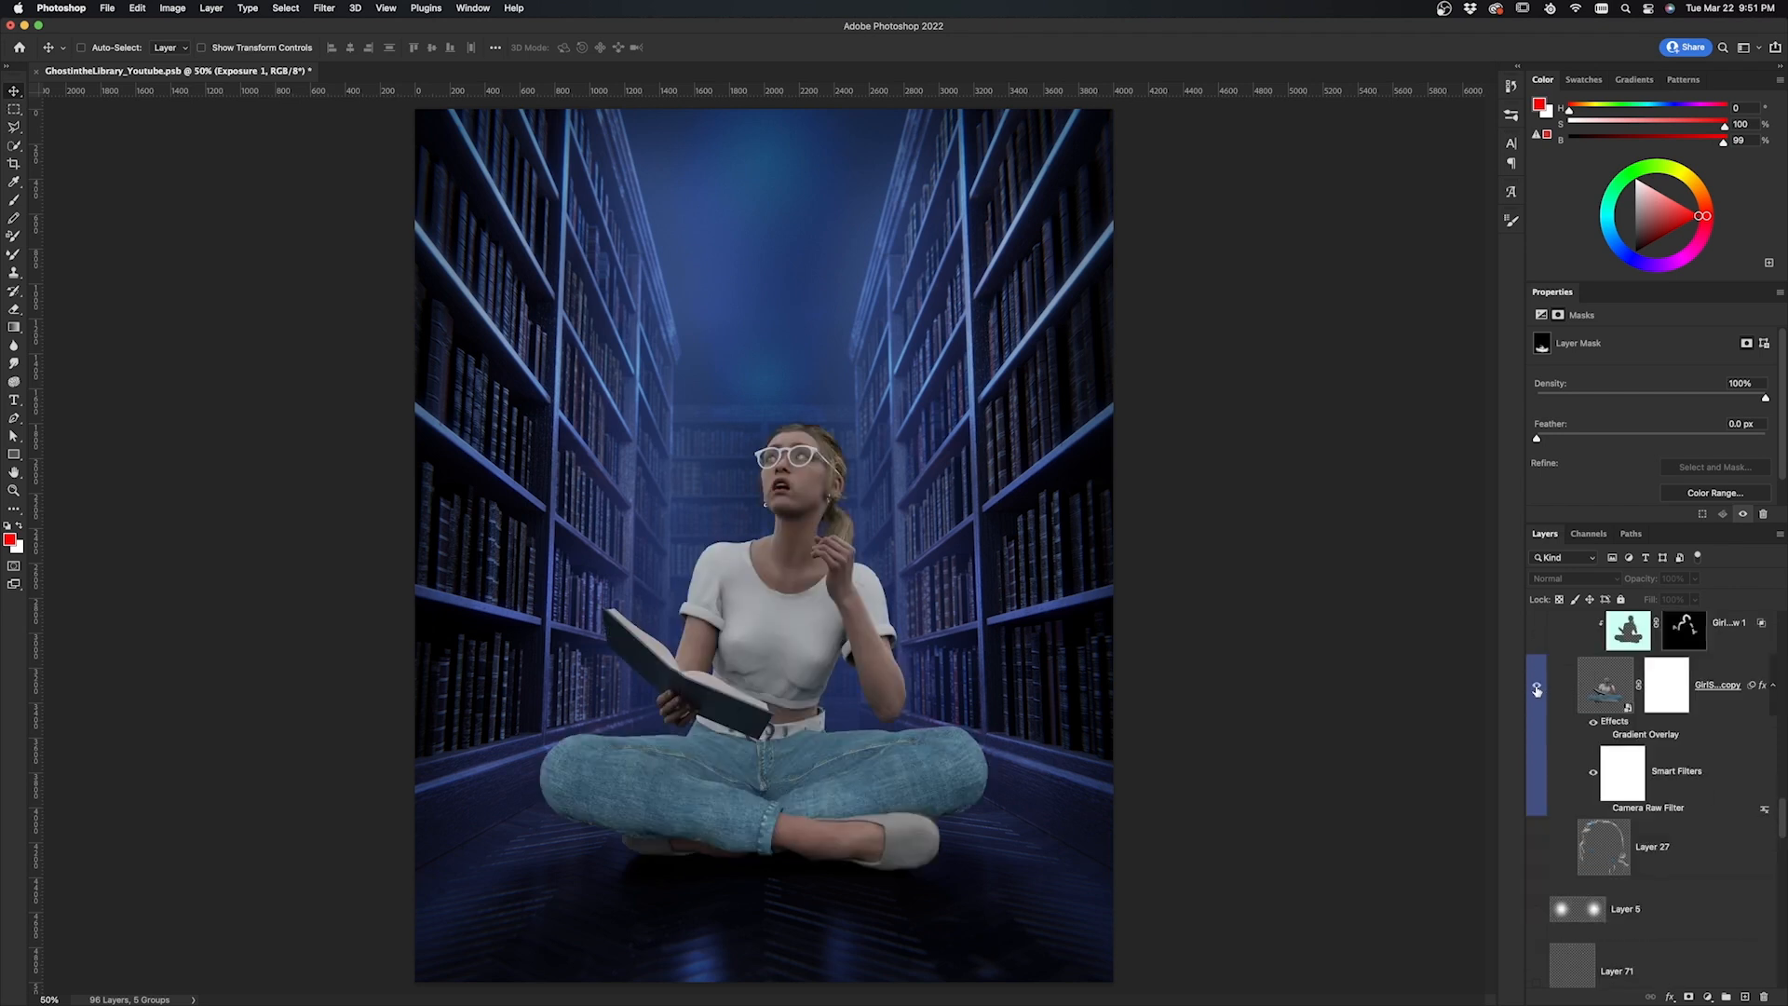
{"action": "left_click", "coordinate": [1607, 736]}
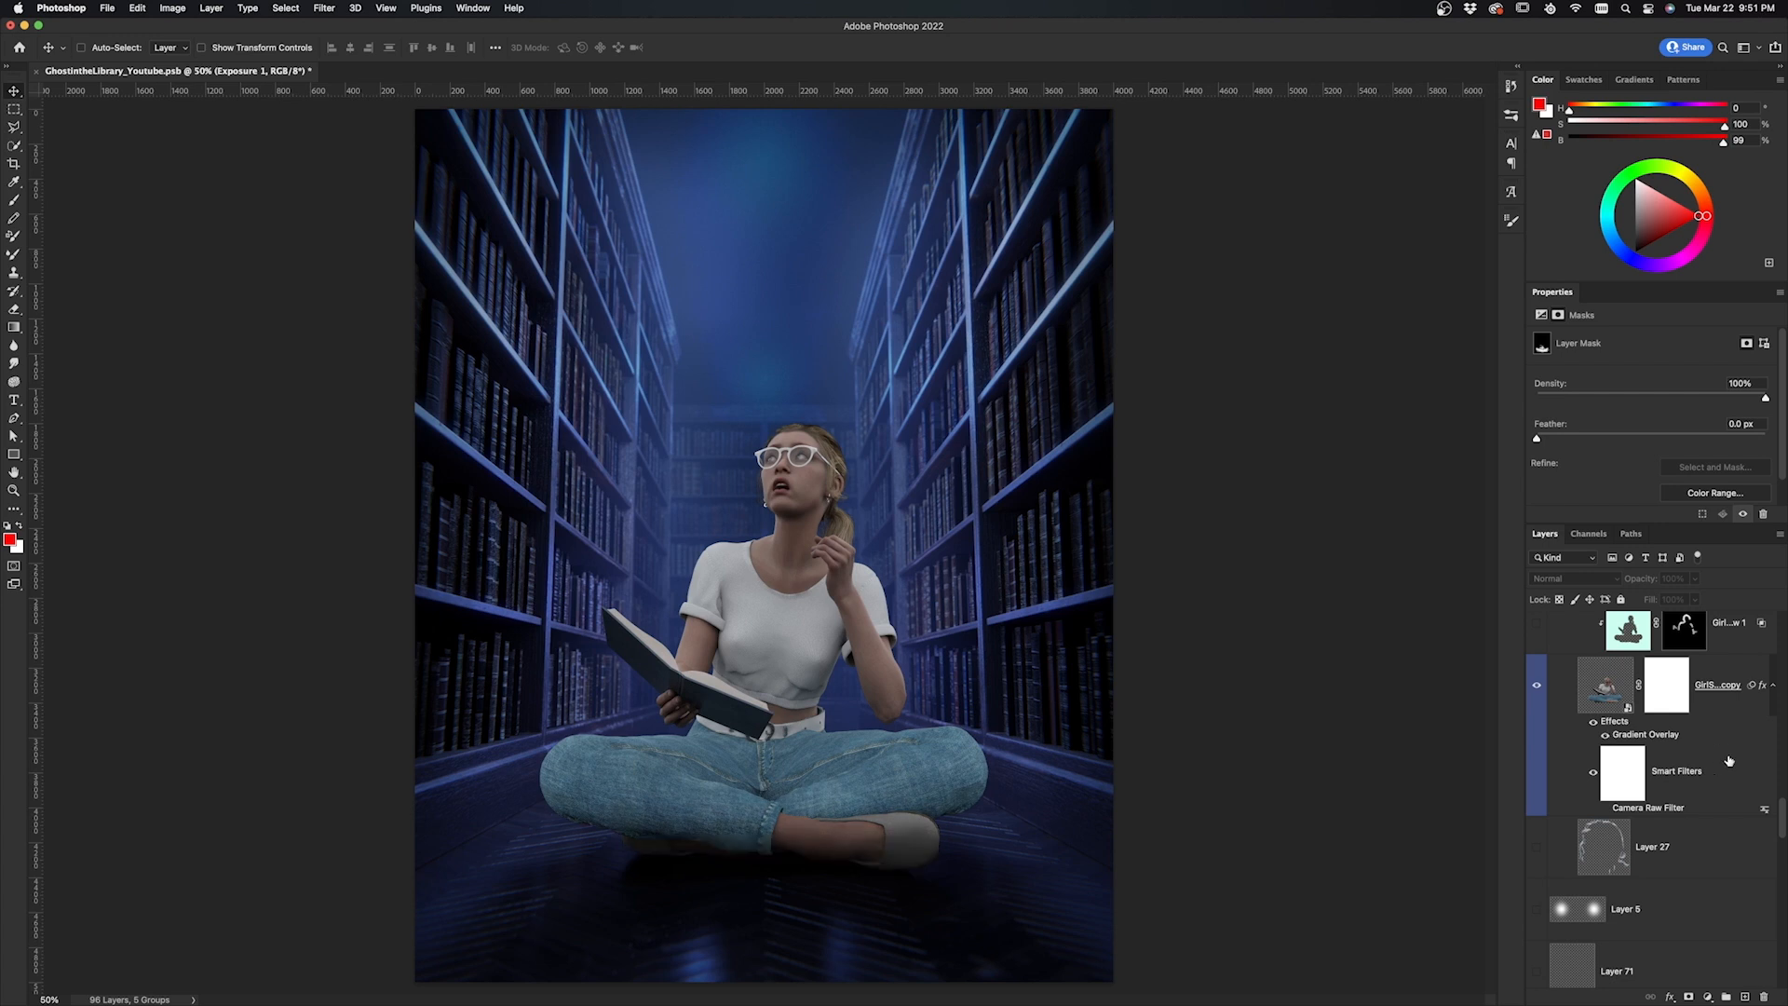
Select the Selective Color 1 adjustment clipped to the girl layer and make it visible
{"action": "left_click_drag", "start_coordinate": [1781, 821], "coordinate": [1783, 793]}
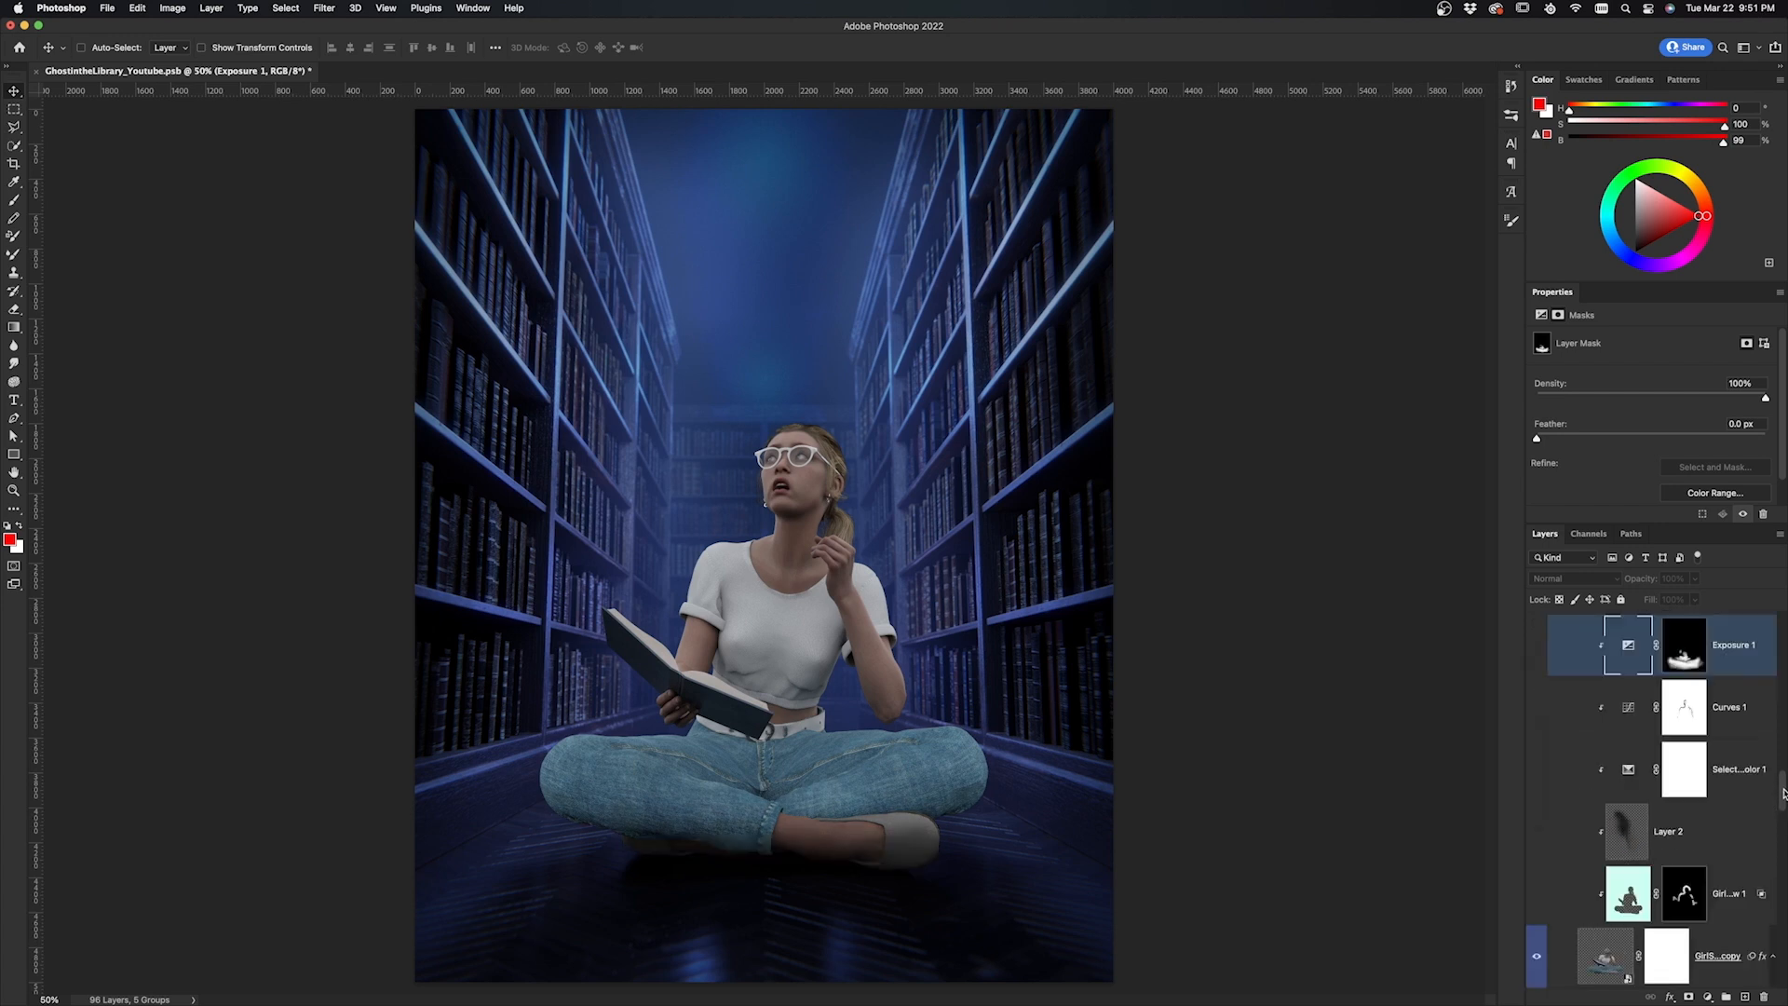
{"action": "left_click", "coordinate": [1627, 770]}
{"action": "left_click", "coordinate": [1537, 771]}
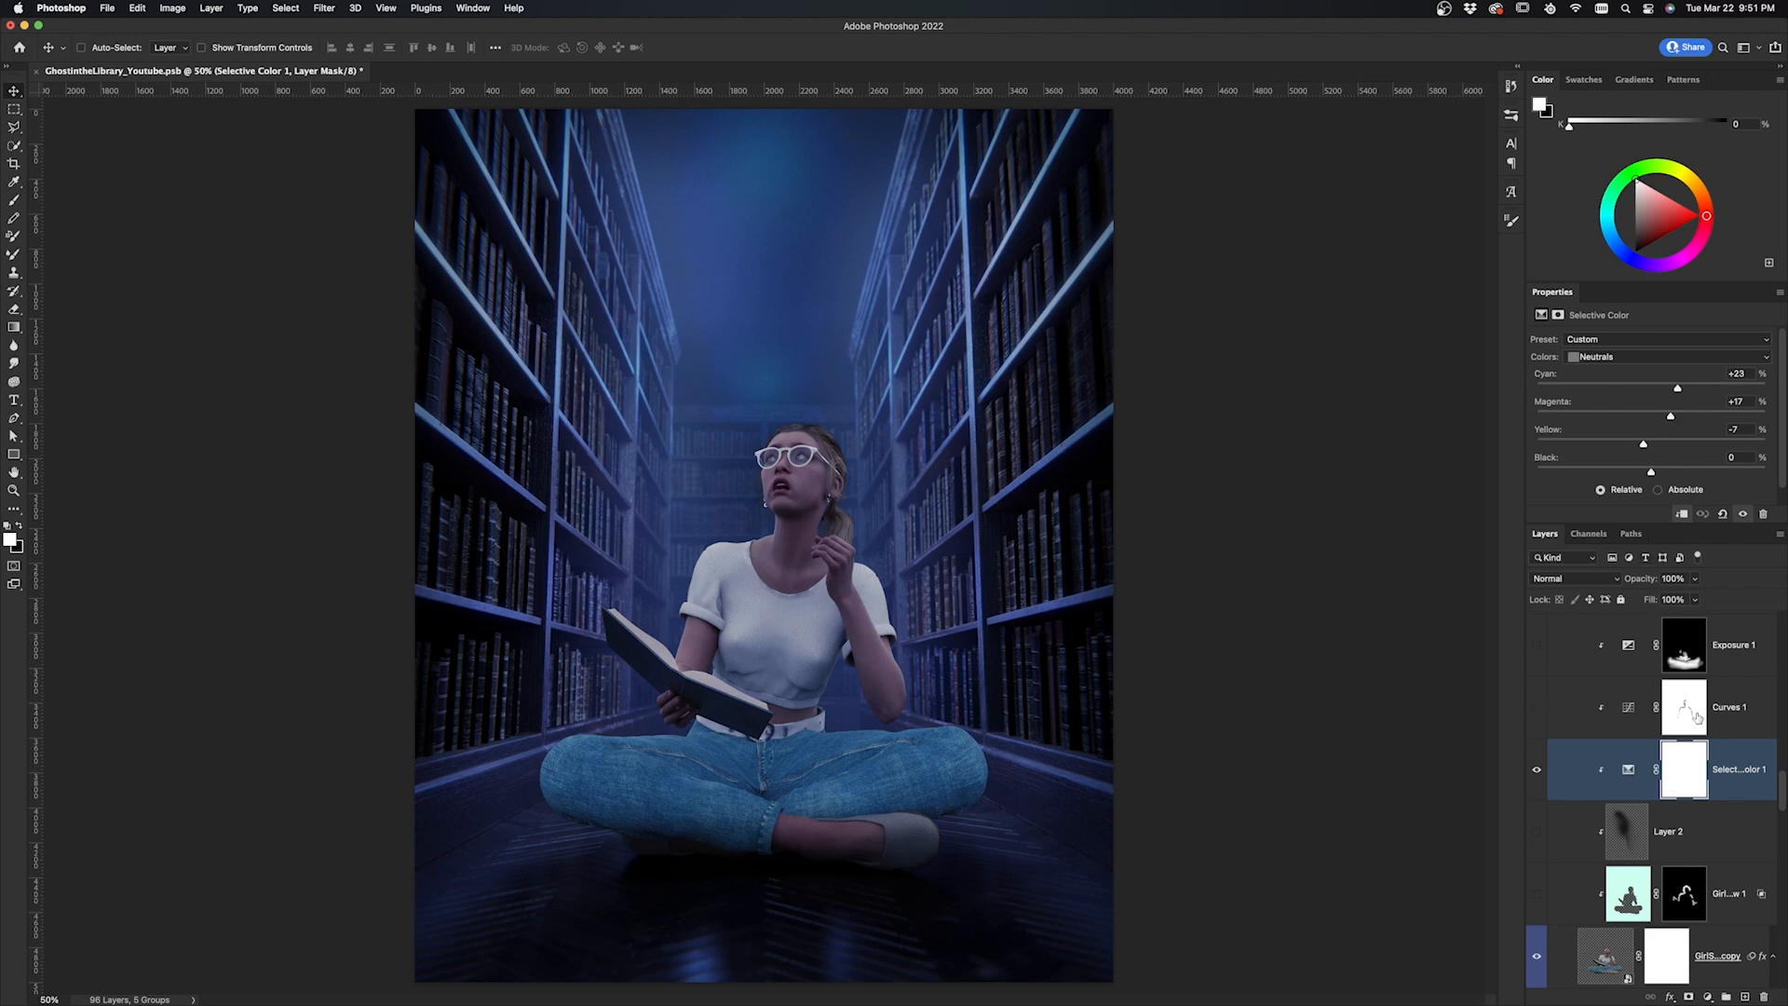
Disable the masks of Curves 1 and Exposure 1 and make both adjustment layers visible
{"action": "left_click", "coordinate": [1687, 716], "text": "shift"}
{"action": "left_click", "coordinate": [1684, 652], "text": "shift"}
{"action": "left_click", "coordinate": [1537, 713]}
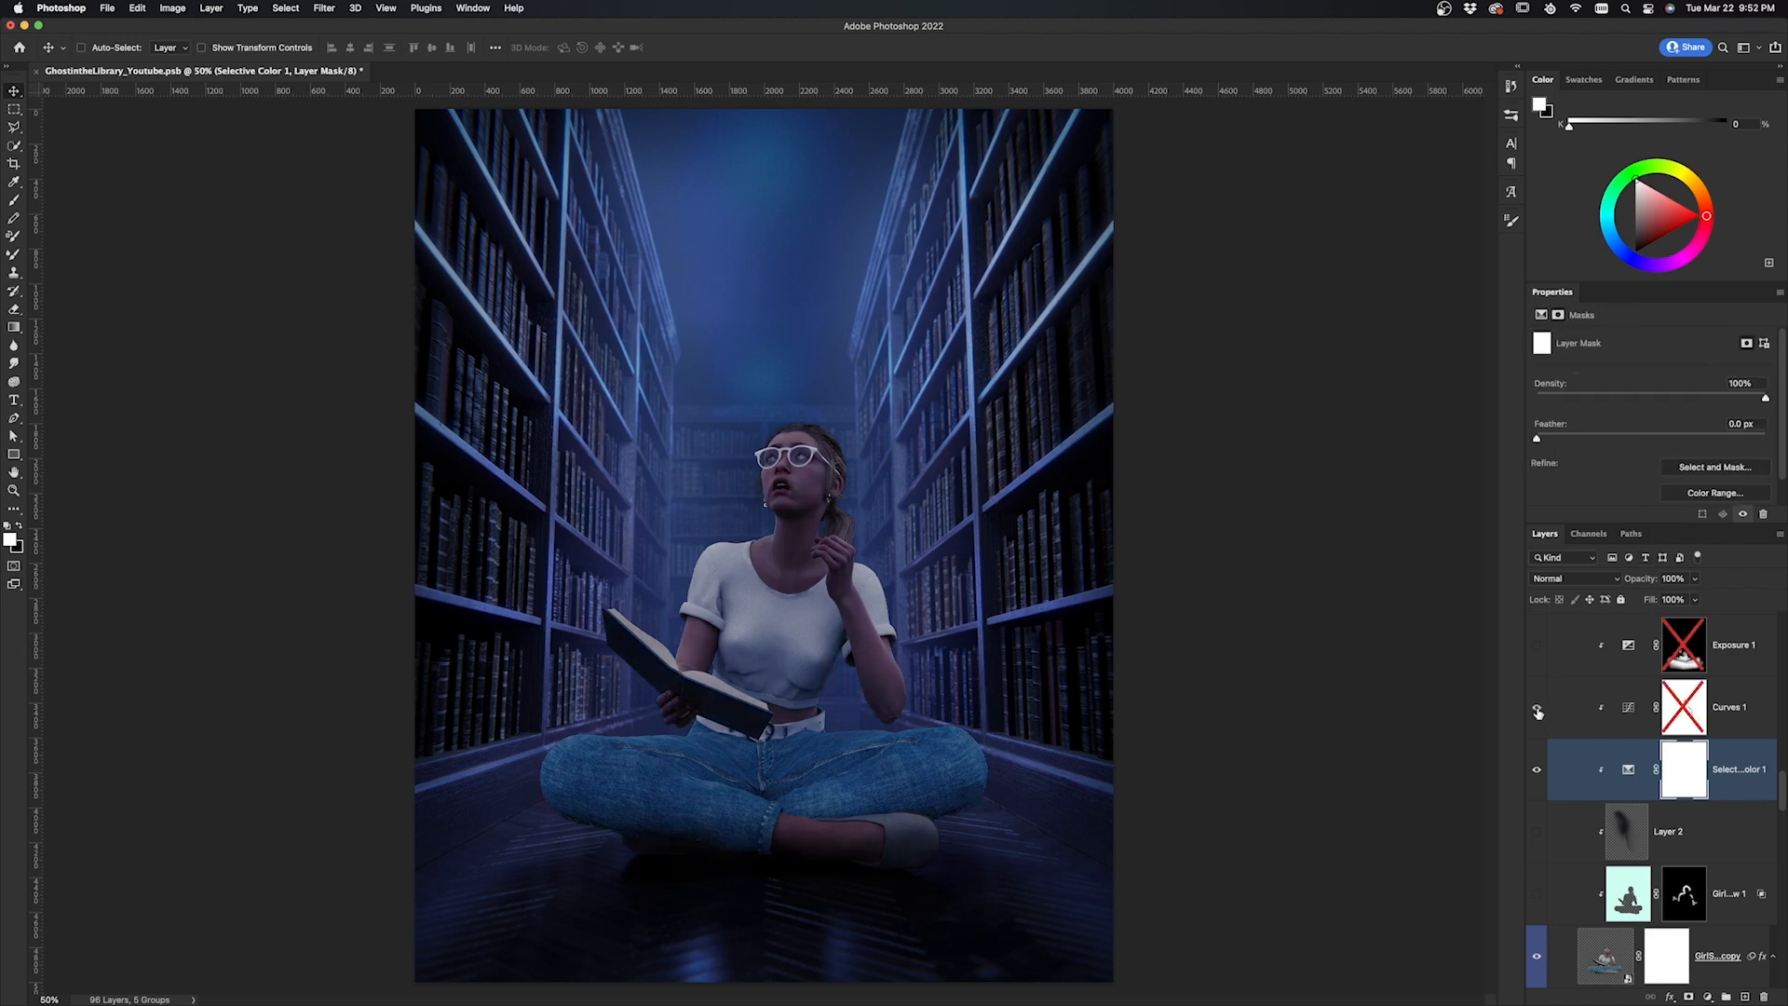
{"action": "left_click", "coordinate": [1536, 646]}
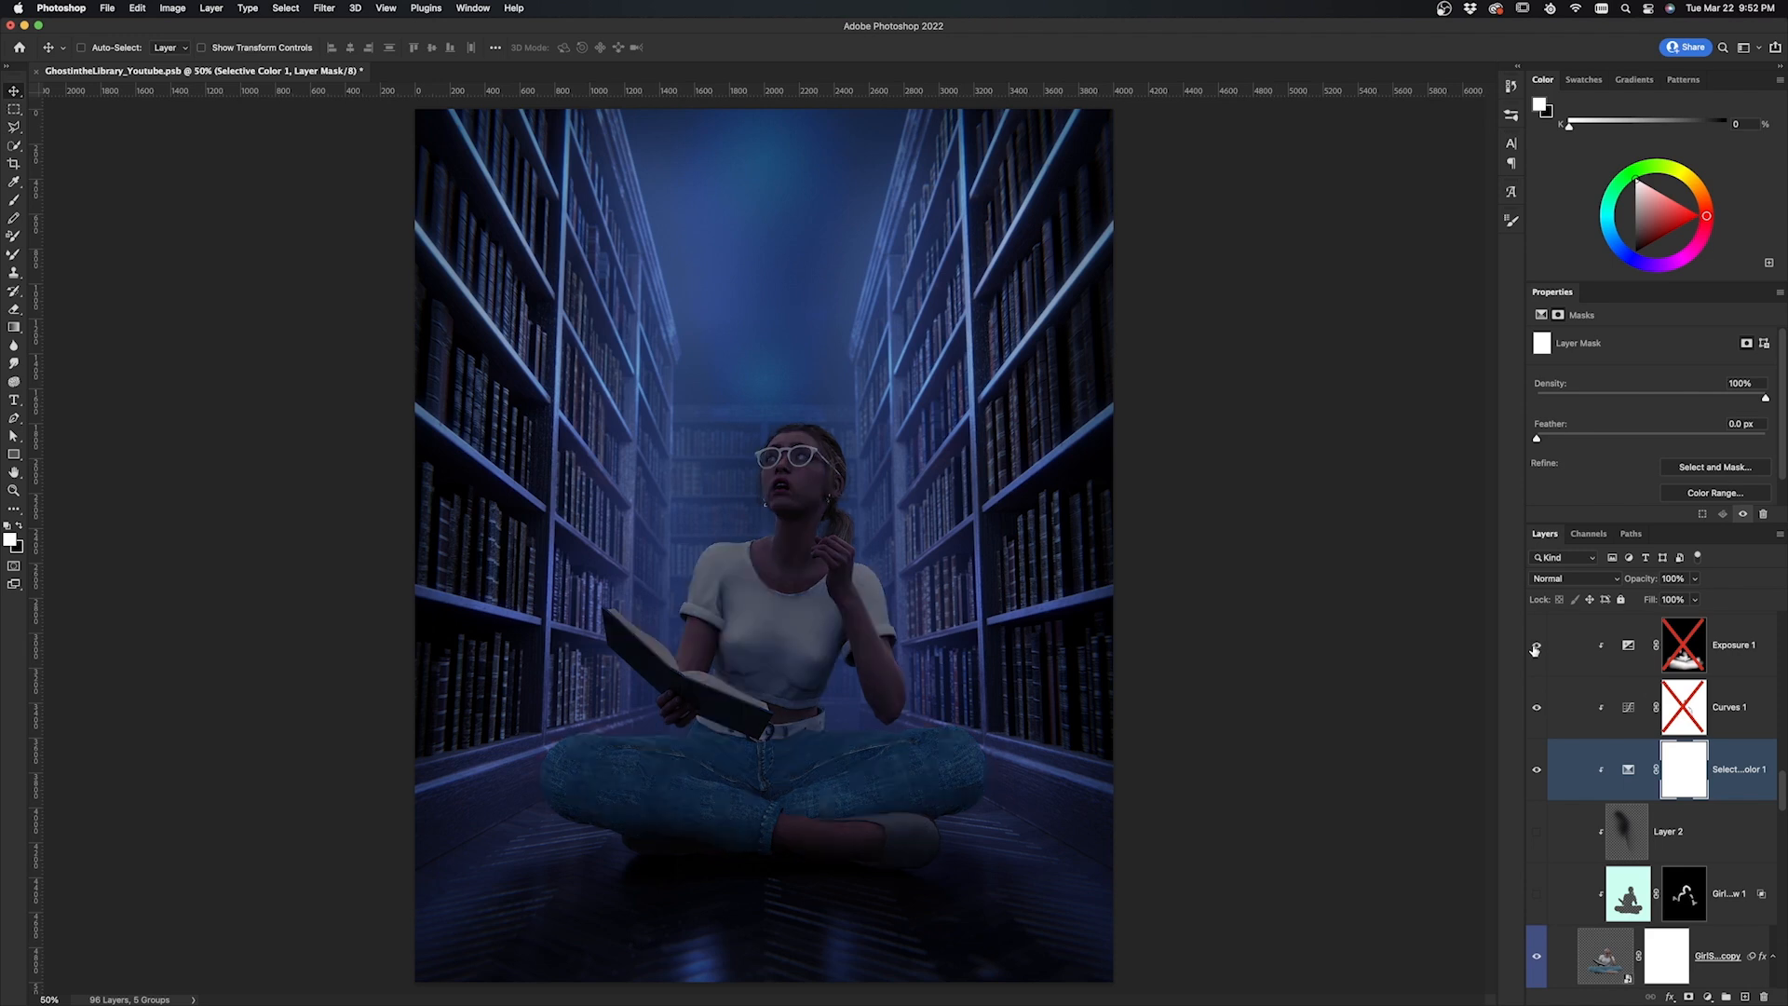
Re-enable the masks of Curves 1 and Exposure 1, toggling the Curves mask and Exposure visibility to compare their effect on the girl
{"action": "left_click", "coordinate": [1682, 712], "text": "shift"}
{"action": "left_click", "coordinate": [1681, 713], "text": "shift"}
{"action": "left_click", "coordinate": [1682, 712], "text": "shift"}
{"action": "left_click", "coordinate": [1682, 712], "text": "shift"}
{"action": "left_click", "coordinate": [1681, 712], "text": "shift"}
{"action": "left_click", "coordinate": [1678, 651], "text": "shift"}
{"action": "left_click", "coordinate": [1536, 645]}
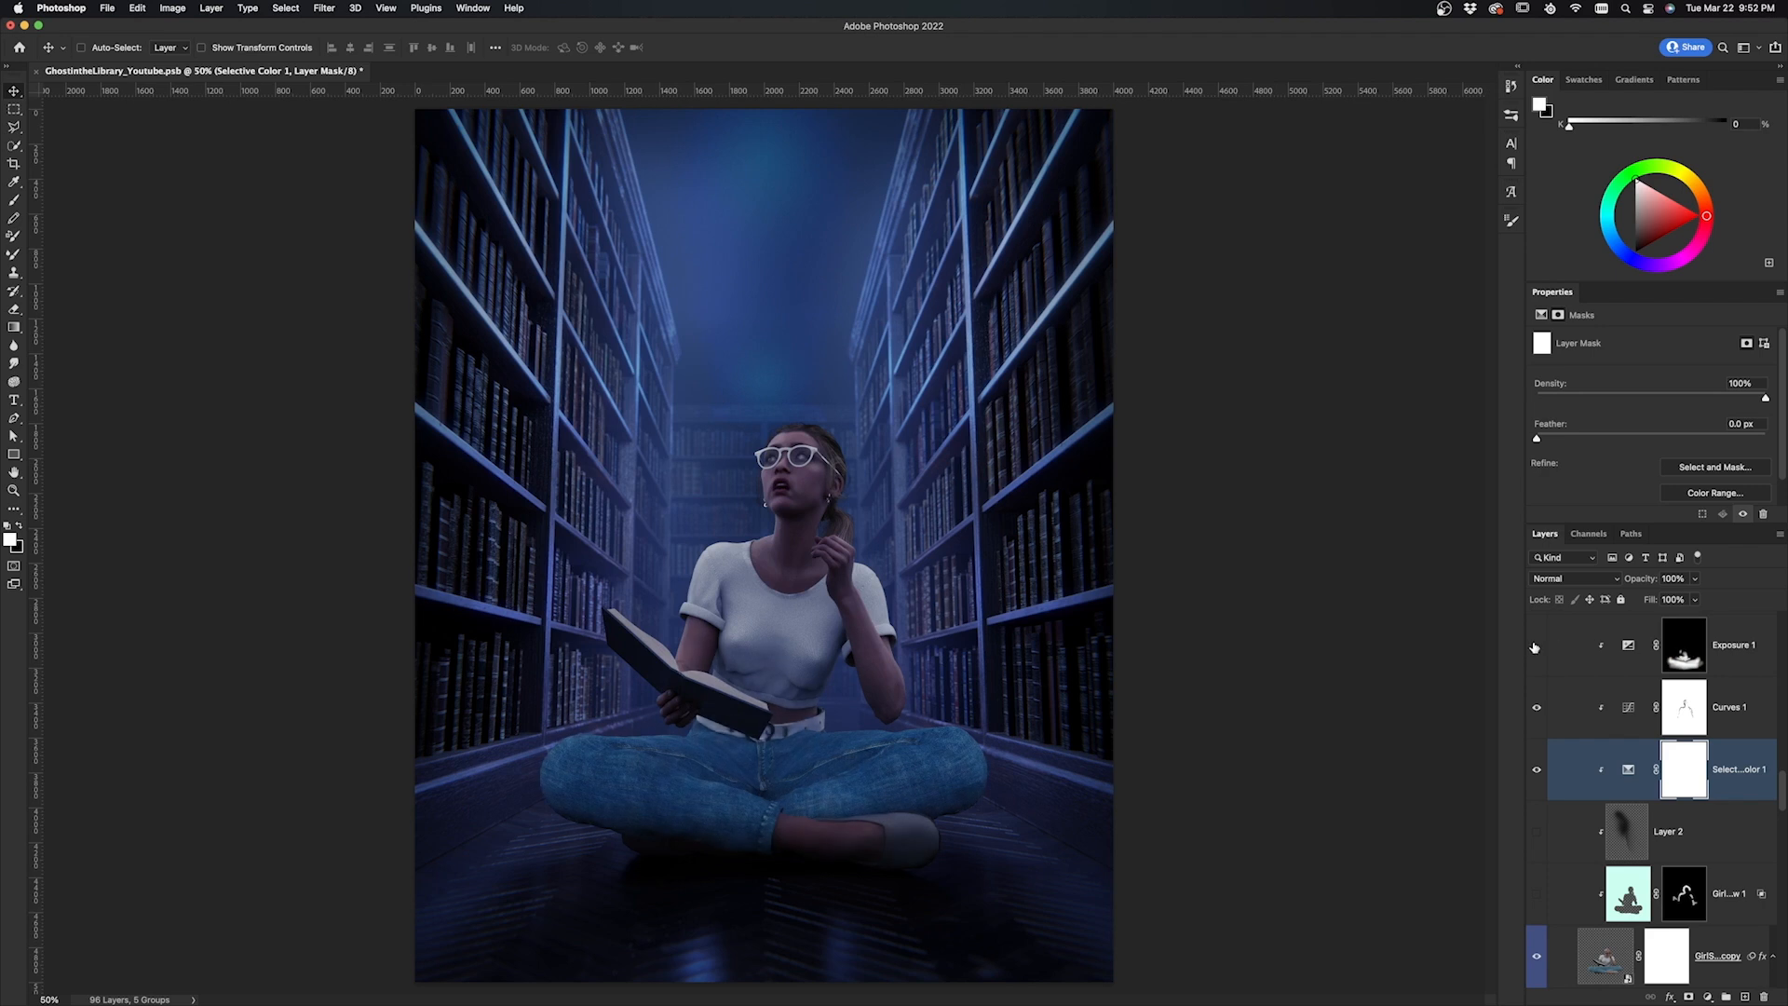
{"action": "left_click", "coordinate": [1536, 645]}
{"action": "left_click", "coordinate": [1536, 646]}
{"action": "left_click", "coordinate": [1536, 647]}
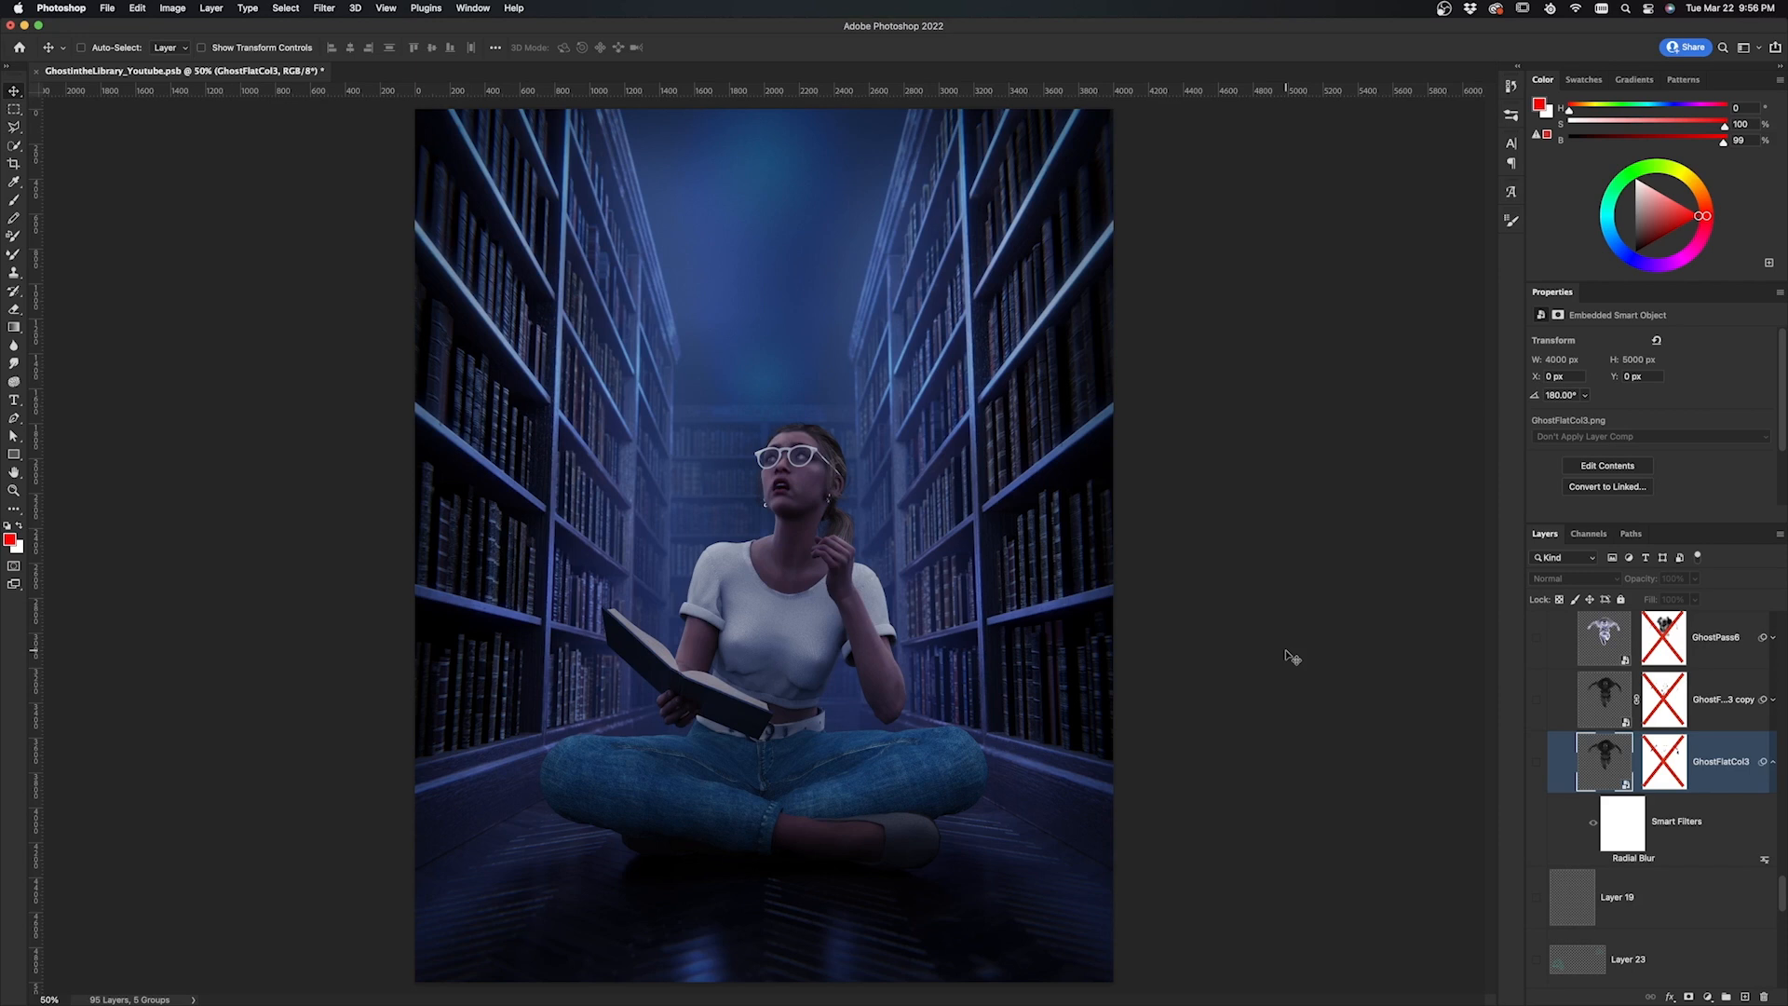
Show the GhostFlatCol3 layer and set its blend mode to Screen
{"action": "left_click", "coordinate": [1537, 761]}
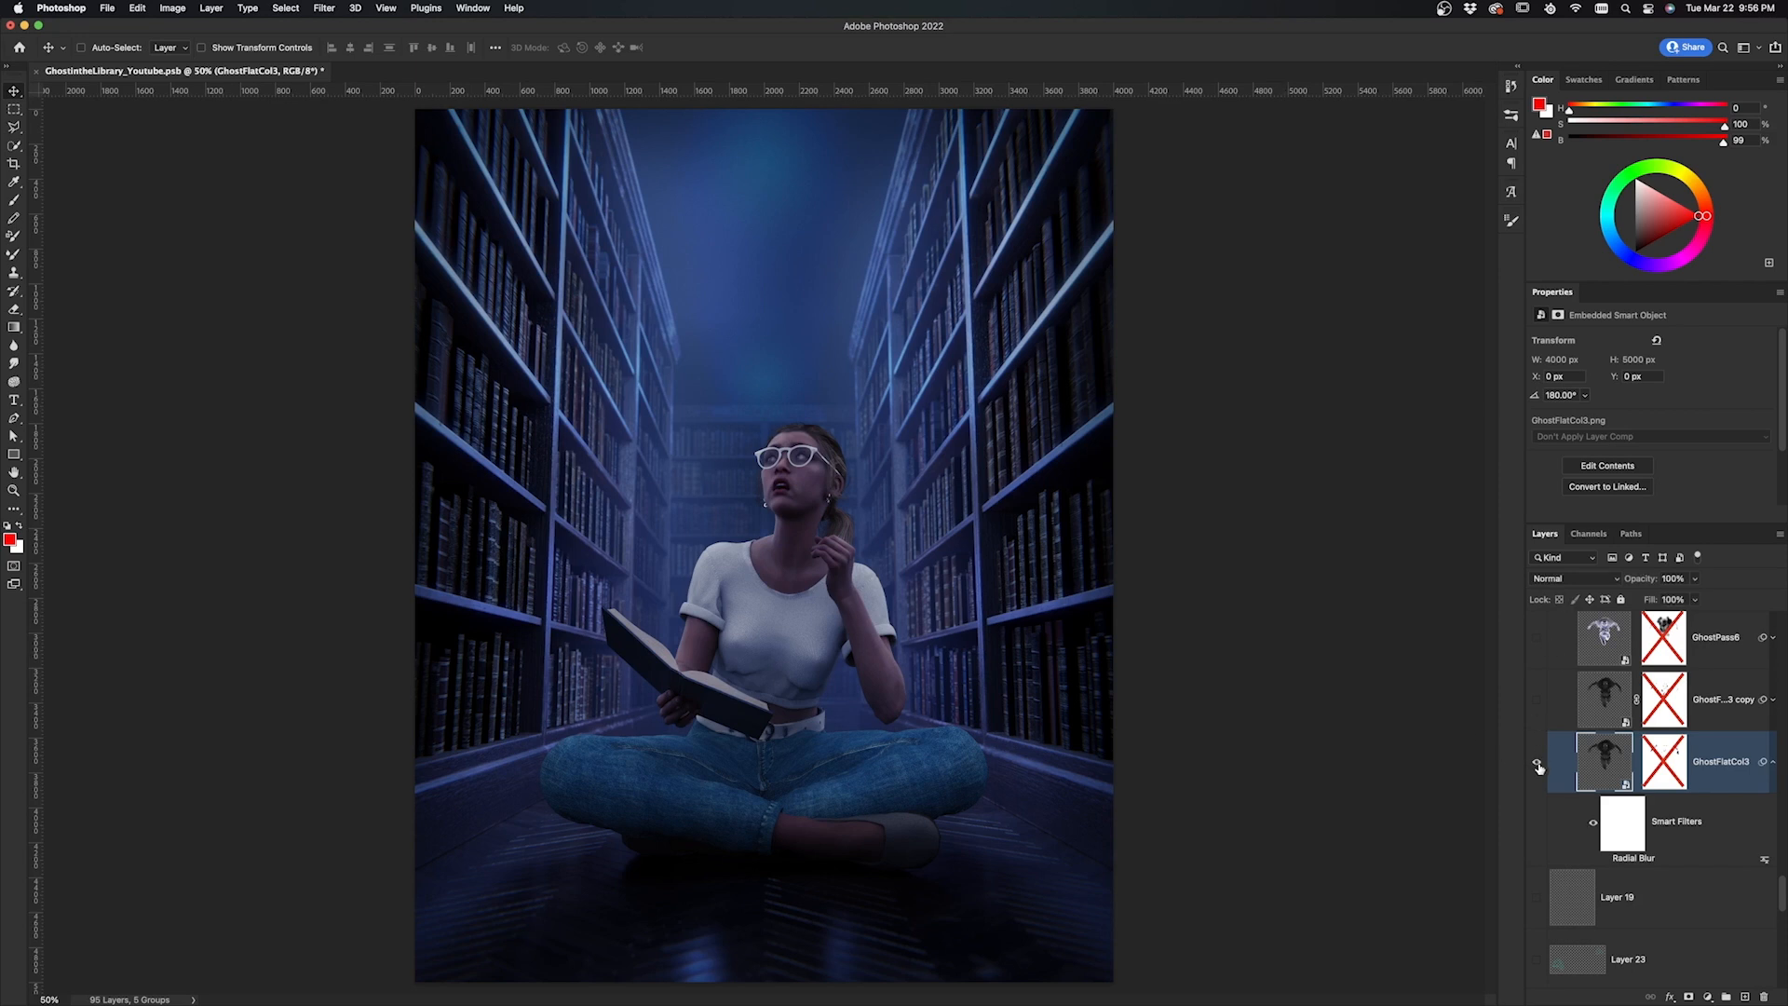
{"action": "left_click", "coordinate": [1557, 578]}
{"action": "left_click", "coordinate": [1552, 710]}
Split the GhostFlatCol3 layer's This Layer black Blend If slider to 0/54 in its blending options
{"action": "double_click", "coordinate": [1756, 775]}
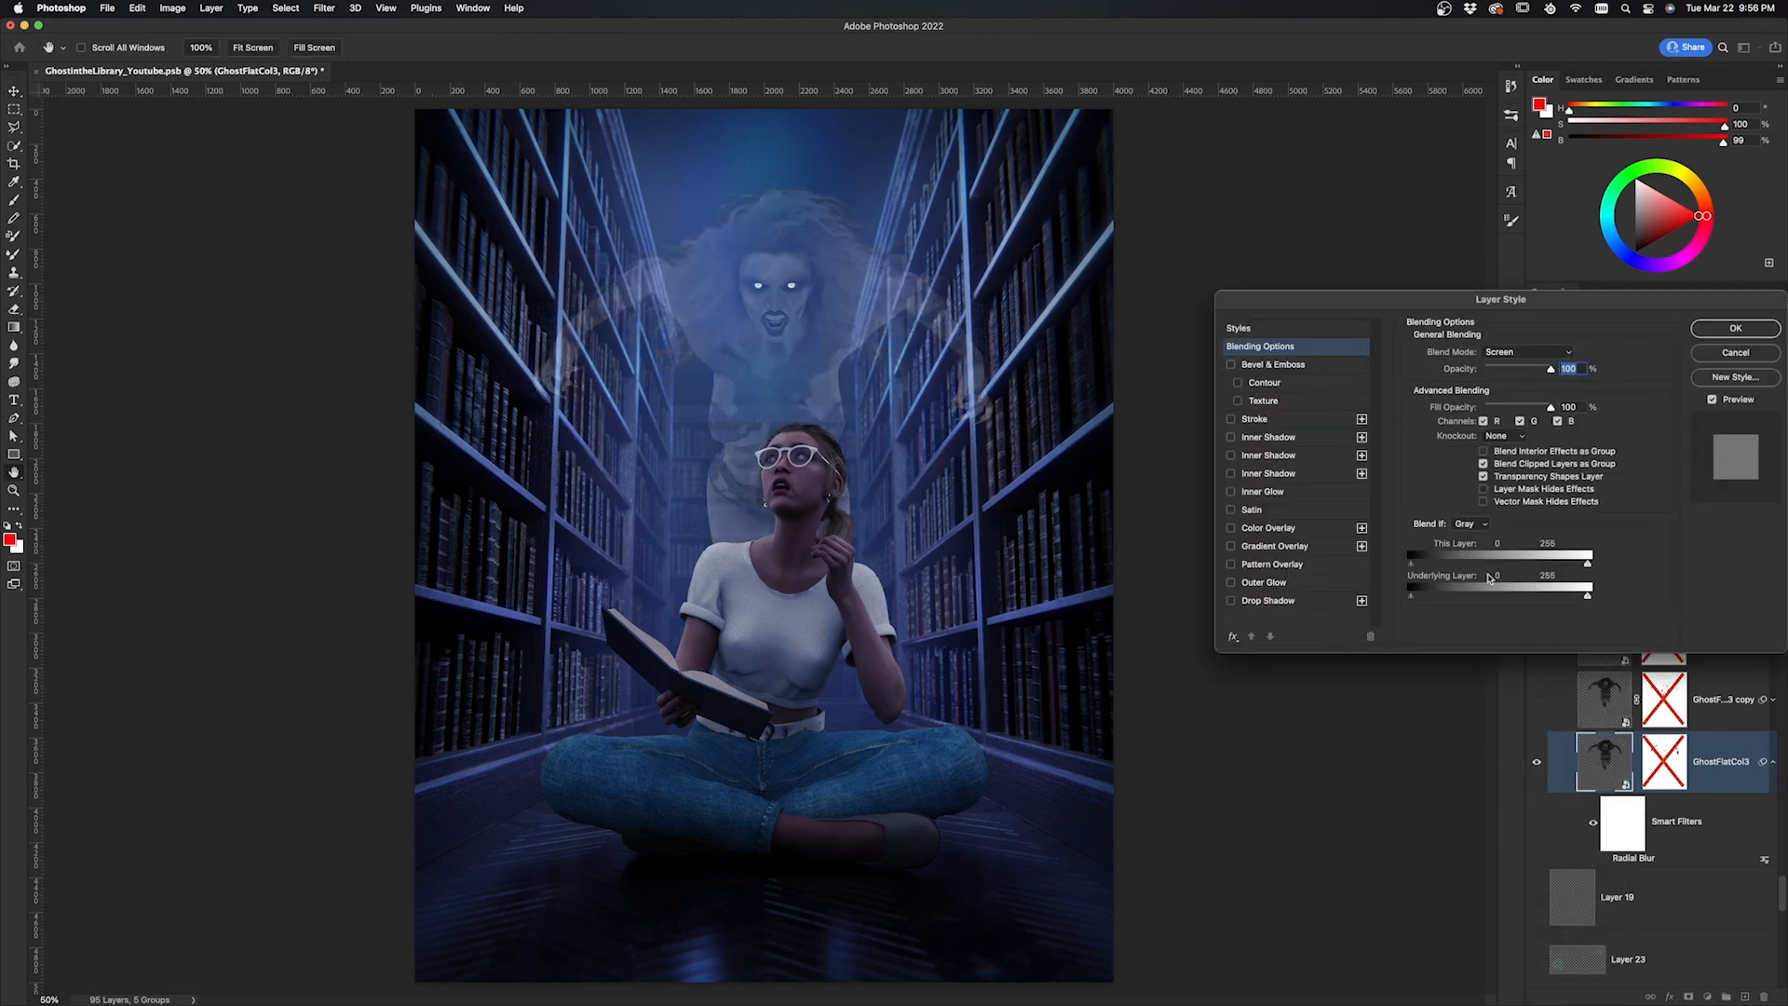
{"action": "left_click_drag", "start_coordinate": [1411, 564], "coordinate": [1448, 570], "text": "alt"}
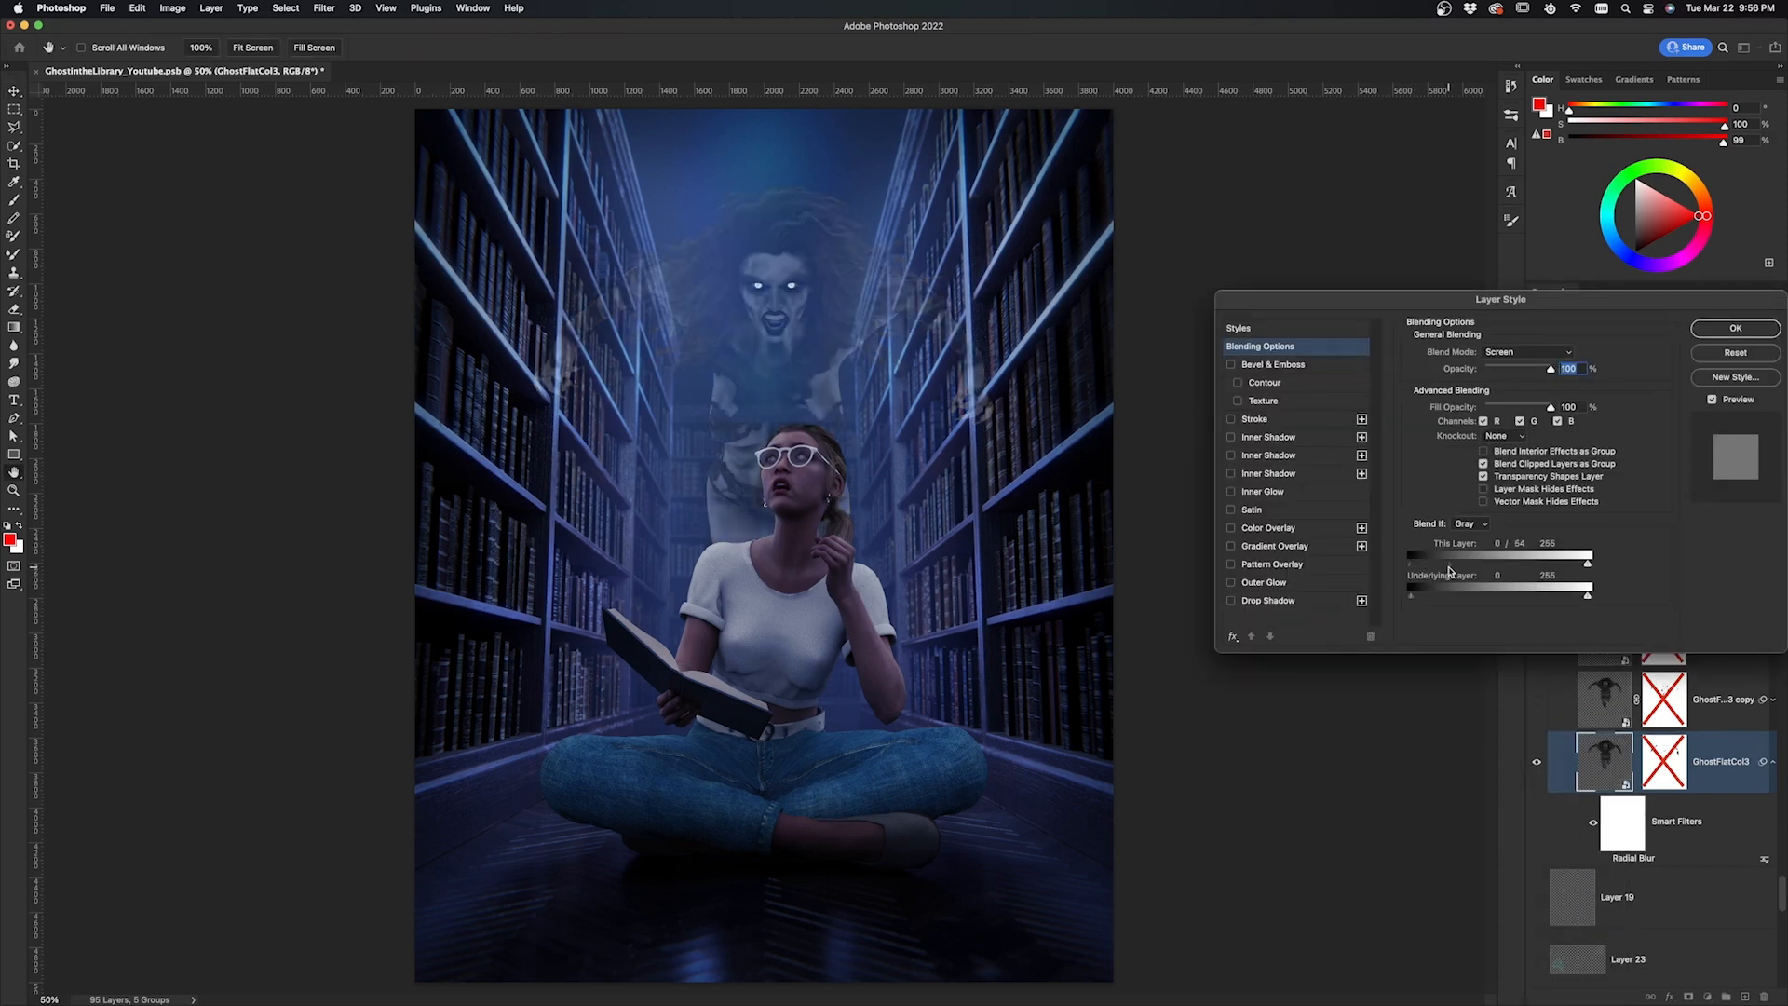
{"action": "left_click", "coordinate": [1718, 331]}
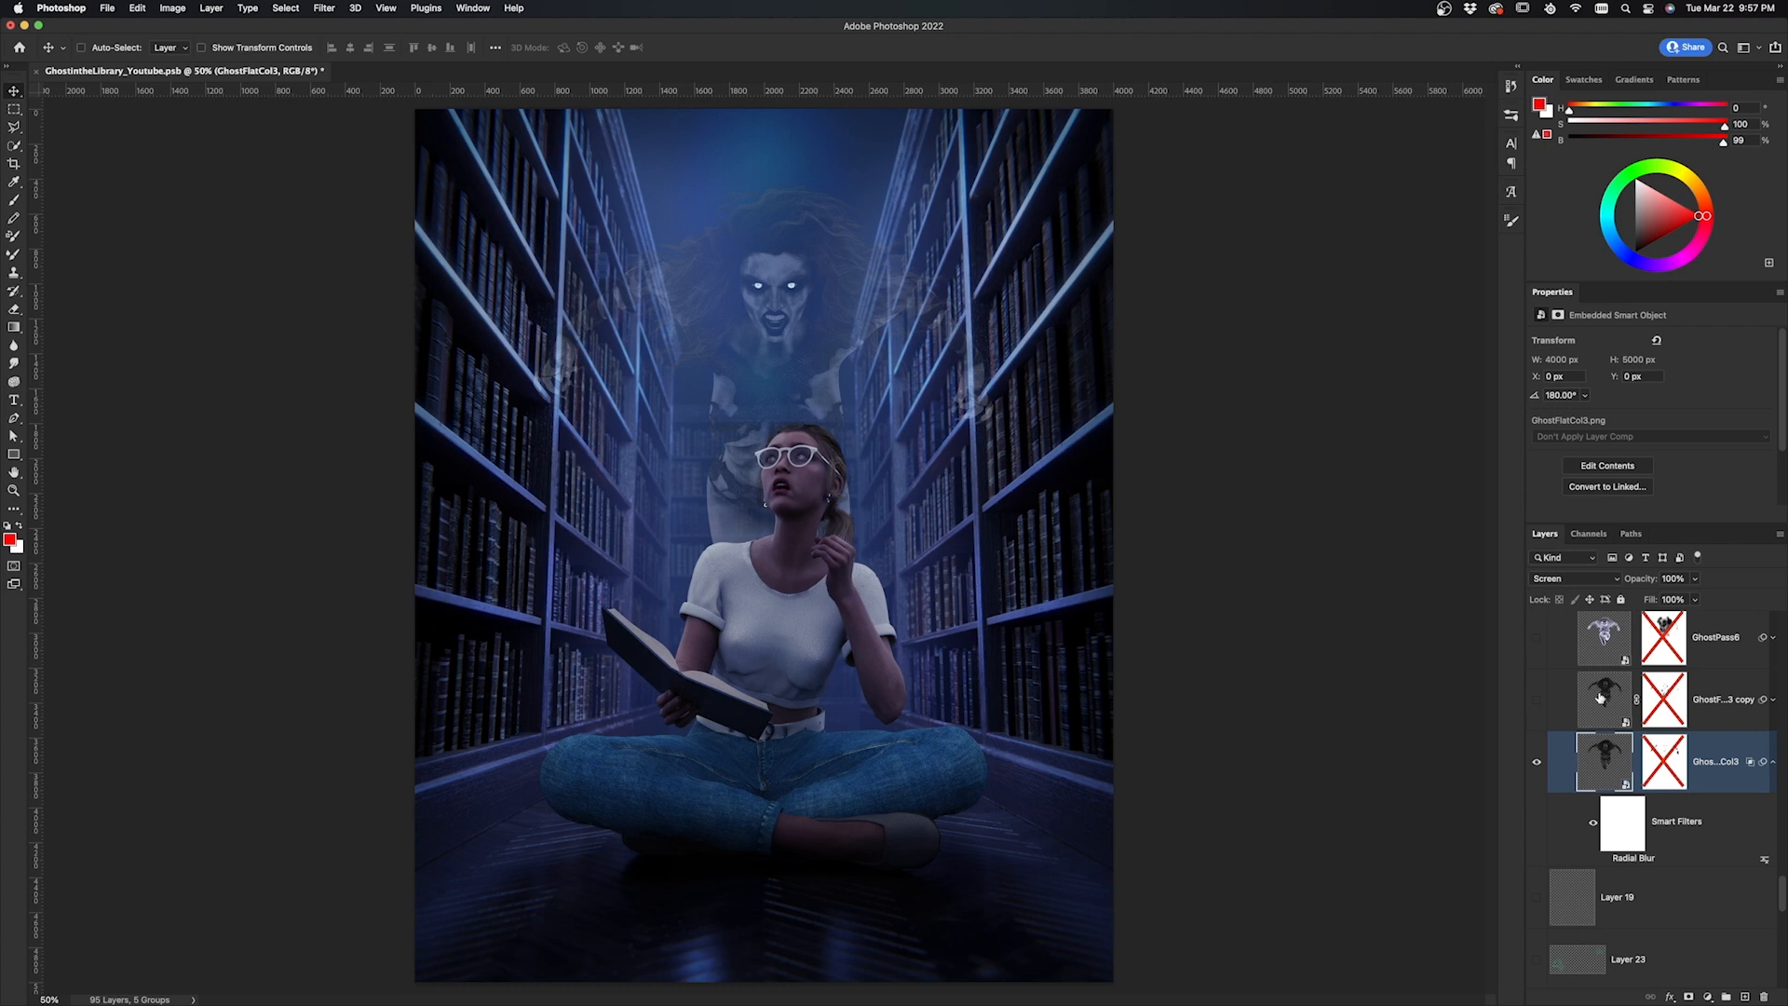
Show the GhostFlatCol3 copy layer and set its blend mode to Linear Dodge (Add)
{"action": "left_click", "coordinate": [1537, 700]}
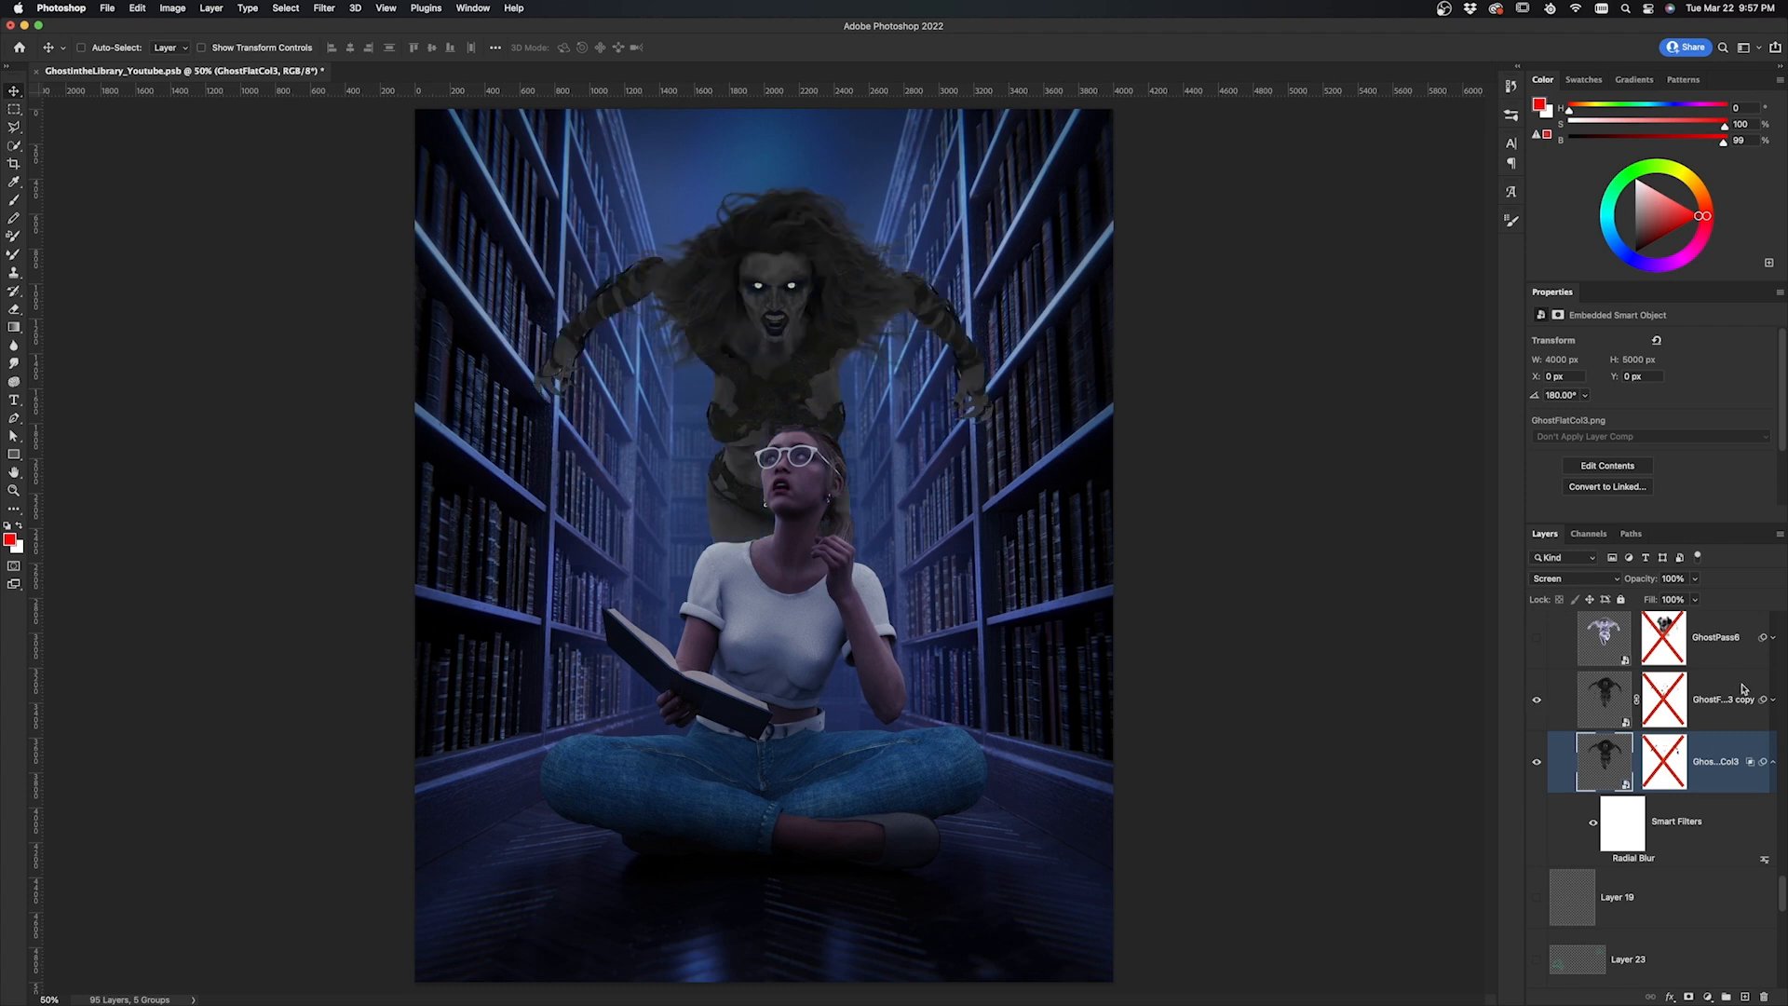
{"action": "left_click", "coordinate": [1722, 698]}
{"action": "left_click", "coordinate": [1574, 578]}
{"action": "left_click", "coordinate": [1576, 738]}
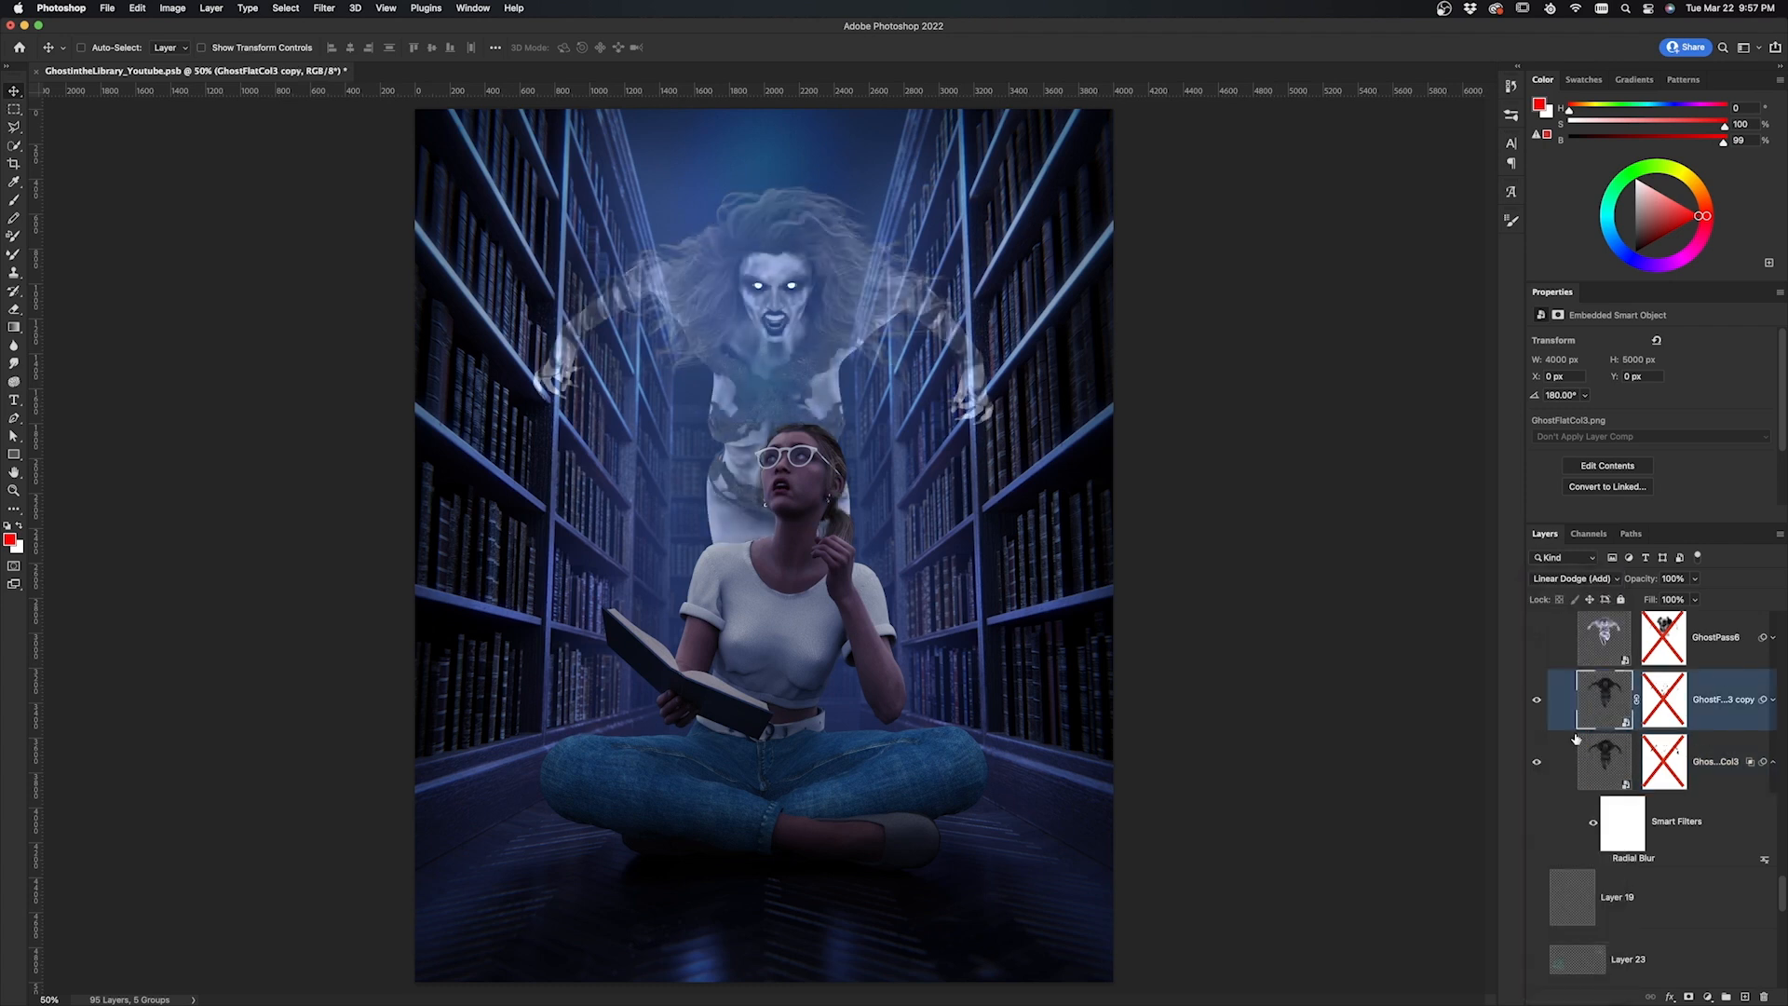
Split the This Layer black Blend If slider of the GhostFlatCol3 copy layer slightly to soften its dark areas
{"action": "double_click", "coordinate": [1758, 697]}
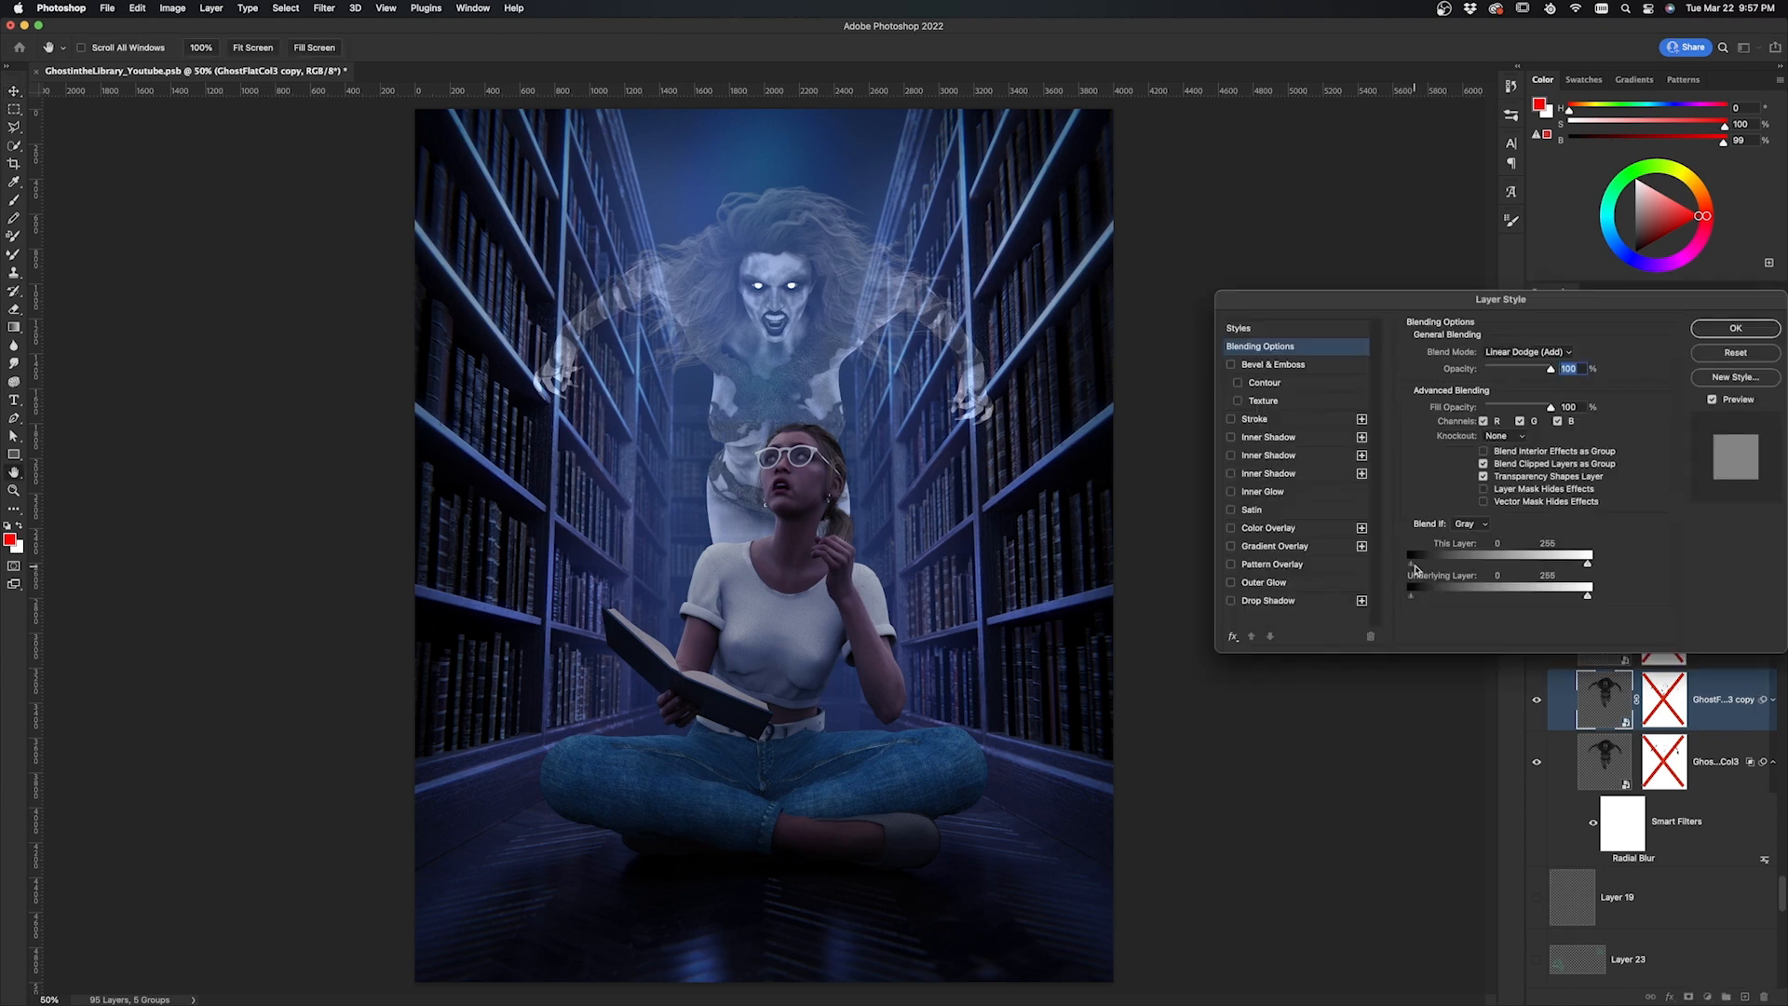
{"action": "left_click_drag", "start_coordinate": [1413, 567], "coordinate": [1434, 571], "text": "alt"}
{"action": "left_click", "coordinate": [1709, 331]}
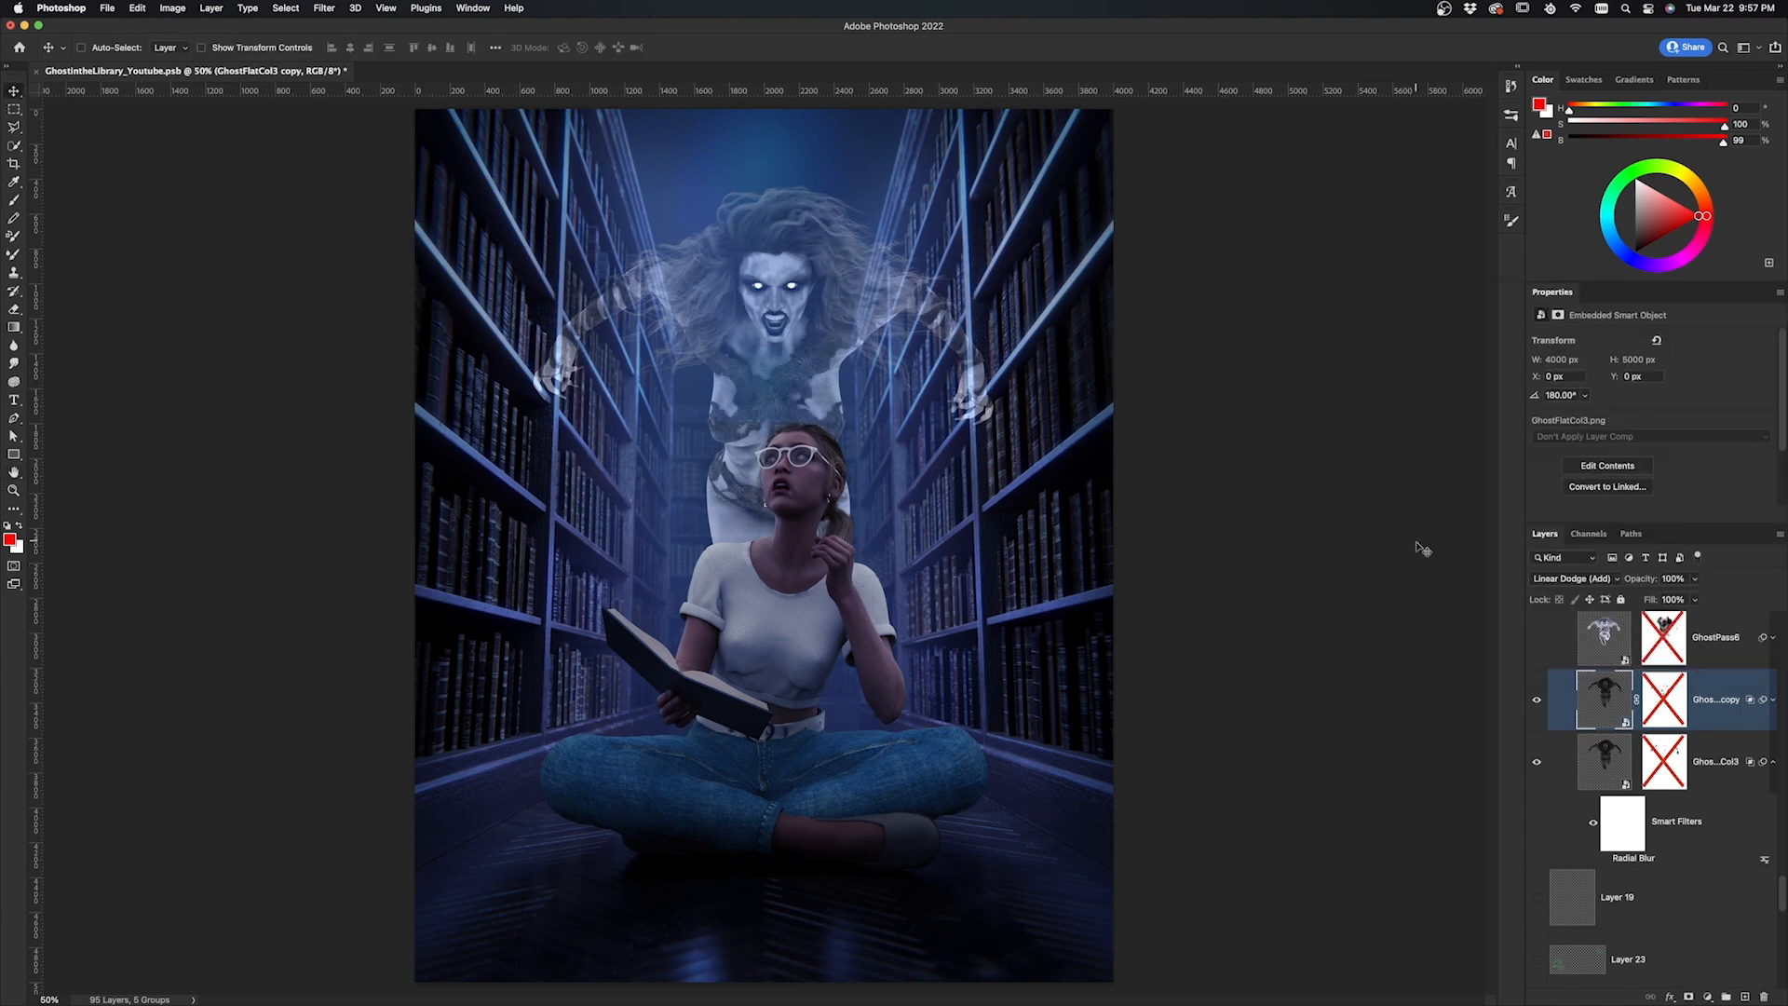
Show the GhostPass6 layer and set its blend mode to Hard Light
{"action": "left_click", "coordinate": [1592, 721]}
{"action": "left_click", "coordinate": [1537, 712]}
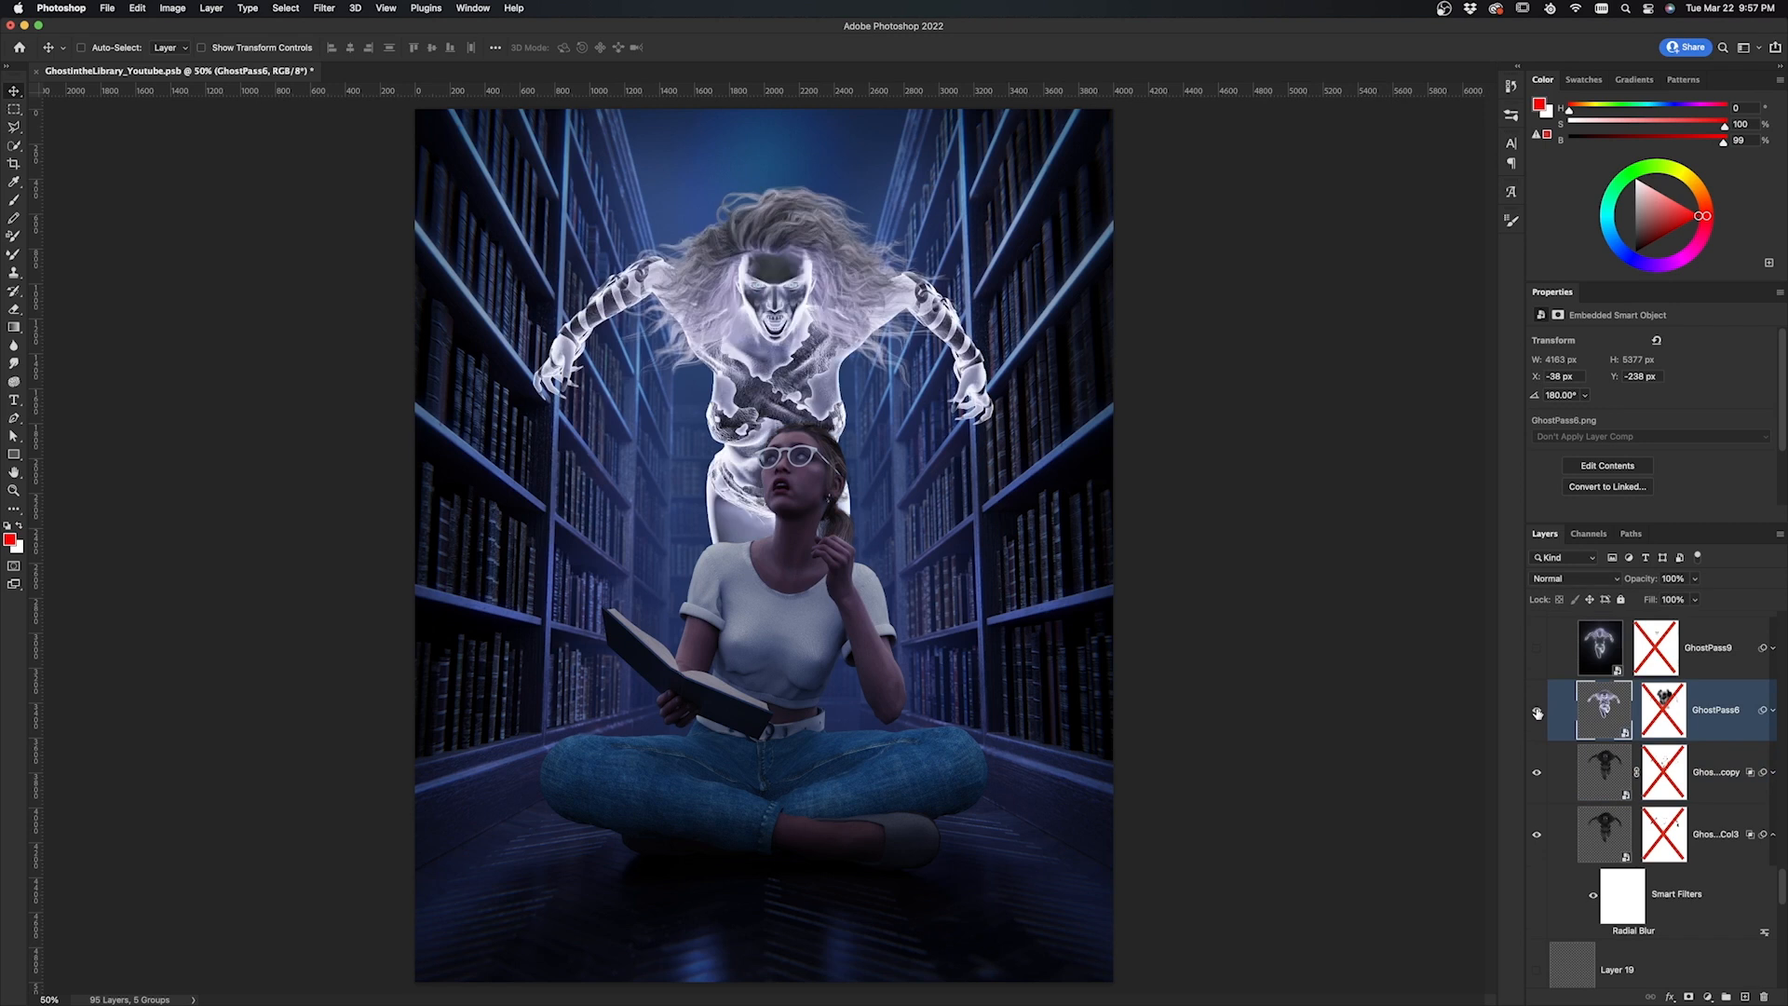
{"action": "left_click", "coordinate": [1574, 578]}
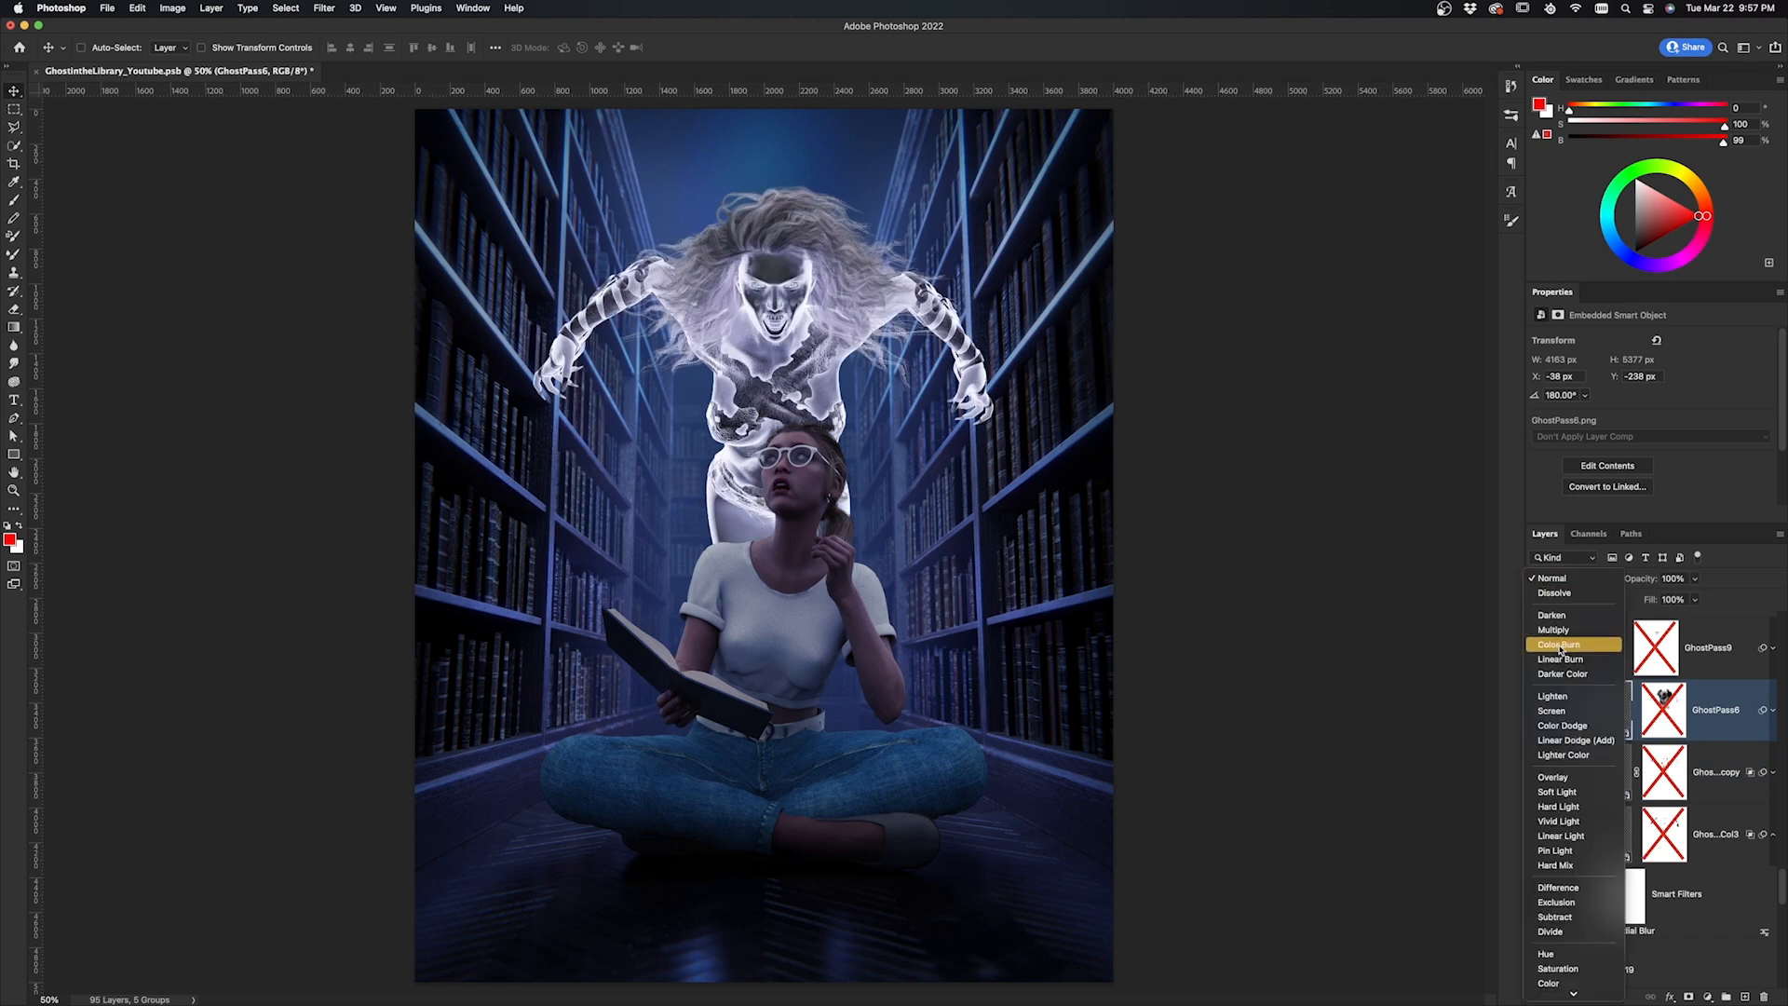
{"action": "left_click", "coordinate": [1556, 794]}
Split GhostPass6's black Blend If sliders to about 0/175 for This Layer and 0/28 for Underlying Layer, and enable its mask
{"action": "double_click", "coordinate": [1756, 708]}
{"action": "left_click_drag", "start_coordinate": [1410, 564], "coordinate": [1525, 566], "text": "alt"}
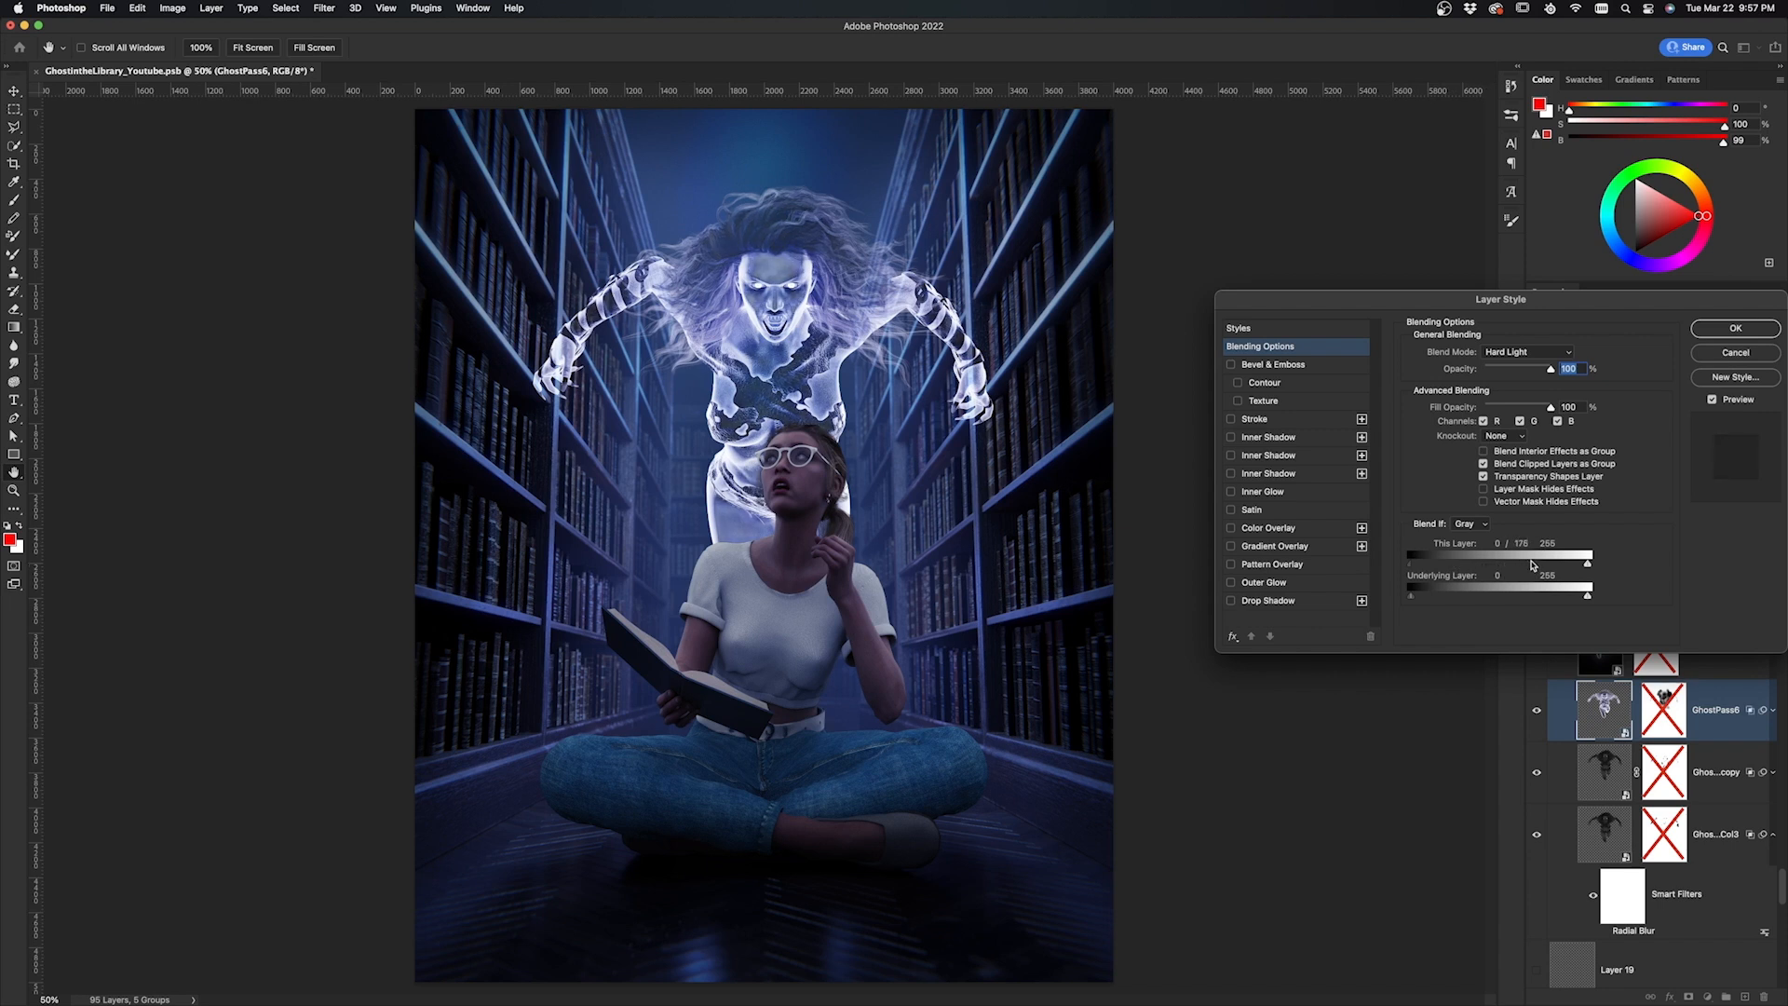
{"action": "left_click_drag", "start_coordinate": [1411, 596], "coordinate": [1432, 603], "text": "alt"}
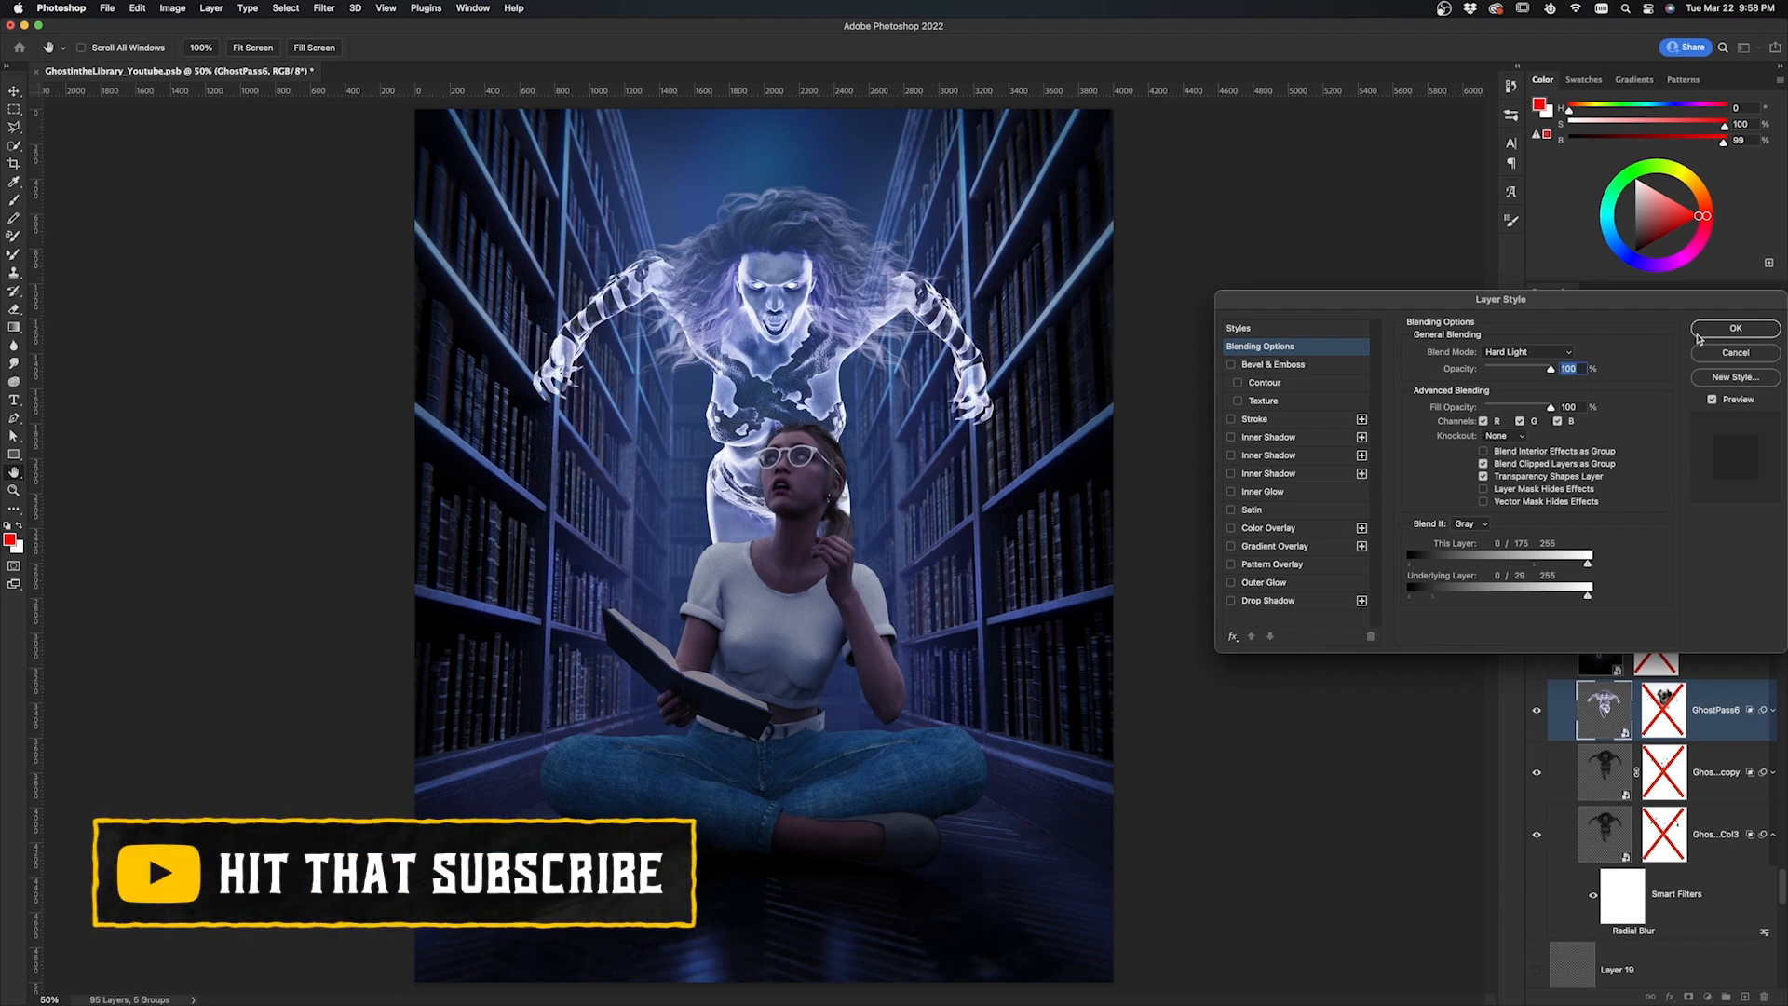
{"action": "key", "text": "Return"}
{"action": "left_click", "coordinate": [1663, 709], "text": "shift"}
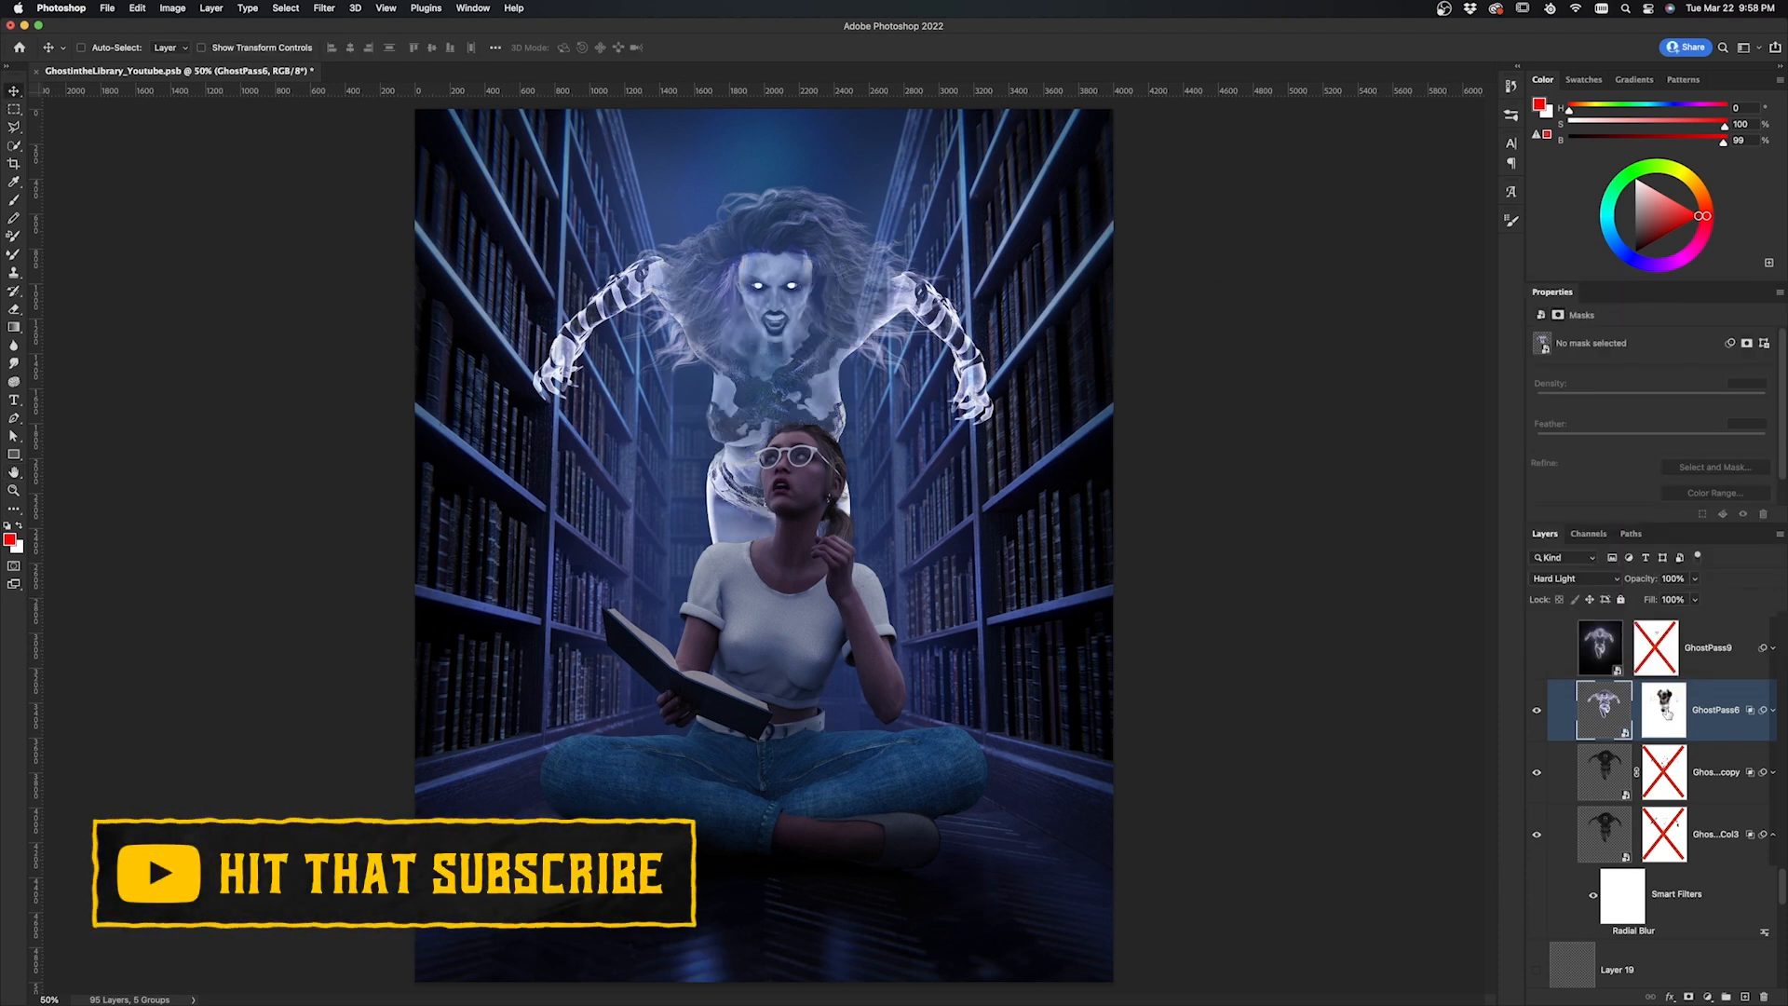
Show the GhostPass9 layer and set its blend mode to Screen
{"action": "scroll", "coordinate": [1687, 713], "scroll_direction": "up", "scroll_amount": 2}
{"action": "left_click", "coordinate": [1687, 713]}
{"action": "left_click", "coordinate": [1537, 719]}
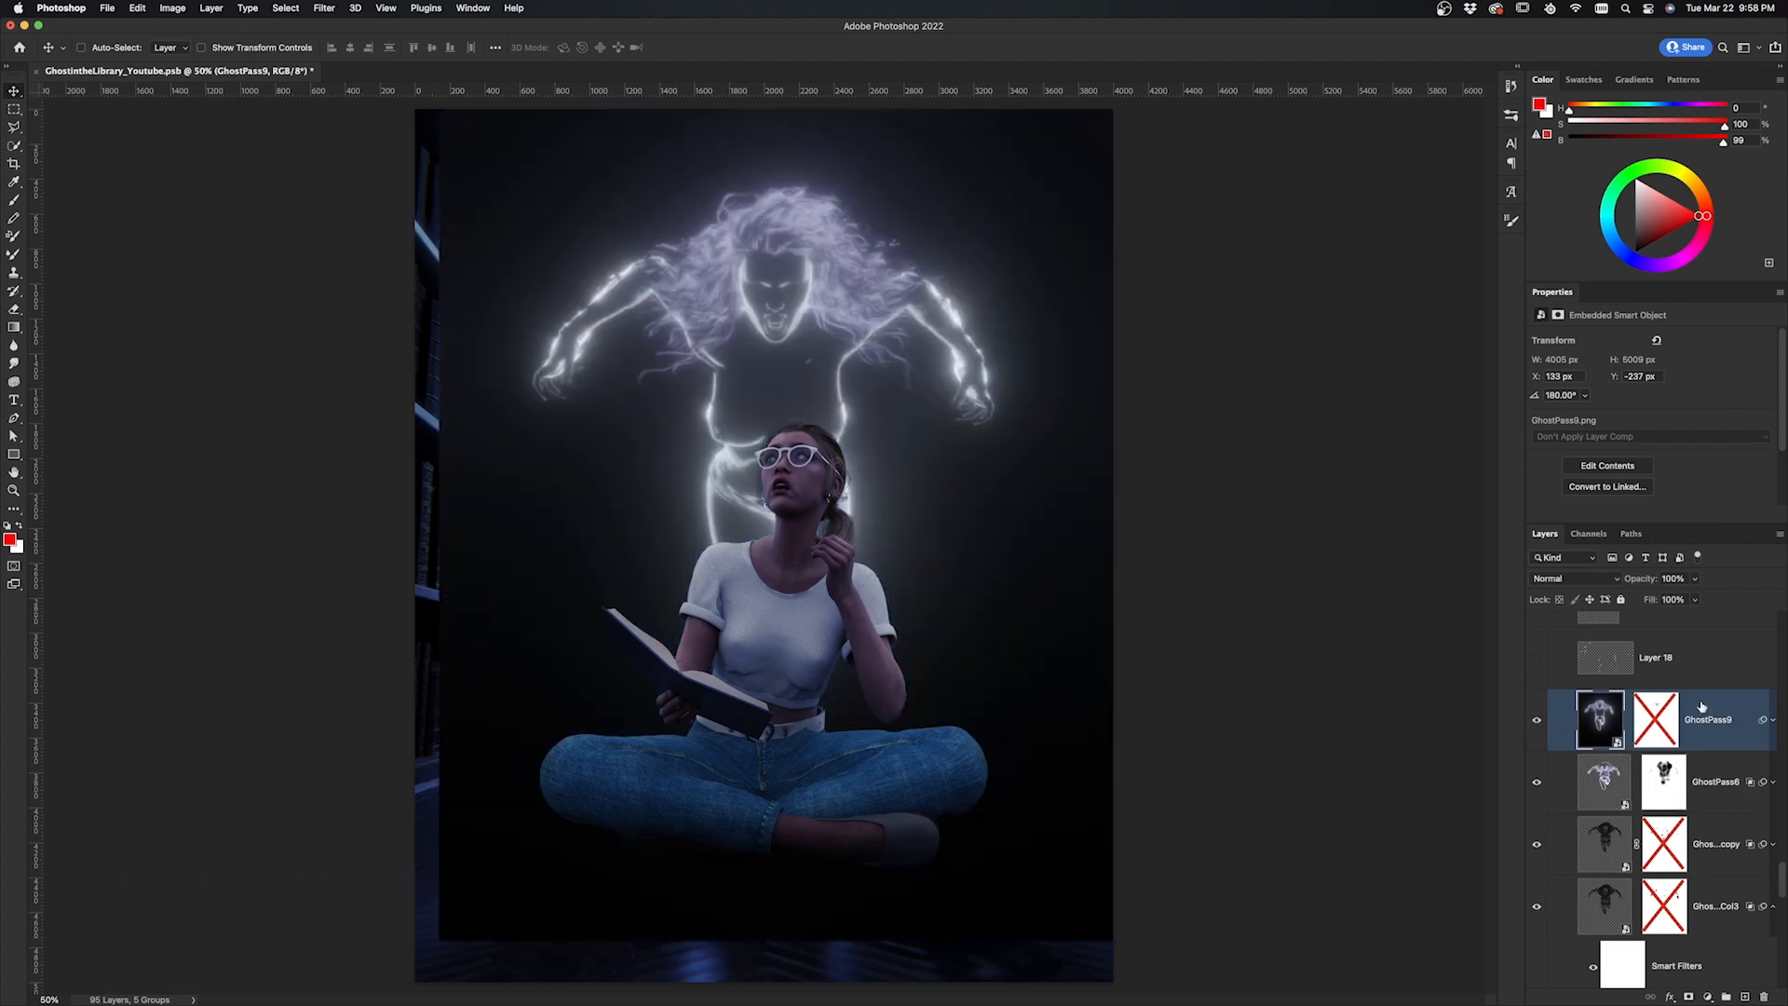
{"action": "left_click", "coordinate": [1566, 580]}
{"action": "left_click", "coordinate": [1551, 710]}
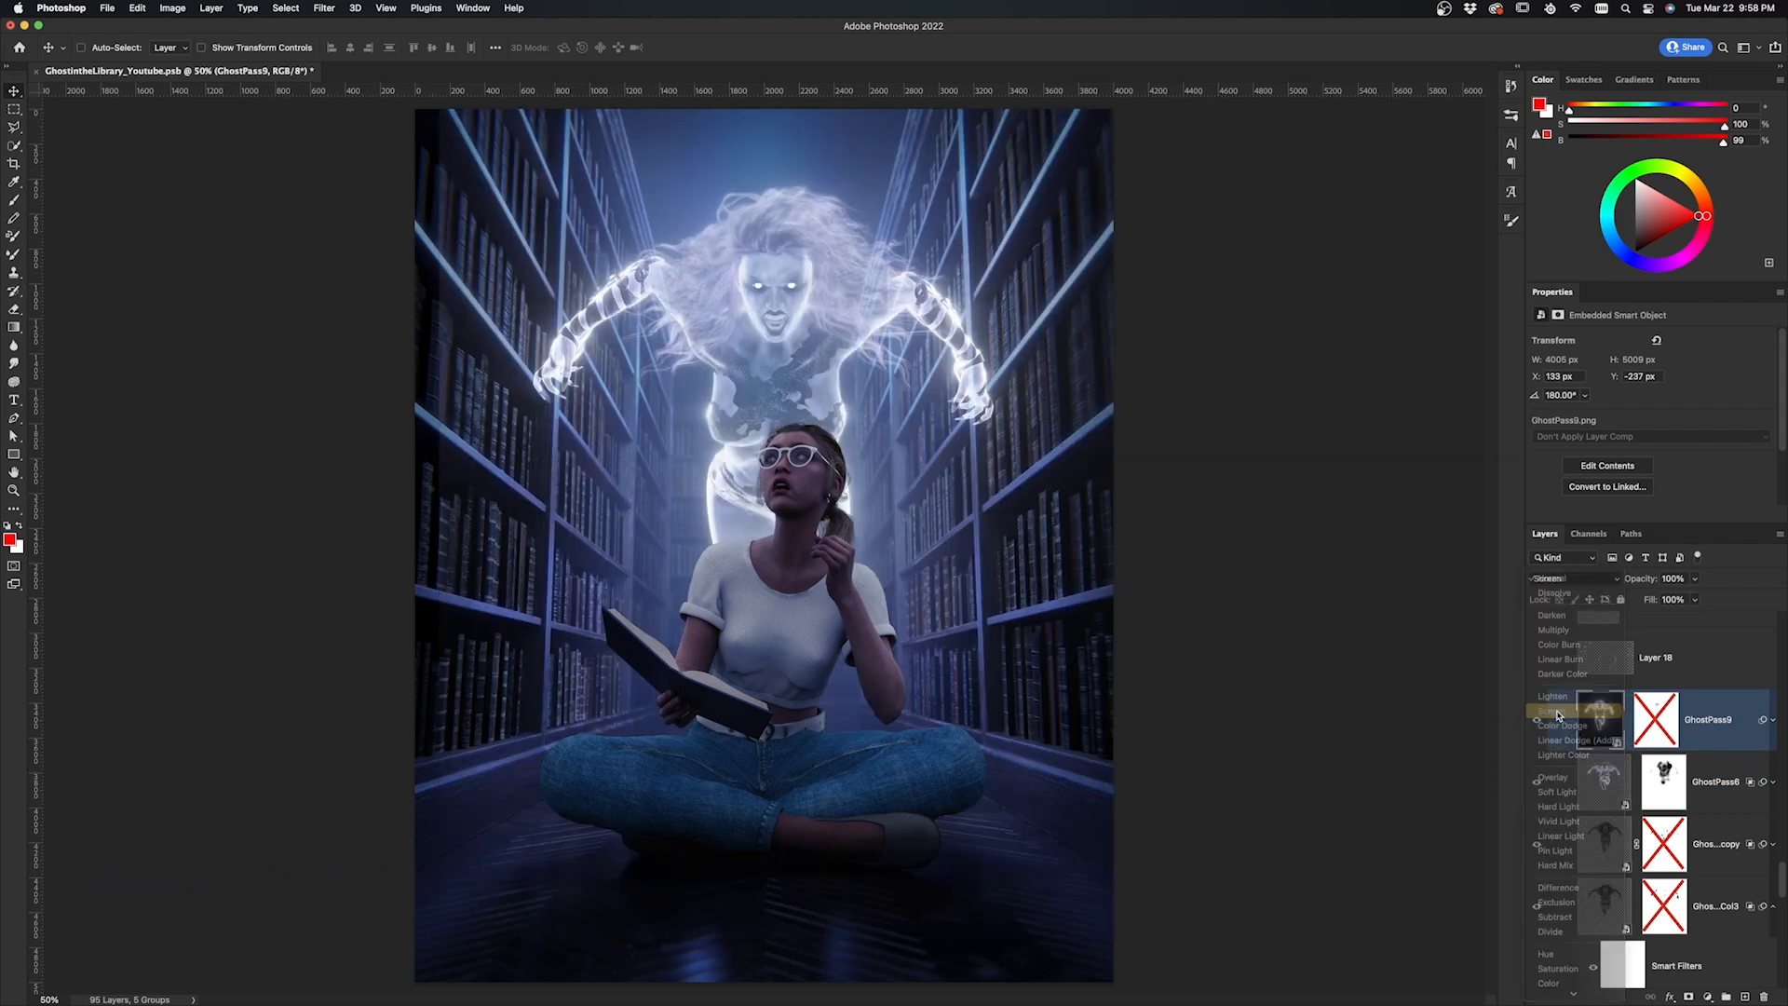
Split GhostPass9's This Layer black Blend If slider to about 0/69 and enable the masks of GhostPass9, GhostFlatCol3 copy and GhostFlatCol3
{"action": "double_click", "coordinate": [1734, 731]}
{"action": "left_click_drag", "start_coordinate": [1411, 565], "coordinate": [1459, 568], "text": "alt"}
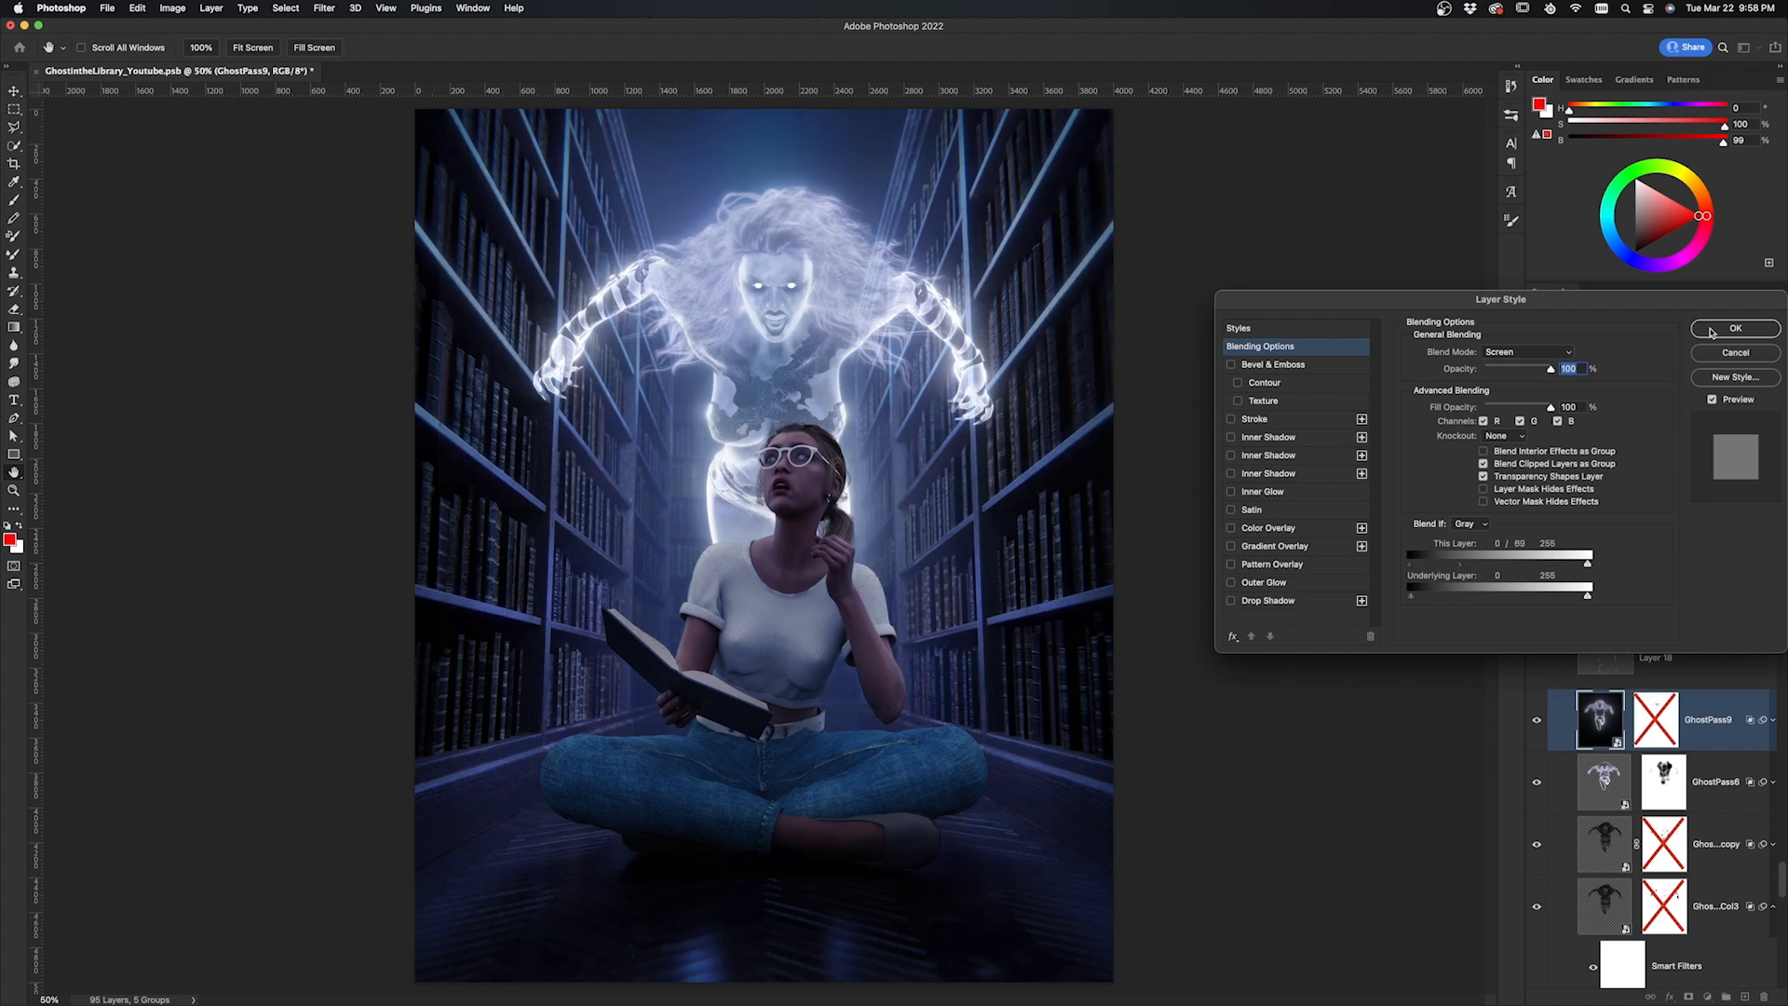
{"action": "left_click", "coordinate": [1710, 330]}
{"action": "left_click", "coordinate": [1652, 729], "text": "shift"}
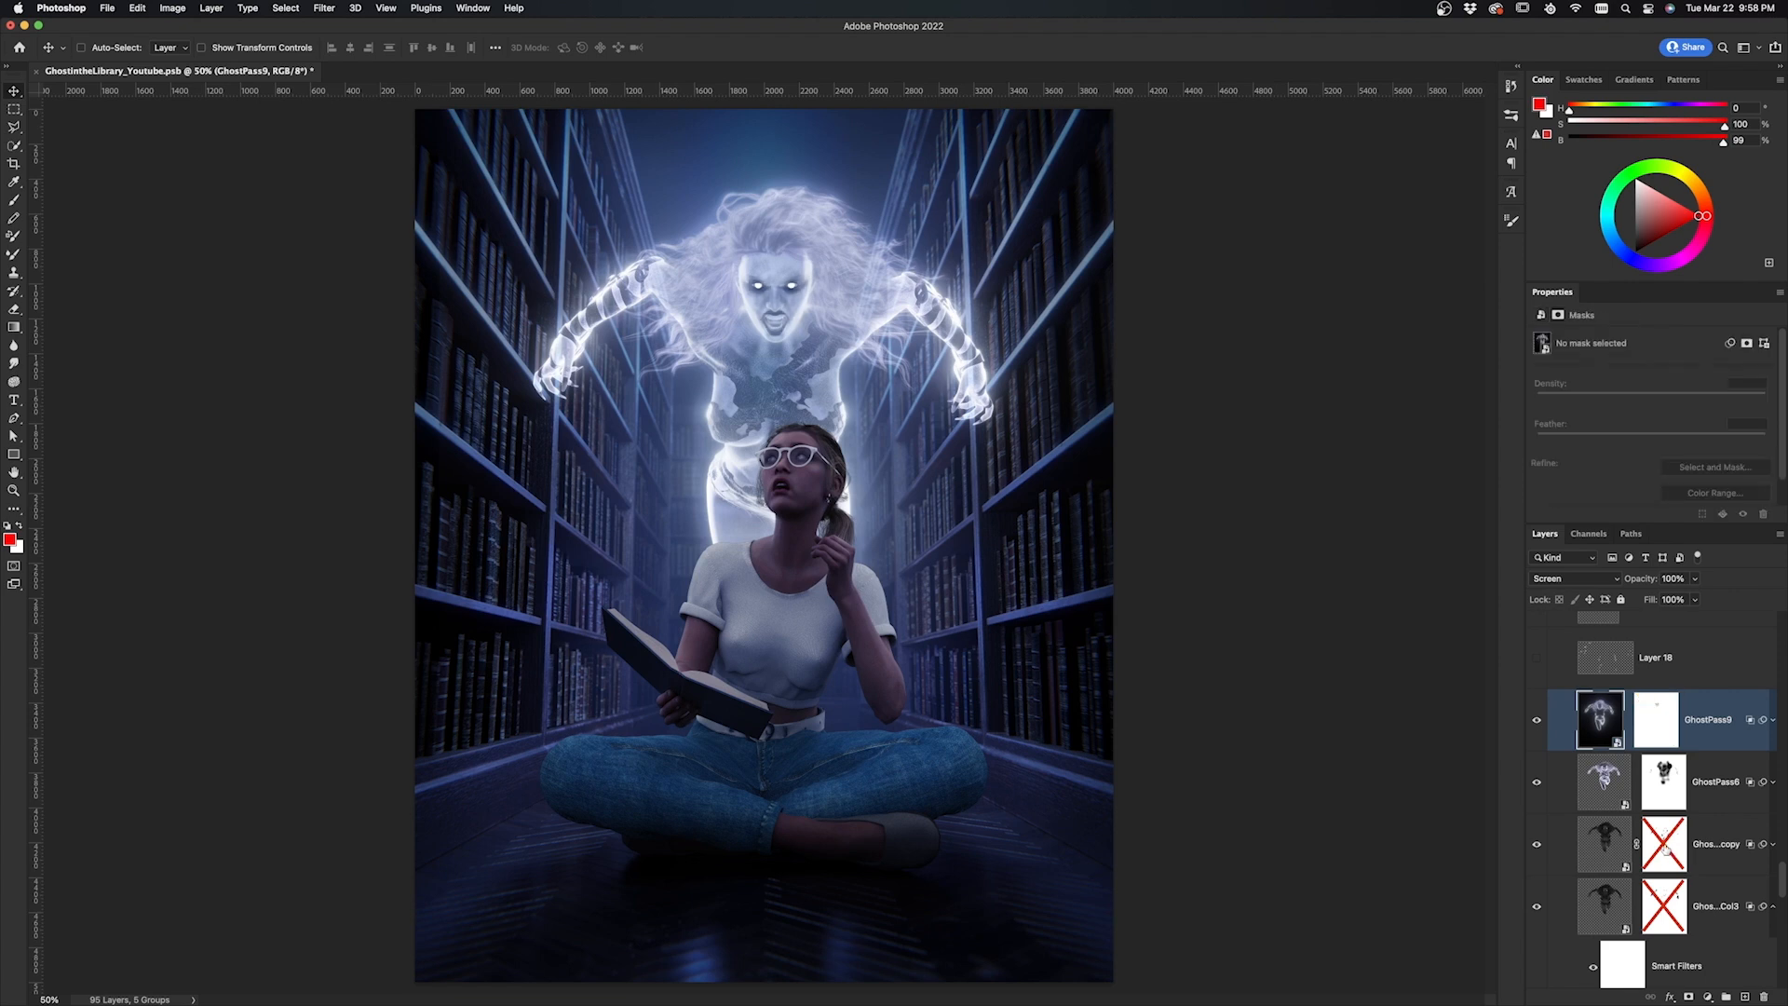
{"action": "left_click", "coordinate": [1663, 844], "text": "shift"}
{"action": "left_click", "coordinate": [1638, 917], "text": "shift"}
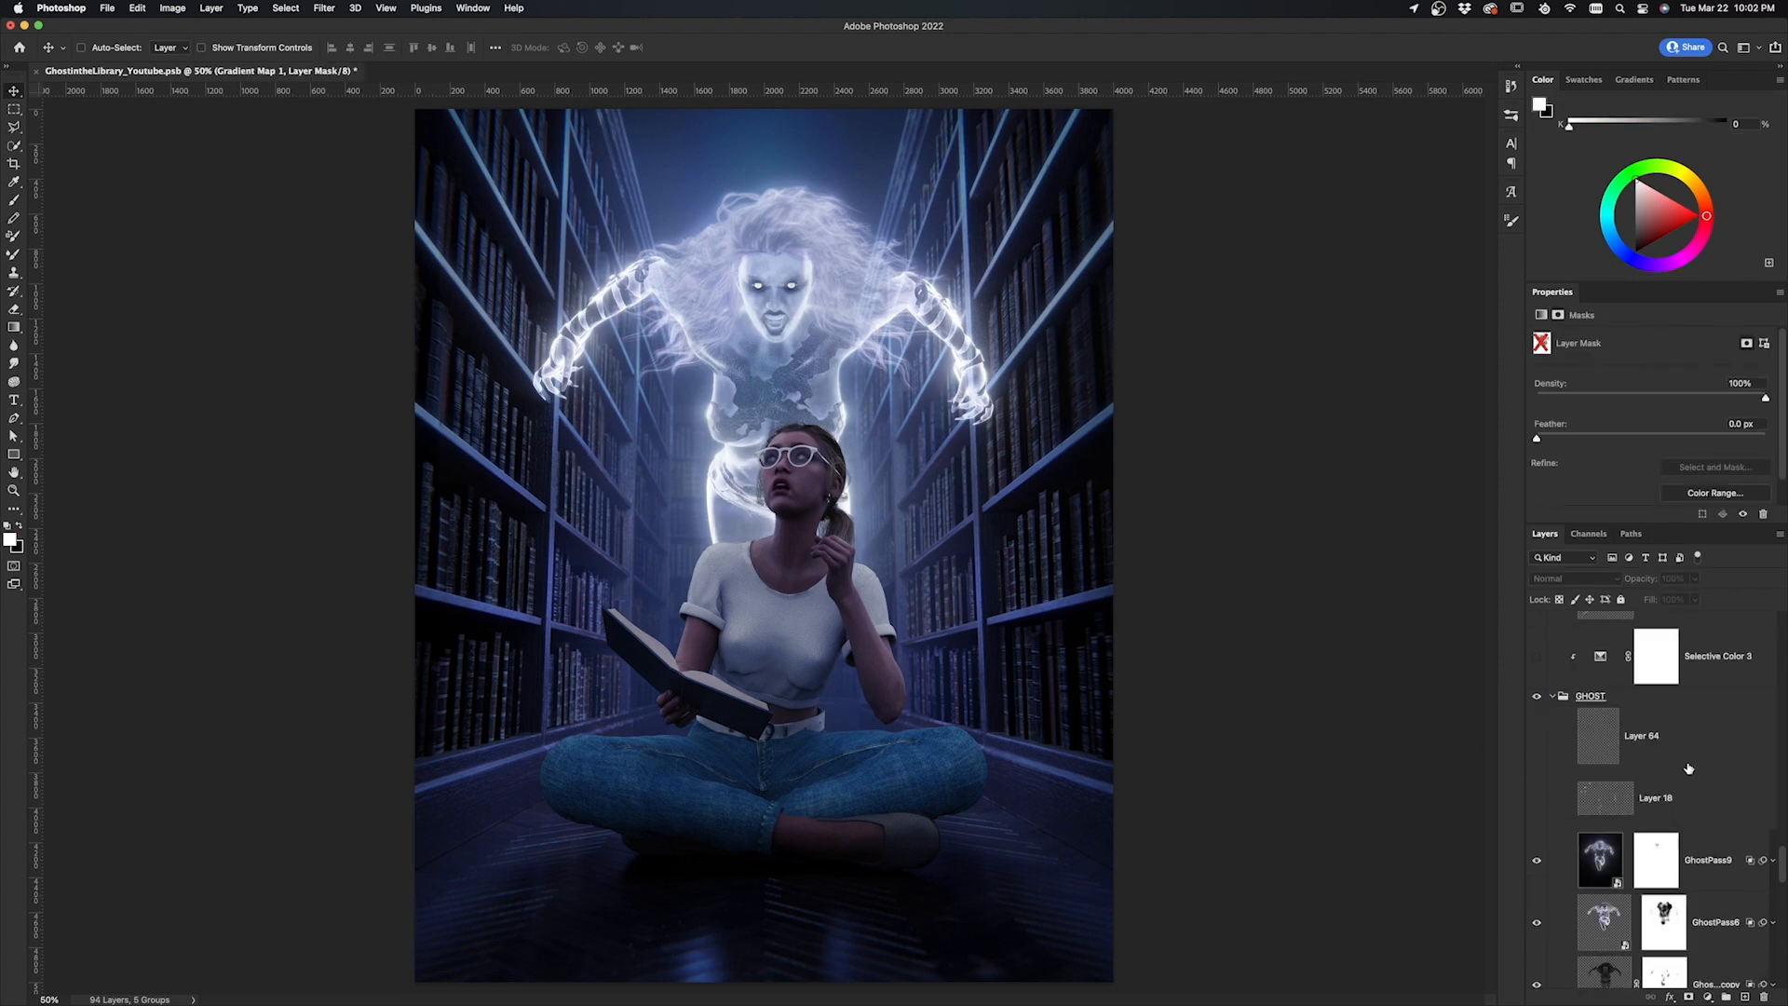
Make the painted hair layers Layer 15, Layer 12, Layer 13 and Layer 14 above the GHOST group visible
{"action": "scroll", "coordinate": [1699, 801], "scroll_direction": "up", "scroll_amount": 4}
{"action": "left_click", "coordinate": [1537, 773]}
{"action": "left_click", "coordinate": [1536, 711]}
{"action": "scroll", "coordinate": [1538, 664], "scroll_direction": "up", "scroll_amount": 1}
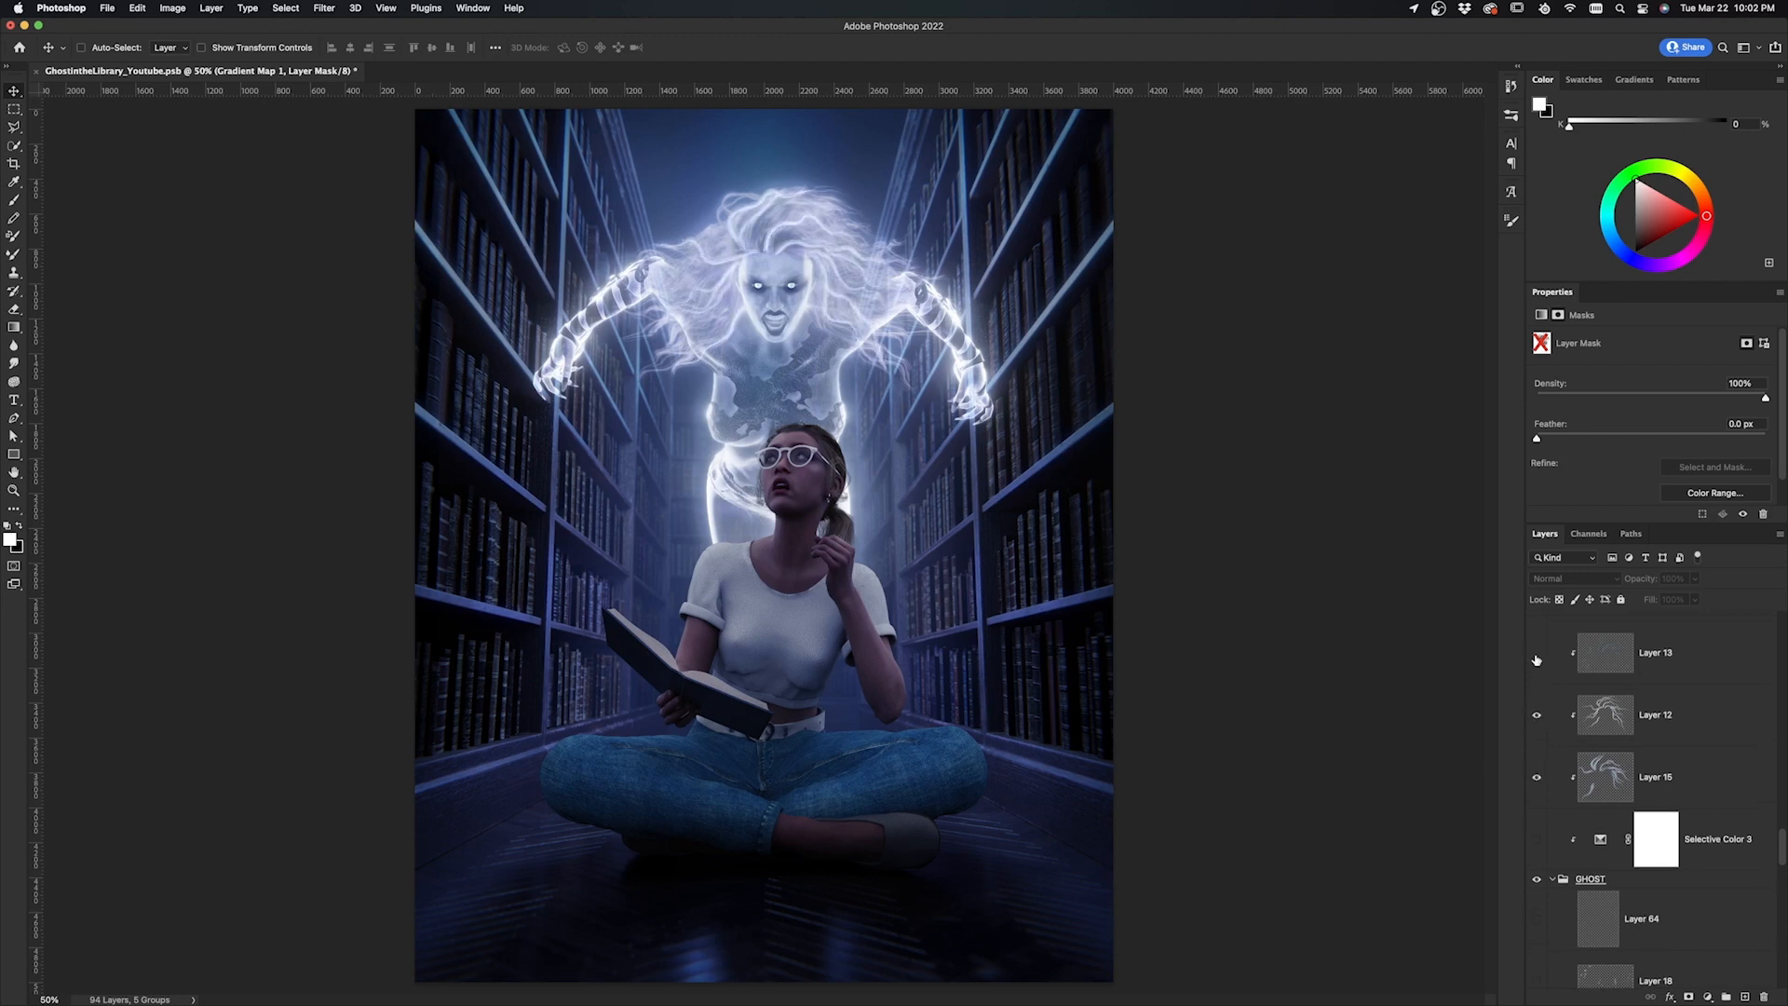
{"action": "scroll", "coordinate": [1540, 661], "scroll_direction": "up", "scroll_amount": 2}
{"action": "left_click", "coordinate": [1537, 644]}
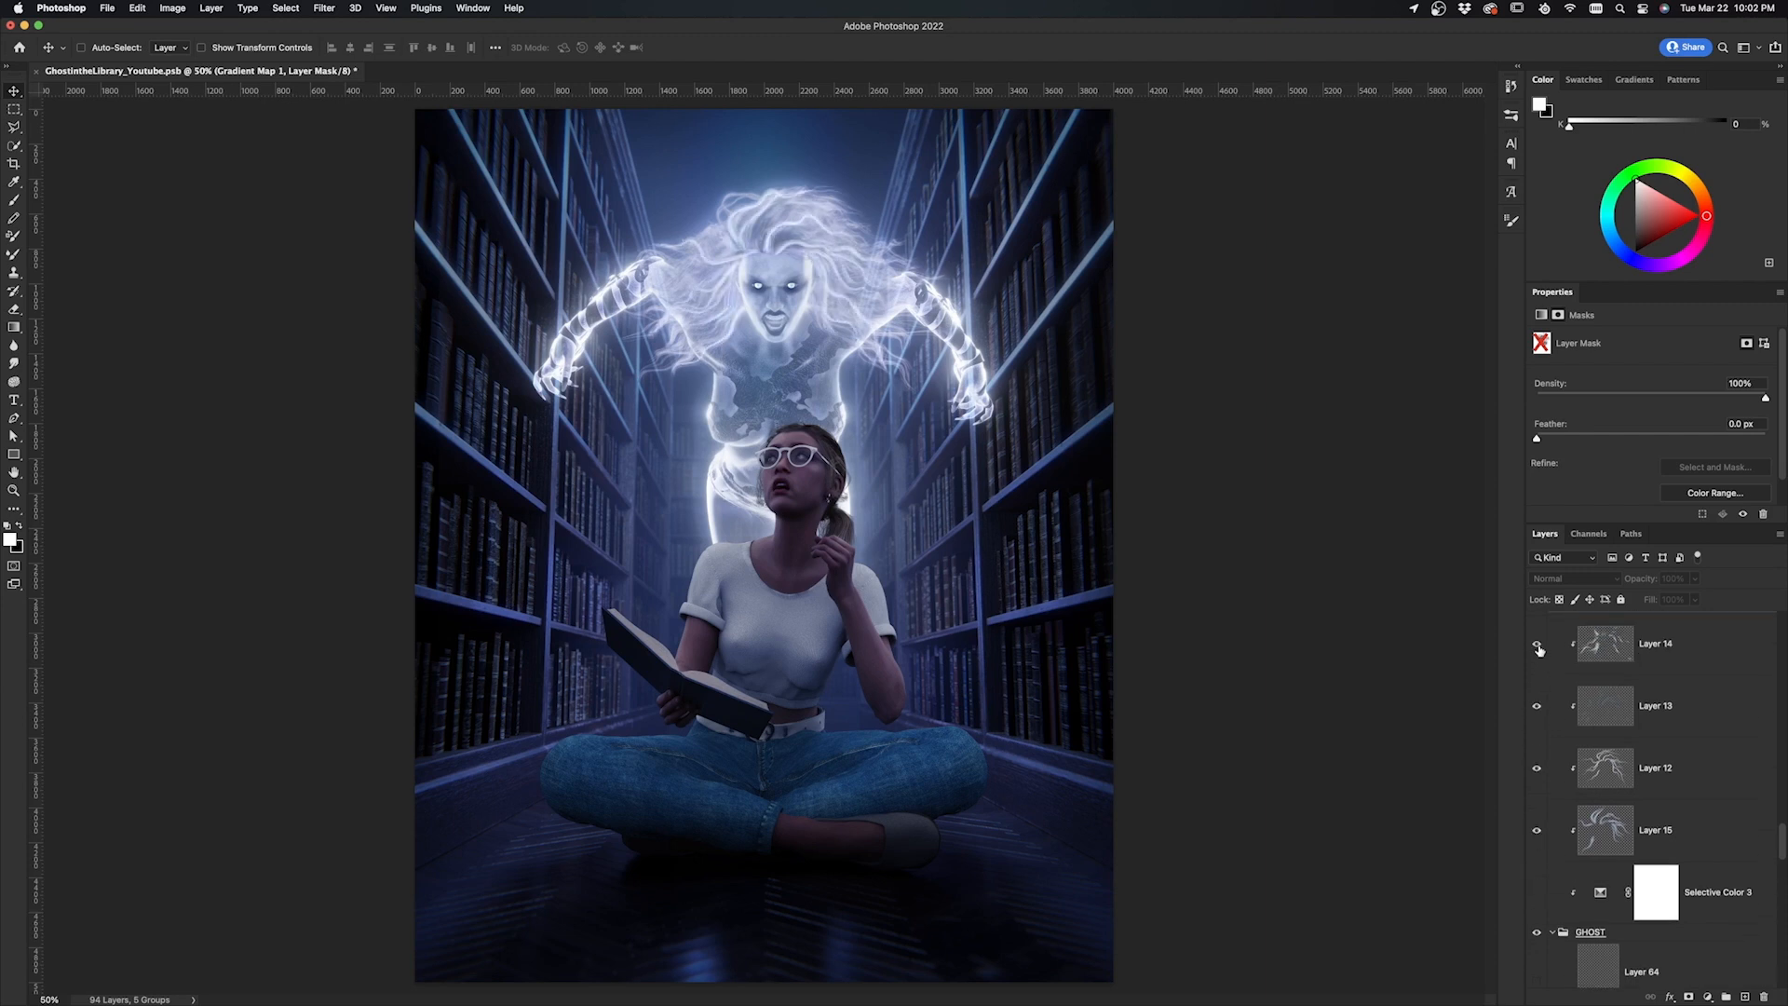
Select the Selective Color 3 adjustment and make it visible, toggling it to compare its effect on the ghost
{"action": "left_click", "coordinate": [1615, 894]}
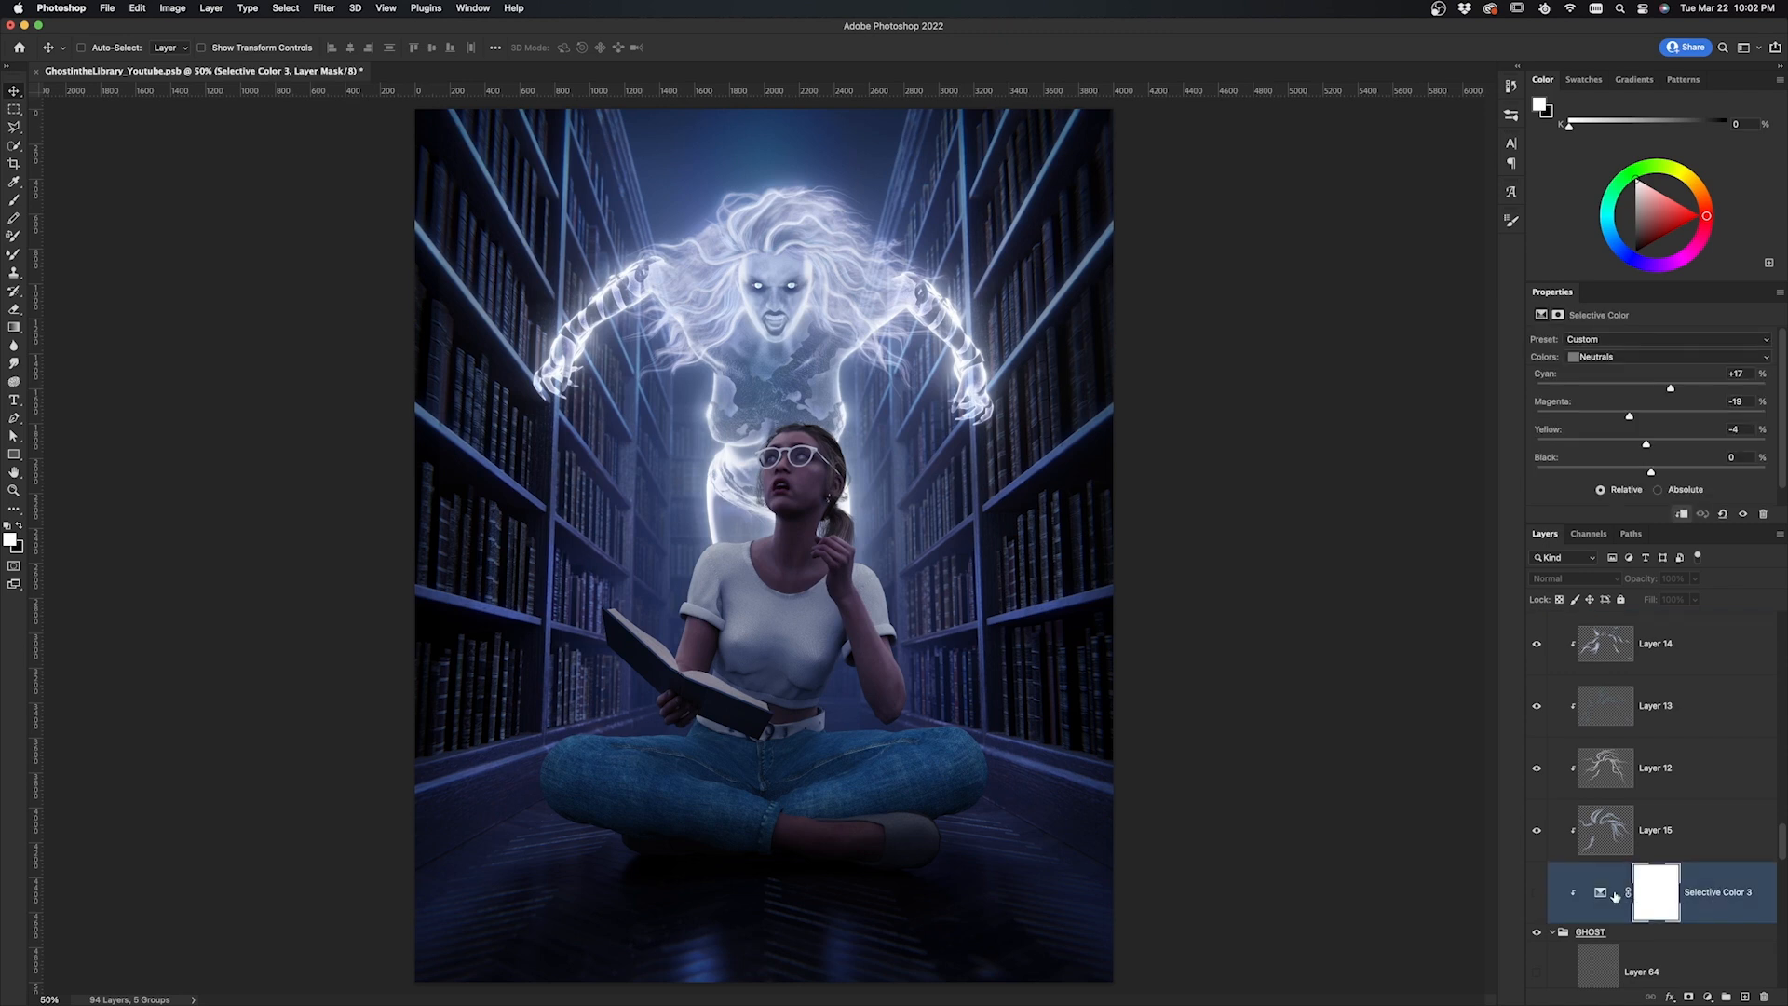
{"action": "left_click", "coordinate": [1537, 894]}
{"action": "left_click", "coordinate": [1537, 894]}
{"action": "left_click", "coordinate": [1537, 894]}
Show the Gradient Map 1 adjustment clipped to the ghost and set its blend mode to Soft Light
{"action": "scroll", "coordinate": [1730, 818], "scroll_direction": "up", "scroll_amount": 3}
{"action": "left_click", "coordinate": [1720, 731]}
{"action": "left_click", "coordinate": [1536, 708]}
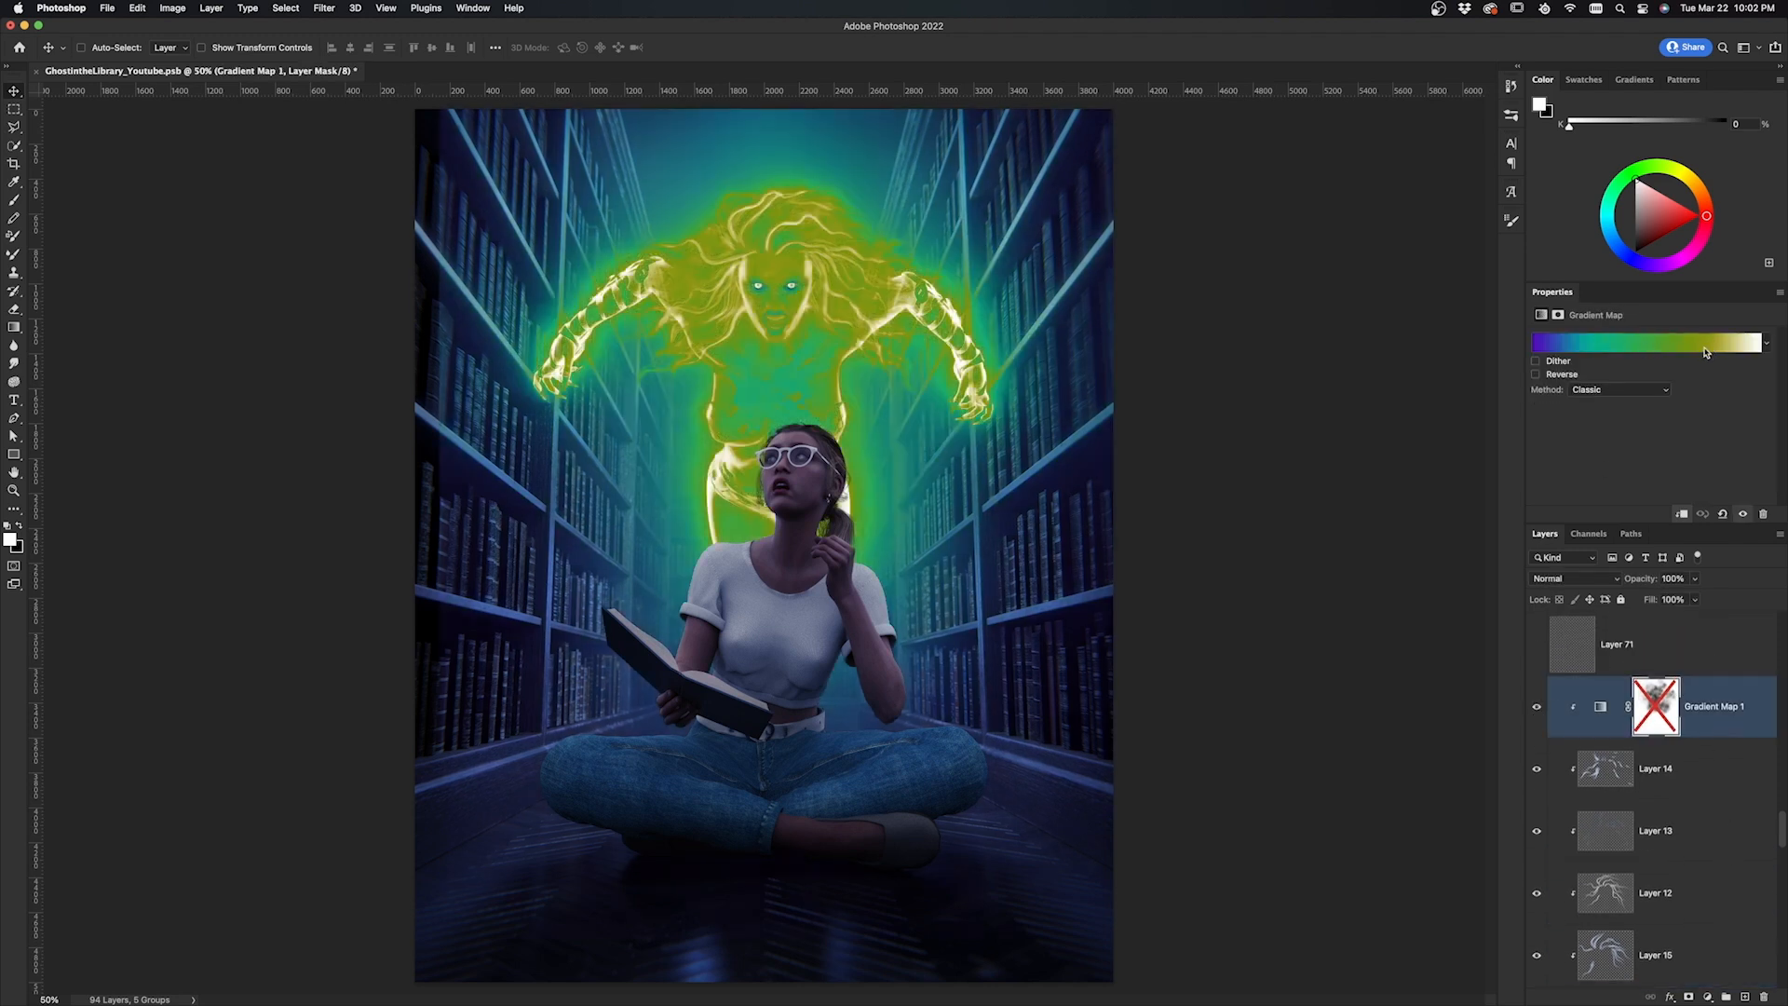
{"action": "left_click", "coordinate": [1566, 579]}
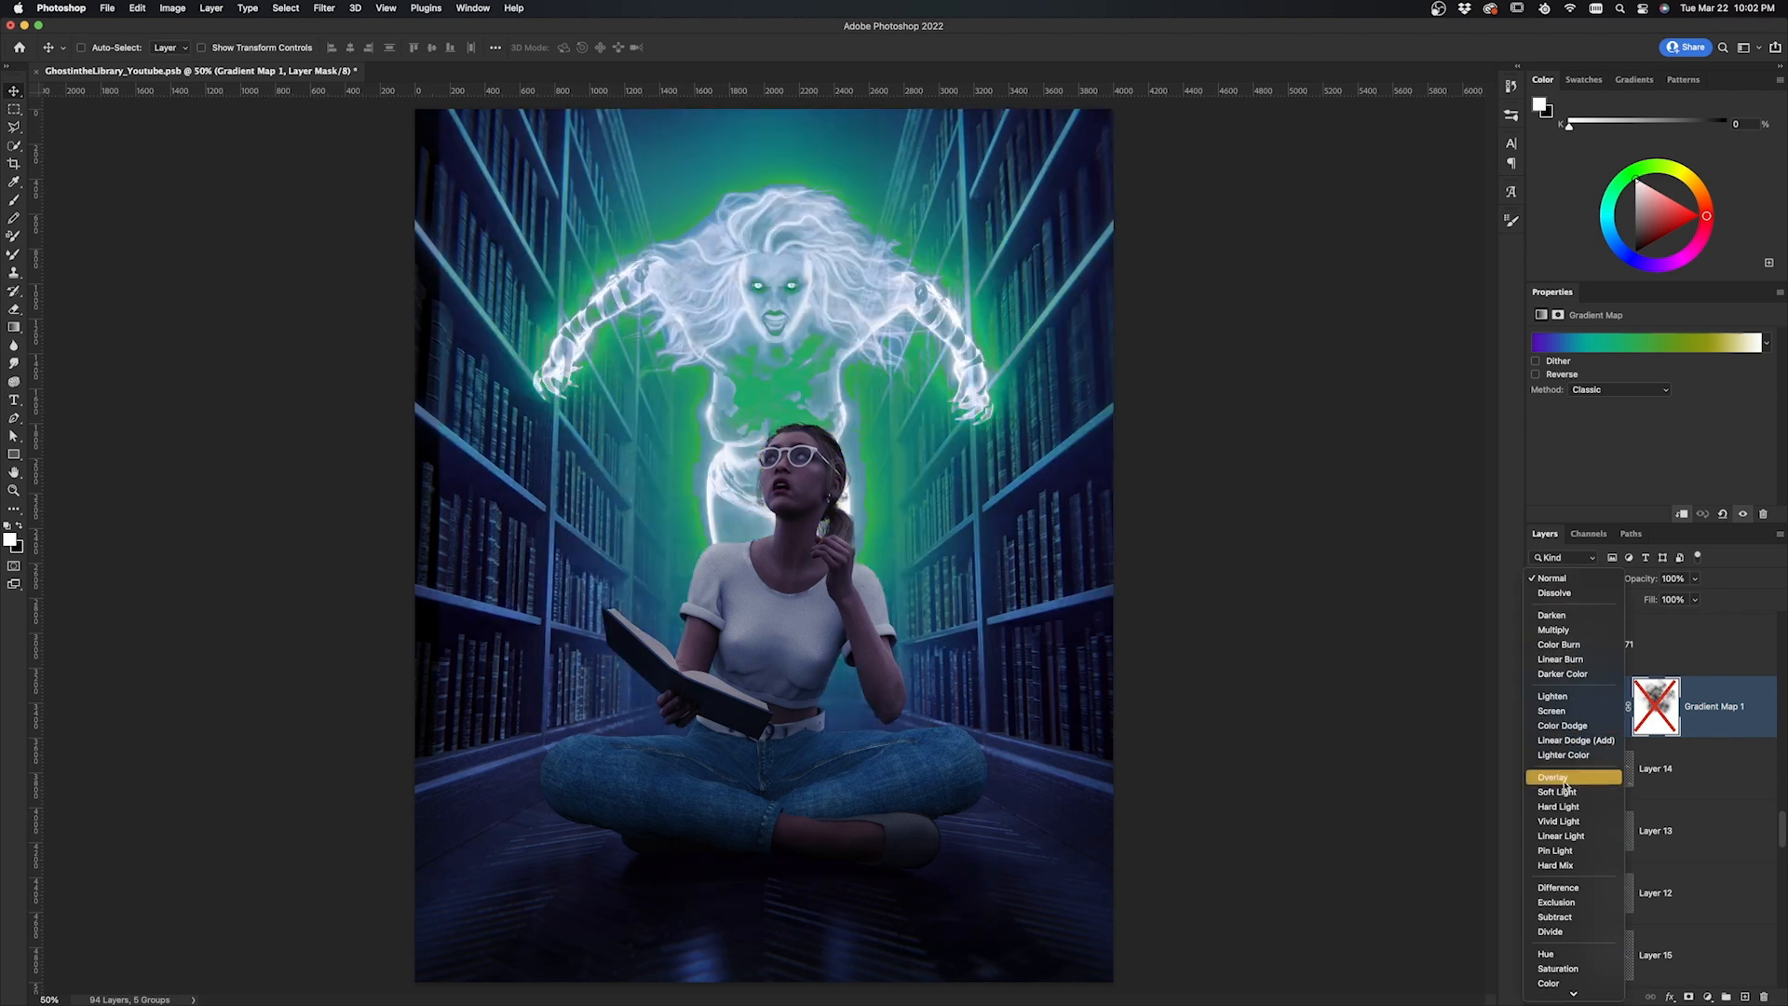
{"action": "left_click", "coordinate": [1568, 793]}
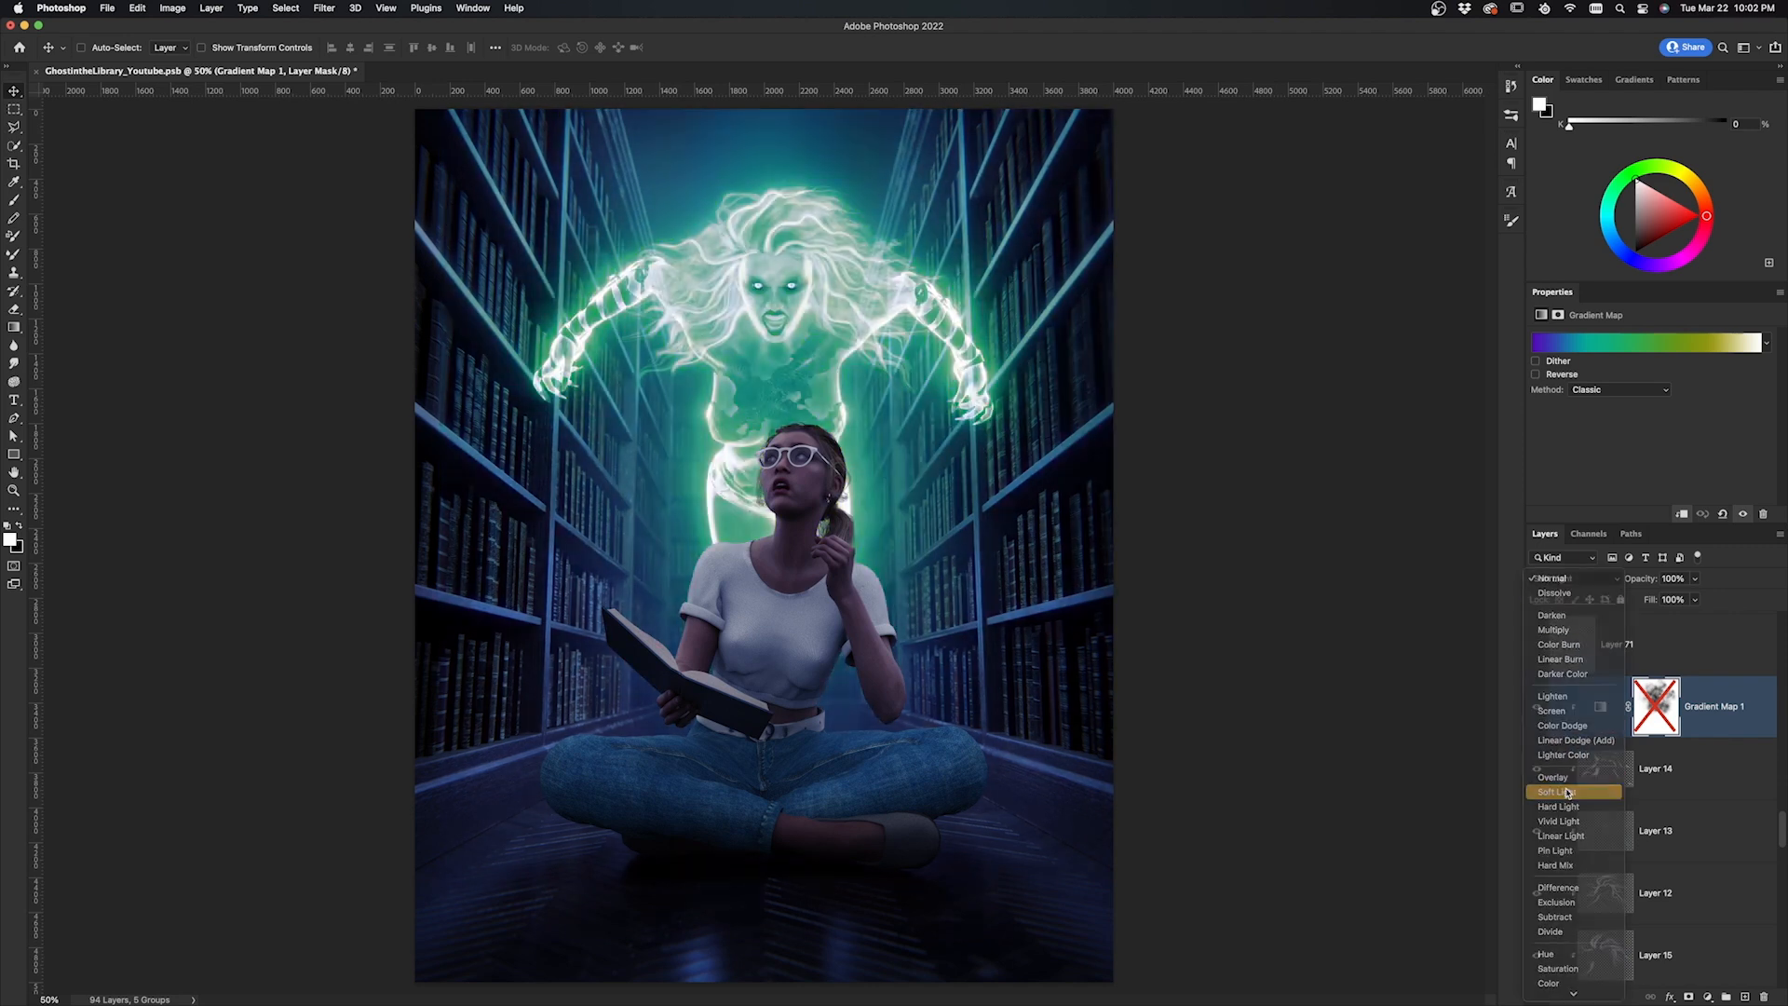
Enable the Gradient Map 1 mask and toggle the adjustment's visibility to compare its effect
{"action": "left_click", "coordinate": [1655, 712], "text": "shift"}
{"action": "left_click", "coordinate": [1537, 708]}
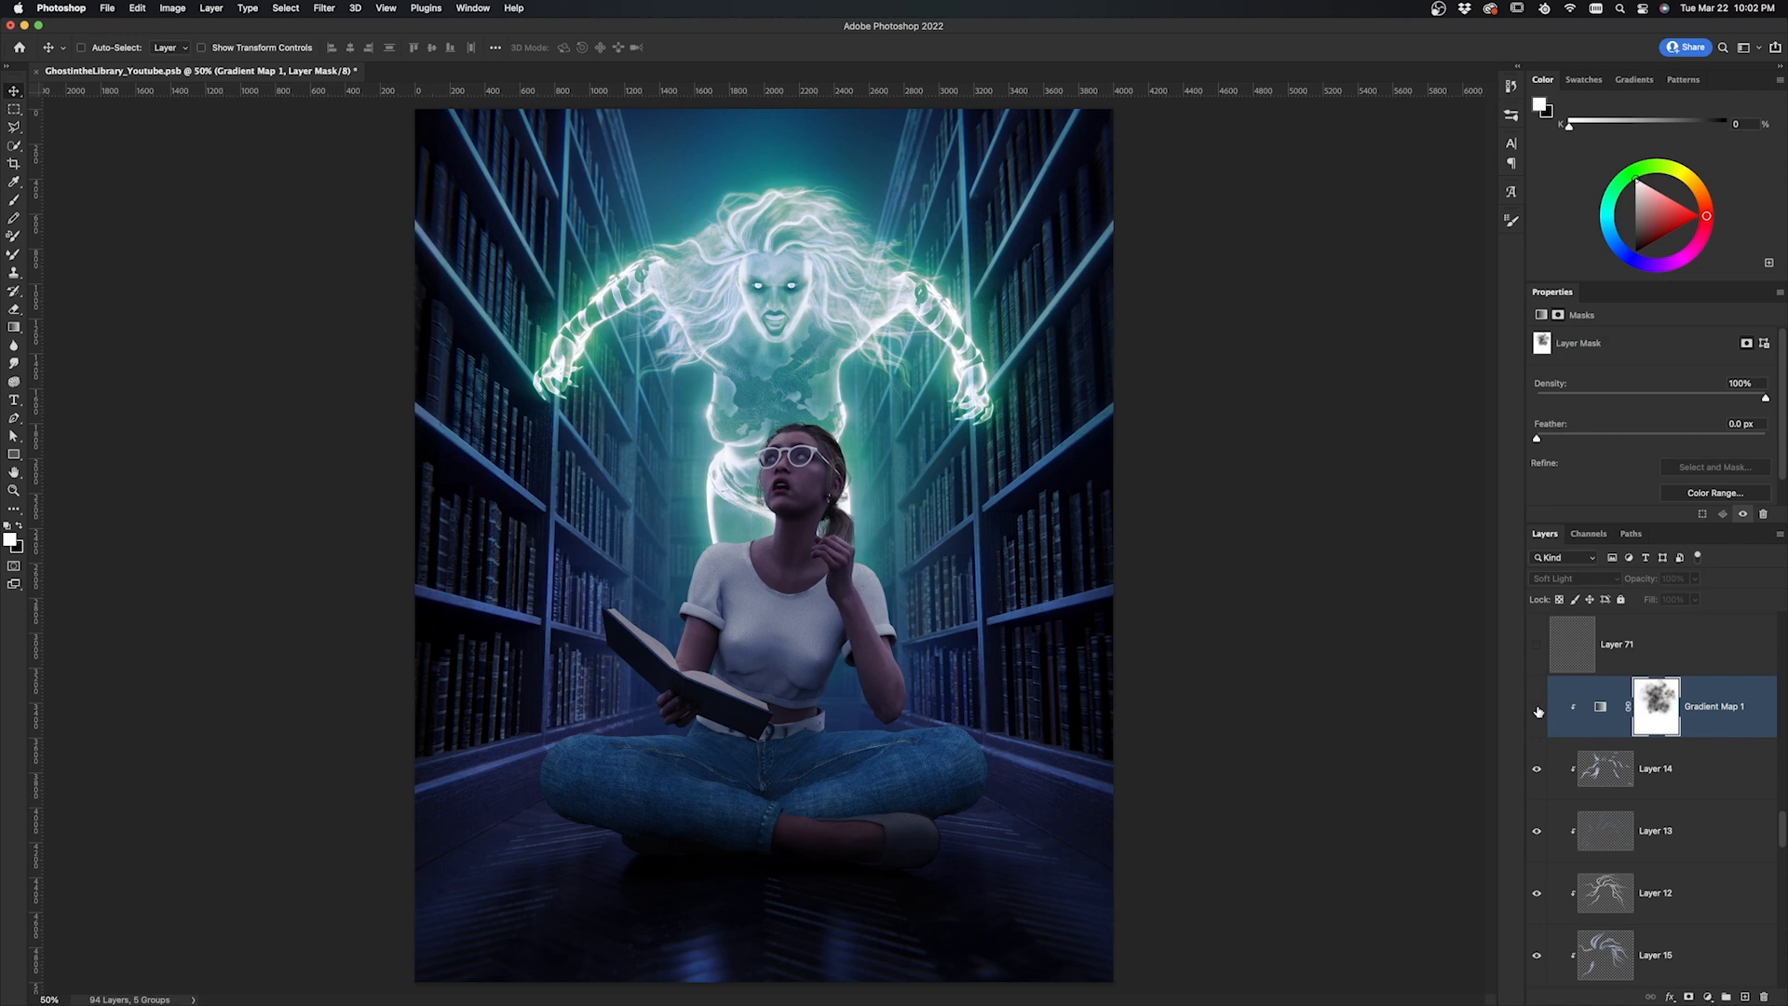
{"action": "left_click", "coordinate": [1538, 708]}
{"action": "left_click", "coordinate": [1537, 707]}
{"action": "left_click", "coordinate": [1537, 707]}
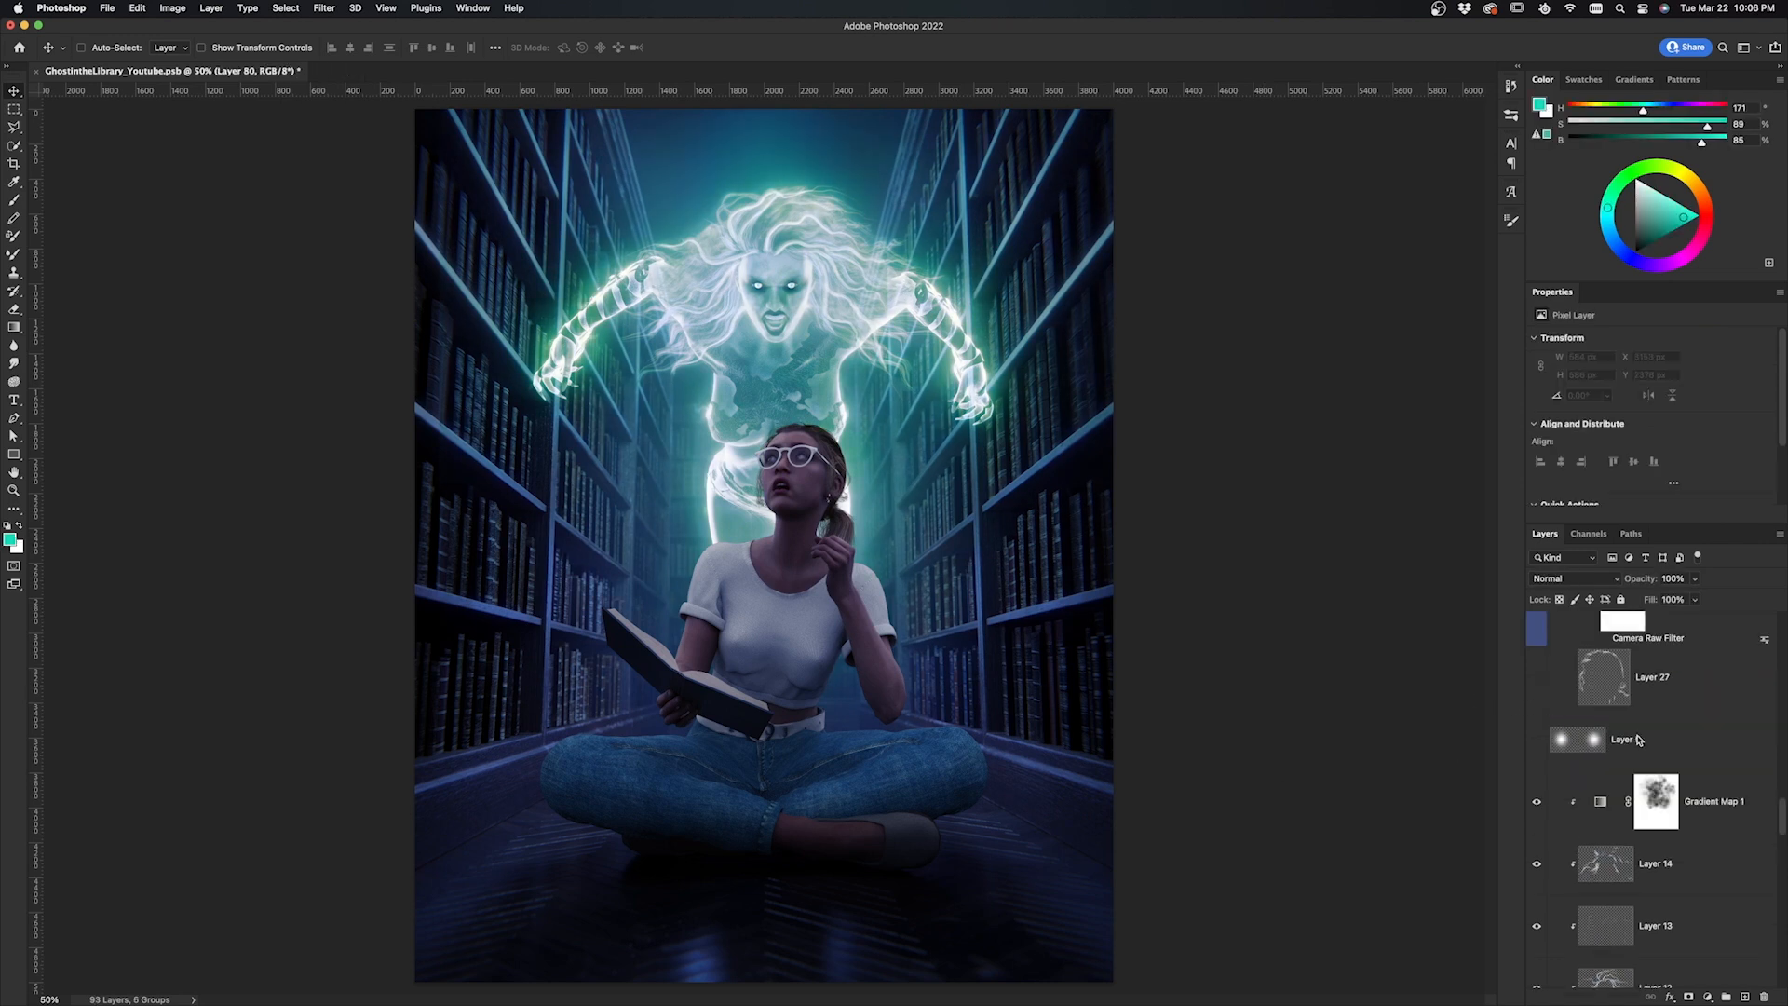
Show the eye glow on Layer 5 and select Layer 64 in the GHOST group
{"action": "left_click", "coordinate": [1638, 739]}
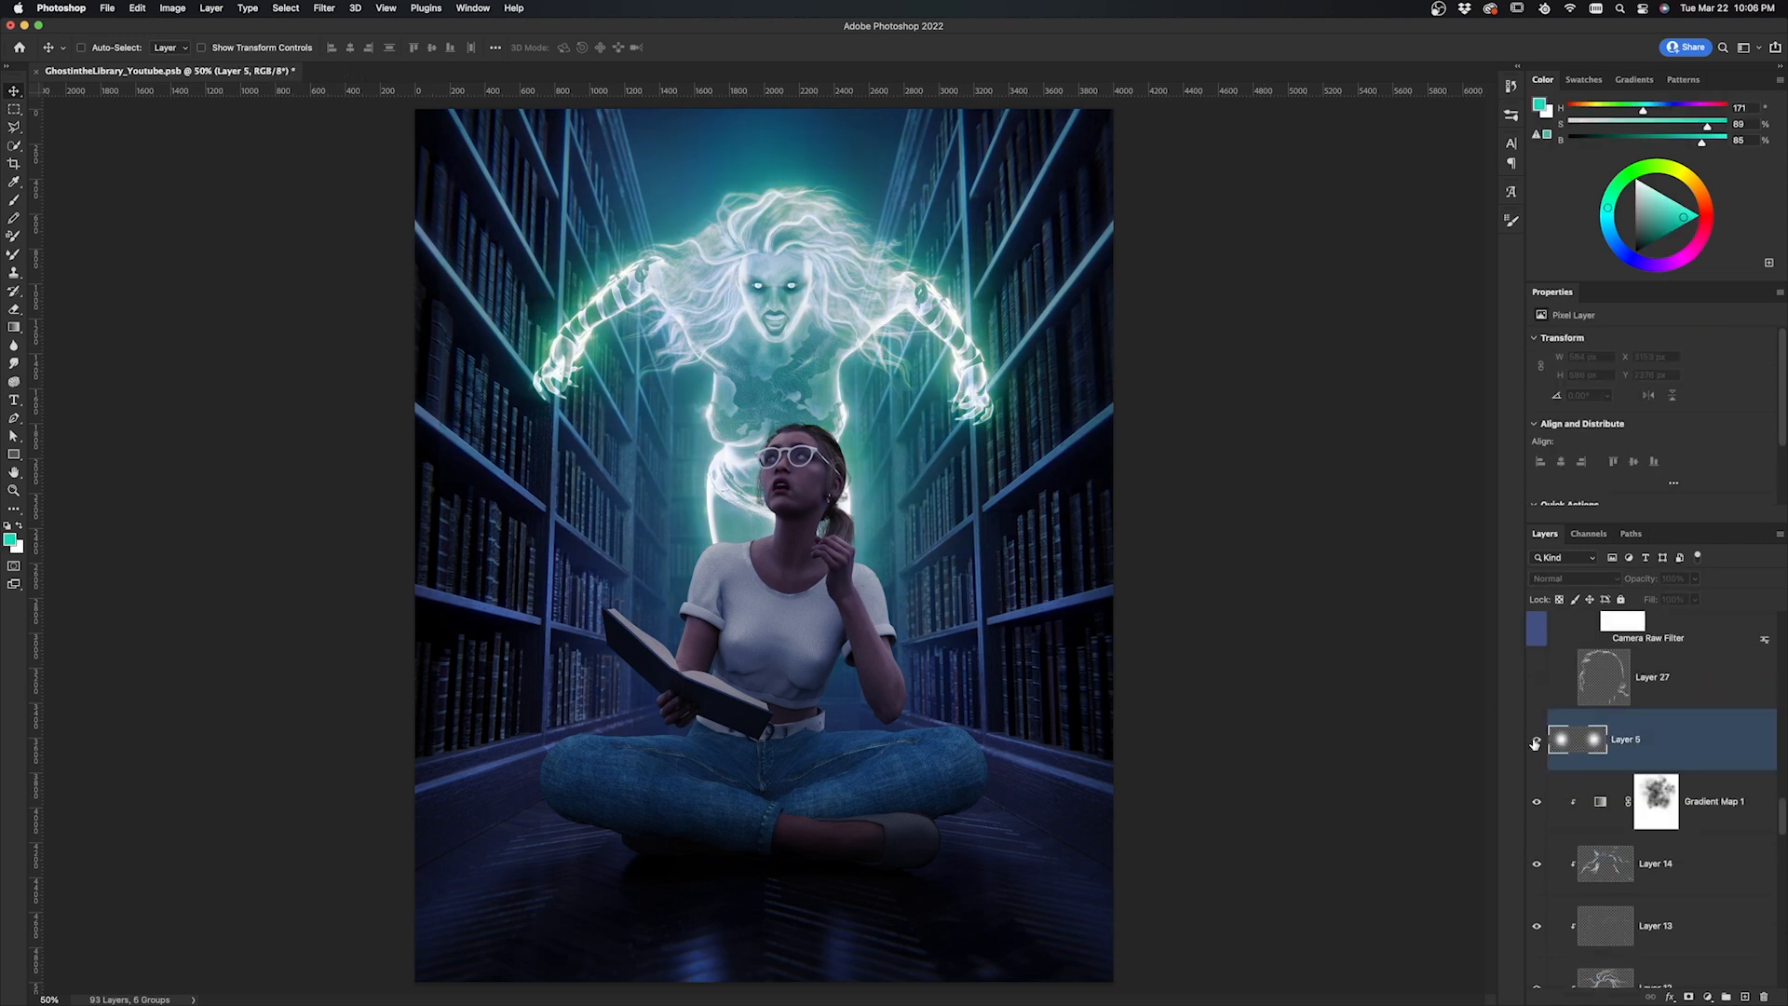
{"action": "scroll", "coordinate": [1680, 804], "scroll_direction": "down", "scroll_amount": 10}
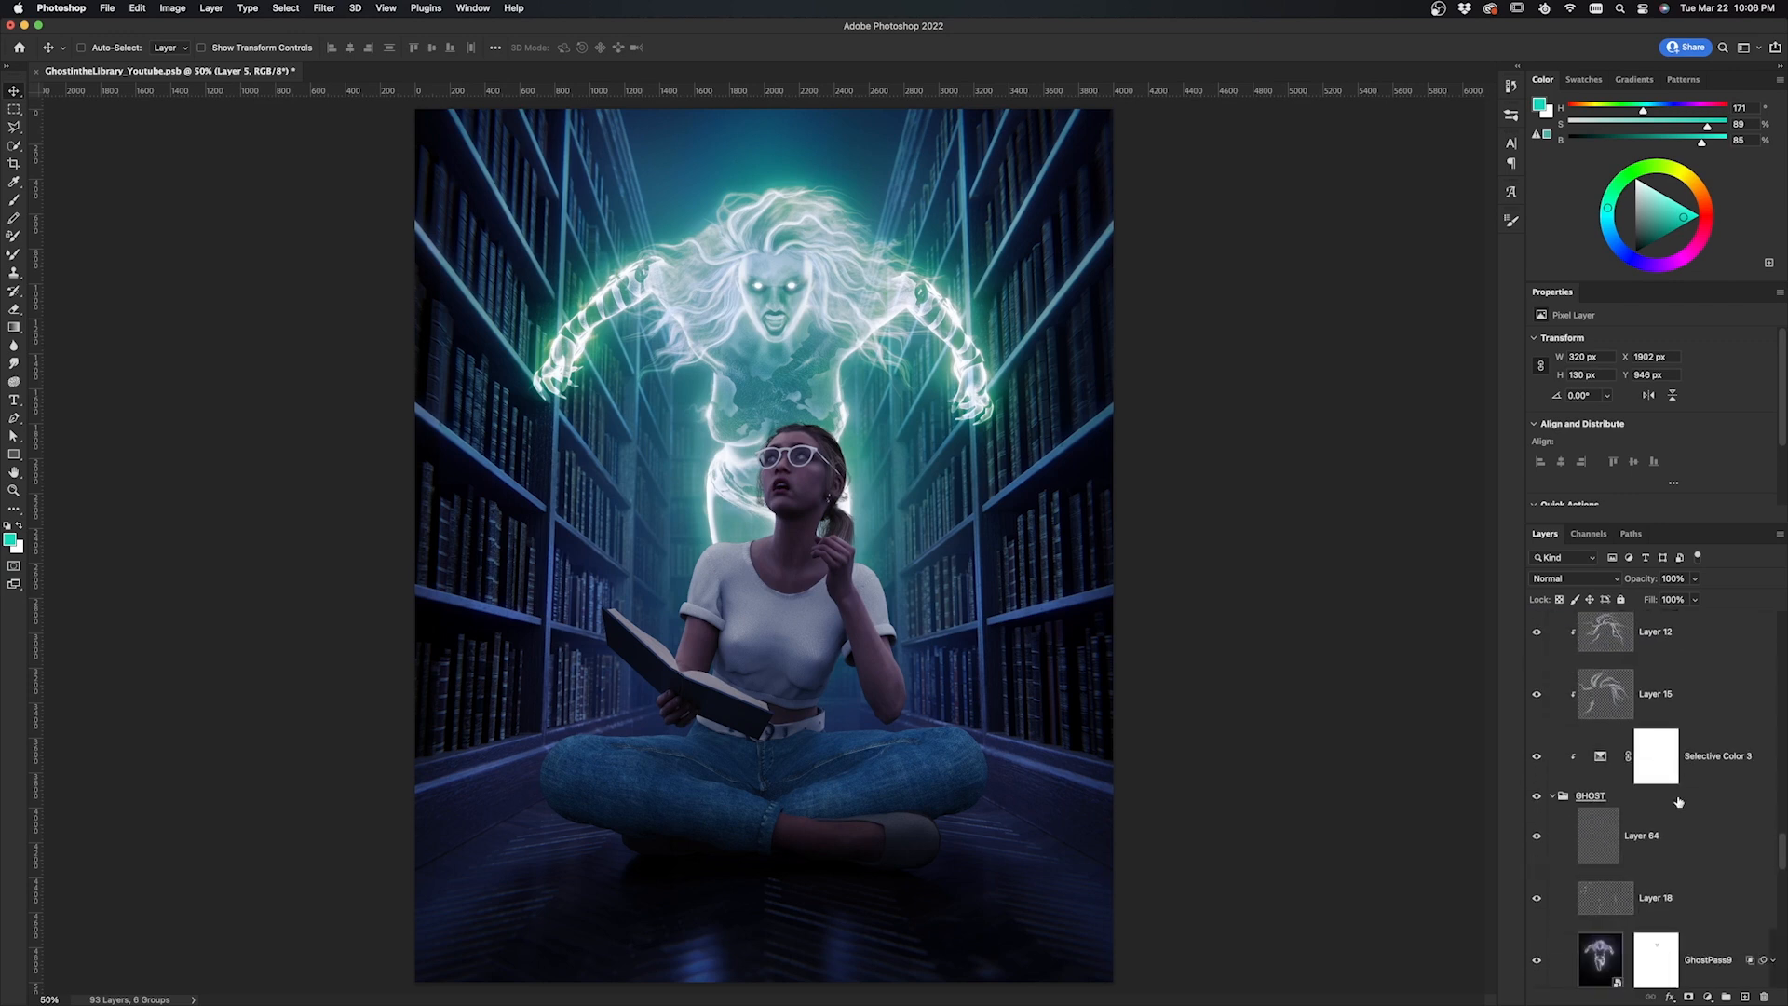
{"action": "left_click", "coordinate": [1671, 845]}
{"action": "key", "text": "super+plus"}
{"action": "key", "text": "super+plus"}
{"action": "key", "text": "super+plus"}
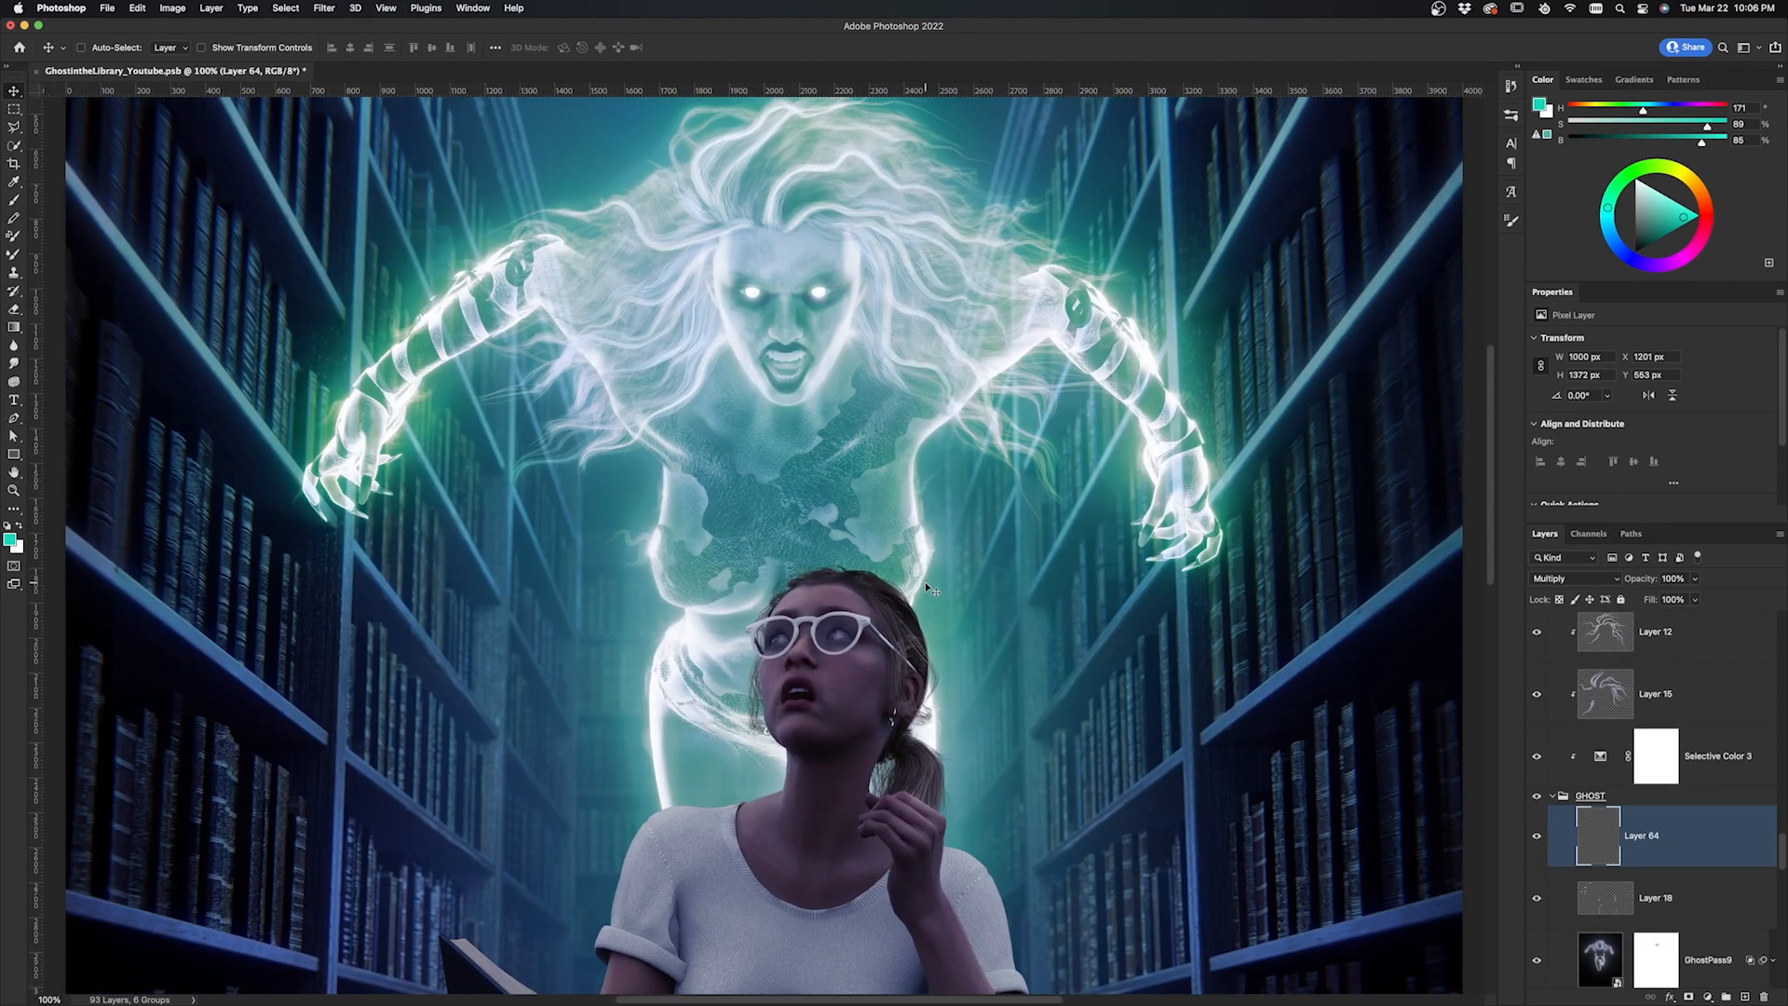
Brush a teal aura around the ghost's body, hands and hair on Layer 80 of the Ghost Aura group, then compare the aura with Layer 3 toggled
{"action": "key", "text": "b"}
{"action": "scroll", "coordinate": [1723, 798], "scroll_direction": "down", "scroll_amount": 10}
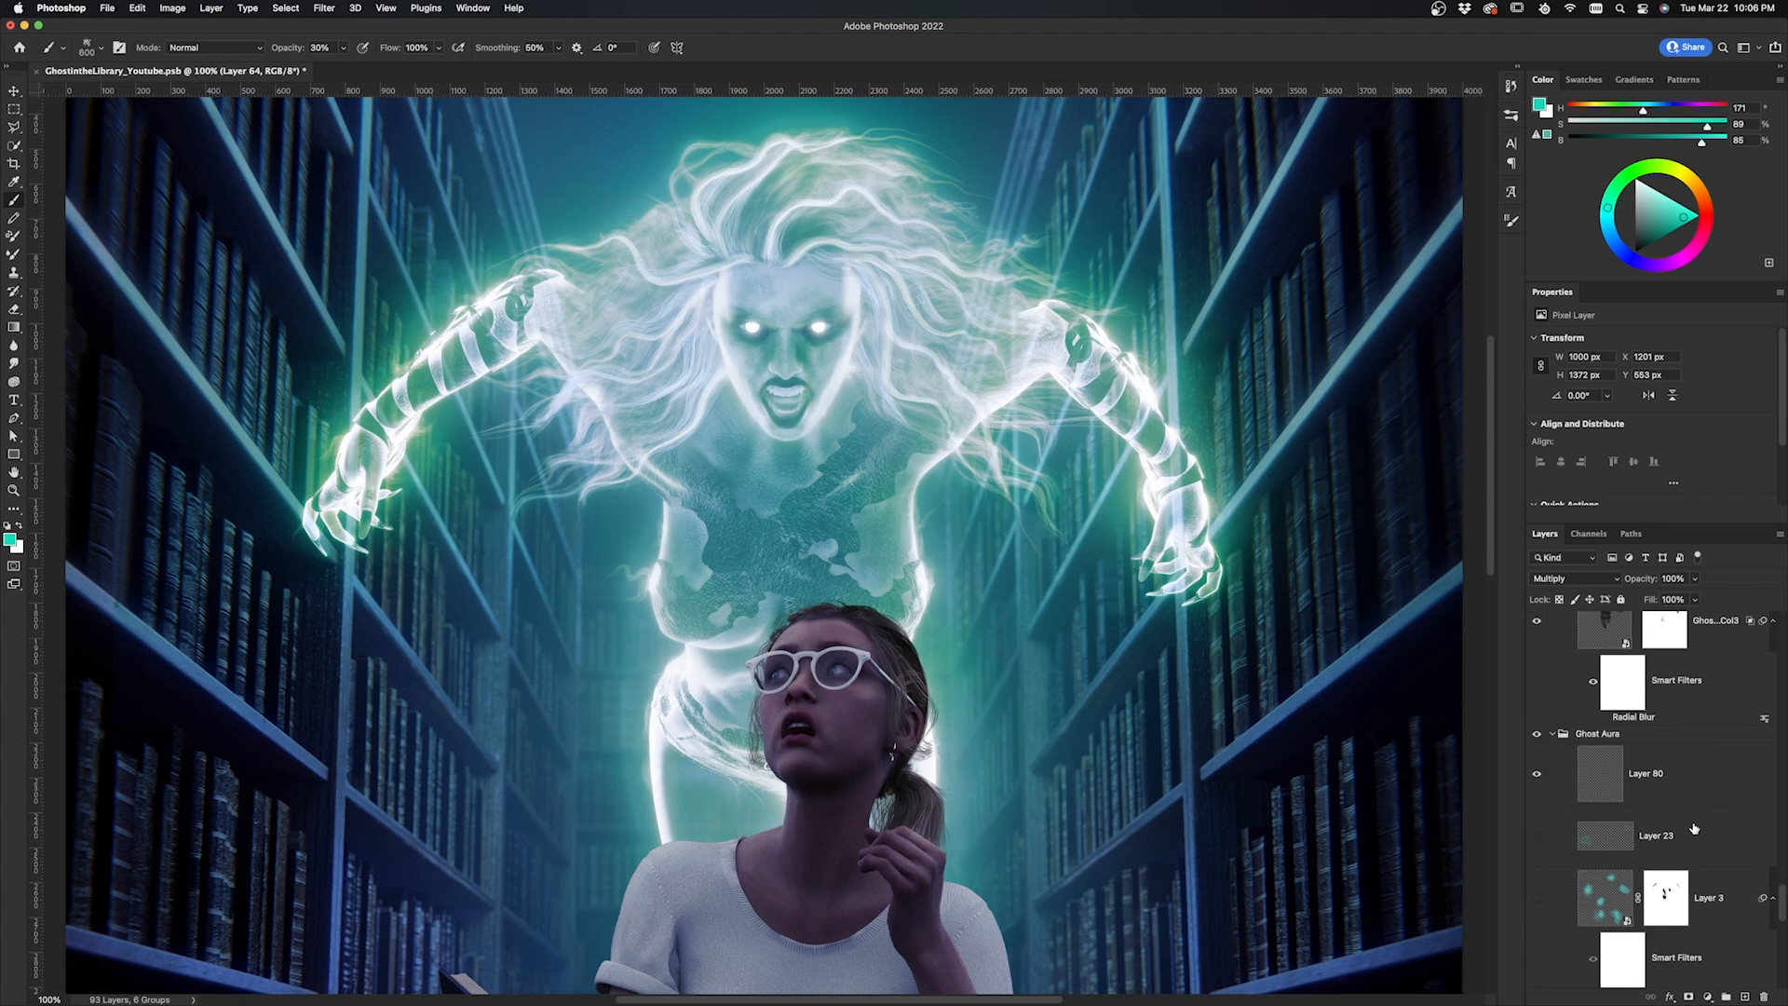
{"action": "left_click", "coordinate": [1693, 781]}
{"action": "left_click", "coordinate": [902, 583]}
{"action": "left_click", "coordinate": [918, 536]}
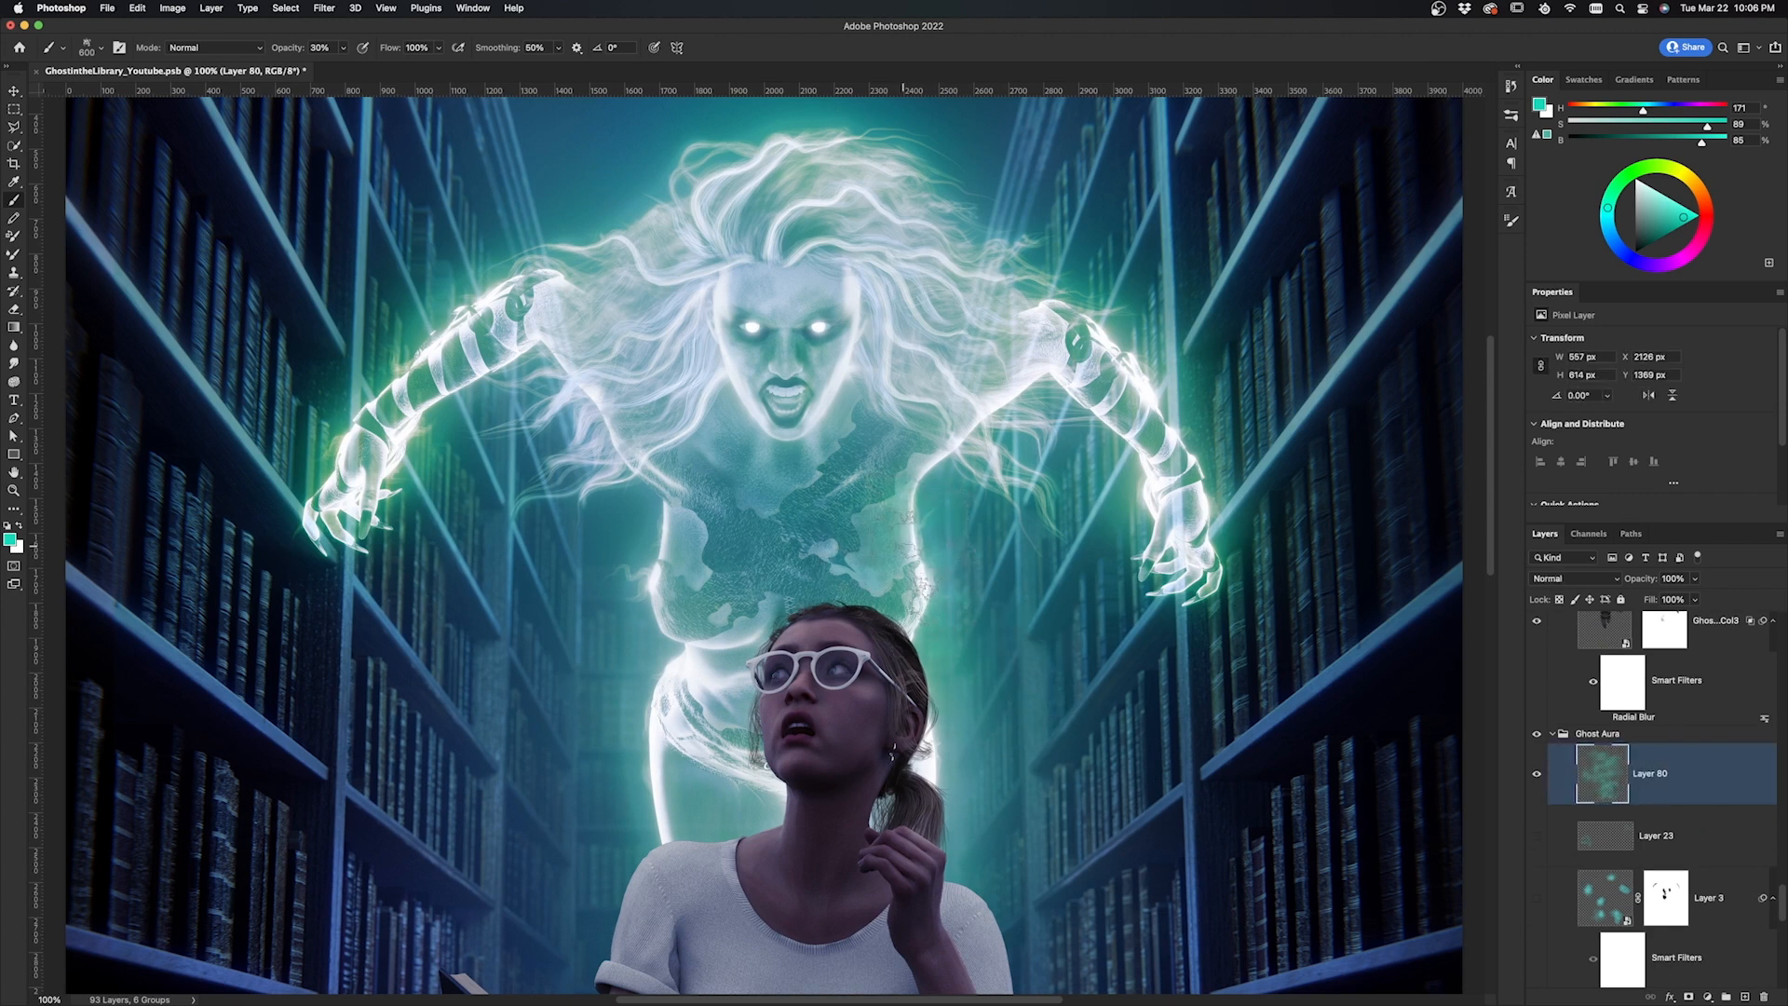
{"action": "left_click", "coordinate": [663, 809]}
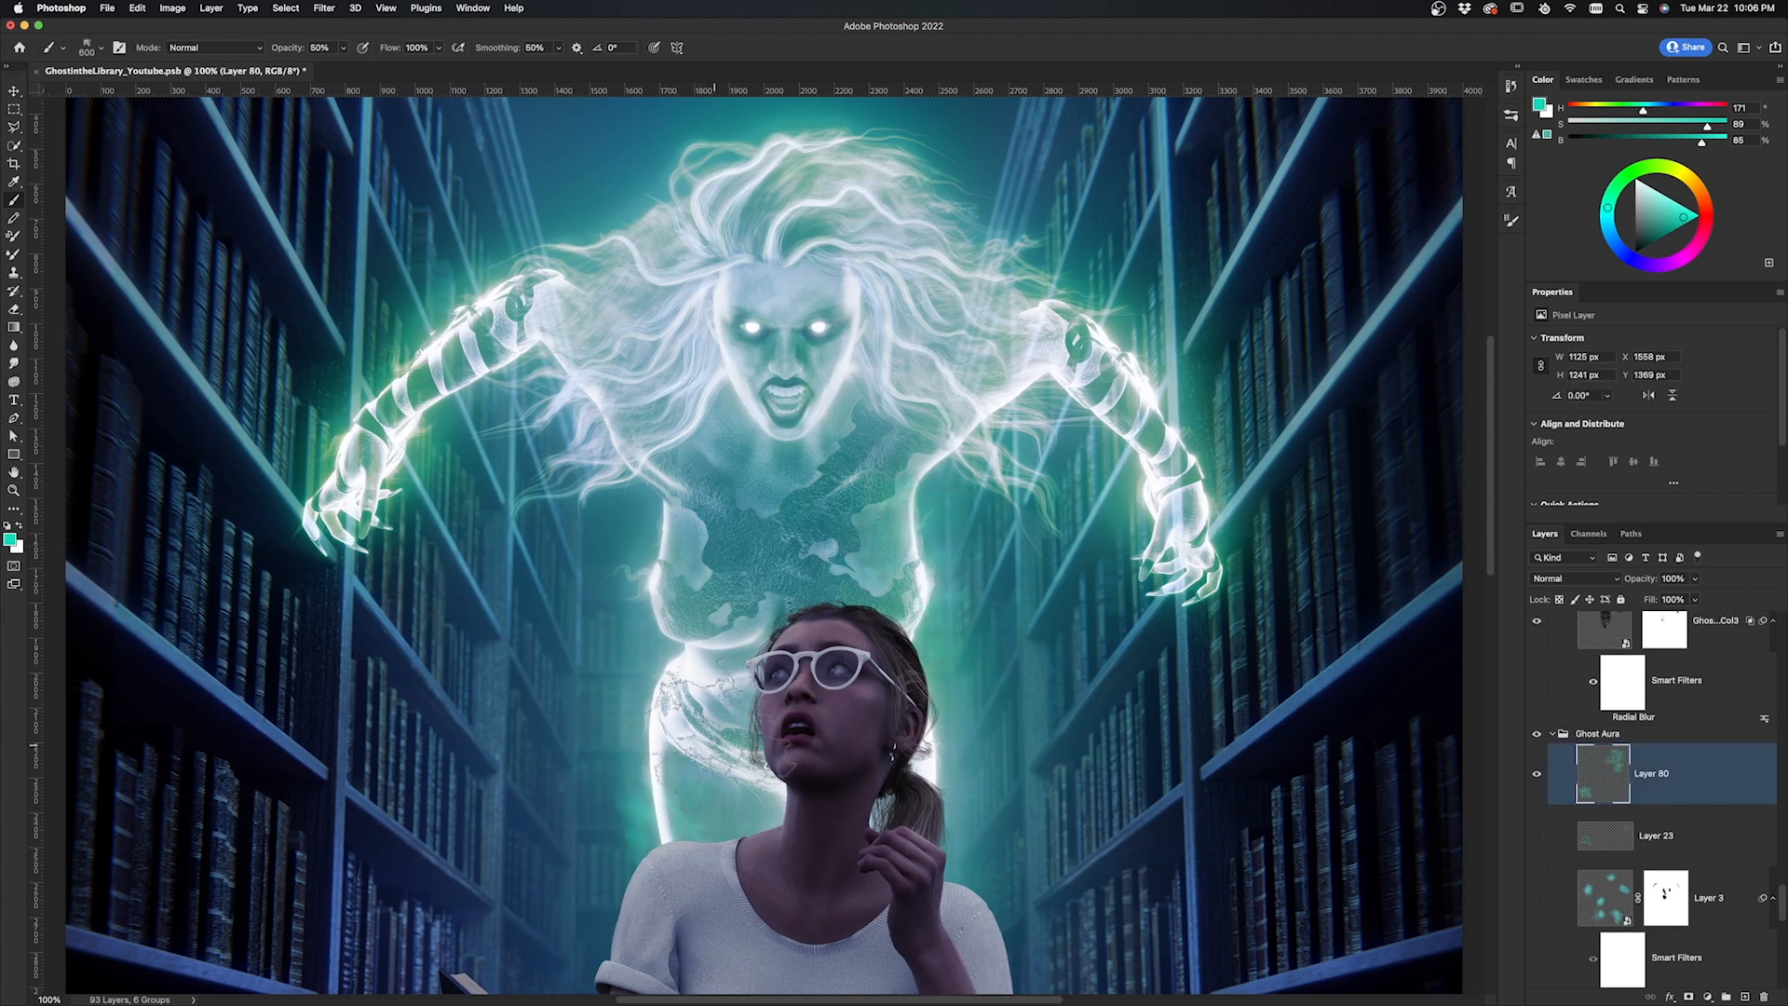
{"action": "left_click", "coordinate": [698, 614]}
{"action": "left_click", "coordinate": [347, 431]}
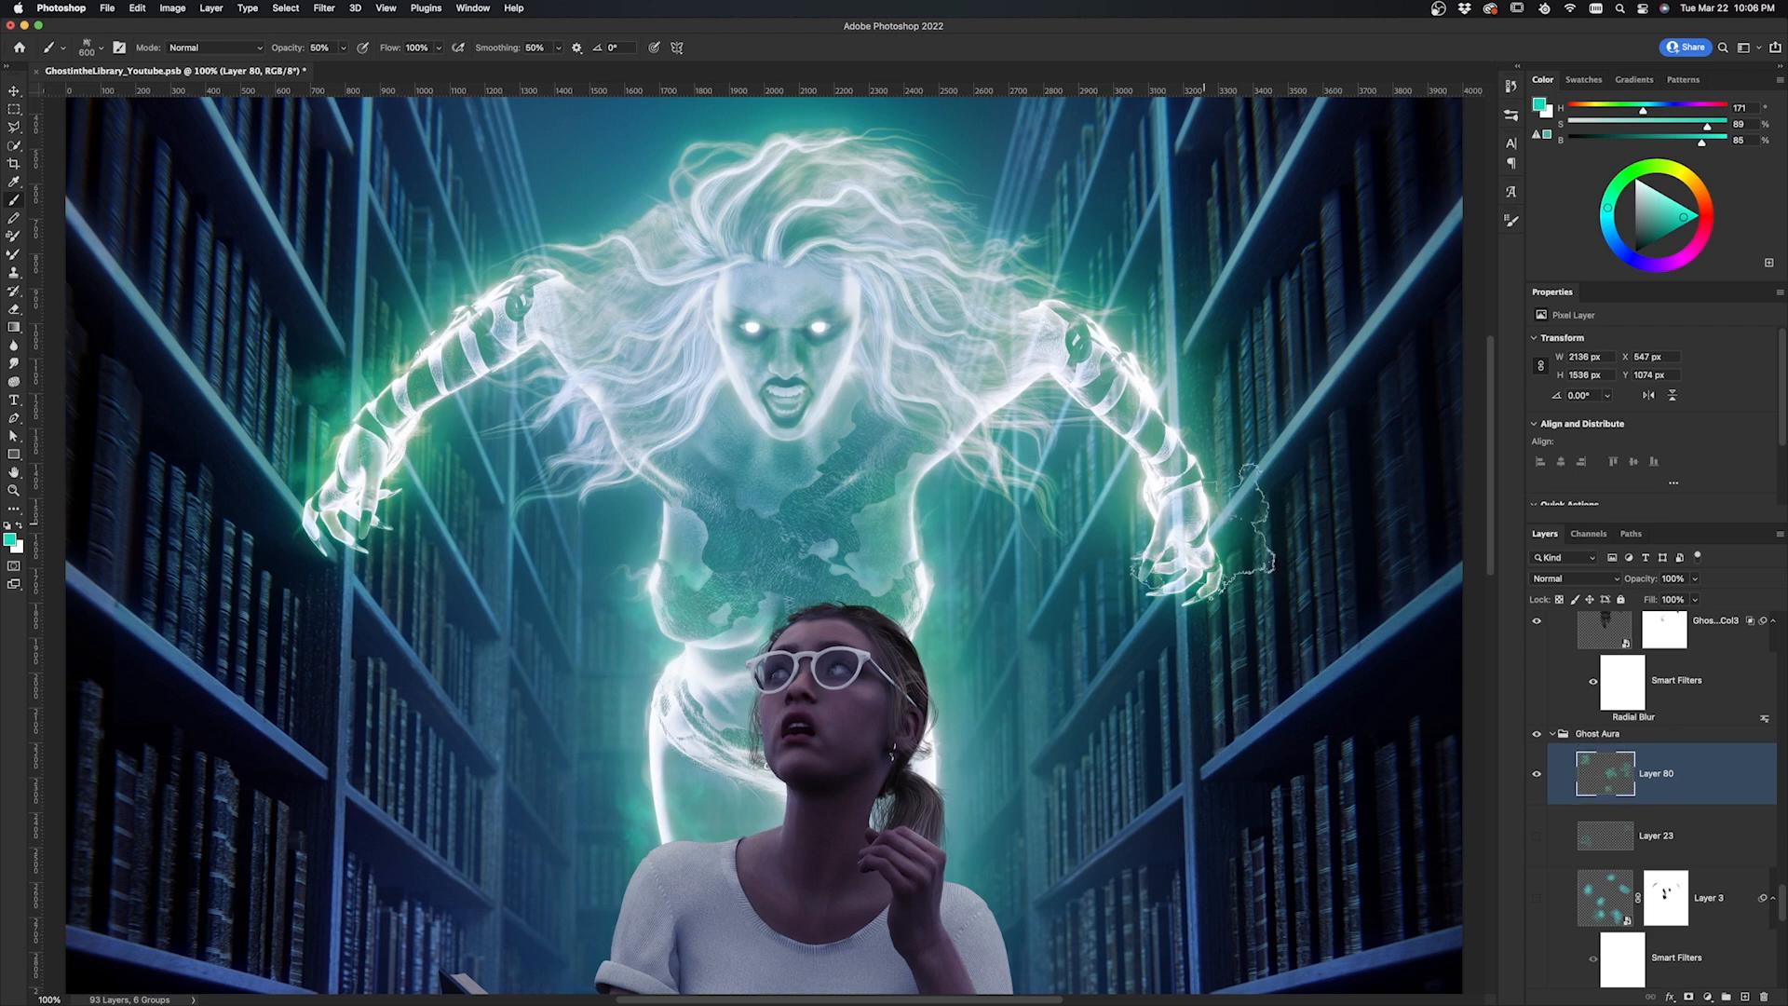
{"action": "left_click", "coordinate": [1219, 531]}
{"action": "left_click", "coordinate": [1054, 296]}
{"action": "scroll", "coordinate": [1015, 303], "scroll_direction": "up", "scroll_amount": 2}
{"action": "left_click", "coordinate": [686, 216]}
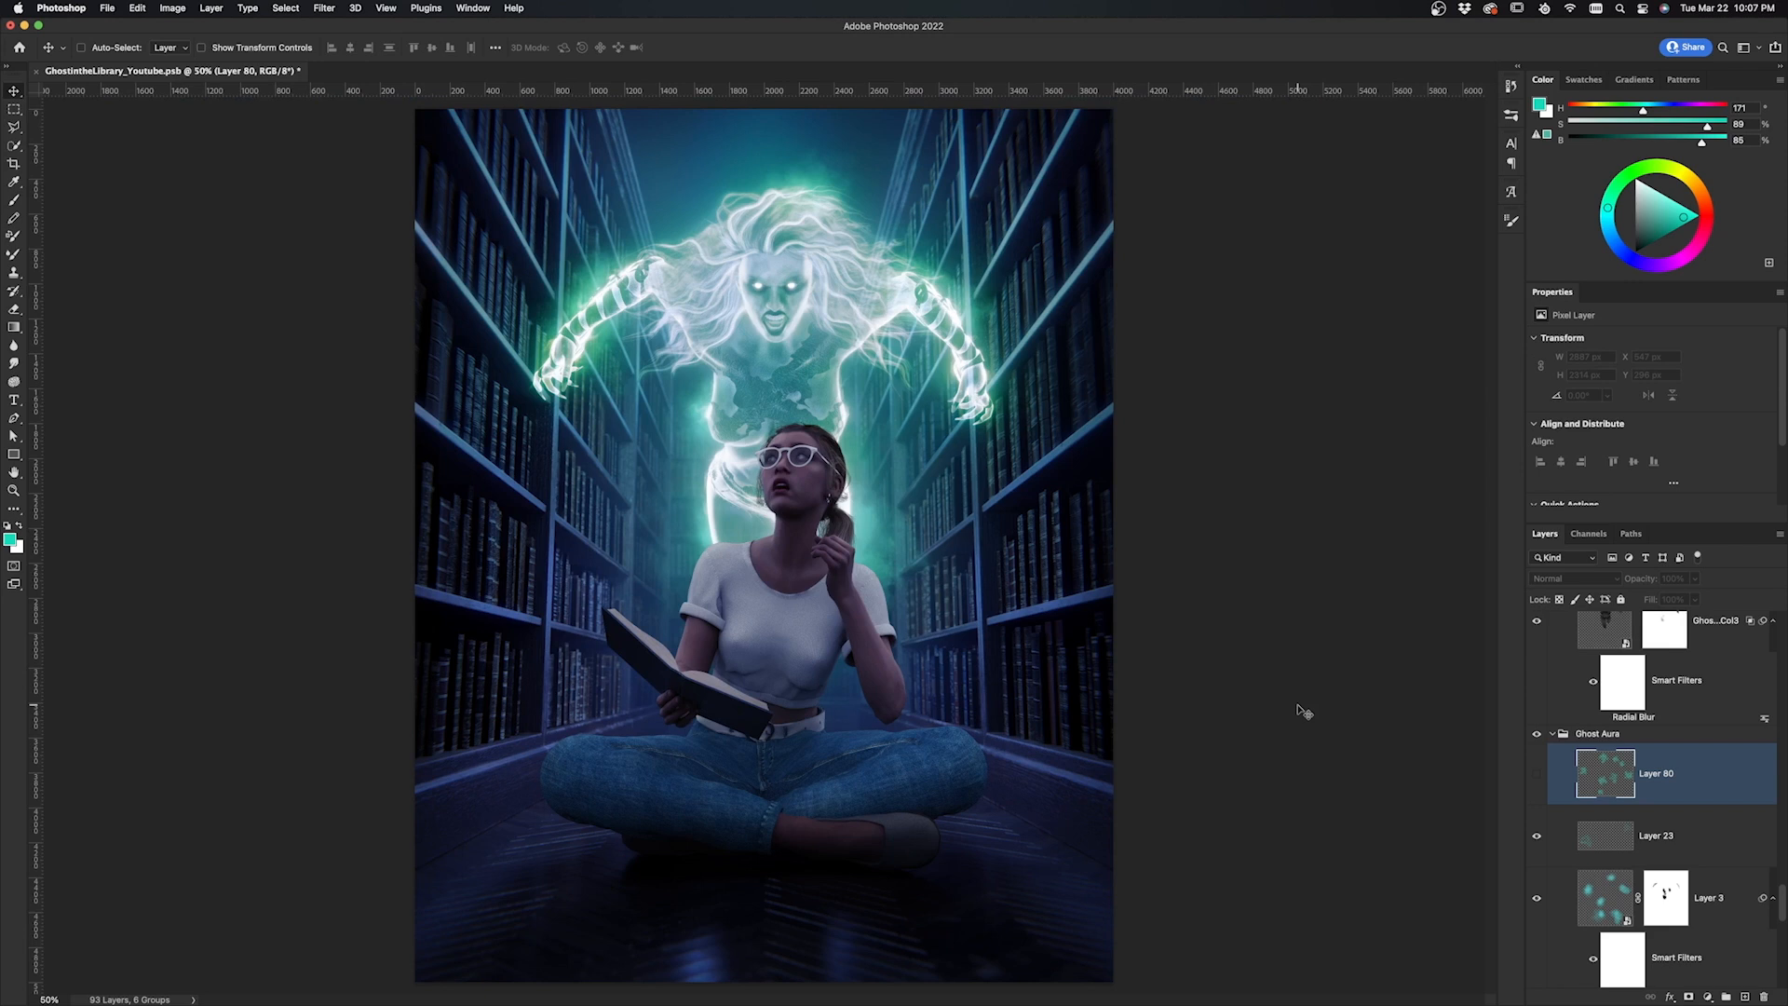
{"action": "left_click", "coordinate": [1538, 897]}
{"action": "left_click", "coordinate": [1541, 903]}
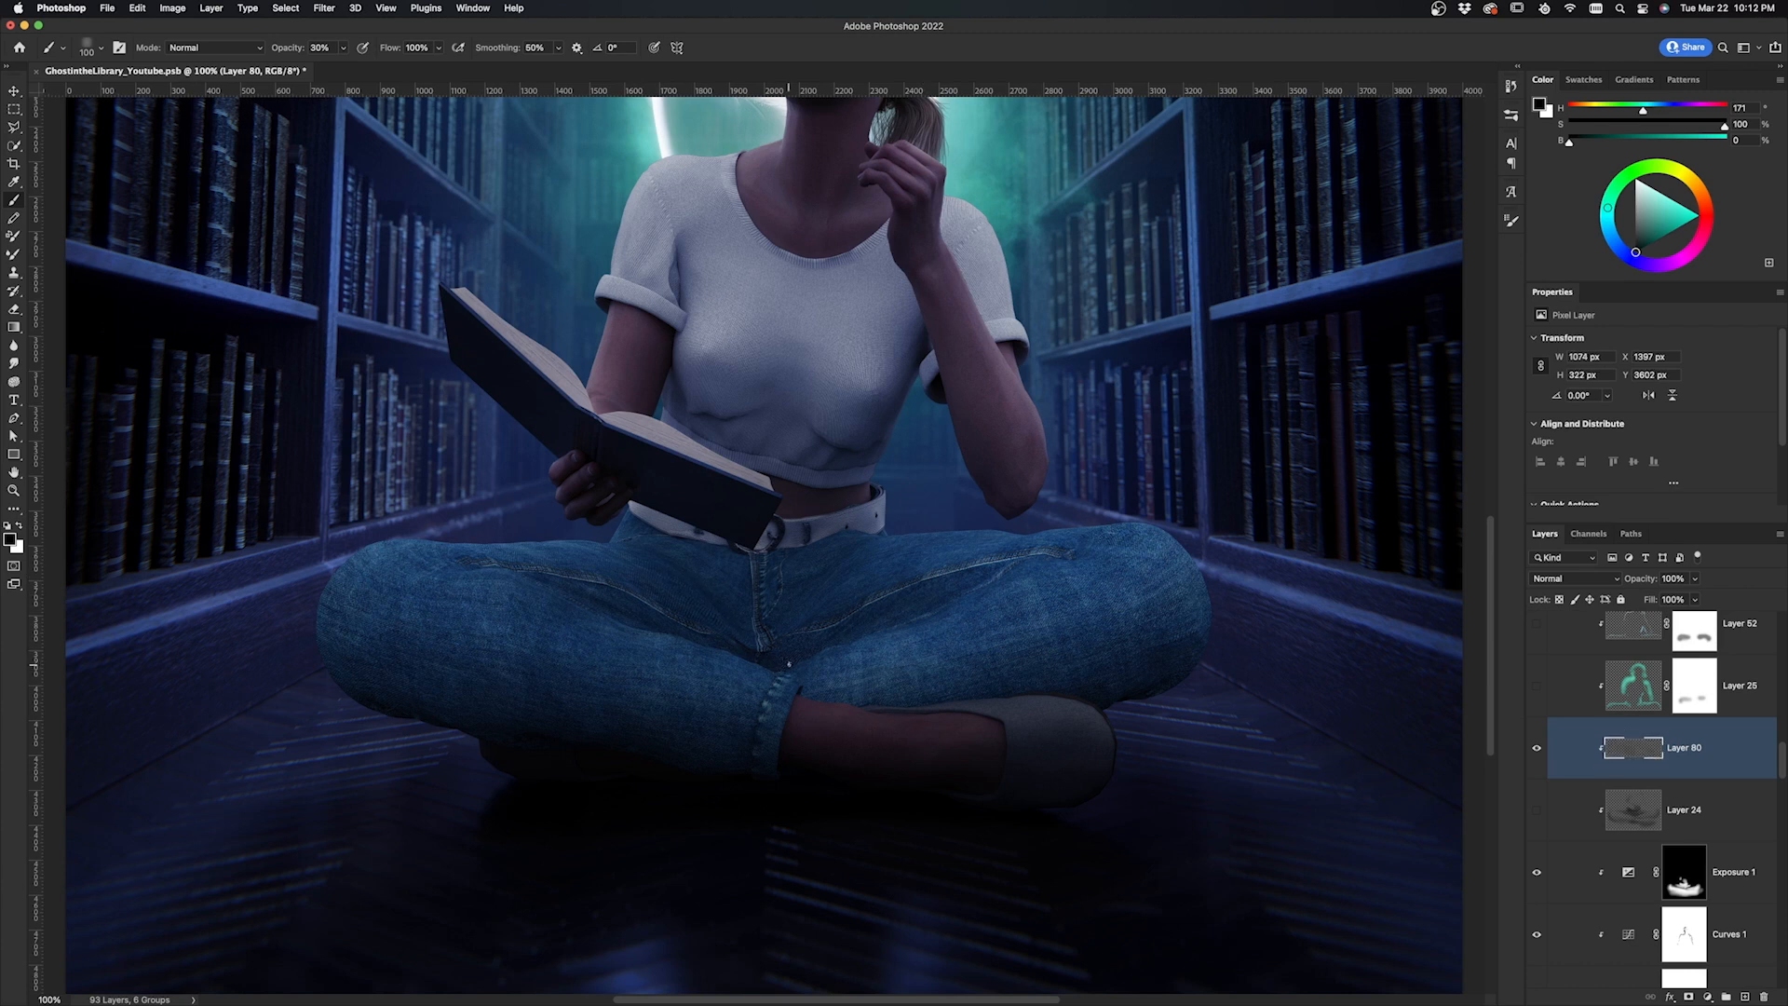
Brush black shading over the girl's jeans, lap and knees on Layer 80, using 50% and 30% brush opacity
{"action": "left_click_drag", "start_coordinate": [789, 664], "coordinate": [968, 566]}
{"action": "mouse_move", "coordinate": [780, 645]}
{"action": "left_mouse_down"}
{"action": "mouse_move", "coordinate": [738, 600]}
{"action": "mouse_move", "coordinate": [696, 636]}
{"action": "left_mouse_up"}
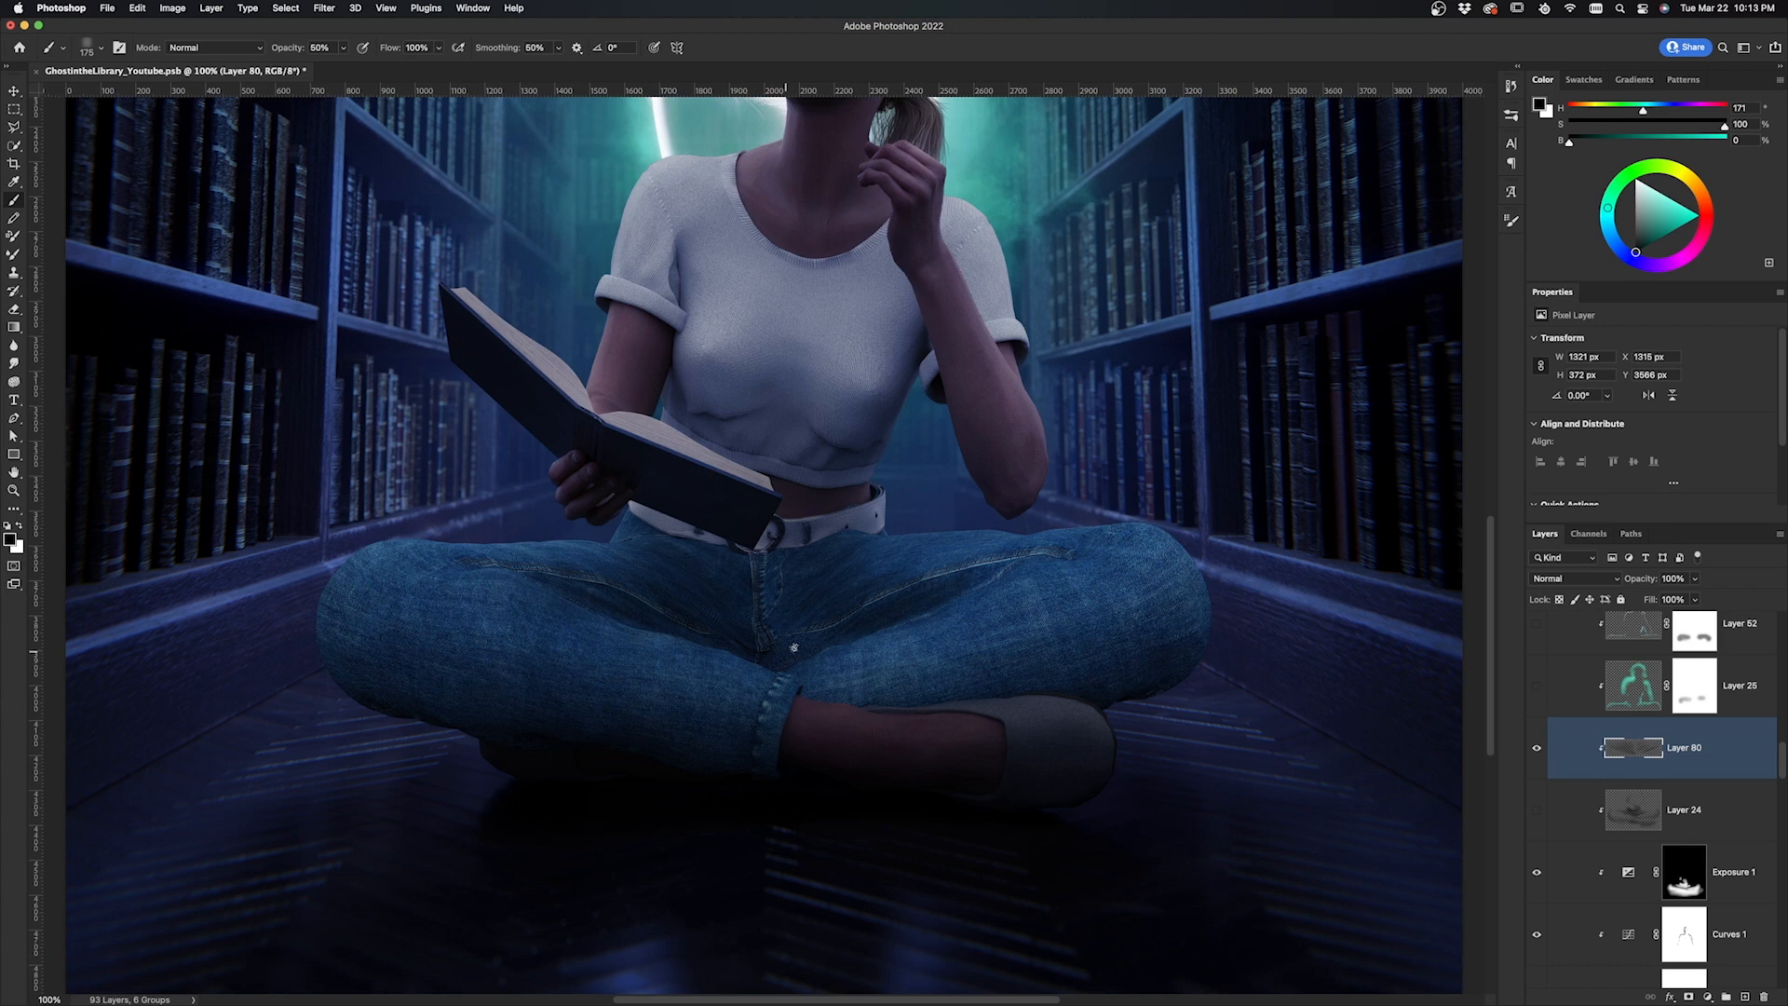
{"action": "mouse_move", "coordinate": [1185, 596]}
{"action": "left_mouse_down"}
{"action": "mouse_move", "coordinate": [1137, 693]}
{"action": "mouse_move", "coordinate": [1035, 701]}
{"action": "left_mouse_up"}
{"action": "key", "text": "3"}
{"action": "left_click_drag", "start_coordinate": [672, 644], "coordinate": [798, 683]}
{"action": "left_click_drag", "start_coordinate": [508, 565], "coordinate": [618, 594]}
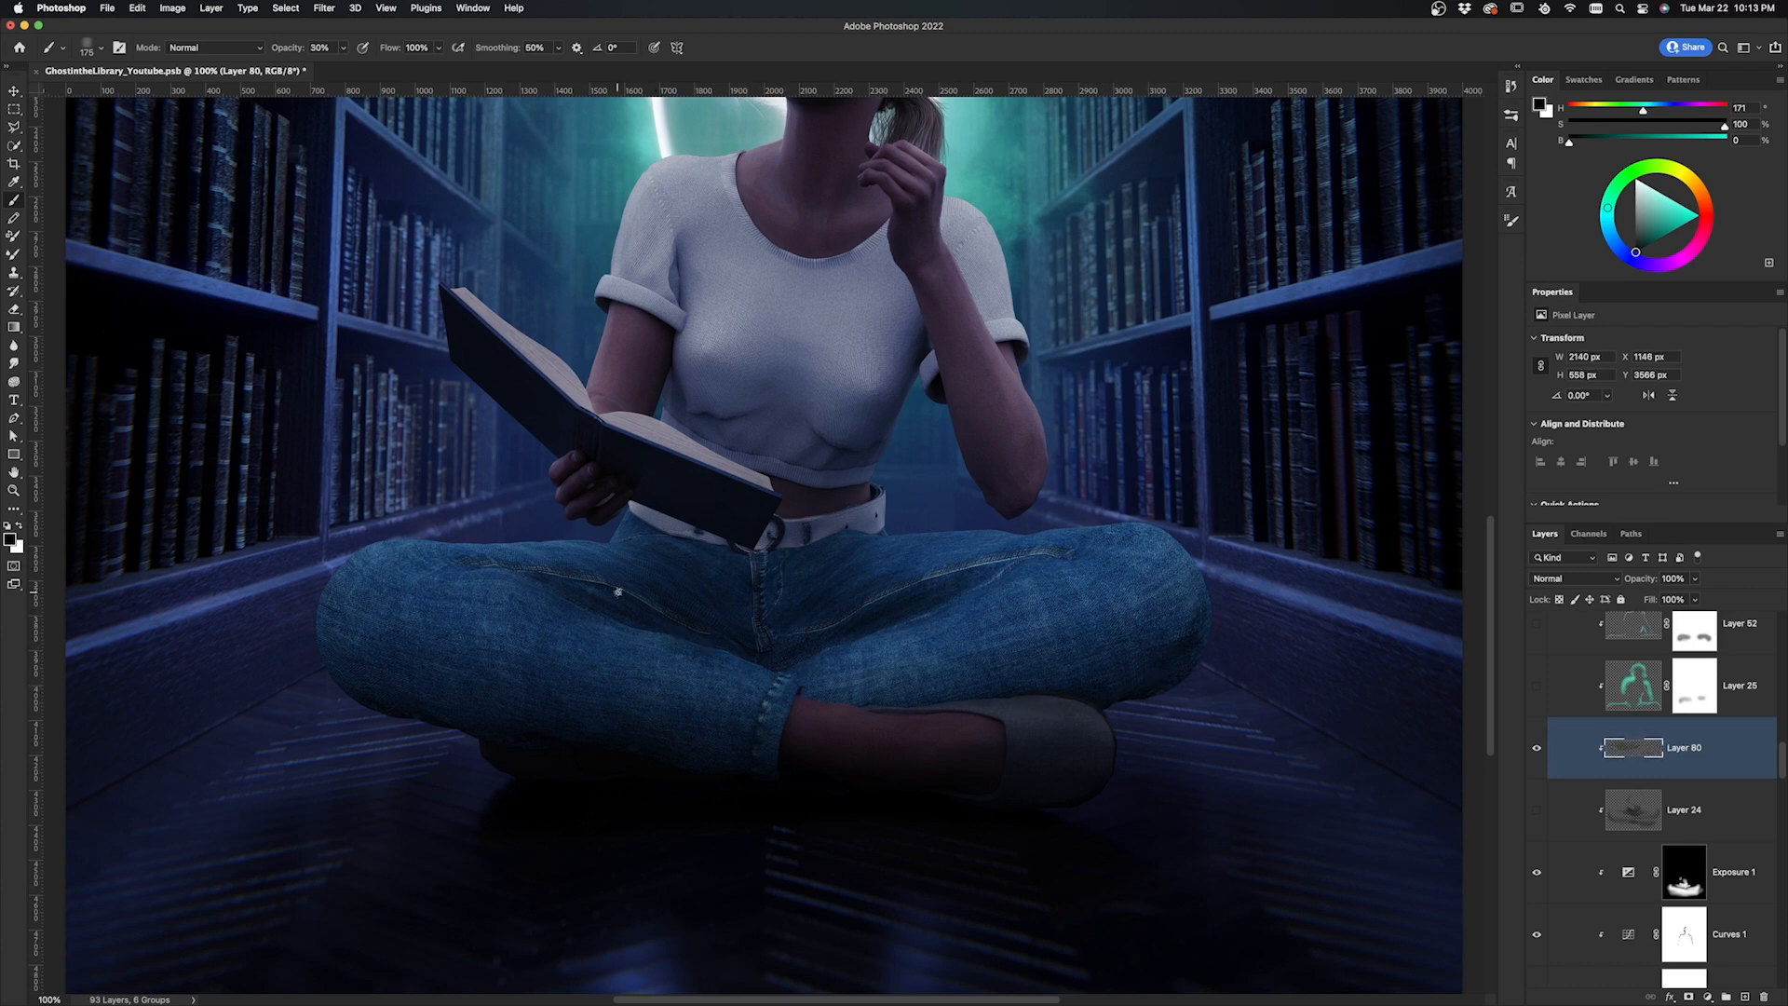
{"action": "left_click_drag", "start_coordinate": [806, 549], "coordinate": [866, 529]}
{"action": "mouse_move", "coordinate": [664, 527]}
{"action": "left_mouse_down"}
{"action": "mouse_move", "coordinate": [727, 549]}
{"action": "mouse_move", "coordinate": [645, 512]}
{"action": "mouse_move", "coordinate": [836, 534]}
{"action": "mouse_move", "coordinate": [761, 641]}
{"action": "left_mouse_up"}
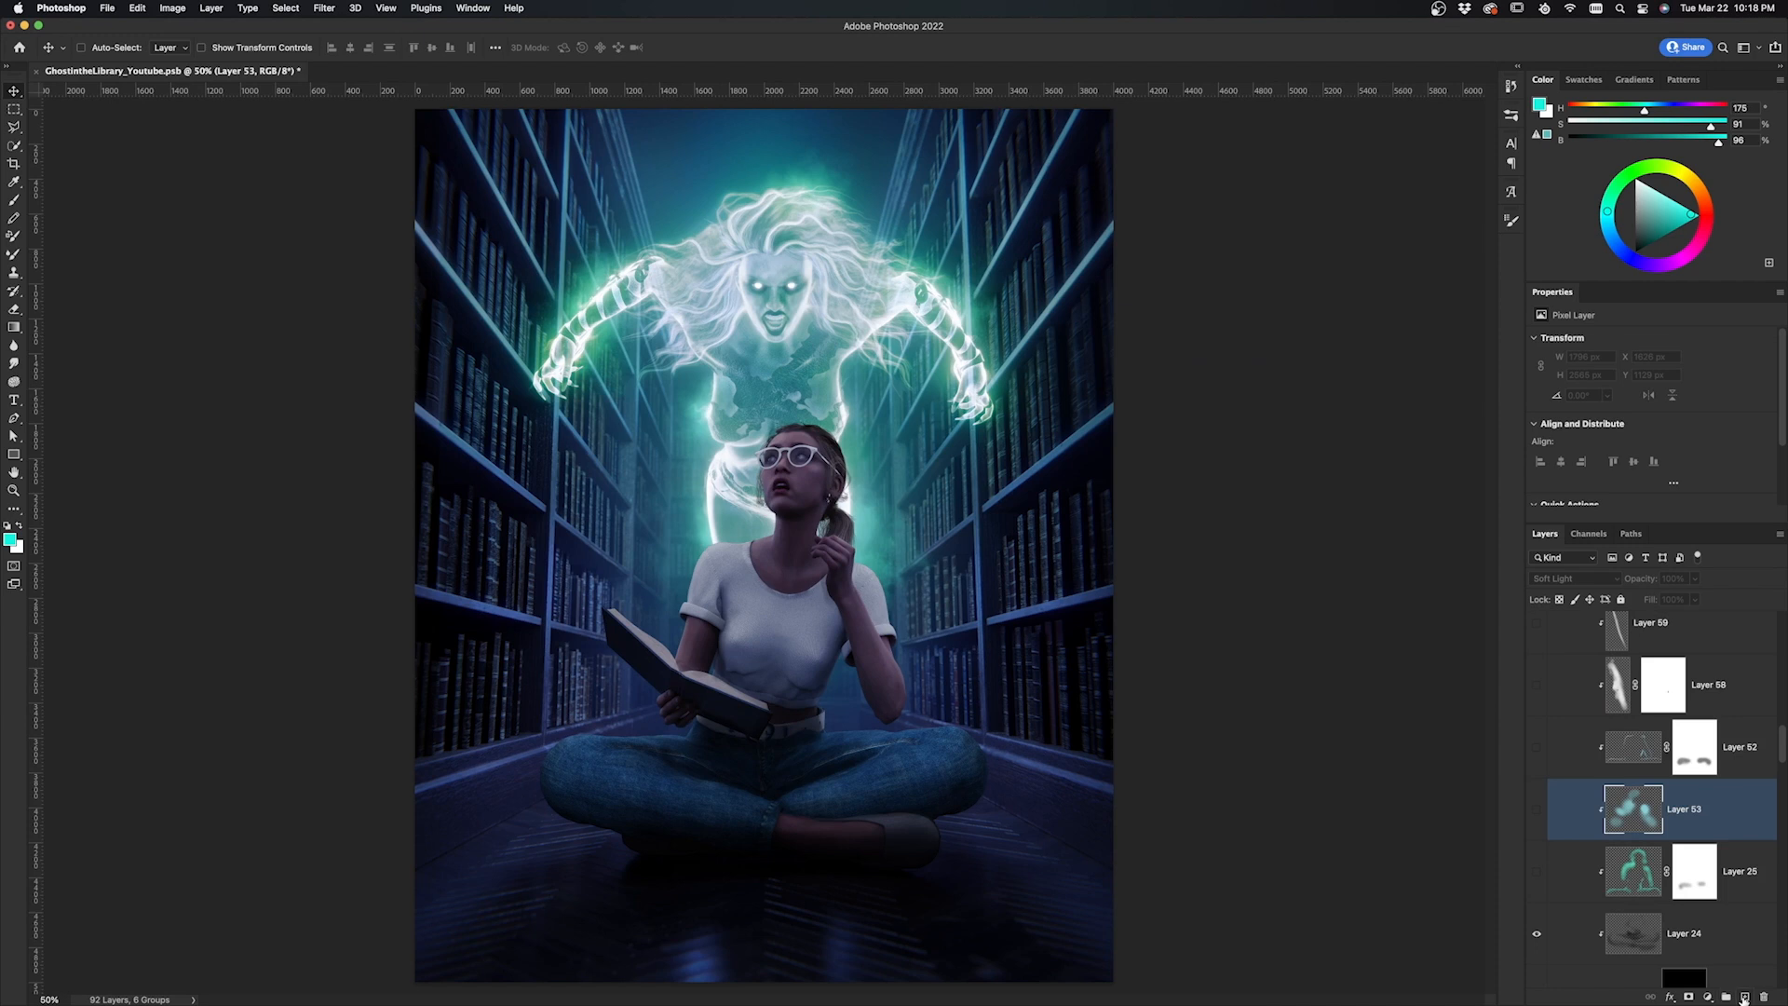
Add a new clipped layer above Layer 53, choose a bright teal foreground colour and set the layer's blend mode to Soft Light
{"action": "left_click", "coordinate": [1744, 996]}
{"action": "left_click", "coordinate": [12, 540]}
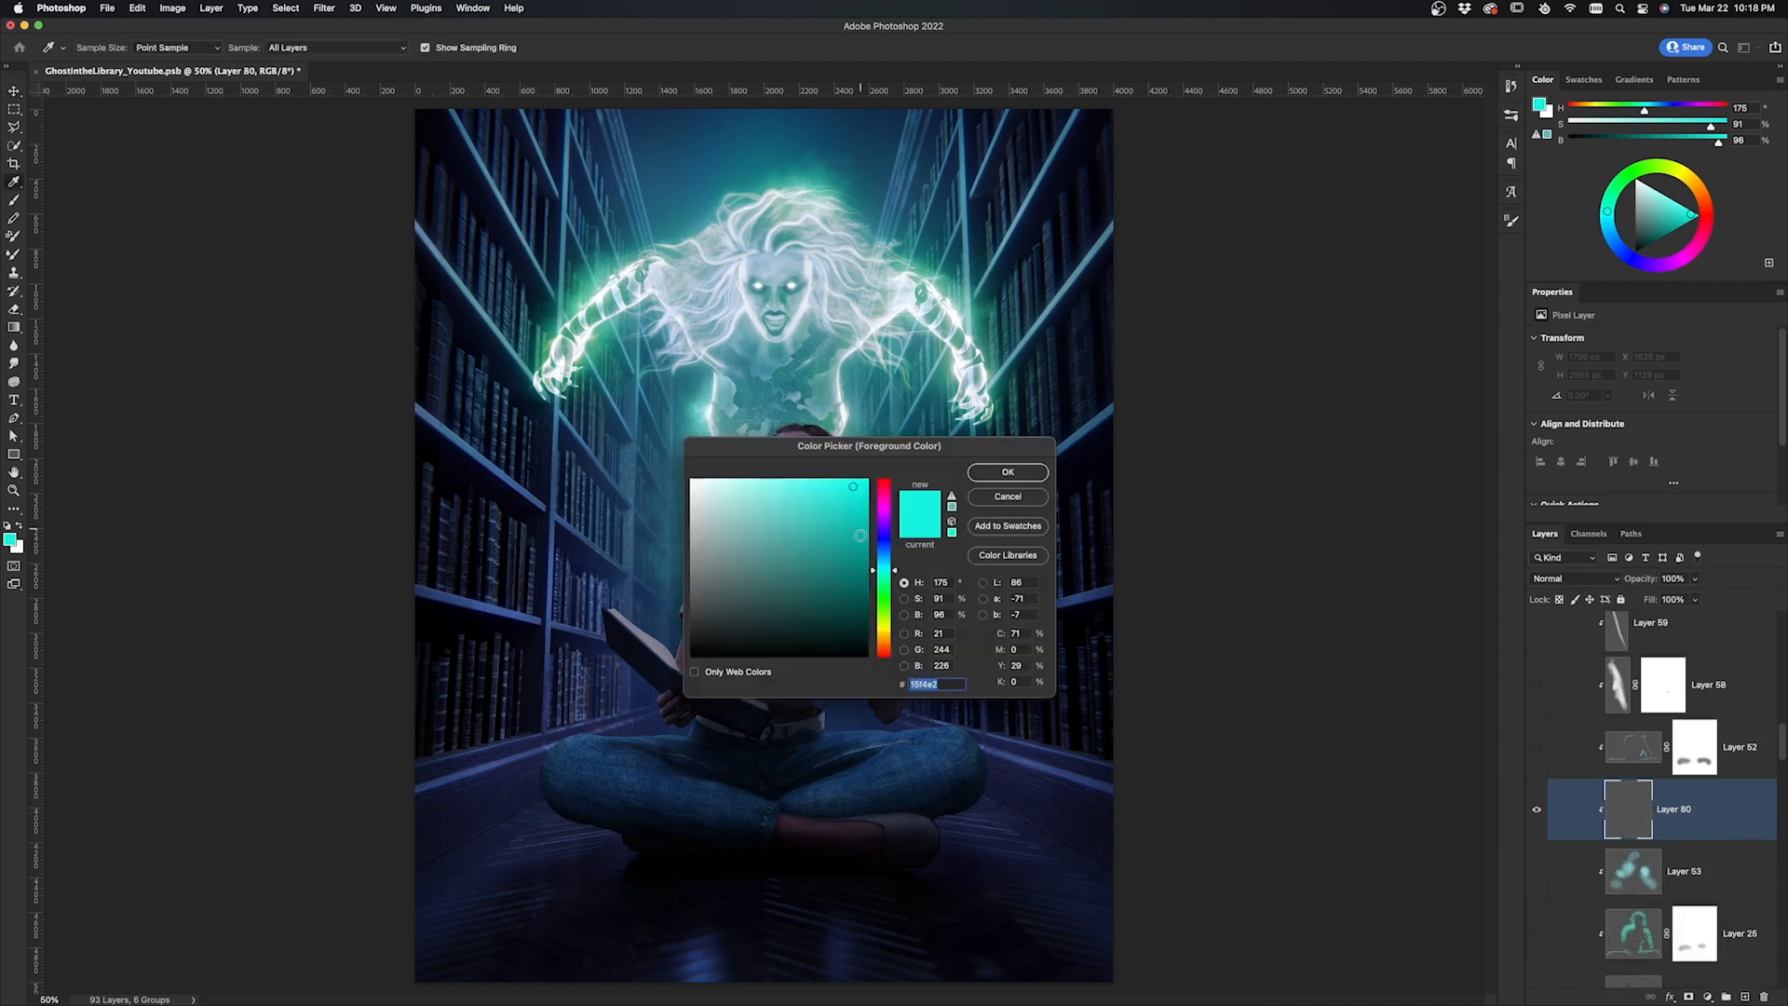
{"action": "left_click", "coordinate": [1006, 473]}
{"action": "left_click", "coordinate": [1573, 578]}
{"action": "left_click", "coordinate": [1574, 793]}
{"action": "key", "text": "b"}
{"action": "scroll", "coordinate": [938, 633], "scroll_direction": "up", "scroll_amount": 3, "text": "alt"}
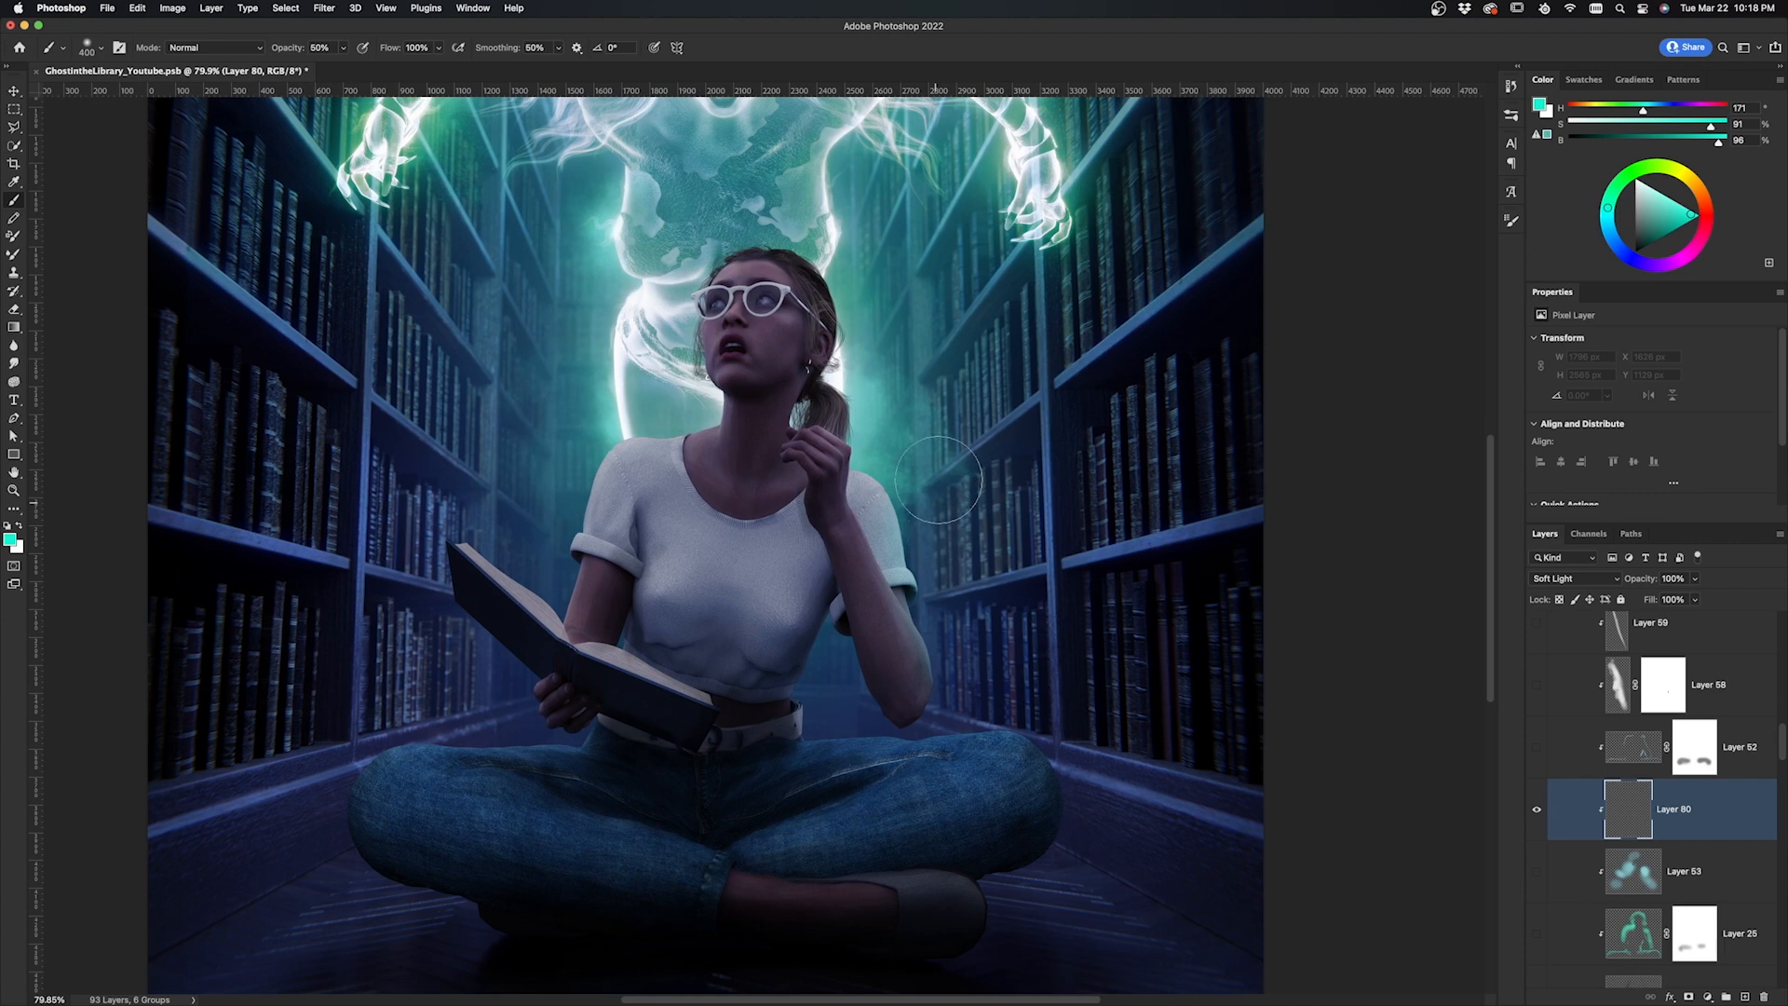
Brush teal glow at 50% opacity over the girl's hair, shoulders, arms and knees on the Soft Light layer, varying the brush size
{"action": "mouse_move", "coordinate": [883, 319]}
{"action": "left_mouse_down"}
{"action": "mouse_move", "coordinate": [790, 209]}
{"action": "mouse_move", "coordinate": [752, 206]}
{"action": "left_mouse_up"}
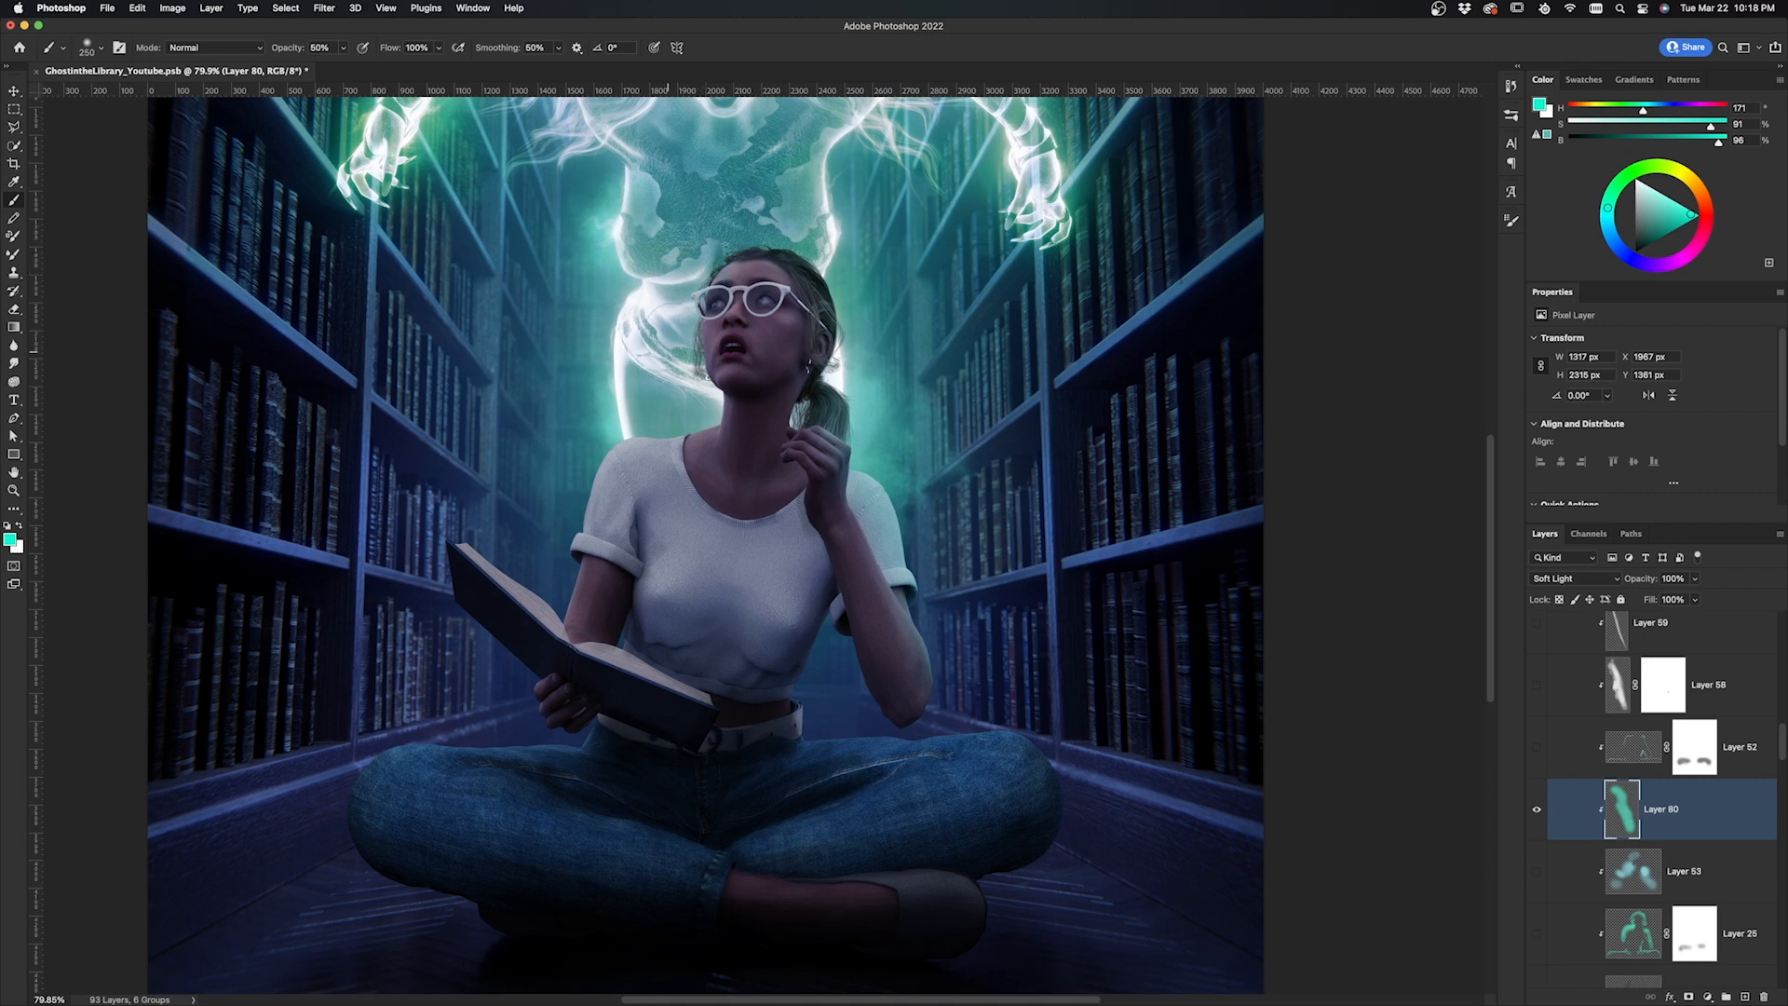
{"action": "mouse_move", "coordinate": [688, 406]}
{"action": "left_mouse_down"}
{"action": "mouse_move", "coordinate": [662, 421]}
{"action": "mouse_move", "coordinate": [578, 382]}
{"action": "left_mouse_up"}
{"action": "left_click_drag", "start_coordinate": [526, 515], "coordinate": [523, 518]}
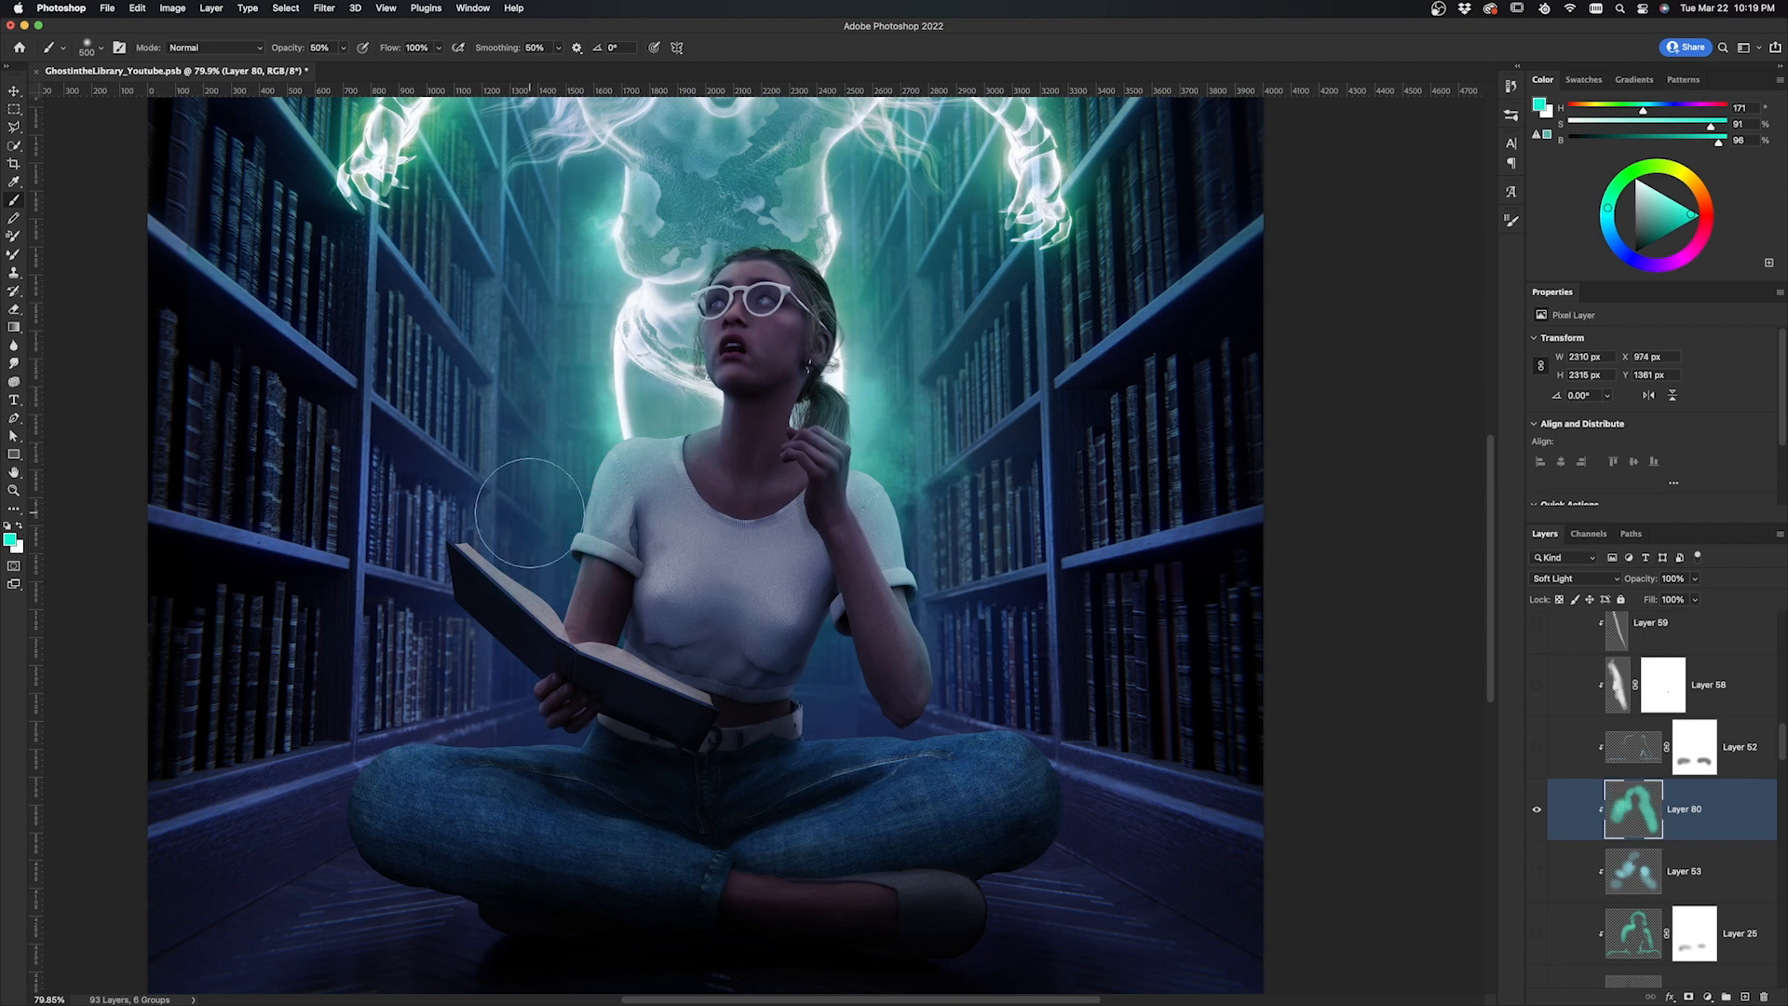
{"action": "left_click_drag", "start_coordinate": [367, 719], "coordinate": [427, 703]}
{"action": "key", "text": "bracketleft"}
{"action": "key", "text": "bracketleft"}
{"action": "key", "text": "bracketleft"}
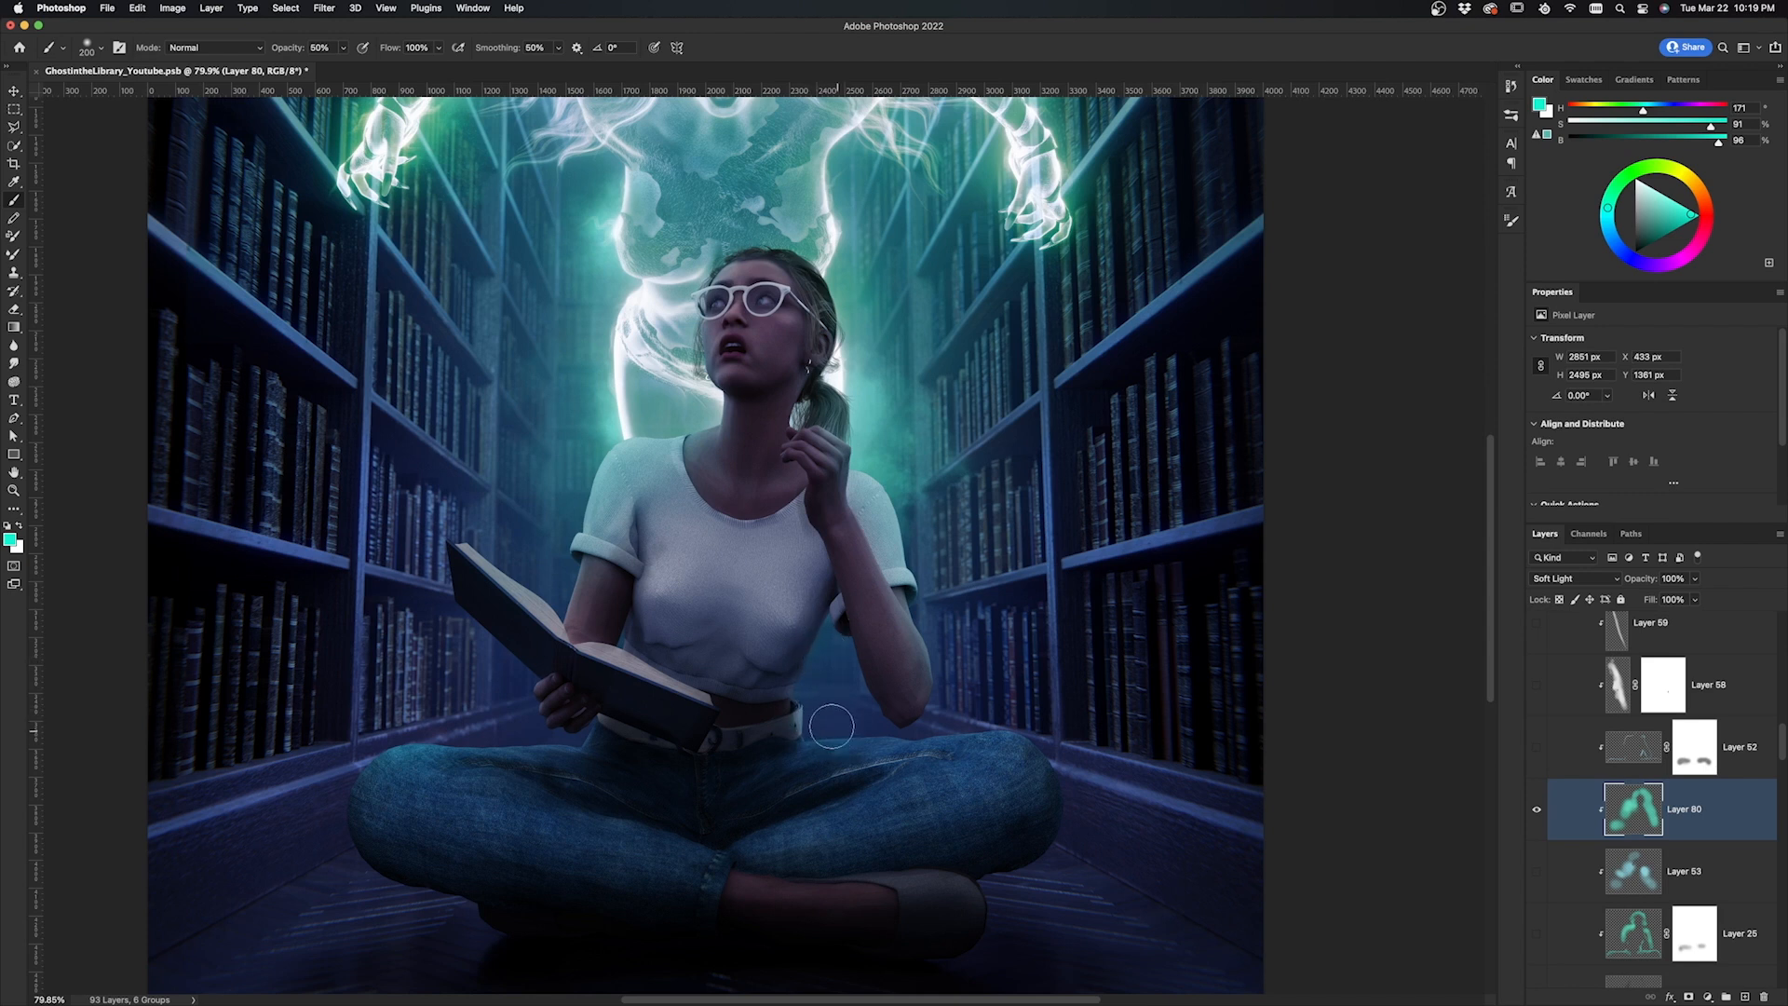
{"action": "key", "text": "bracketright"}
{"action": "key", "text": "bracketright"}
{"action": "key", "text": "bracketright"}
Hide the newly painted Layer 80 and show Layer 53 and Layer 25 to view the full teal lighting
{"action": "key", "text": "v"}
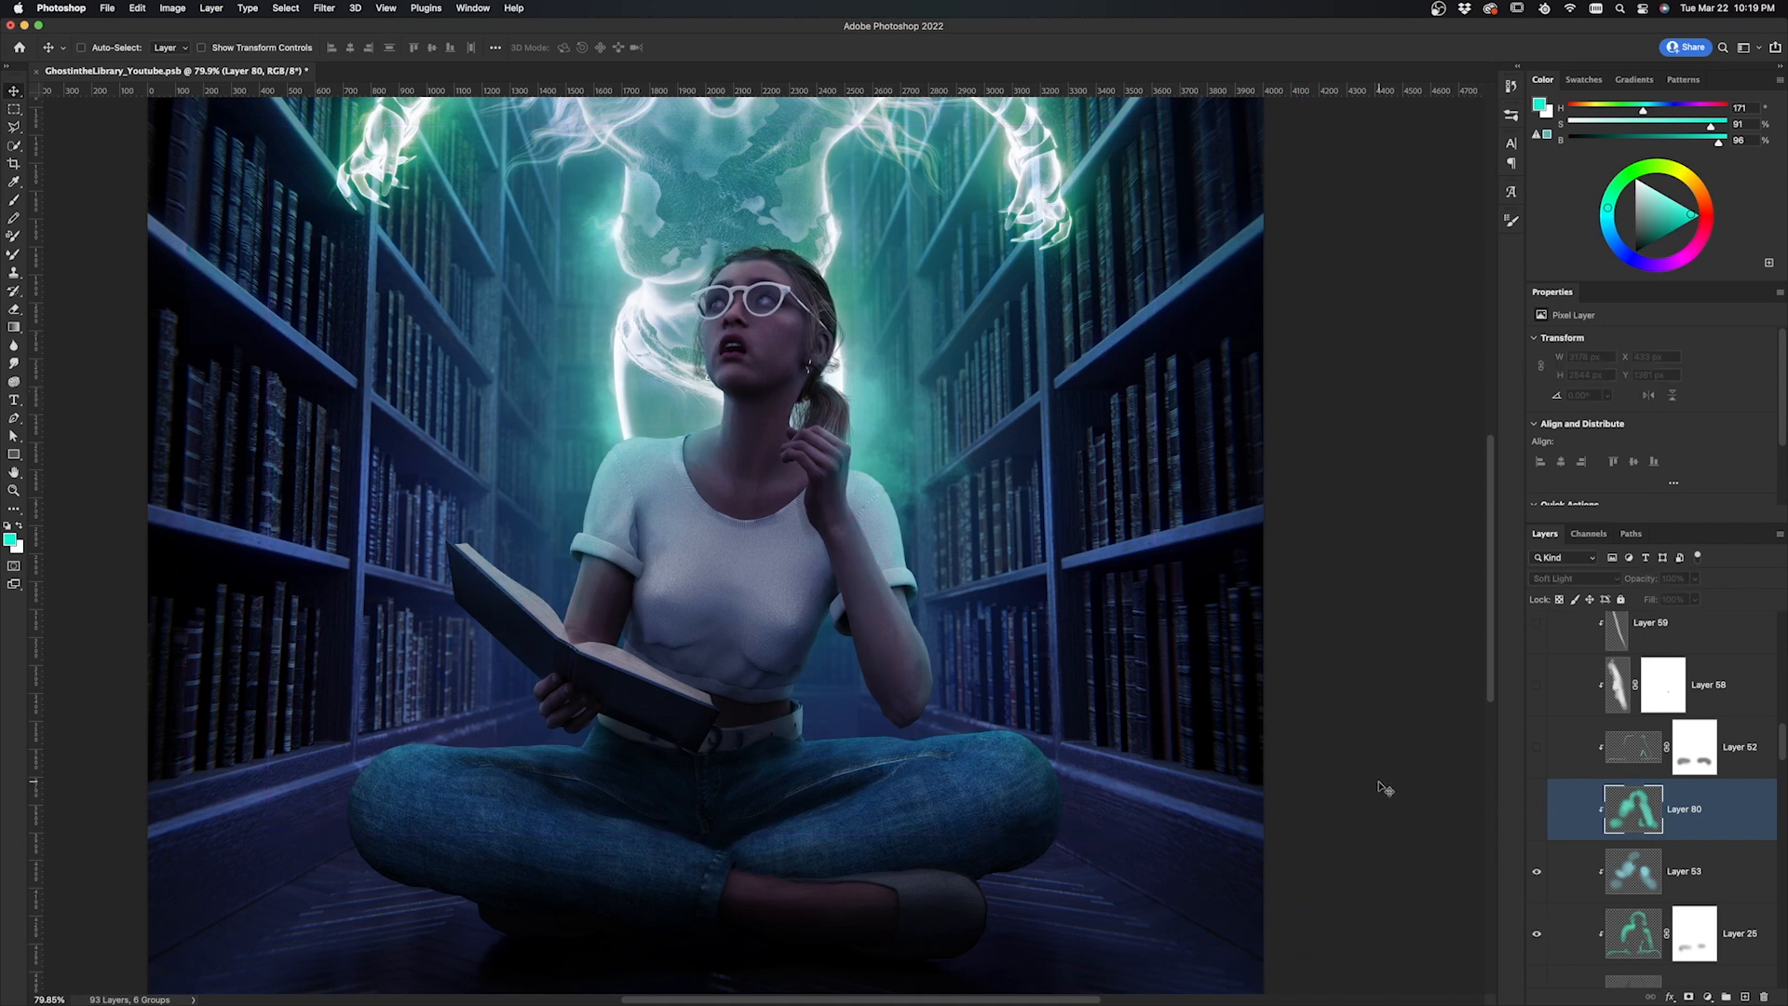
{"action": "key", "text": "super+minus"}
{"action": "key", "text": "super+minus"}
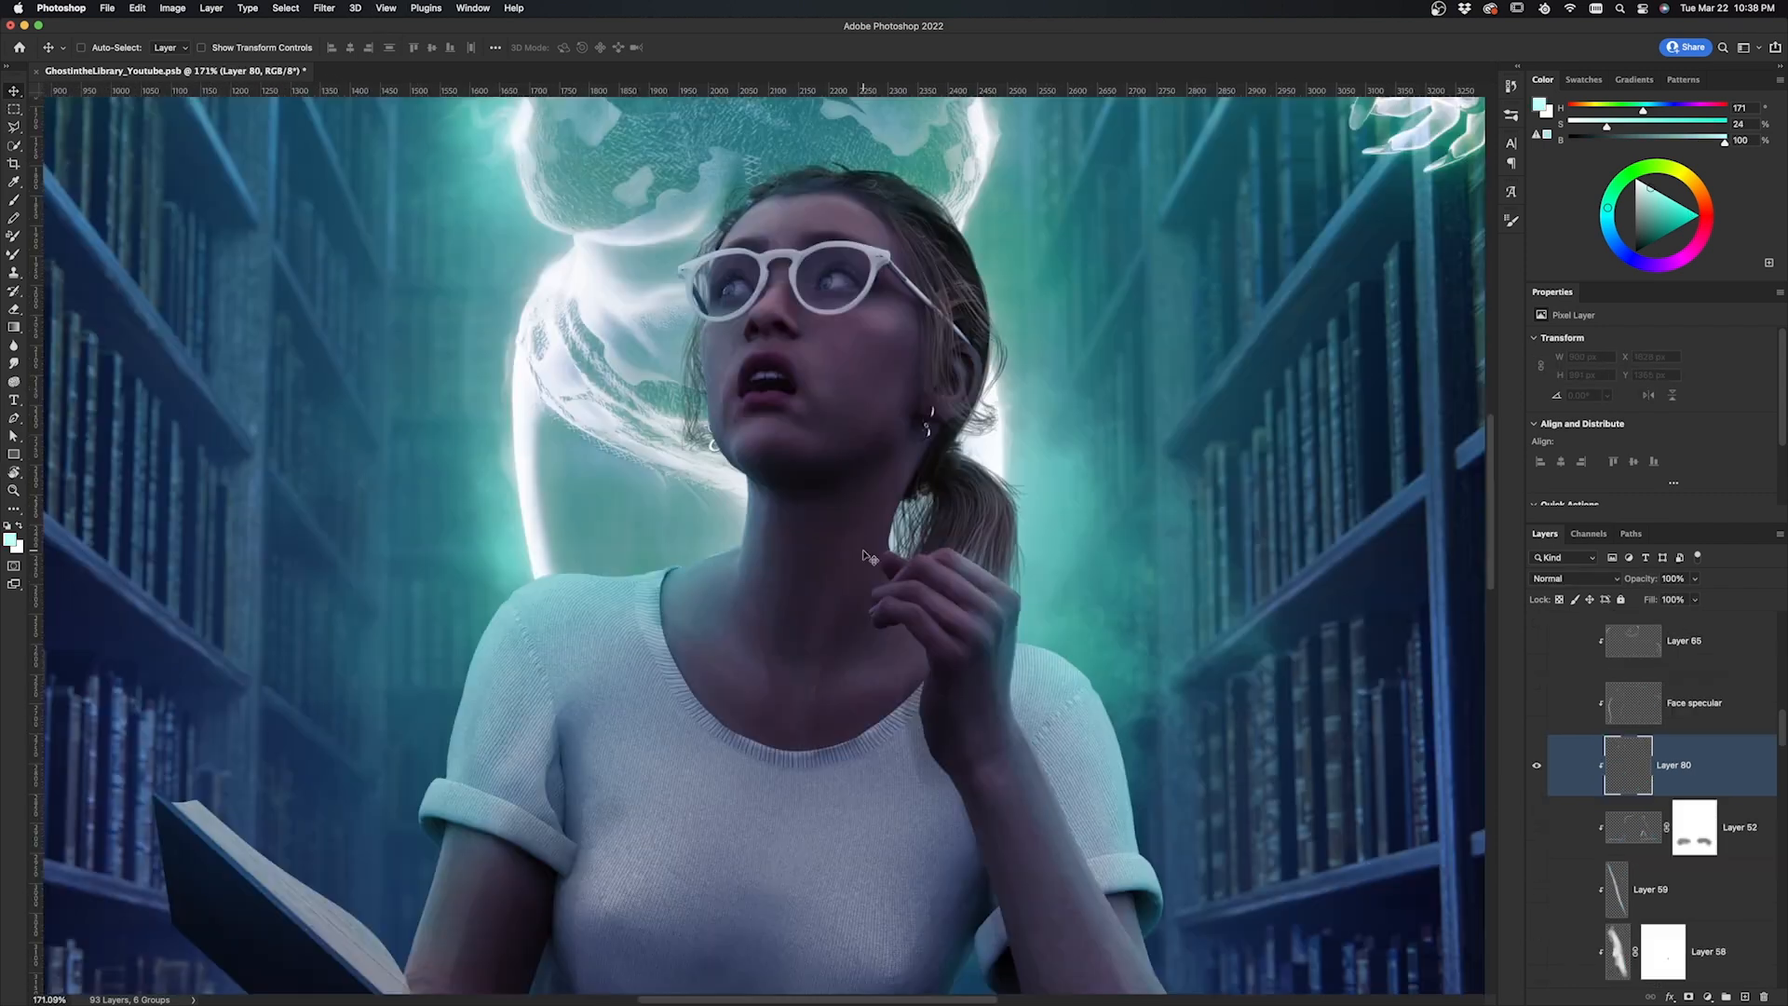
Paint thin pale-teal rim highlights along the girl's shoulder, shirt collar, neck and jaw on Layer 80, at 50% brush opacity
{"action": "scroll", "coordinate": [678, 660], "scroll_direction": "up", "scroll_amount": 8, "text": "alt"}
{"action": "mouse_move", "coordinate": [657, 437]}
{"action": "left_mouse_down"}
{"action": "mouse_move", "coordinate": [675, 630]}
{"action": "mouse_move", "coordinate": [708, 691]}
{"action": "left_mouse_up"}
{"action": "scroll", "coordinate": [706, 688], "scroll_direction": "up", "scroll_amount": 2, "text": "alt"}
{"action": "left_click_drag", "start_coordinate": [660, 570], "coordinate": [706, 612]}
{"action": "scroll", "coordinate": [712, 521], "scroll_direction": "up", "scroll_amount": 2, "text": "alt"}
{"action": "mouse_move", "coordinate": [758, 406]}
{"action": "left_mouse_down"}
{"action": "mouse_move", "coordinate": [717, 453]}
{"action": "mouse_move", "coordinate": [767, 395]}
{"action": "left_mouse_up"}
{"action": "key", "text": "r"}
{"action": "left_click_drag", "start_coordinate": [724, 457], "coordinate": [680, 476]}
{"action": "scroll", "coordinate": [698, 465], "scroll_direction": "down", "scroll_amount": 2}
{"action": "key", "text": "b"}
{"action": "key", "text": "r"}
{"action": "left_click_drag", "start_coordinate": [691, 568], "coordinate": [732, 768]}
{"action": "key", "text": "b"}
{"action": "left_click_drag", "start_coordinate": [618, 432], "coordinate": [604, 457]}
{"action": "left_click_drag", "start_coordinate": [661, 497], "coordinate": [660, 509]}
{"action": "left_click", "coordinate": [936, 467]}
{"action": "scroll", "coordinate": [937, 468], "scroll_direction": "up", "scroll_amount": 1}
{"action": "key", "text": "r"}
{"action": "scroll", "coordinate": [875, 586], "scroll_direction": "down", "scroll_amount": 3, "text": "alt"}
{"action": "scroll", "coordinate": [875, 586], "scroll_direction": "up", "scroll_amount": 2, "text": "alt"}
{"action": "scroll", "coordinate": [875, 586], "scroll_direction": "down", "scroll_amount": 2}
{"action": "key", "text": "b"}
{"action": "left_click_drag", "start_coordinate": [775, 482], "coordinate": [769, 596]}
{"action": "left_click_drag", "start_coordinate": [775, 556], "coordinate": [729, 716]}
{"action": "key", "text": "r"}
{"action": "key", "text": "b"}
{"action": "key", "text": "r"}
{"action": "left_click_drag", "start_coordinate": [658, 660], "coordinate": [680, 414]}
{"action": "left_click_drag", "start_coordinate": [650, 457], "coordinate": [662, 564]}
{"action": "mouse_move", "coordinate": [654, 492]}
{"action": "left_mouse_down"}
{"action": "mouse_move", "coordinate": [664, 567]}
{"action": "mouse_move", "coordinate": [690, 477]}
{"action": "mouse_move", "coordinate": [669, 475]}
{"action": "left_mouse_up"}
{"action": "key", "text": "r"}
{"action": "mouse_move", "coordinate": [669, 475]}
{"action": "left_mouse_down"}
{"action": "mouse_move", "coordinate": [599, 584]}
{"action": "mouse_move", "coordinate": [549, 609]}
{"action": "left_mouse_up"}
{"action": "key", "text": "r"}
{"action": "left_click_drag", "start_coordinate": [549, 610], "coordinate": [740, 768]}
{"action": "key", "text": "bracketright"}
{"action": "left_click_drag", "start_coordinate": [705, 298], "coordinate": [733, 382]}
{"action": "left_click_drag", "start_coordinate": [723, 340], "coordinate": [735, 412]}
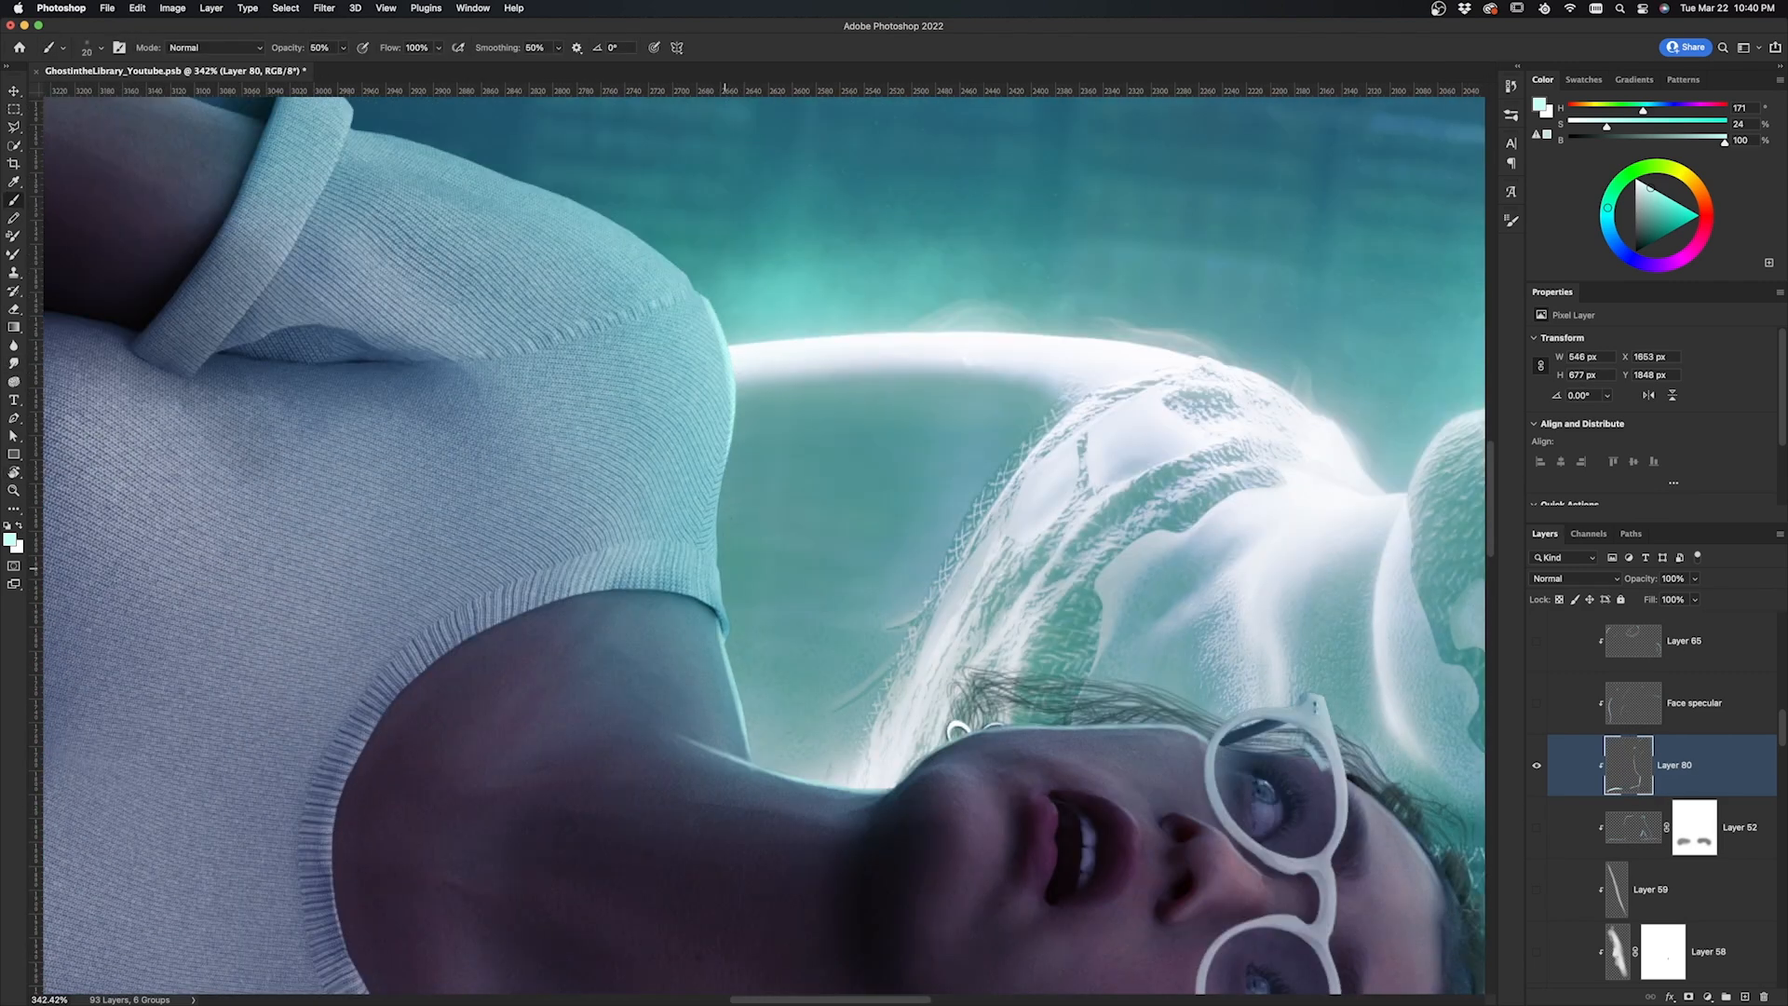
Paint pale-teal highlights on the girl's raised hand and fingers, undo a stray stroke and soften them with the Smudge tool at 20% strength
{"action": "key", "text": "r"}
{"action": "left_click_drag", "start_coordinate": [744, 439], "coordinate": [810, 448]}
{"action": "left_click_drag", "start_coordinate": [744, 290], "coordinate": [770, 361]}
{"action": "left_click_drag", "start_coordinate": [716, 241], "coordinate": [783, 428]}
{"action": "key", "text": "r"}
{"action": "mouse_move", "coordinate": [684, 610]}
{"action": "left_mouse_down"}
{"action": "mouse_move", "coordinate": [791, 643]}
{"action": "mouse_move", "coordinate": [874, 570]}
{"action": "left_mouse_up"}
{"action": "left_click_drag", "start_coordinate": [1005, 601], "coordinate": [1085, 601], "text": "super"}
{"action": "left_click_drag", "start_coordinate": [894, 466], "coordinate": [915, 534]}
{"action": "left_click_drag", "start_coordinate": [816, 428], "coordinate": [849, 495]}
{"action": "left_click_drag", "start_coordinate": [817, 428], "coordinate": [860, 512]}
{"action": "left_click_drag", "start_coordinate": [836, 377], "coordinate": [921, 538]}
{"action": "key", "text": "super+z"}
{"action": "mouse_move", "coordinate": [906, 492]}
{"action": "left_mouse_down"}
{"action": "mouse_move", "coordinate": [923, 547]}
{"action": "mouse_move", "coordinate": [894, 610]}
{"action": "left_mouse_up"}
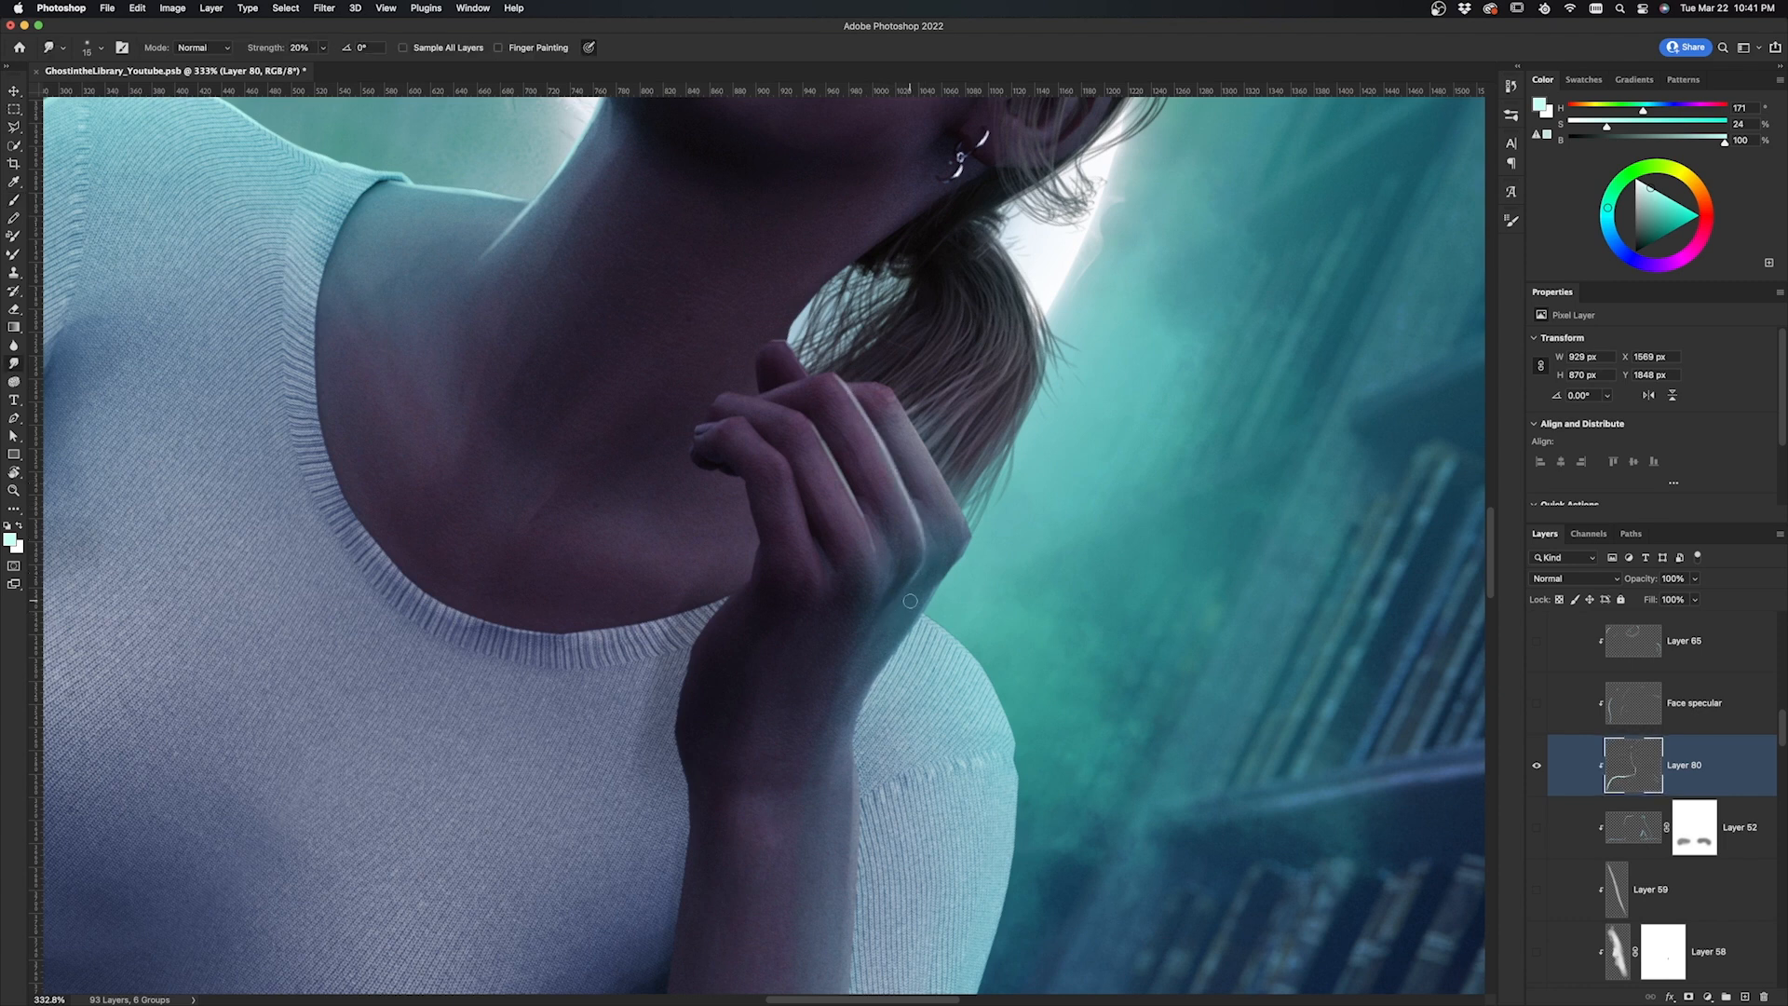
Brush pale-teal rim light along the outer edge of the girl's raised hand, wrist and forearm, undoing the last change
{"action": "key", "text": "r"}
{"action": "left_click_drag", "start_coordinate": [829, 344], "coordinate": [931, 404]}
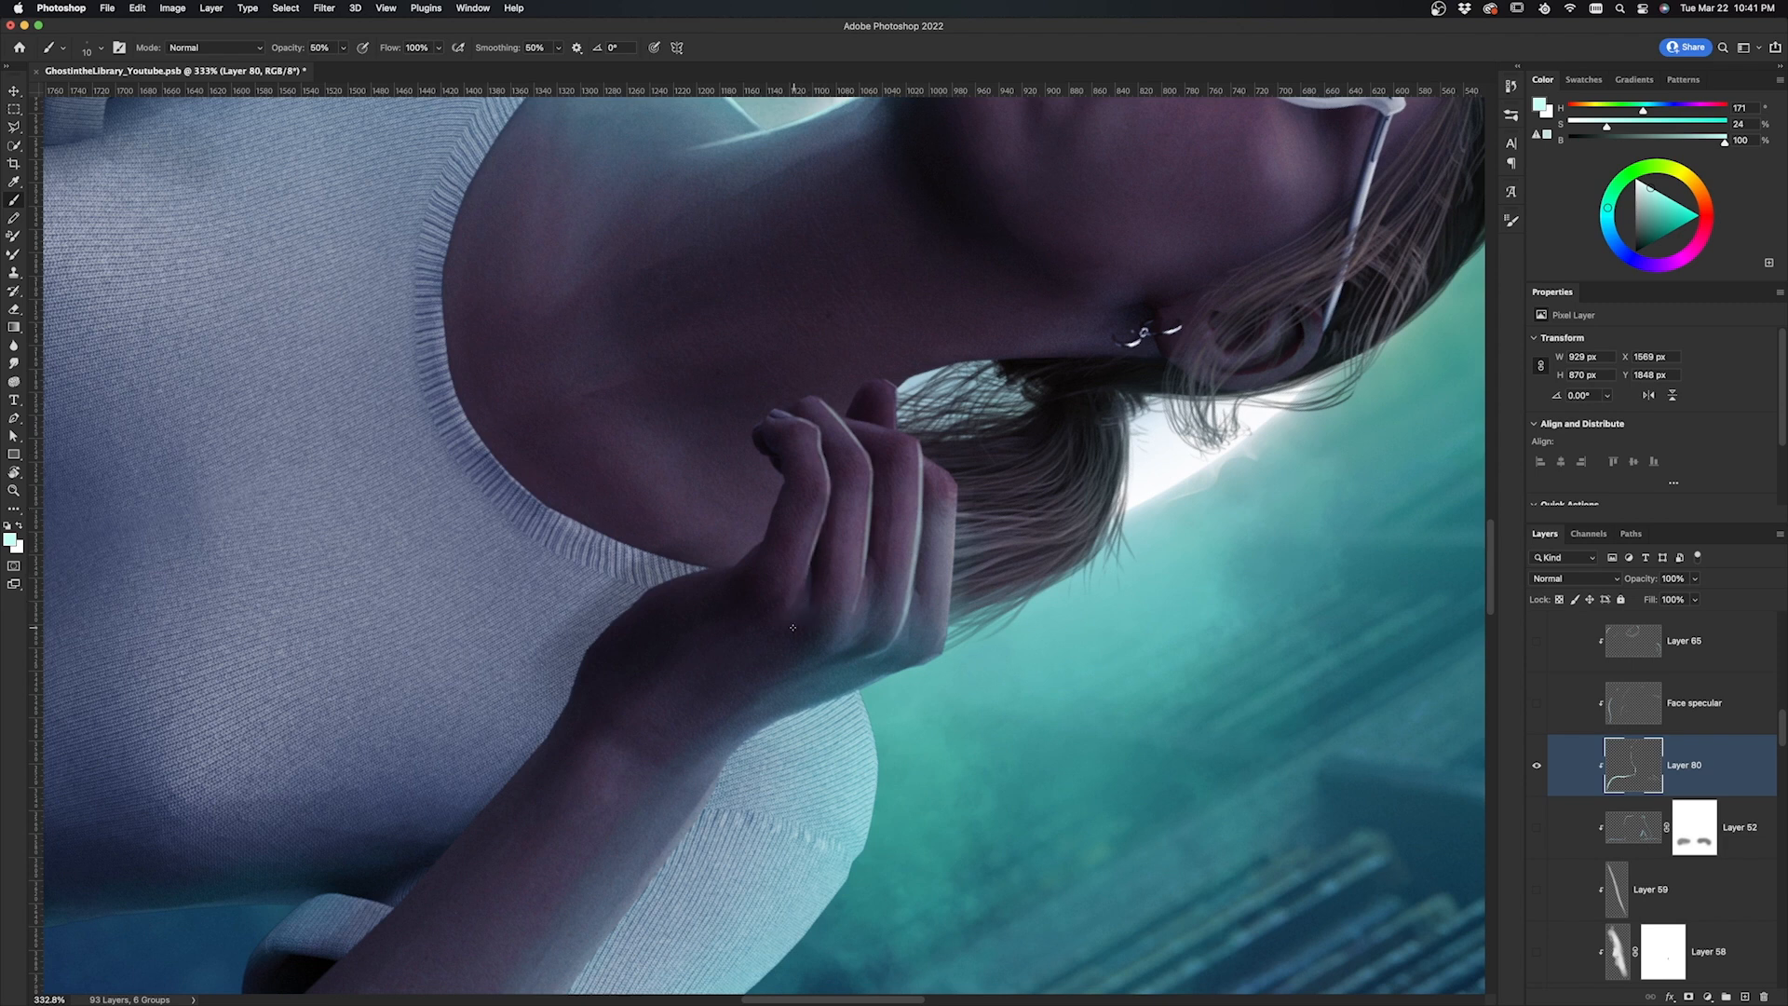
{"action": "key", "text": "s"}
{"action": "key", "text": "b"}
{"action": "mouse_move", "coordinate": [955, 487]}
{"action": "left_mouse_down"}
{"action": "mouse_move", "coordinate": [945, 649]}
{"action": "mouse_move", "coordinate": [921, 663]}
{"action": "left_mouse_up"}
{"action": "key", "text": "r"}
{"action": "mouse_move", "coordinate": [937, 708]}
{"action": "left_mouse_down"}
{"action": "mouse_move", "coordinate": [977, 439]}
{"action": "mouse_move", "coordinate": [934, 602]}
{"action": "mouse_move", "coordinate": [723, 482]}
{"action": "left_mouse_up"}
{"action": "left_click_drag", "start_coordinate": [723, 485], "coordinate": [881, 739]}
{"action": "left_click_drag", "start_coordinate": [810, 632], "coordinate": [860, 711]}
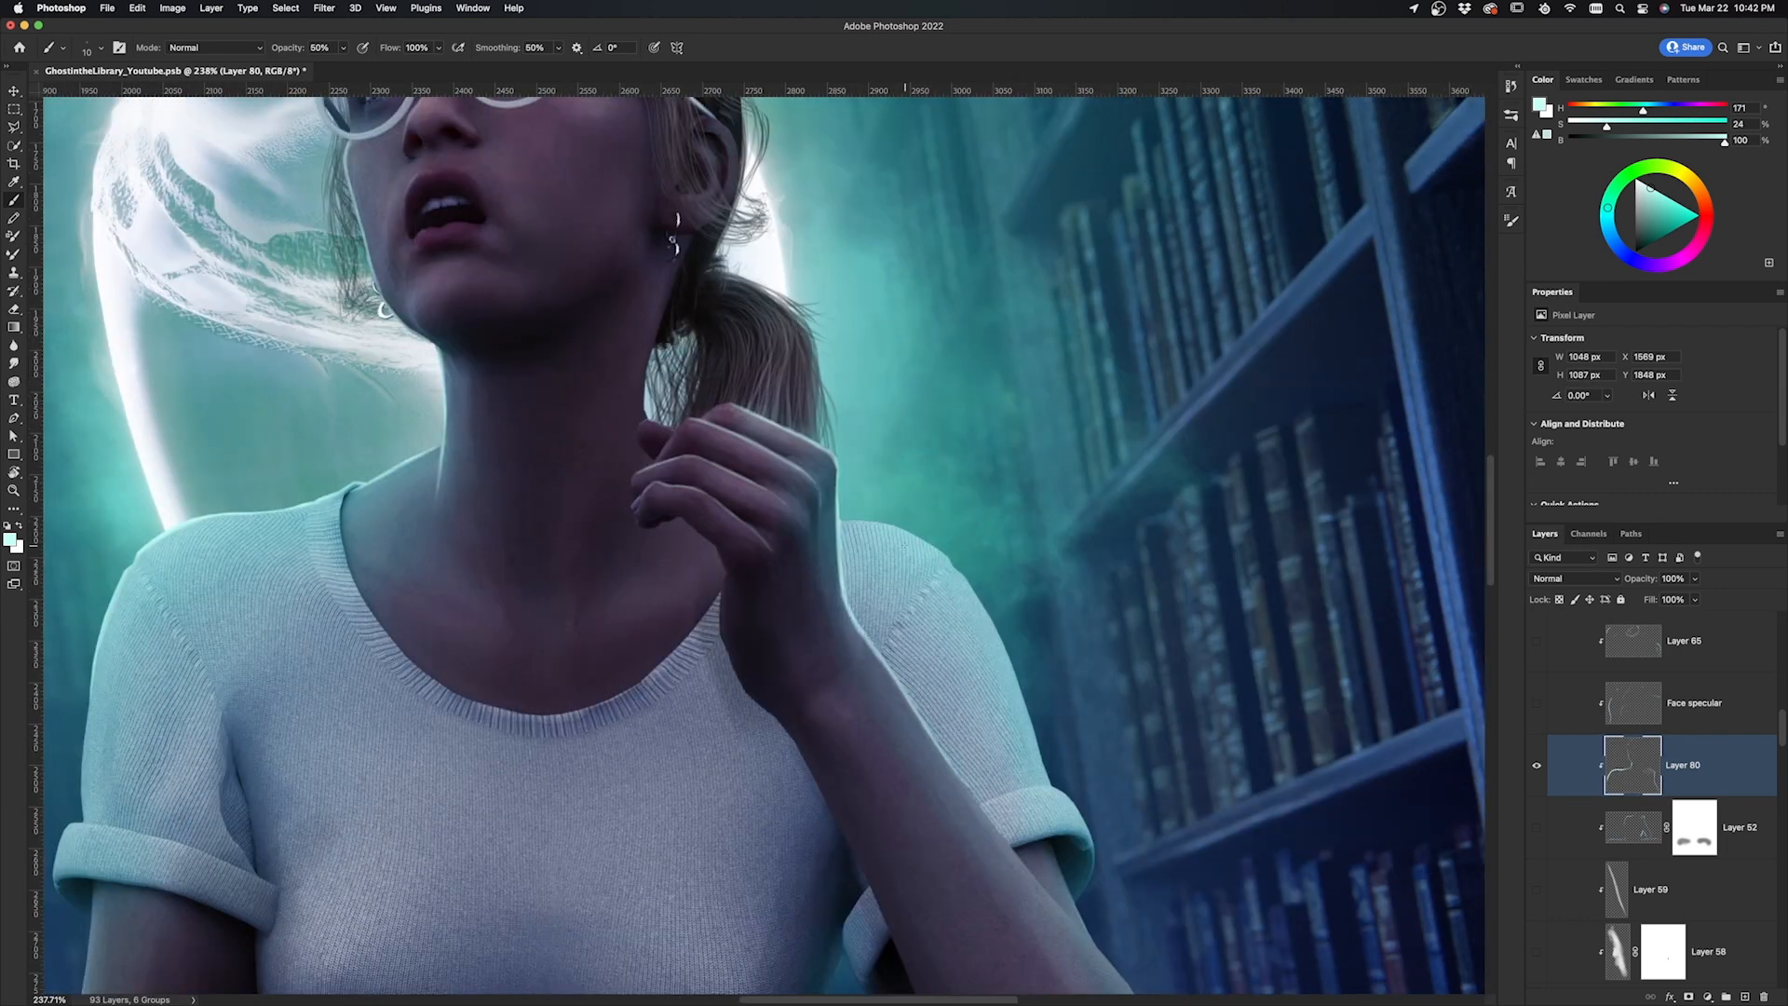
{"action": "key", "text": "s"}
{"action": "key", "text": "e"}
{"action": "key", "text": "b"}
{"action": "key", "text": "super+z"}
Inspect the rim light and highlights on the girl's hair, face, shirt and arms from several zoom levels
{"action": "key", "text": "super+minus"}
{"action": "key", "text": "super+minus"}
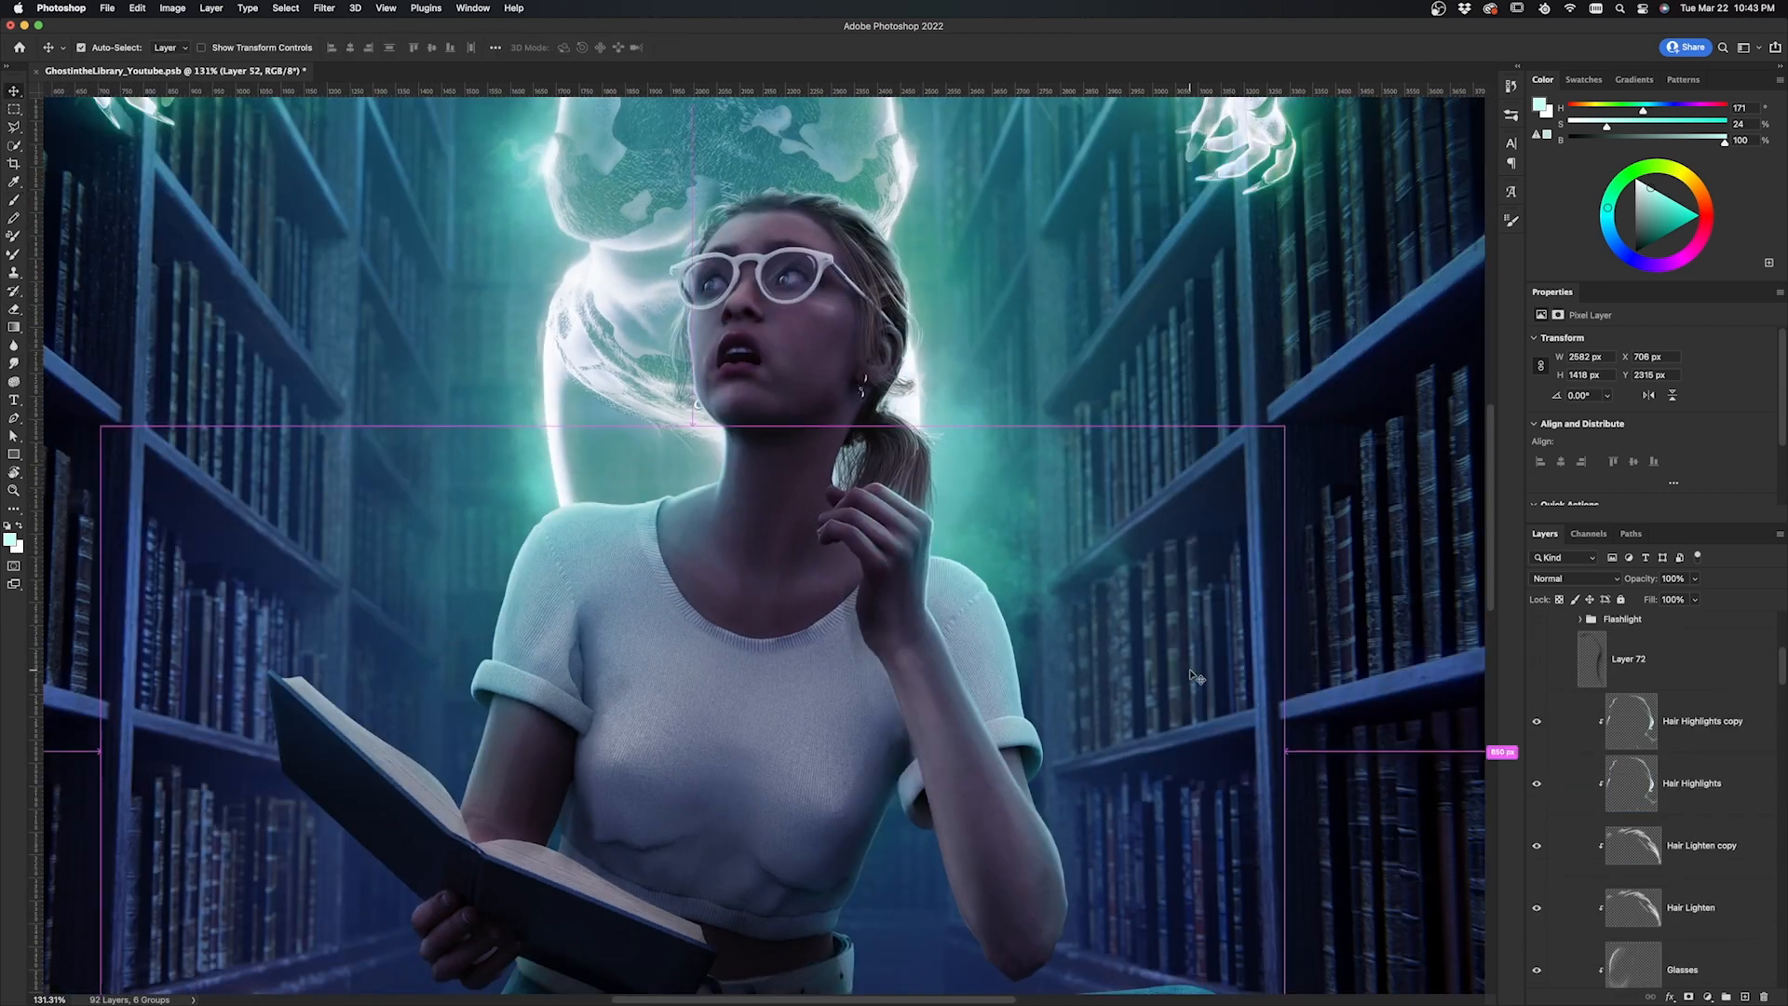
{"action": "key", "text": "super+minus"}
{"action": "key", "text": "super+plus"}
{"action": "key", "text": "super+plus"}
{"action": "left_click_drag", "start_coordinate": [1169, 985], "coordinate": [1085, 878]}
{"action": "left_click_drag", "start_coordinate": [861, 293], "coordinate": [1000, 726]}
{"action": "left_click_drag", "start_coordinate": [915, 290], "coordinate": [953, 169]}
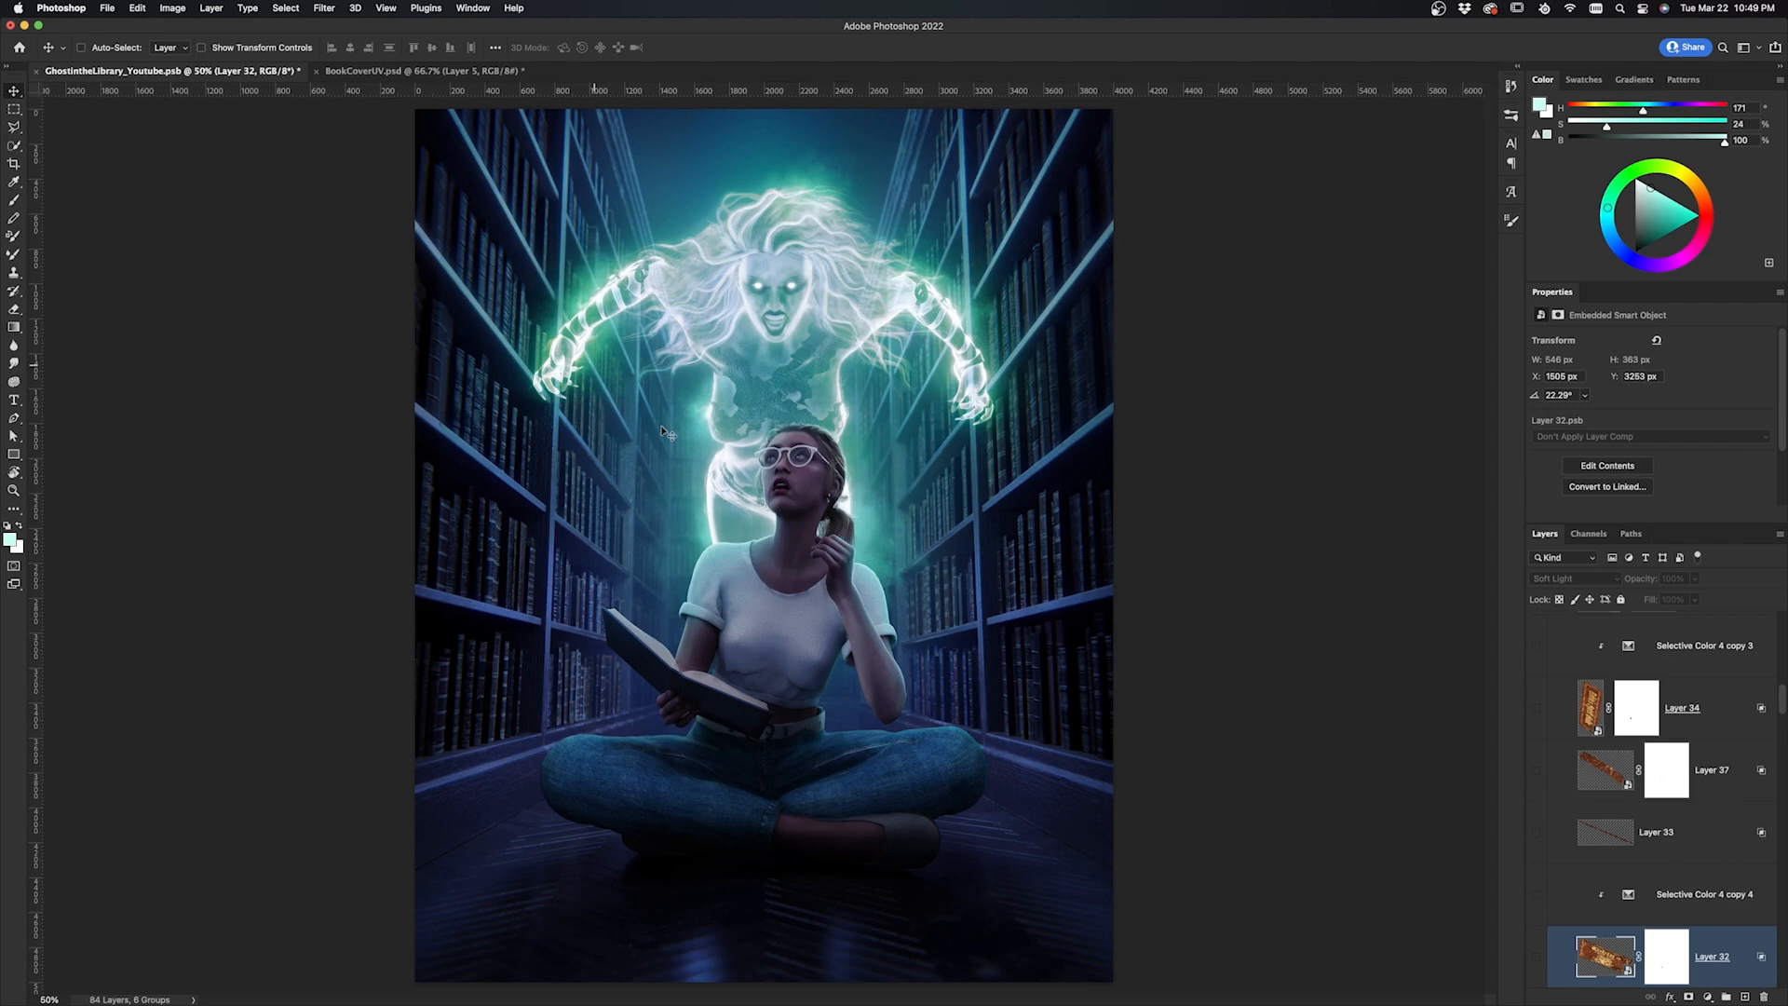
Switch to BookCoverUV.psd, toggle the title text layers and the gargoyle on Layer 3, and examine the cover's layer stack
{"action": "key", "text": "ctrl+Tab"}
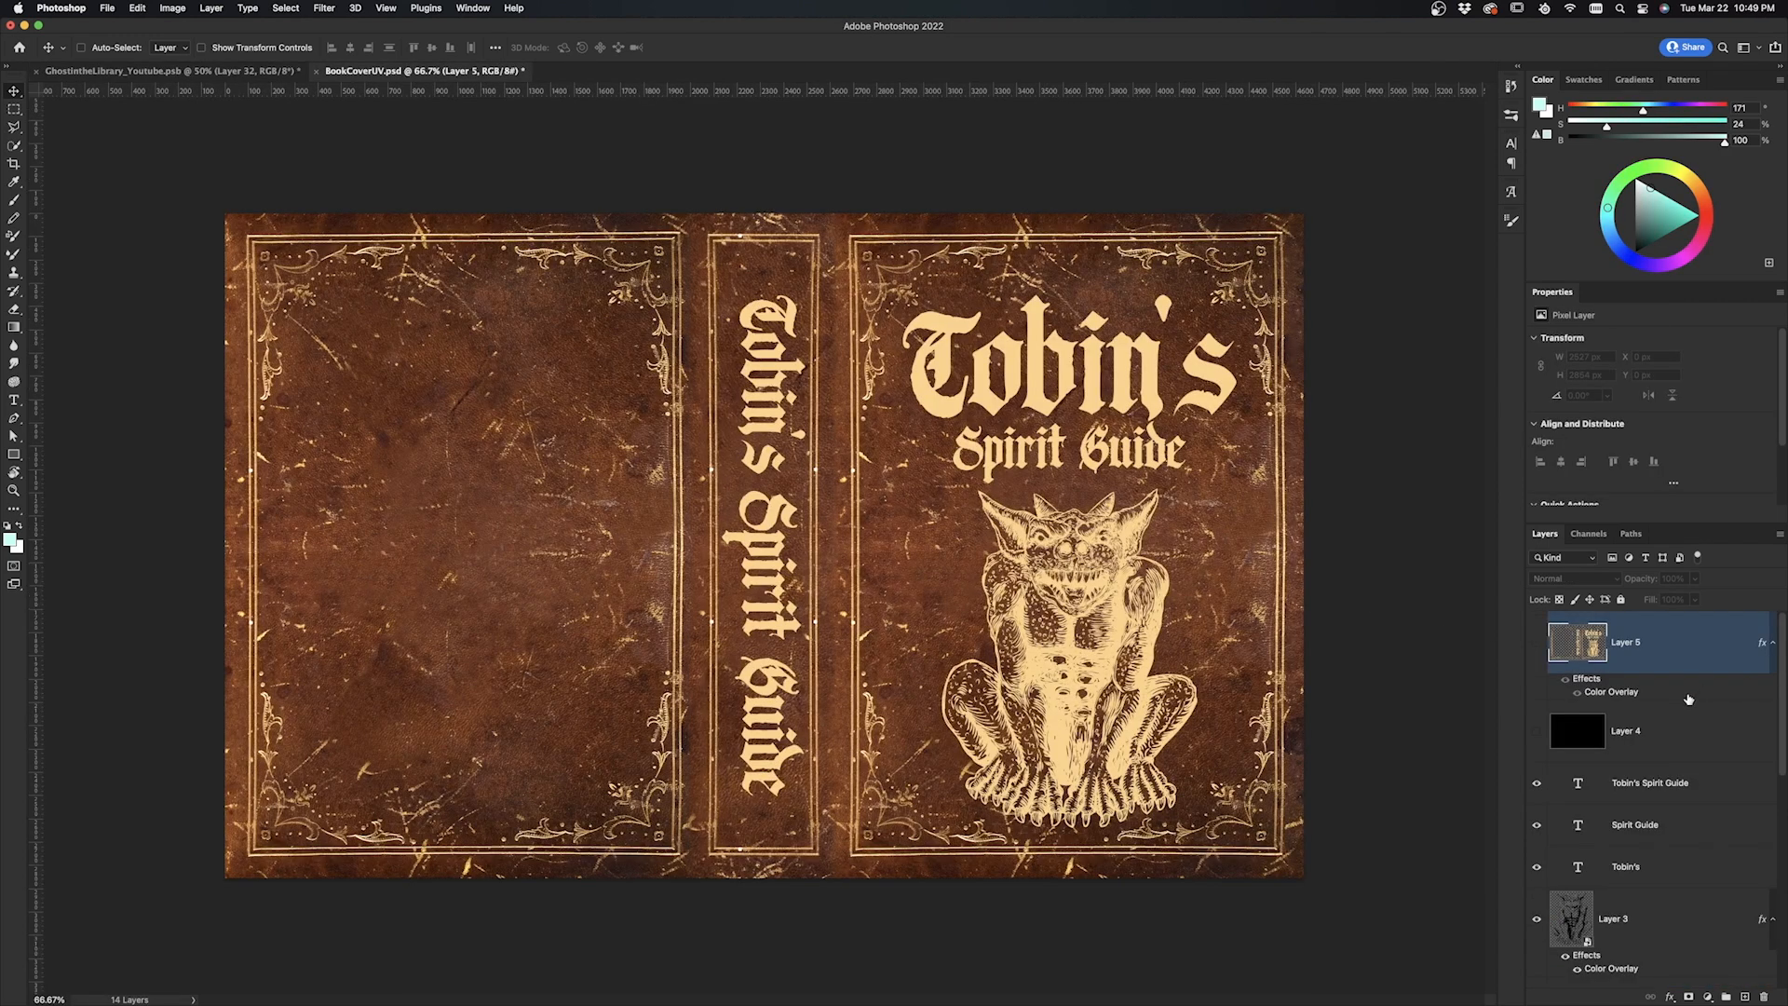
{"action": "scroll", "coordinate": [1651, 758], "scroll_direction": "down", "scroll_amount": 1}
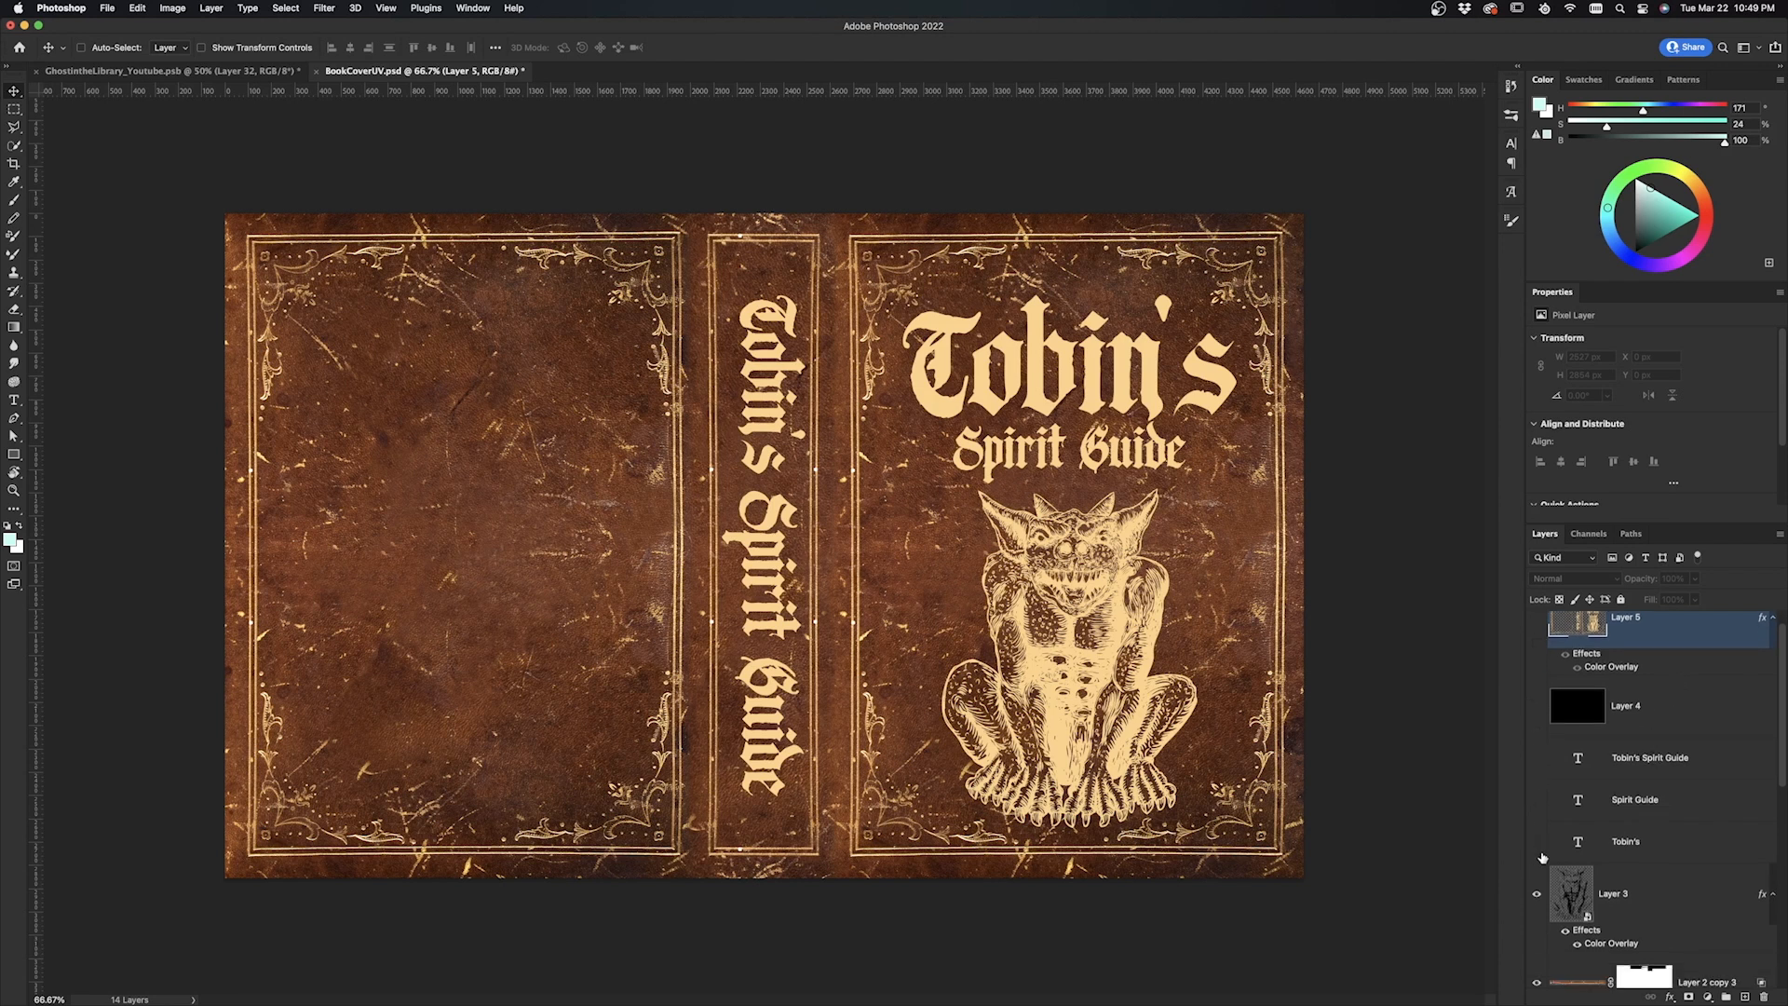
{"action": "left_click", "coordinate": [1537, 898]}
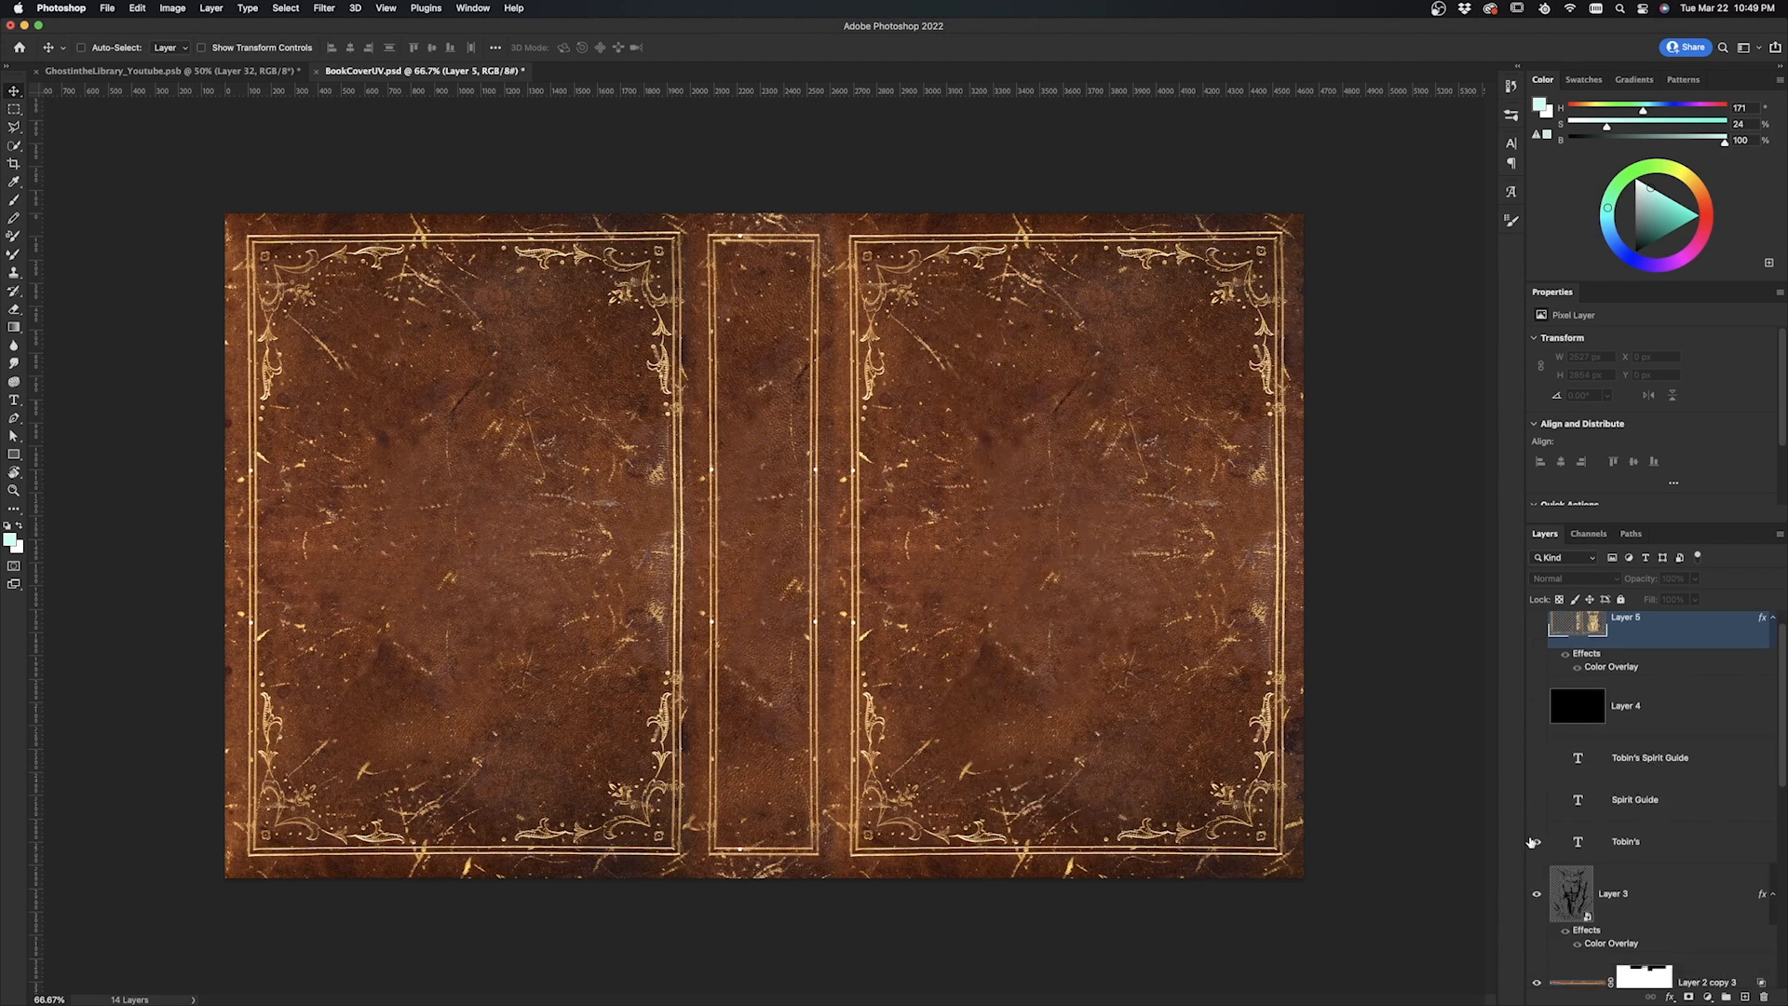
{"action": "left_click", "coordinate": [1538, 765]}
{"action": "scroll", "coordinate": [1620, 785], "scroll_direction": "down", "scroll_amount": 5}
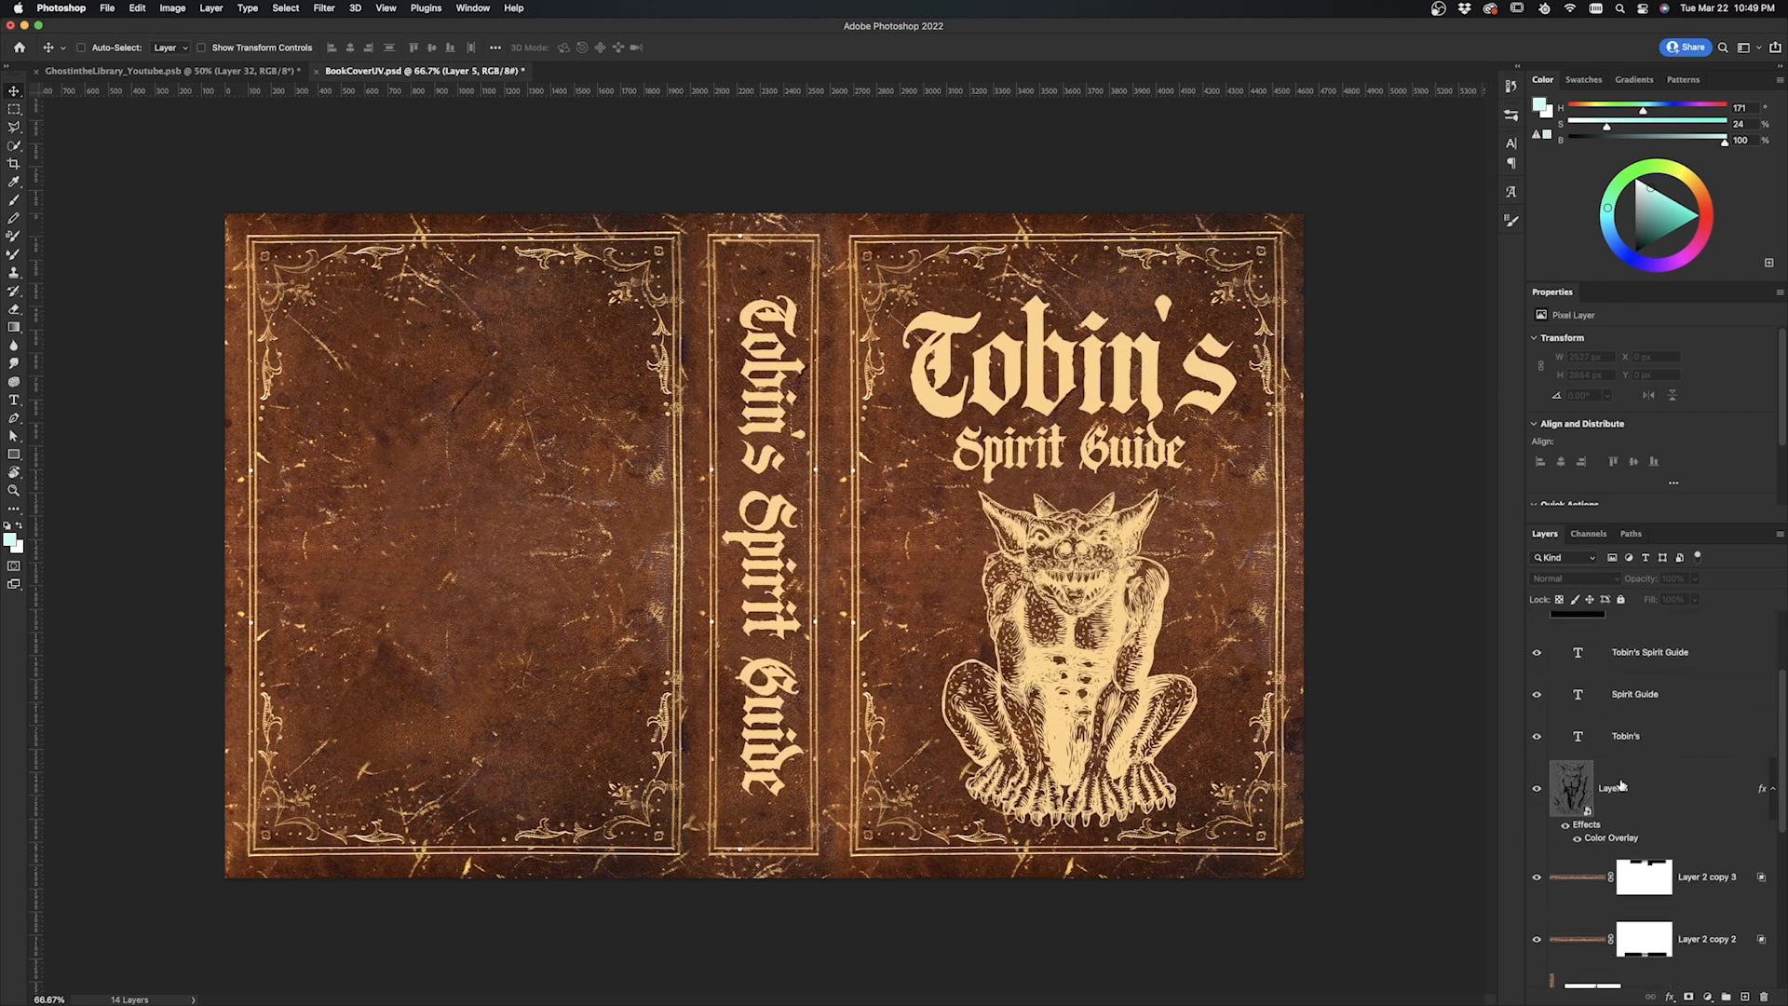
{"action": "scroll", "coordinate": [1621, 785], "scroll_direction": "down", "scroll_amount": 3}
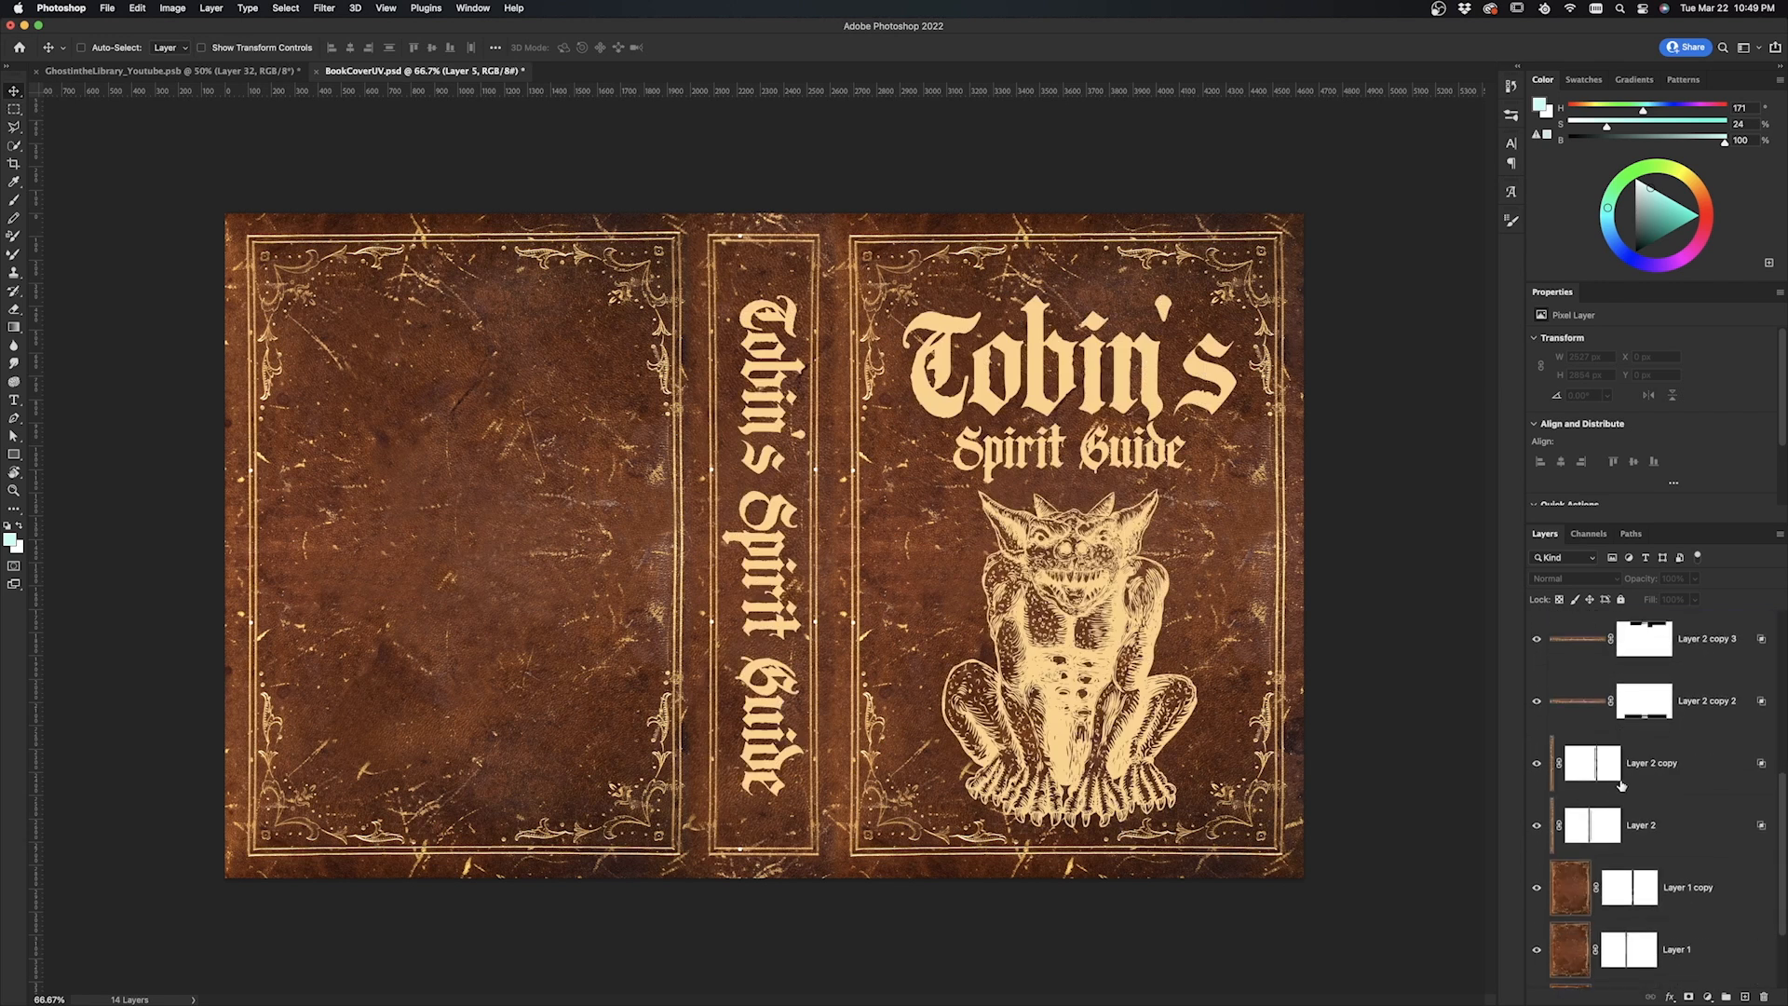